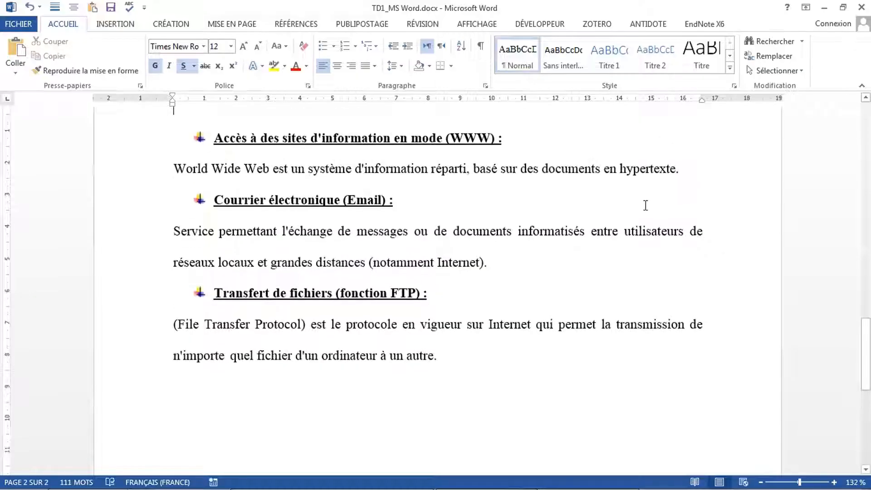
# Insert the image Picture1.png on a new line below the World Wide Web paragraph
pyautogui.click(685, 173)
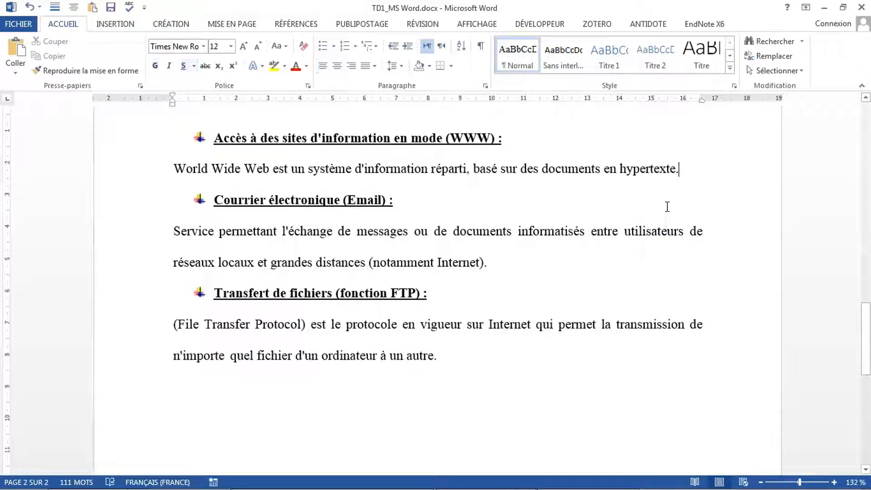
pyautogui.press('Return')
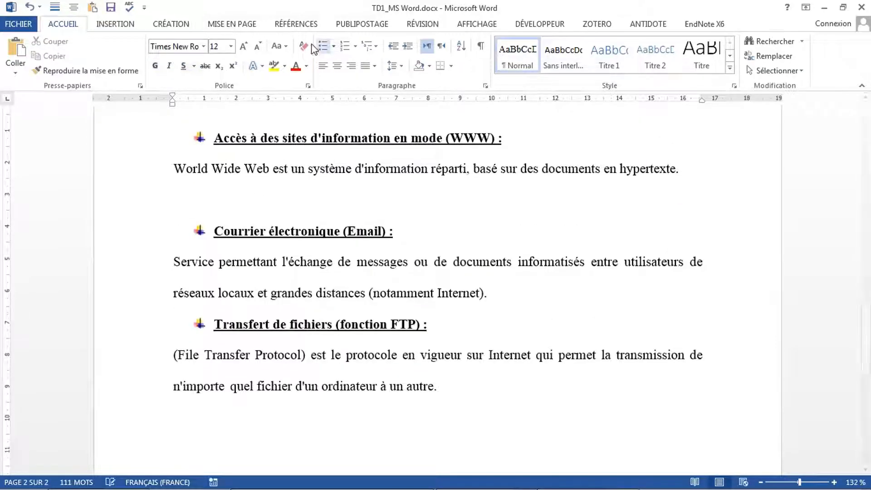
pyautogui.click(119, 25)
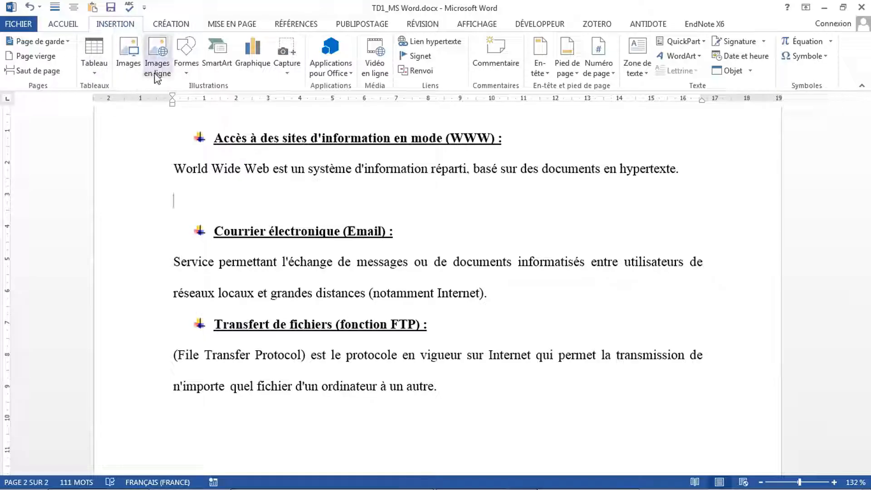
pyautogui.click(129, 78)
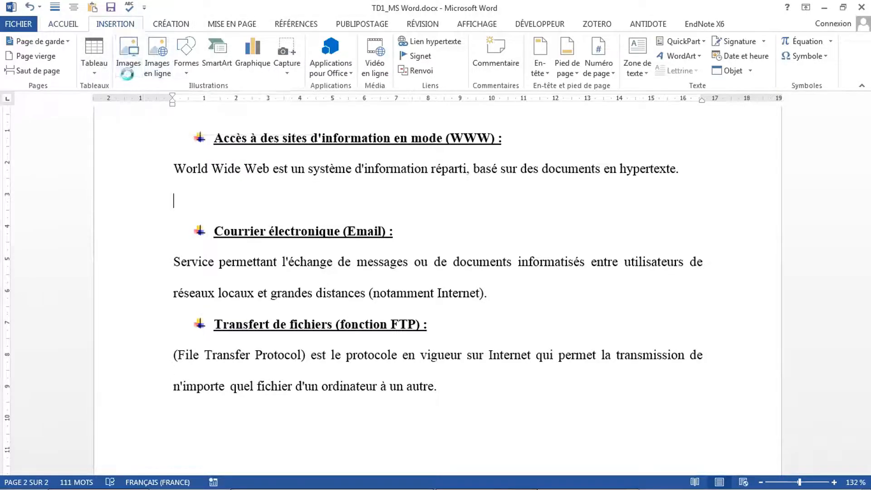
pyautogui.click(181, 119)
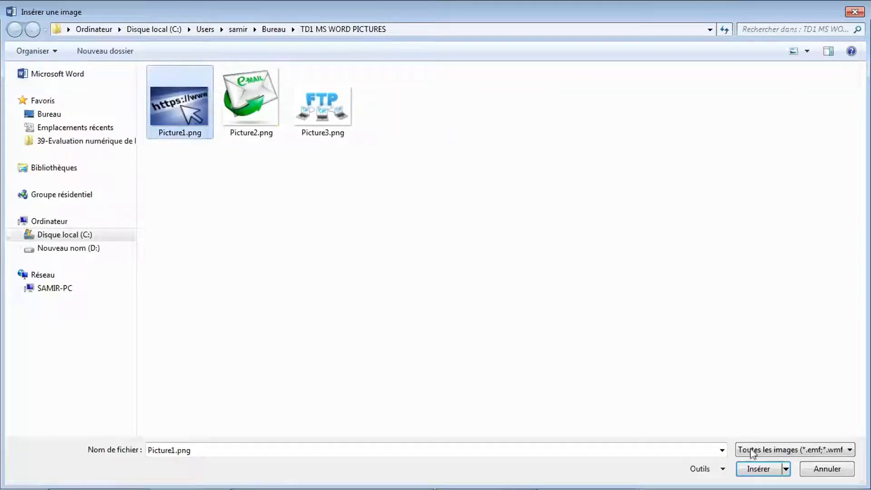
pyautogui.click(757, 468)
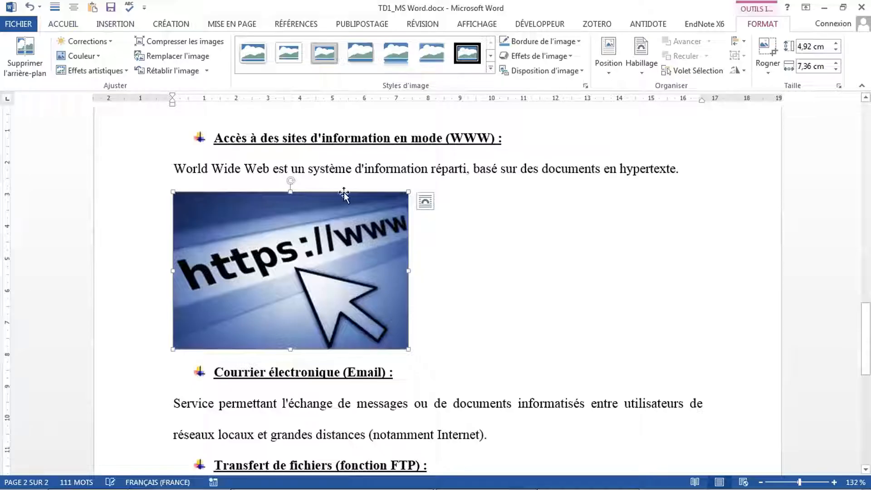
pyautogui.click(366, 268)
pyautogui.scroll(-1, 366, 267)
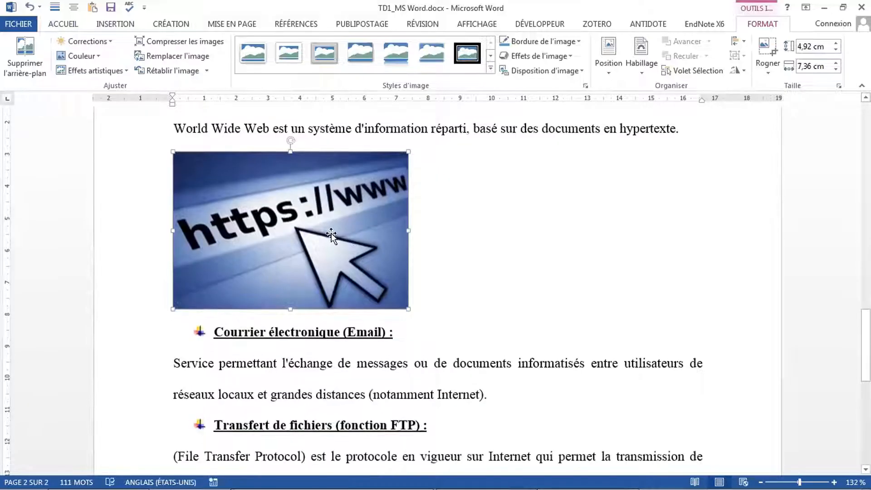
pyautogui.click(71, 29)
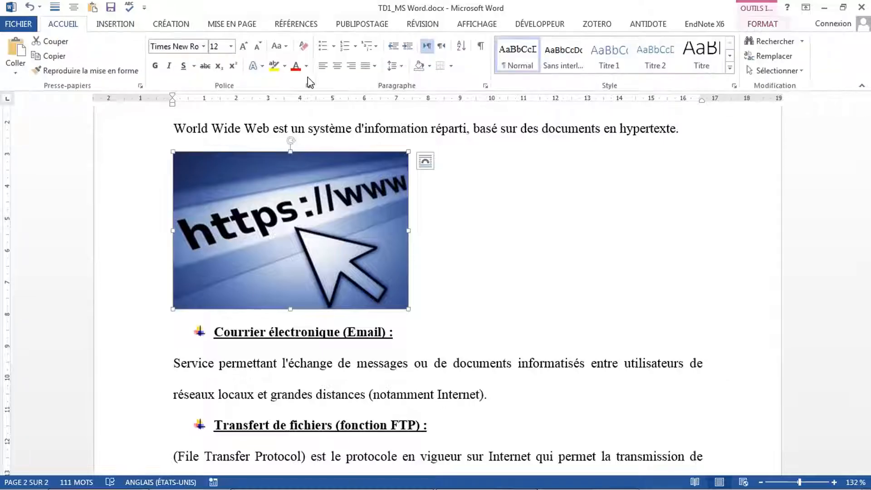
pyautogui.click(338, 68)
pyautogui.scroll(-3, 498, 215)
pyautogui.scroll(2, 467, 208)
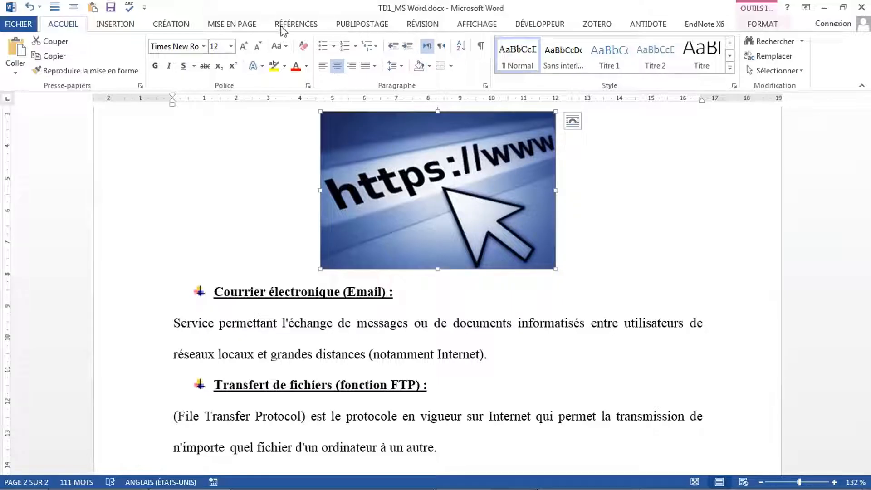
# Add the caption "Figure 1 : World Wide Web" below the selected picture
pyautogui.click(297, 25)
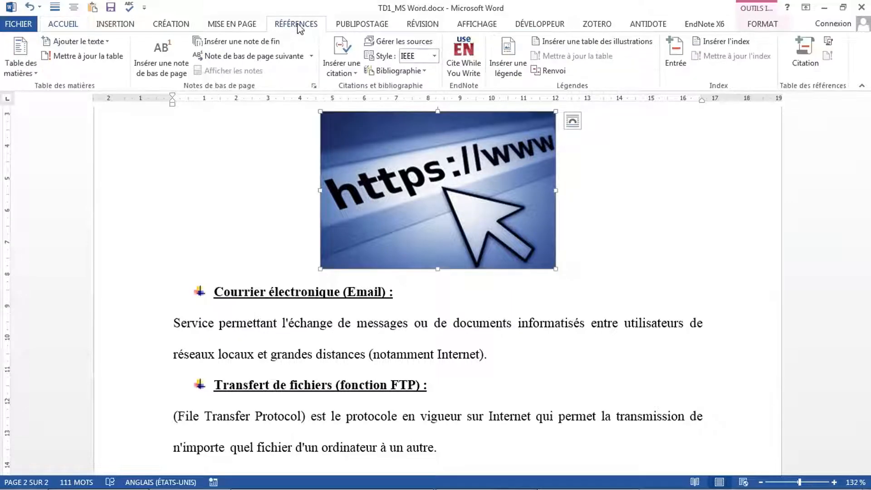
pyautogui.click(508, 68)
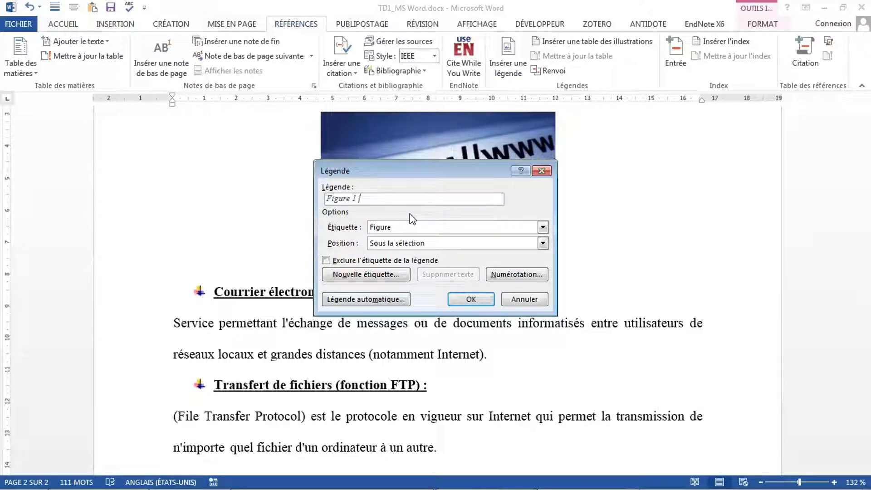
pyautogui.write(': Word Wide')
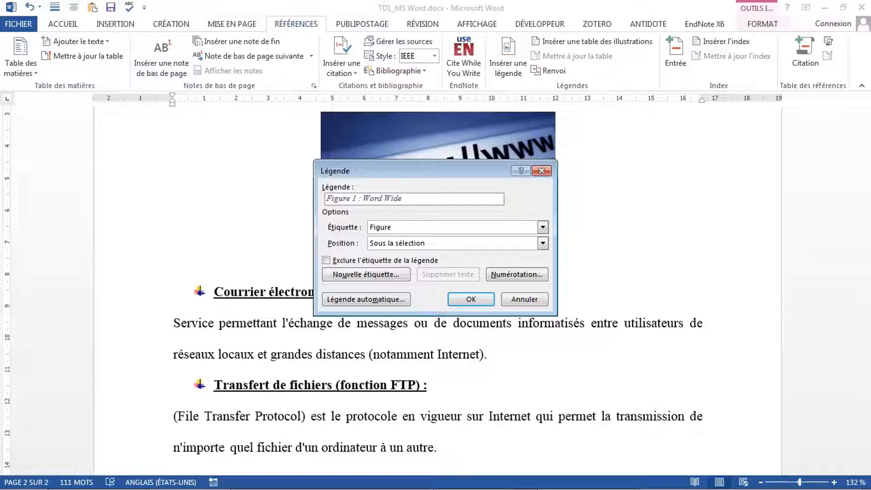
pyautogui.write(' WE')
pyautogui.press('BackSpace')
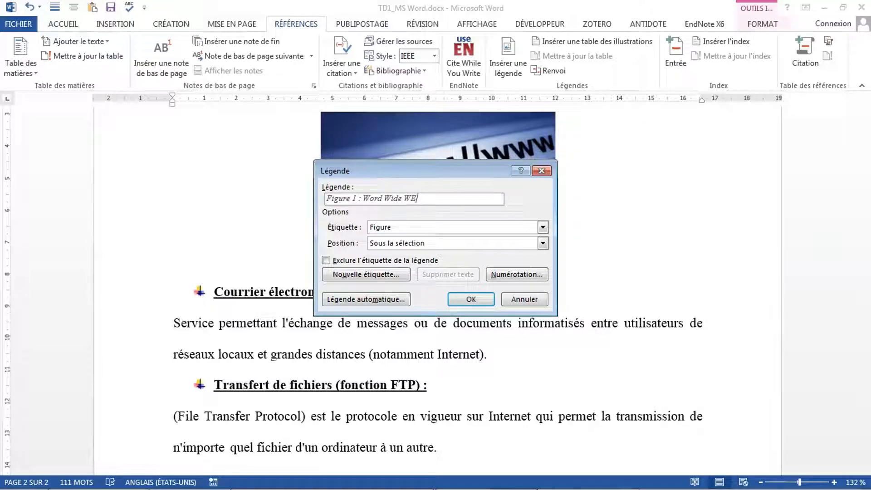
pyautogui.press('BackSpace')
pyautogui.write('eb')
pyautogui.click(379, 199)
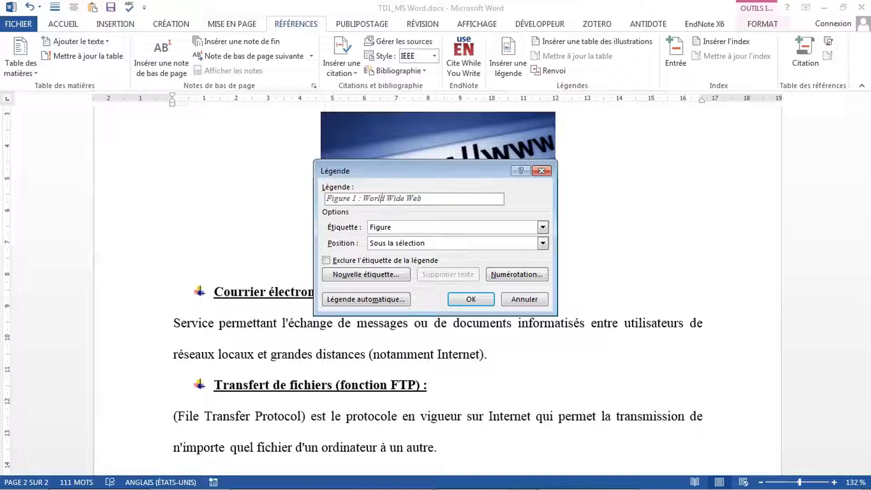
pyautogui.click(466, 299)
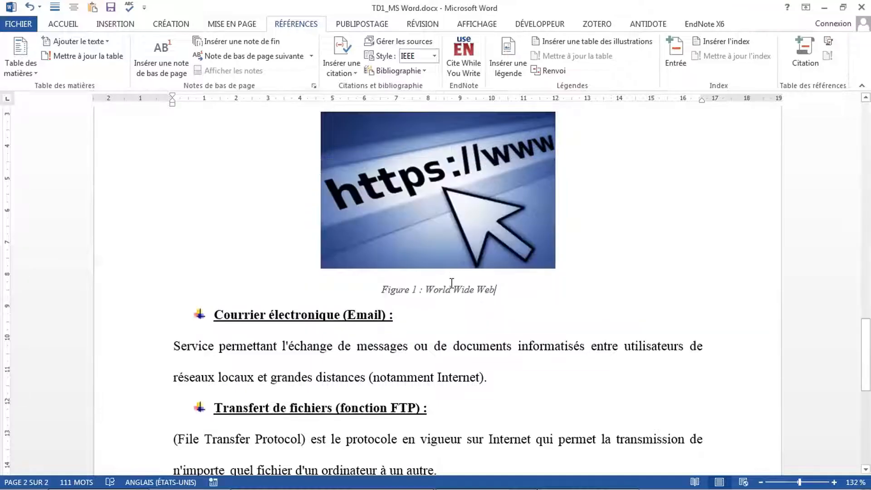
# Insert the image Picture2.png on a new line below the "Courrier électronique (Email)" paragraph
pyautogui.scroll(-3, 447, 278)
pyautogui.click(537, 223)
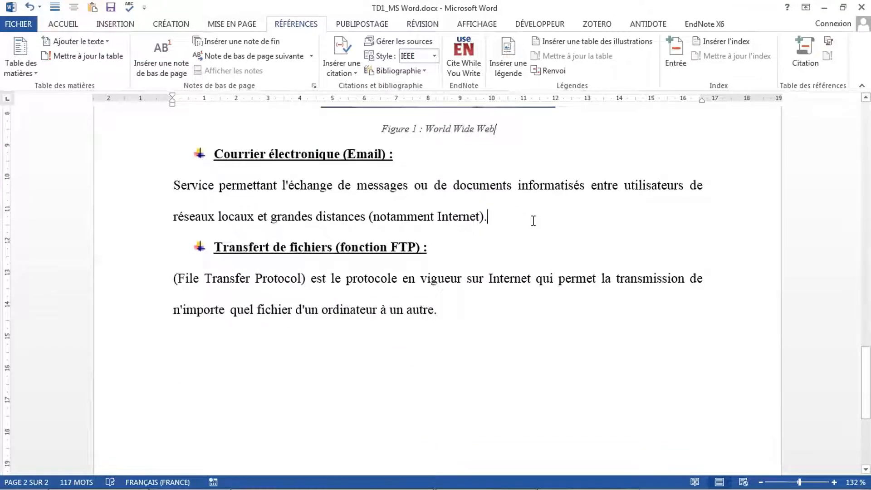
pyautogui.press('Return')
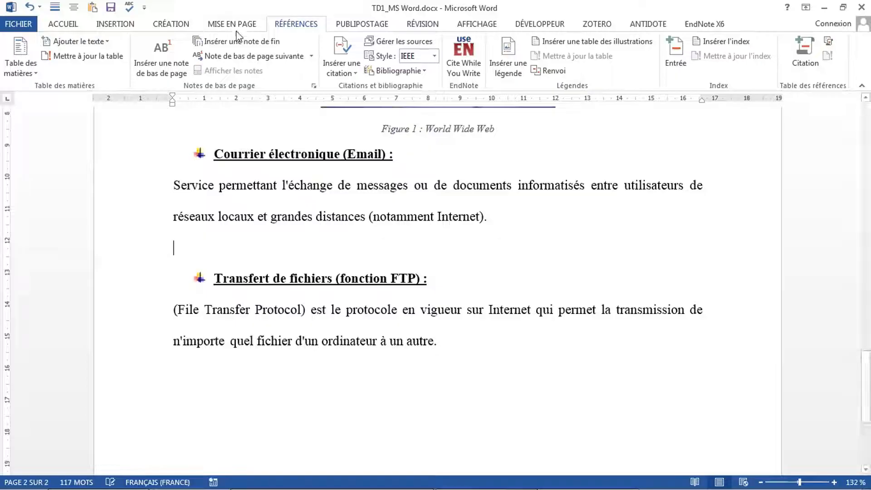
pyautogui.click(105, 29)
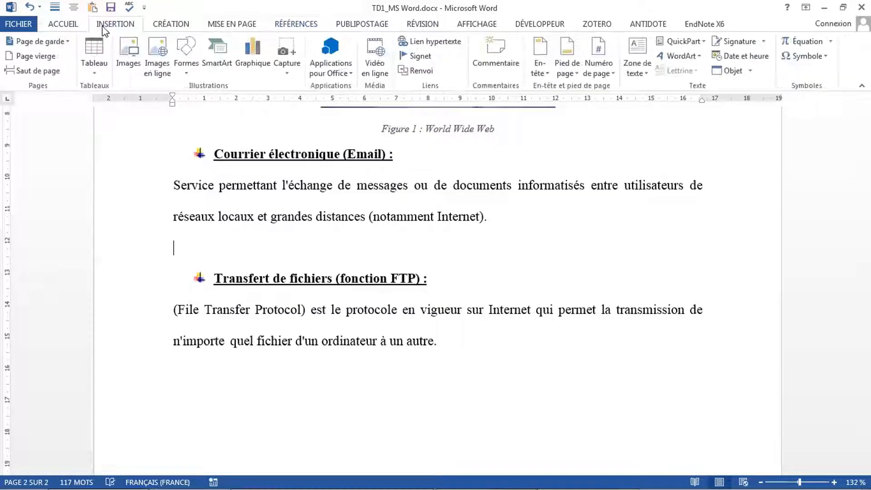
pyautogui.click(134, 76)
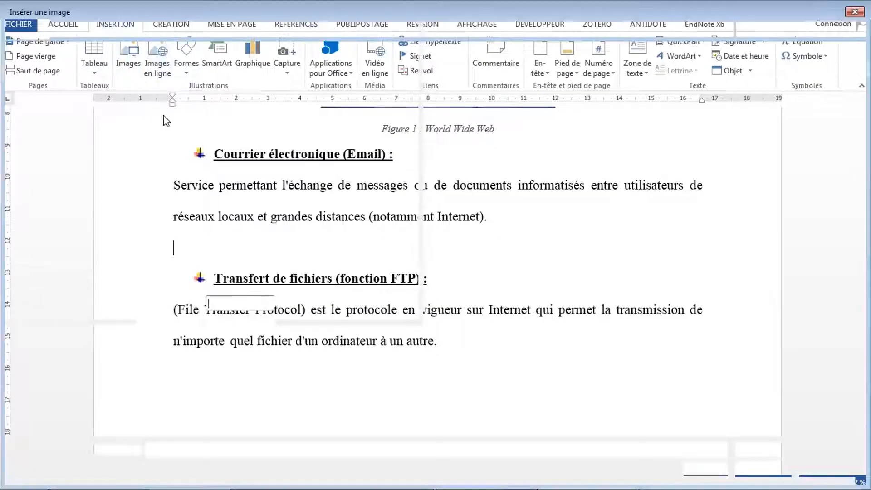
pyautogui.click(250, 104)
pyautogui.click(759, 469)
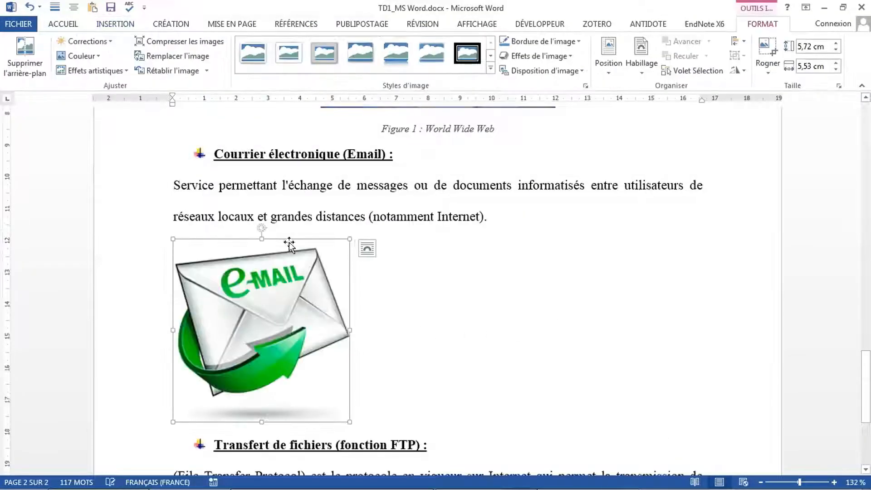
# Center the e-mail envelope picture horizontally on the page
pyautogui.click(115, 24)
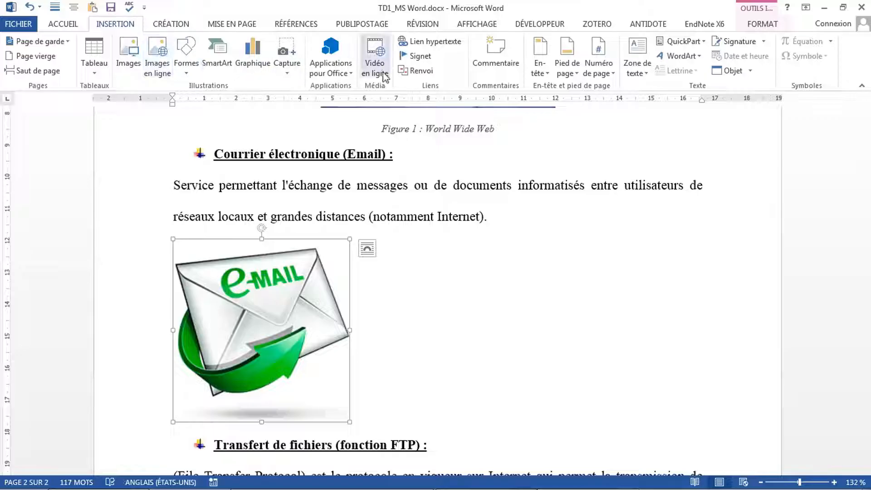
pyautogui.click(66, 25)
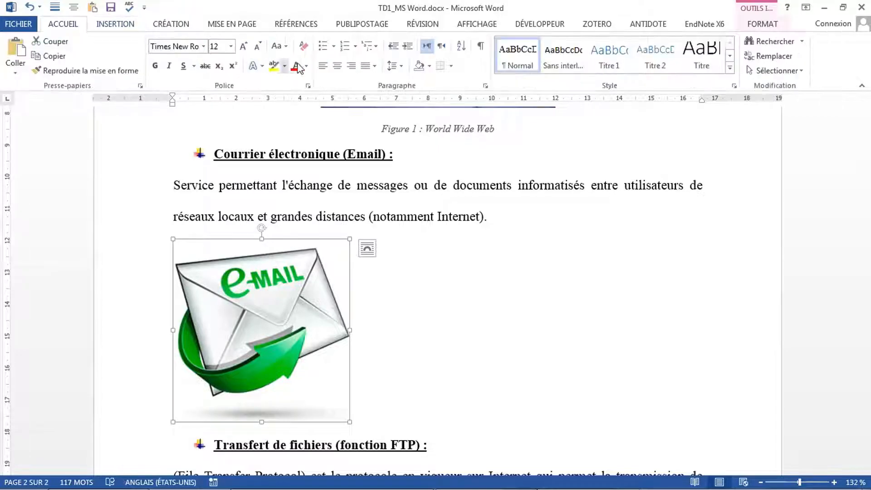
pyautogui.click(337, 66)
pyautogui.scroll(-4, 417, 259)
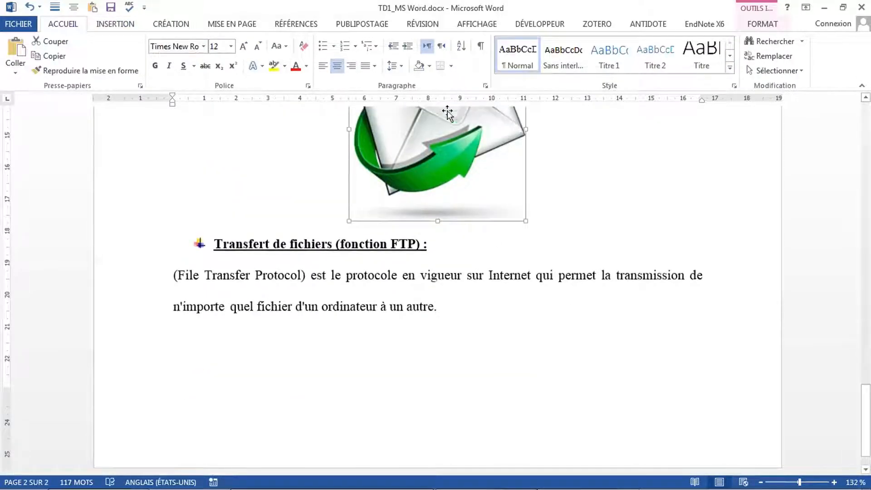
# Add the caption "Figure 2 : Email" below the envelope picture
pyautogui.click(133, 26)
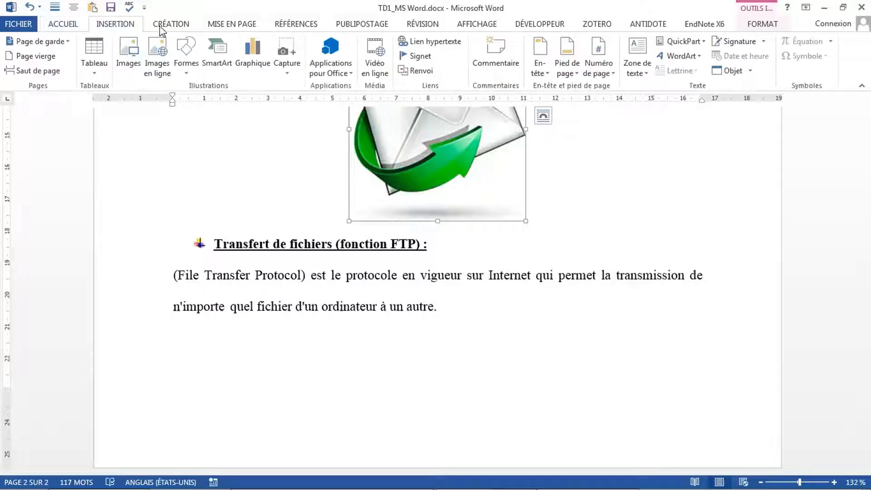
pyautogui.click(297, 25)
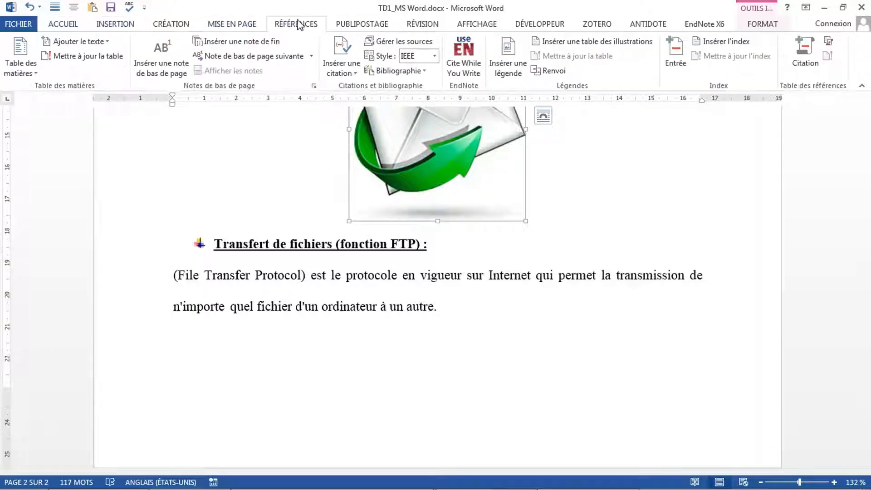
pyautogui.click(510, 76)
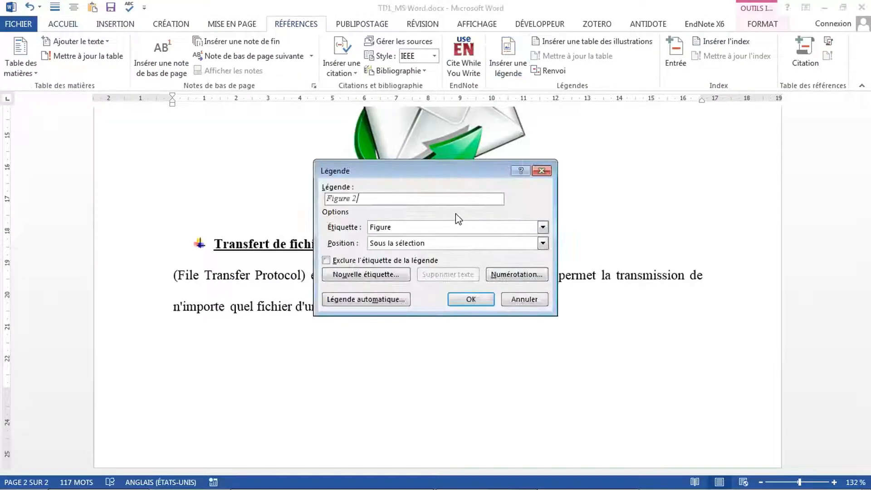
pyautogui.write(':')
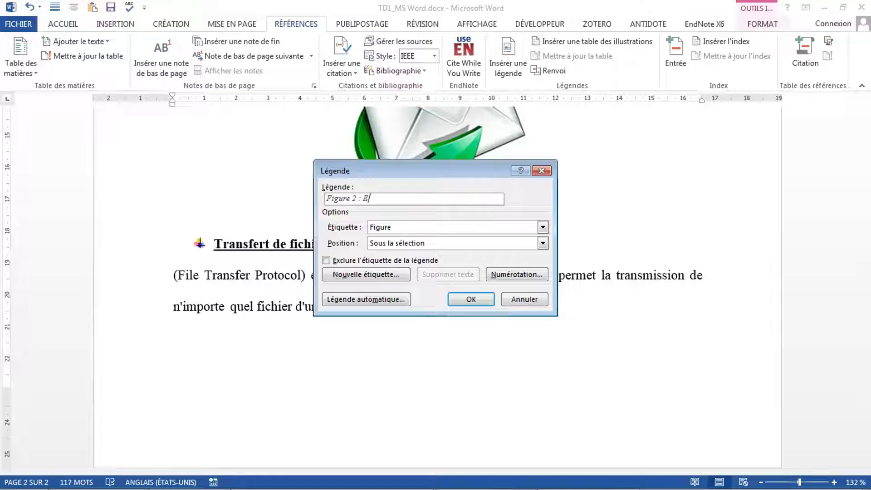
pyautogui.write(' Email')
pyautogui.click(476, 296)
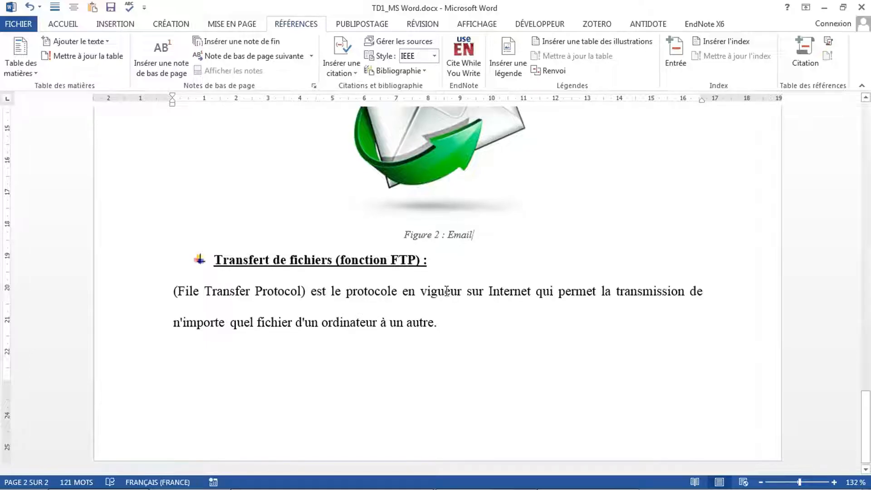
# Insert the image Picture3.png on a new line below the "Transfert de fichiers (fonction FTP)" paragraph
pyautogui.click(400, 284)
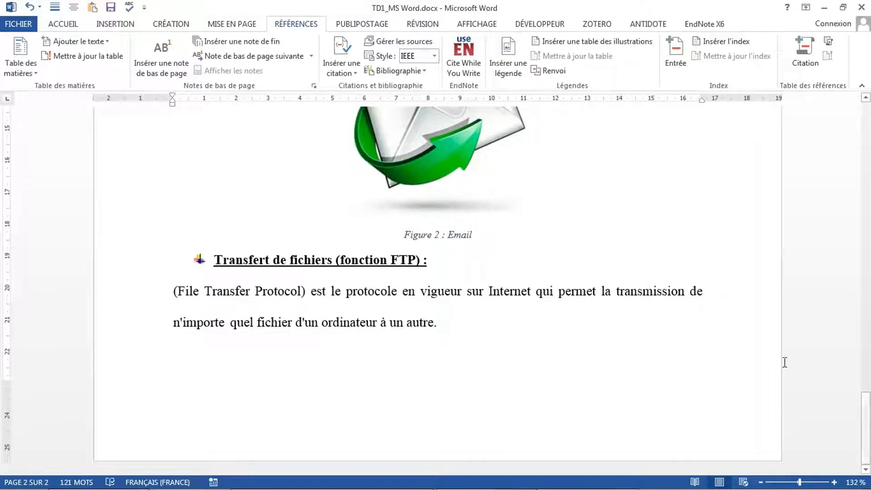
pyautogui.scroll(8, 573, 301)
pyautogui.scroll(-8, 573, 302)
pyautogui.click(472, 318)
pyautogui.press('Return')
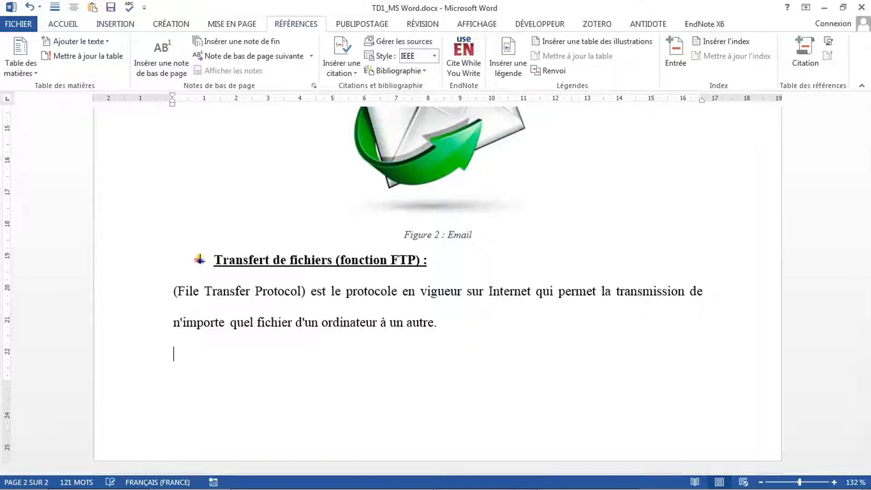
pyautogui.click(109, 24)
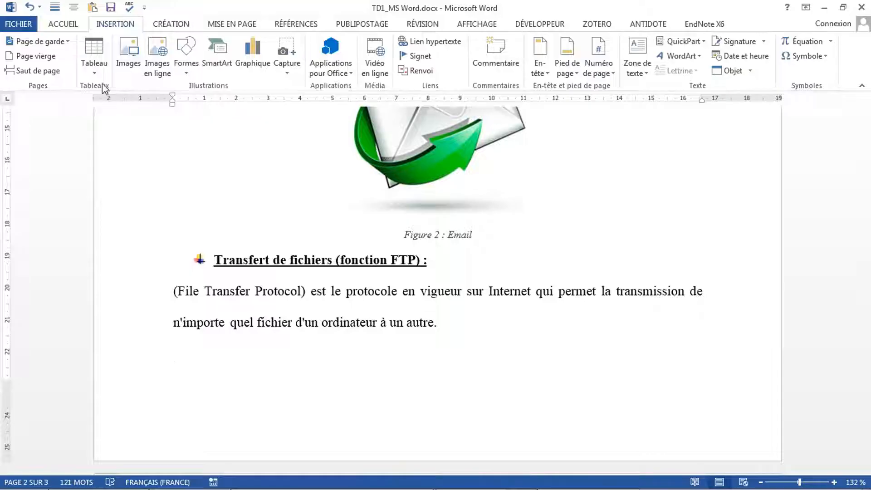
pyautogui.click(134, 80)
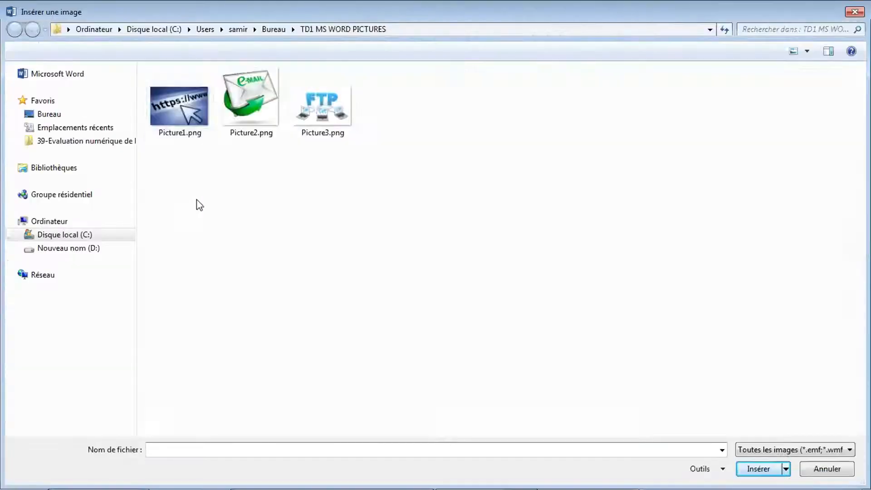
pyautogui.click(317, 135)
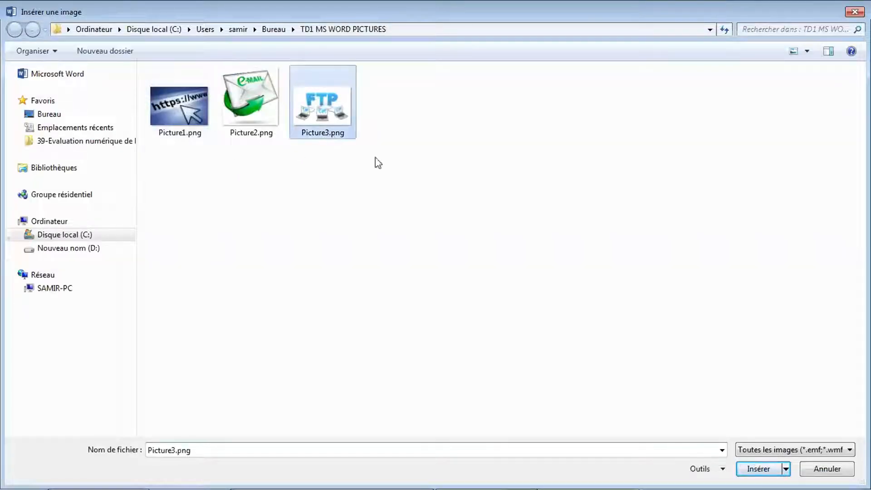
pyautogui.click(756, 470)
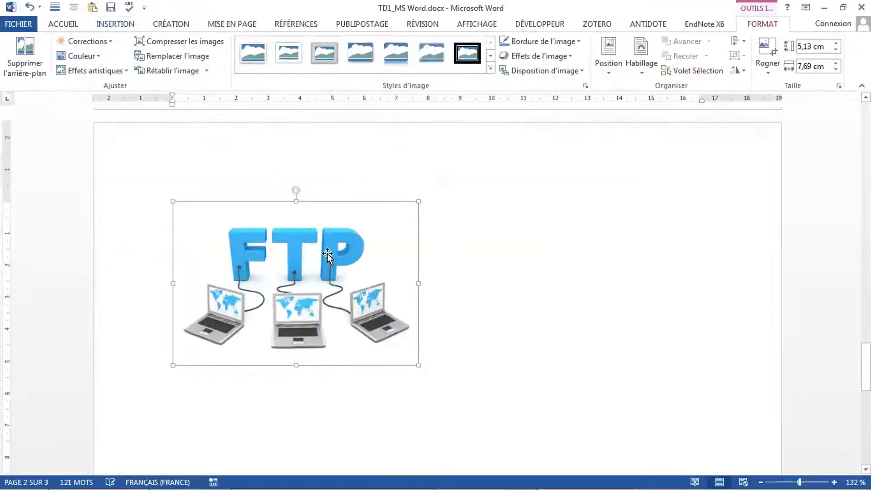
pyautogui.click(114, 26)
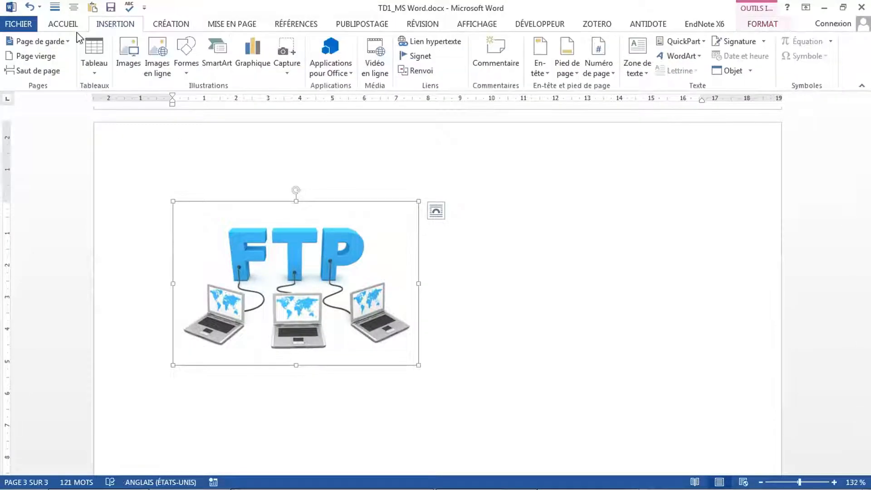
# Center the FTP picture horizontally on the page
pyautogui.click(73, 26)
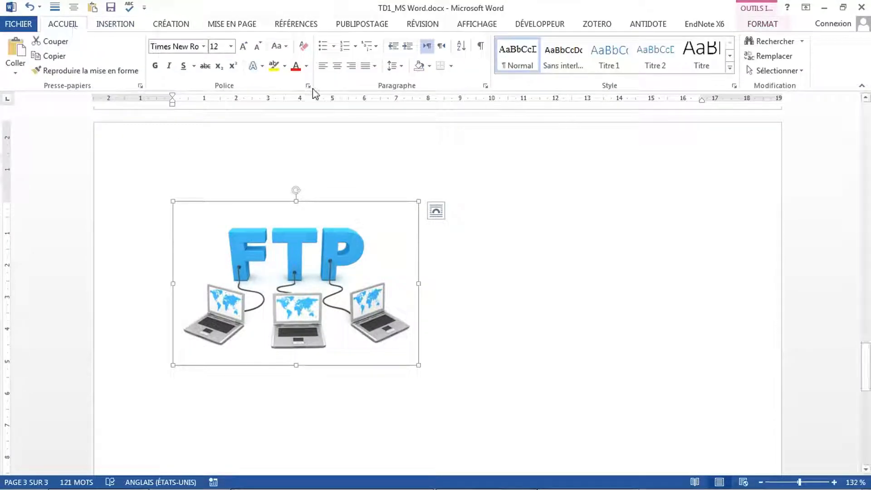
pyautogui.click(338, 66)
pyautogui.scroll(-3, 488, 309)
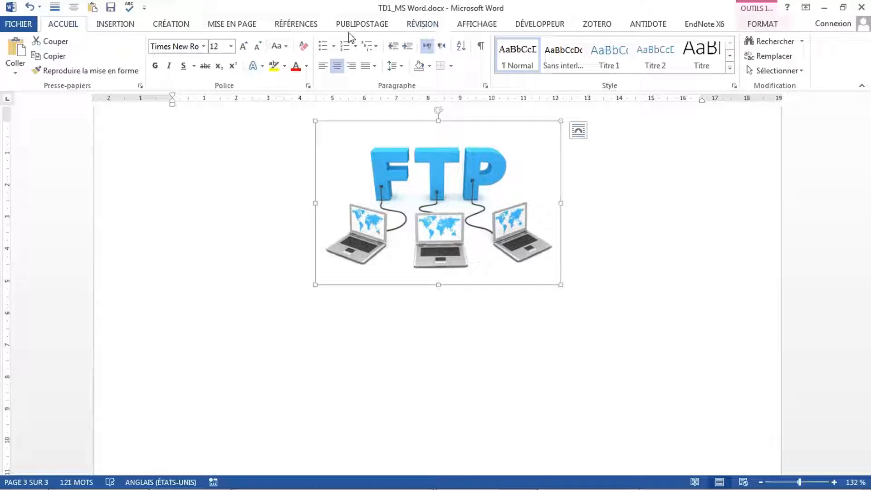
# Add the caption "Figure 3 : File Transfer Protocol" below the FTP picture
pyautogui.click(294, 25)
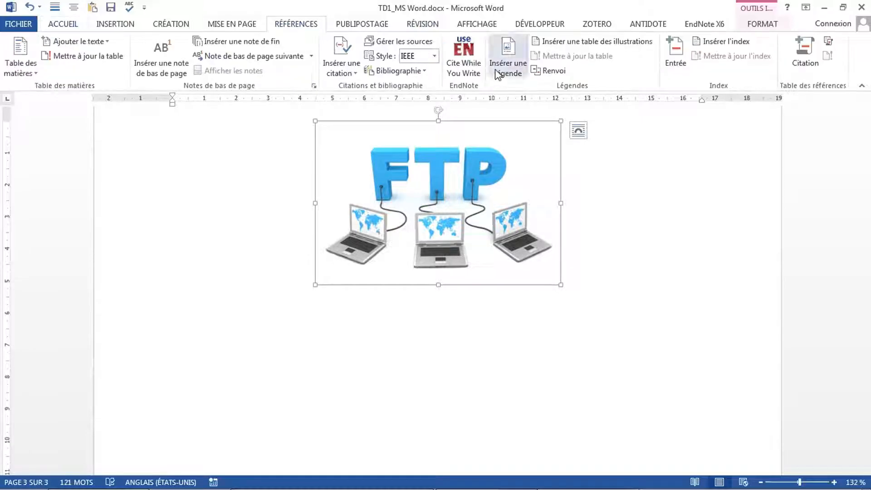
pyautogui.click(505, 75)
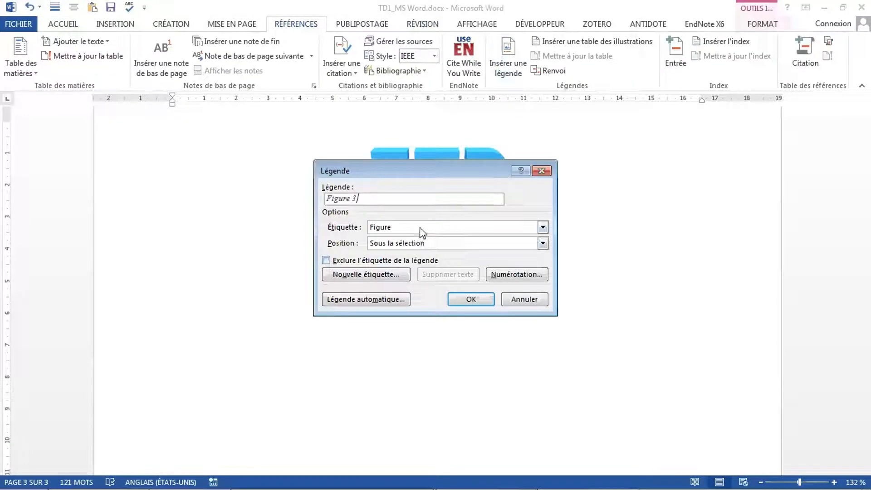
pyautogui.write('k')
pyautogui.press('BackSpace')
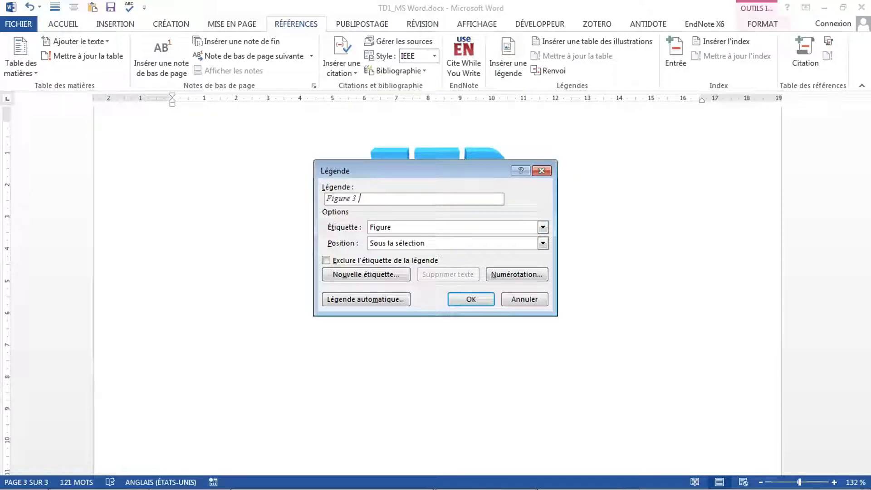
pyautogui.write(': F')
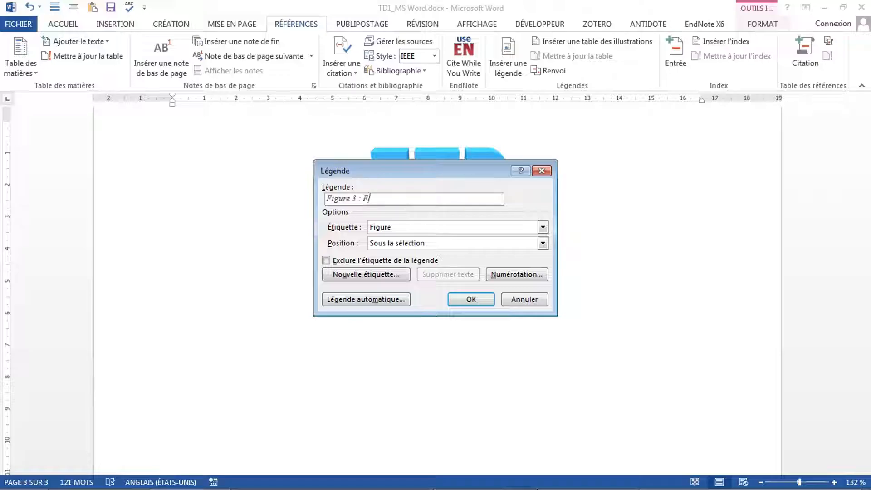
pyautogui.write('e')
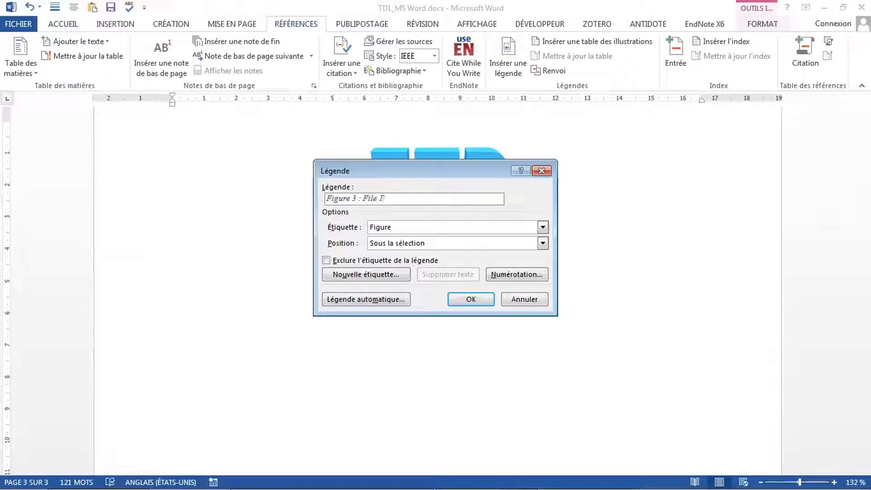
pyautogui.write(' Transfer')
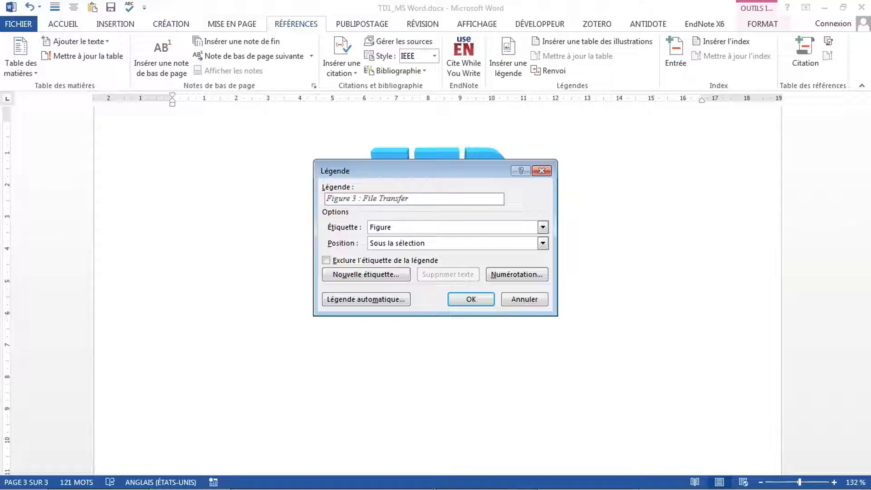
pyautogui.write(' Proto')
pyautogui.click(471, 299)
pyautogui.scroll(15, 456, 285)
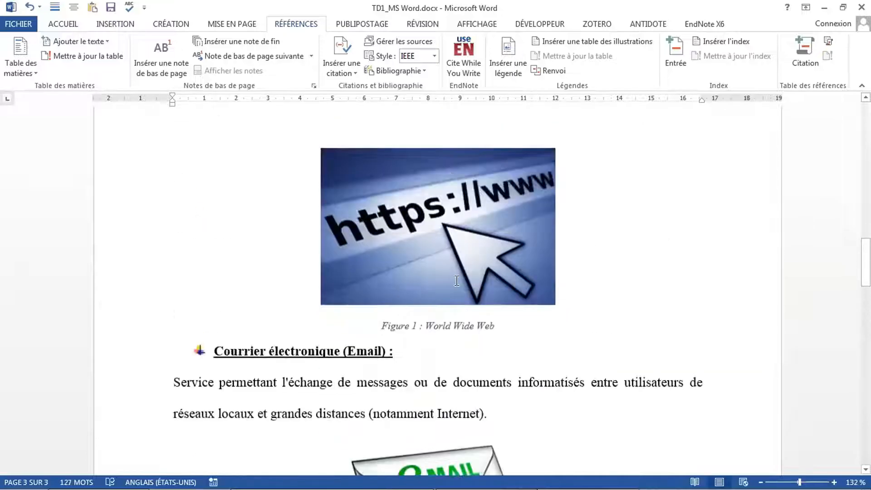
pyautogui.scroll(-15, 457, 281)
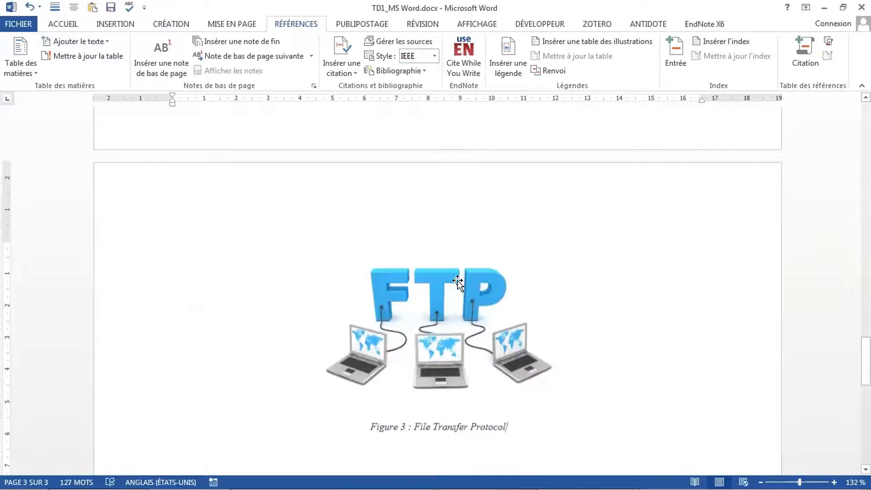
# Switch to TD_MS Word 2.docx and read the Étape 5 instructions for formatting titles and text
pyautogui.click(517, 476)
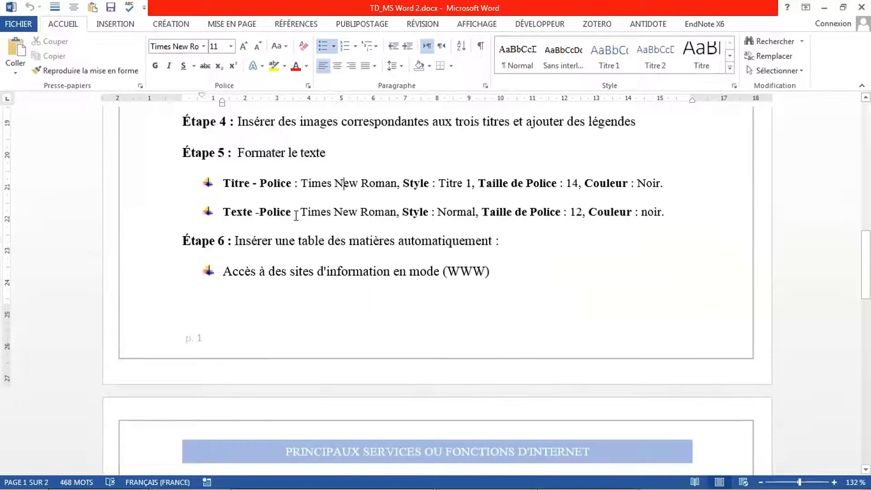
pyautogui.scroll(1, 274, 187)
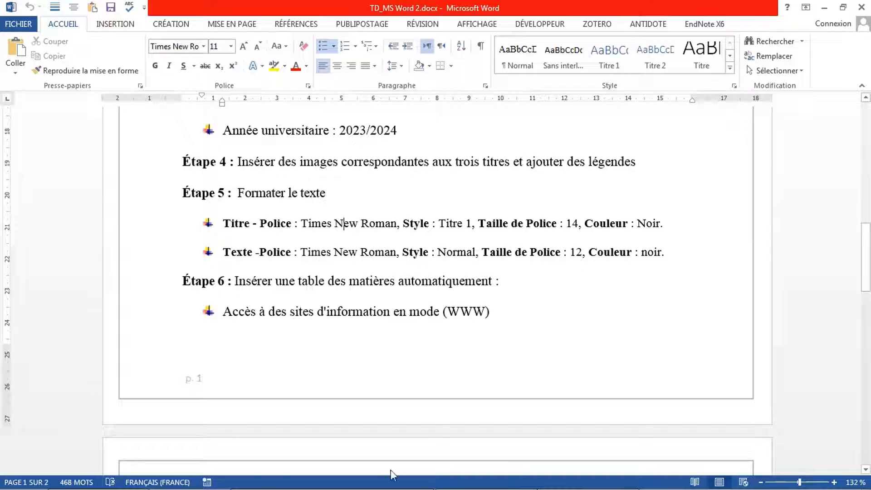
# Return to TD1_MS Word.docx and apply the Titre 1 style to the heading "Accès à des sites d'information en mode (WWW) :"
pyautogui.moveTo(416, 488)
pyautogui.click(514, 469)
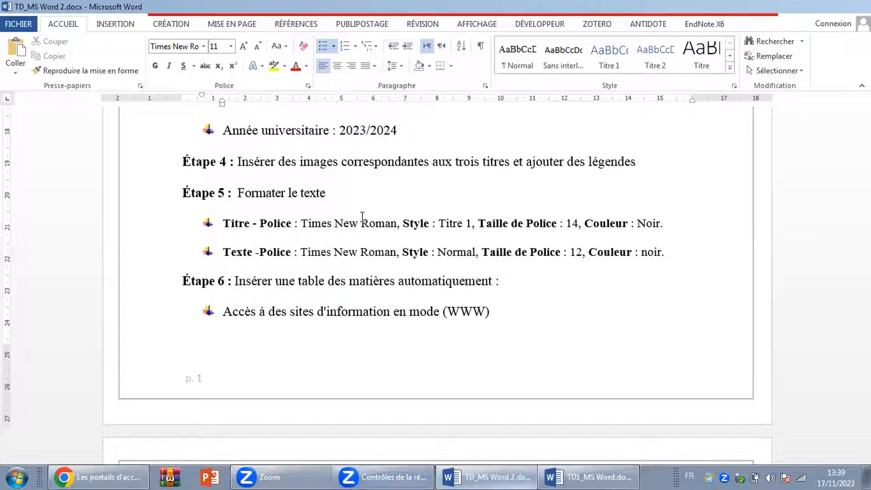
pyautogui.scroll(-2, 396, 241)
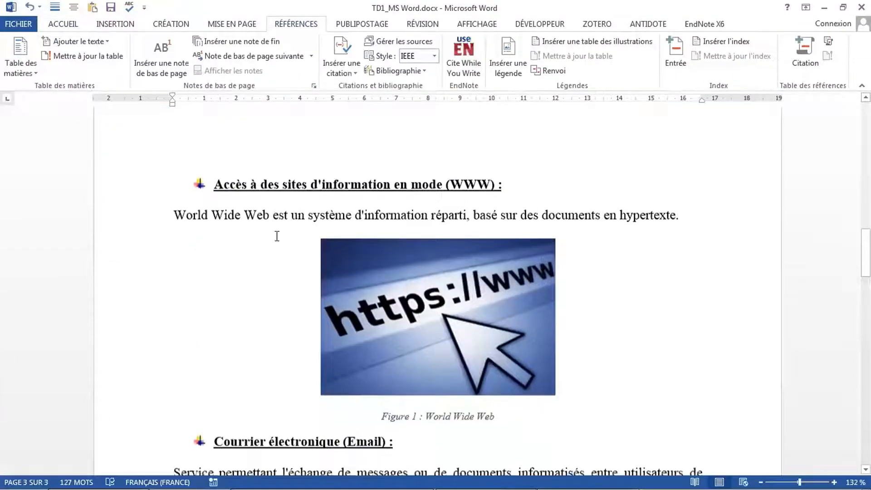
pyautogui.moveTo(518, 184); pyautogui.dragTo(183, 171)
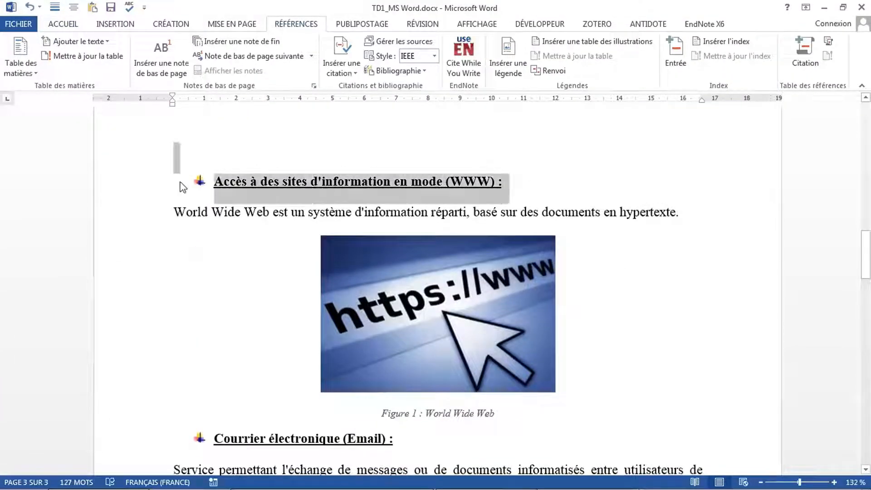
pyautogui.click(63, 24)
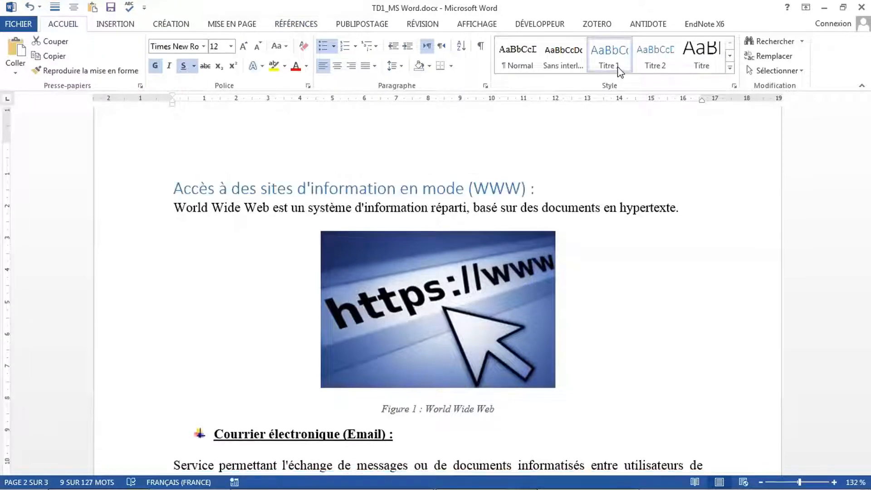
pyautogui.click(620, 70)
# Apply the Titre 1 style to the headings "Courrier électronique (Email) :" and "Transfert de fichiers (fonction FTP) :"
pyautogui.scroll(-4, 398, 277)
pyautogui.moveTo(398, 277); pyautogui.dragTo(169, 277)
pyautogui.click(614, 53)
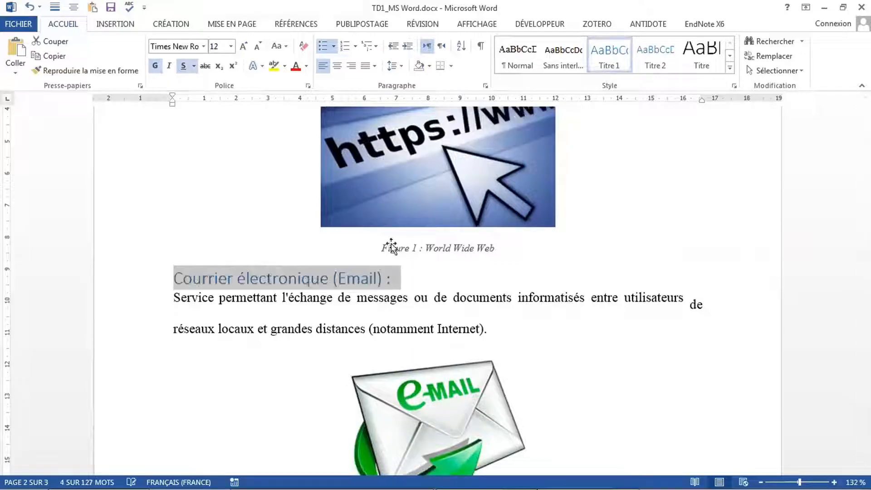
pyautogui.scroll(-9, 391, 245)
pyautogui.moveTo(440, 178); pyautogui.dragTo(213, 179)
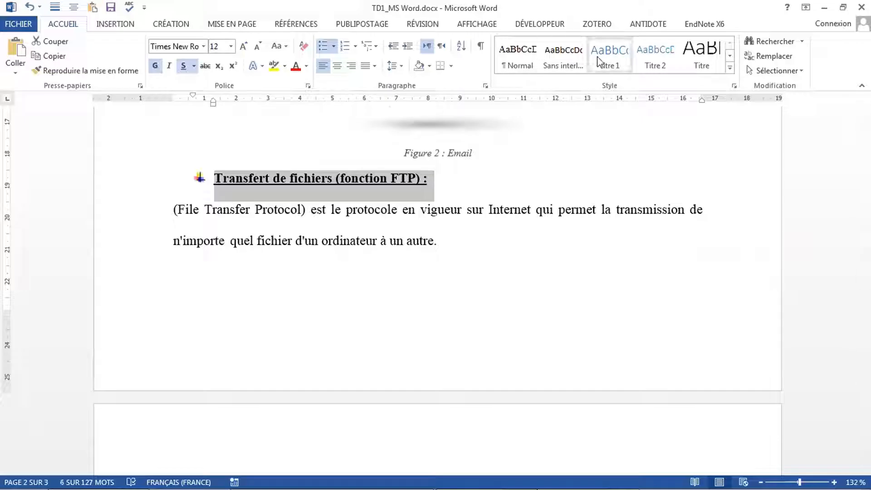
pyautogui.click(608, 57)
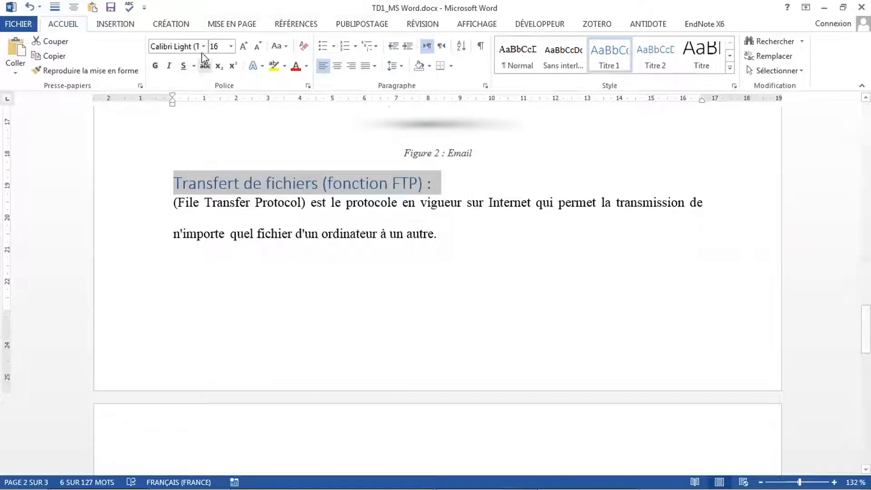
# Set the "Transfert de fichiers (fonction FTP) :" heading to 14 pt Times New Roman
pyautogui.click(229, 49)
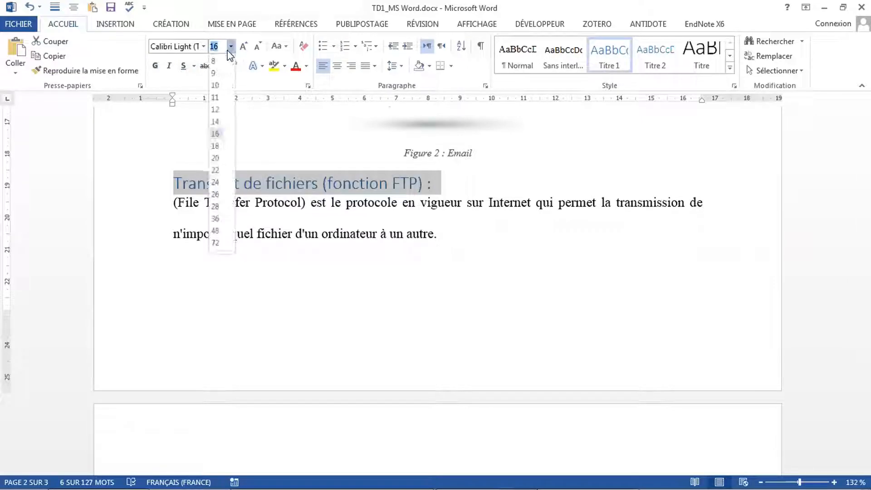
pyautogui.click(217, 121)
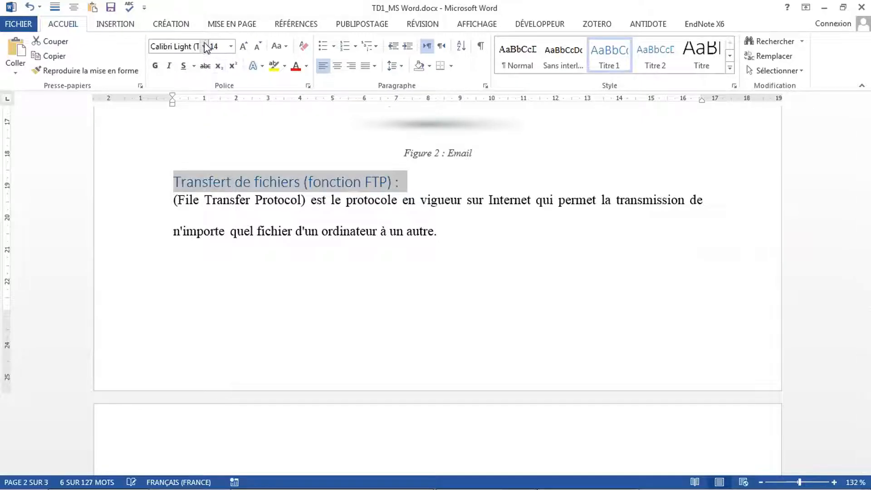
pyautogui.click(203, 46)
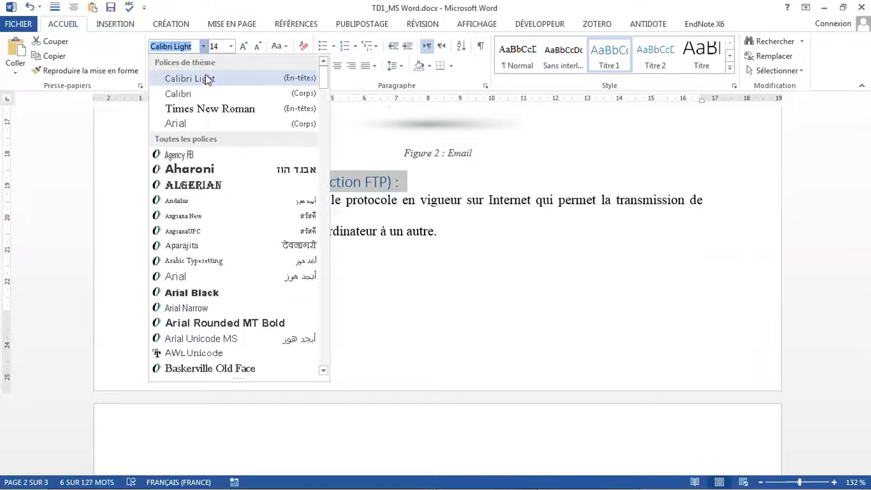
pyautogui.click(203, 110)
# Copy the FTP heading's formatting to the "Courrier électronique (Email) :" and "Accès à des sites d'information en mode (WWW) :" headings
pyautogui.scroll(5, 307, 191)
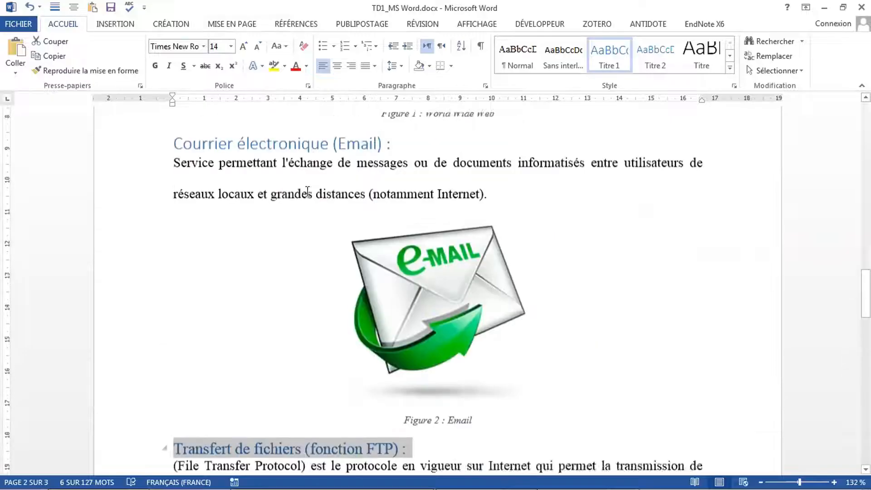
pyautogui.scroll(3, 247, 245)
pyautogui.scroll(-4, 225, 266)
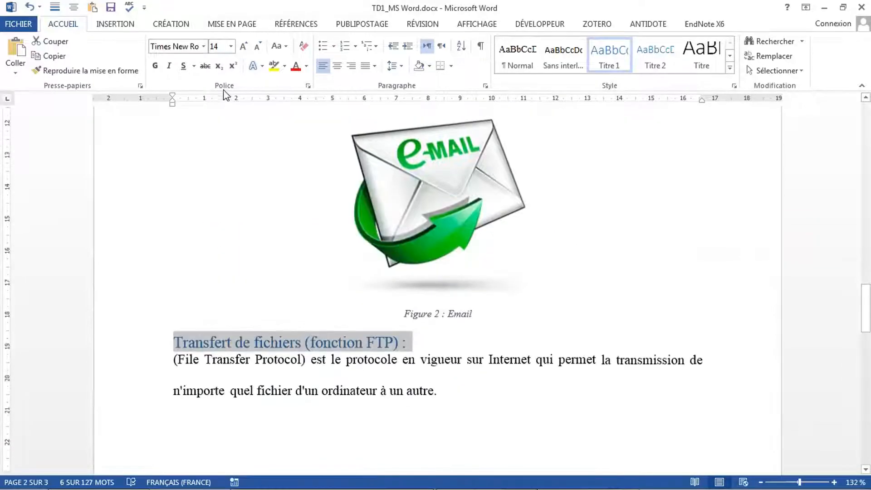
pyautogui.click(95, 71)
pyautogui.scroll(3, 282, 280)
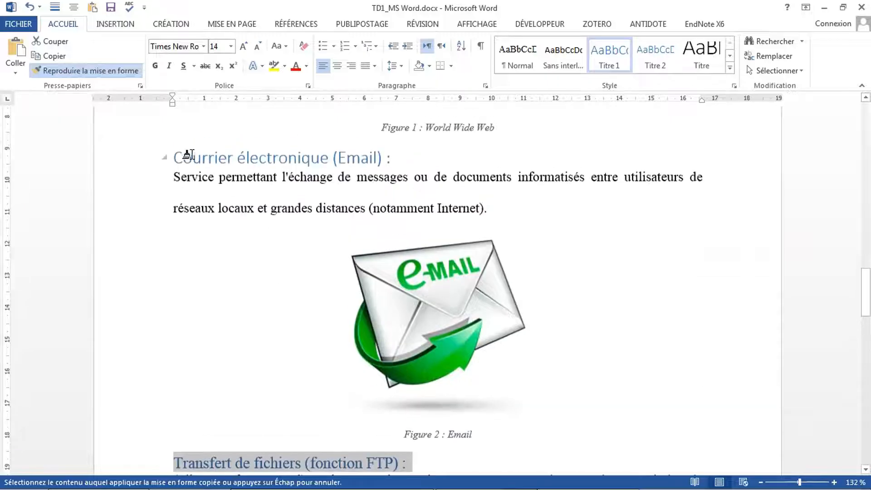
pyautogui.moveTo(172, 159); pyautogui.dragTo(390, 159)
pyautogui.click(89, 73)
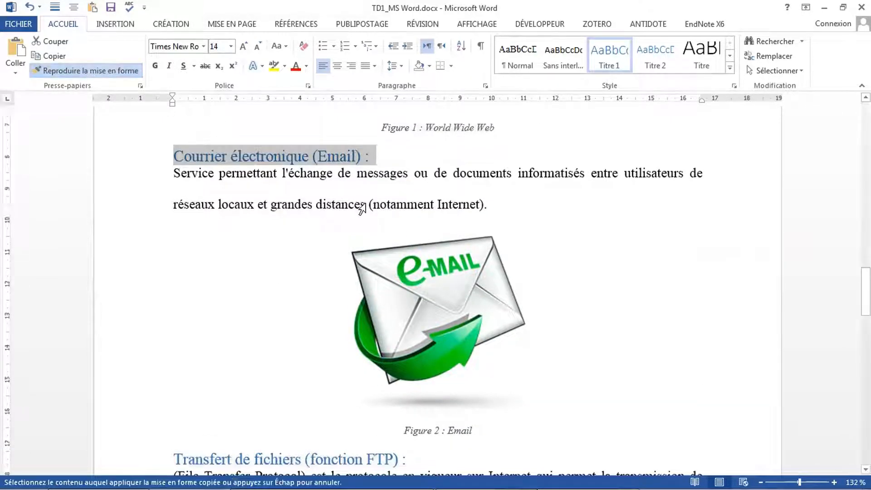
pyautogui.scroll(7, 297, 204)
pyautogui.moveTo(171, 225); pyautogui.dragTo(567, 229)
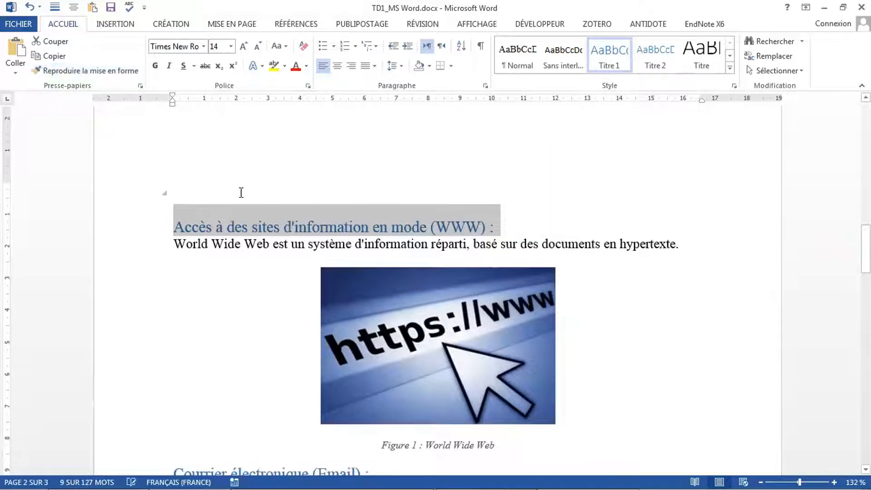
# Check the font, size and style of the body paragraphs under the WWW and Email headings
pyautogui.click(241, 193)
pyautogui.scroll(4, 258, 223)
pyautogui.scroll(-5, 258, 228)
pyautogui.scroll(-3, 257, 228)
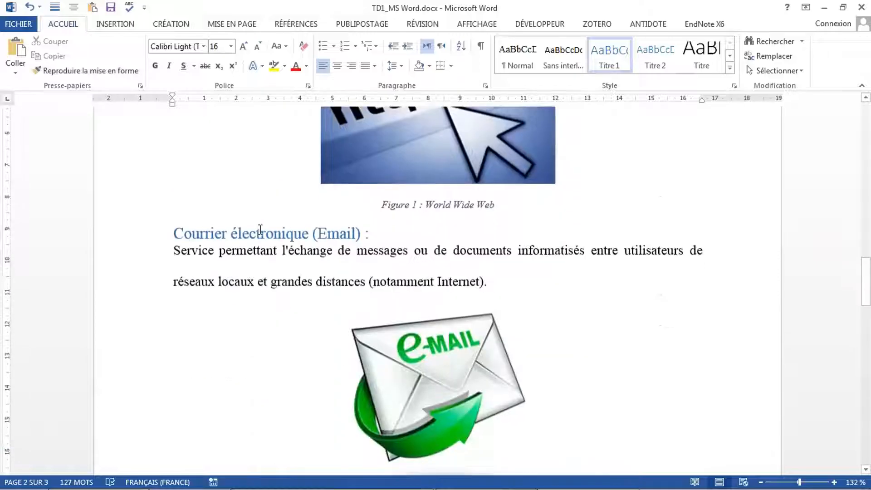
pyautogui.scroll(3, 334, 252)
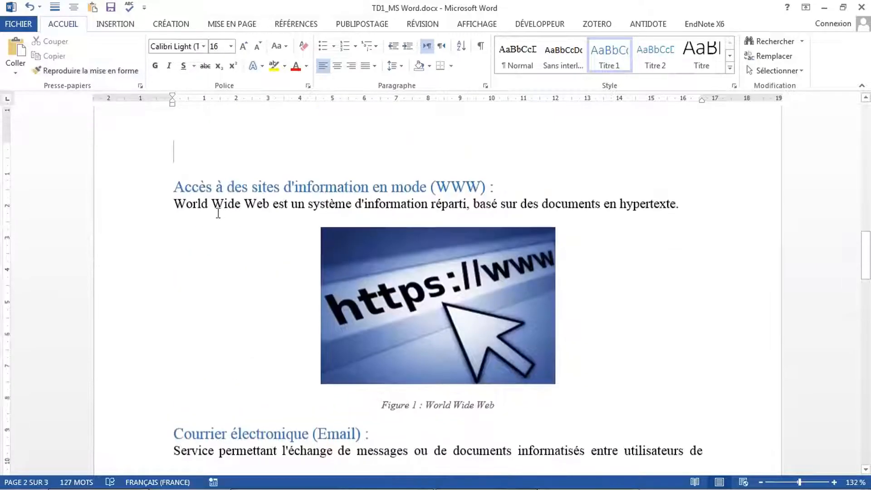
pyautogui.moveTo(179, 205); pyautogui.dragTo(599, 211)
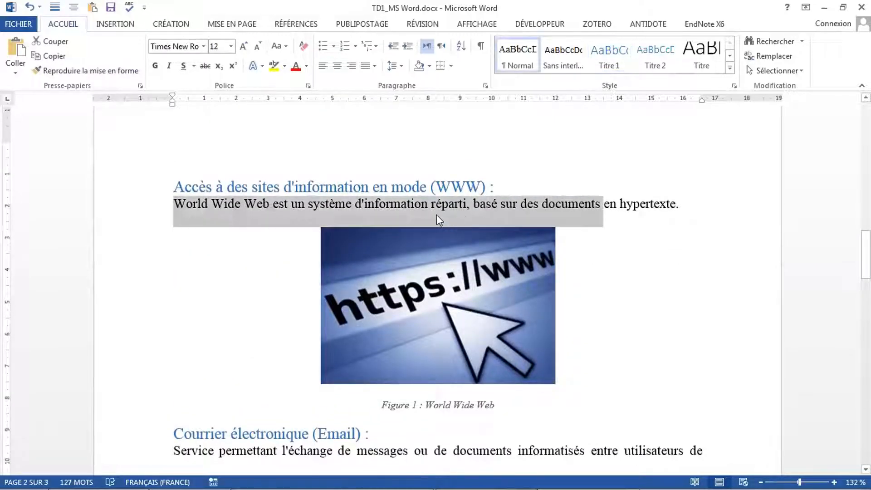
pyautogui.click(447, 211)
pyautogui.scroll(-3, 386, 231)
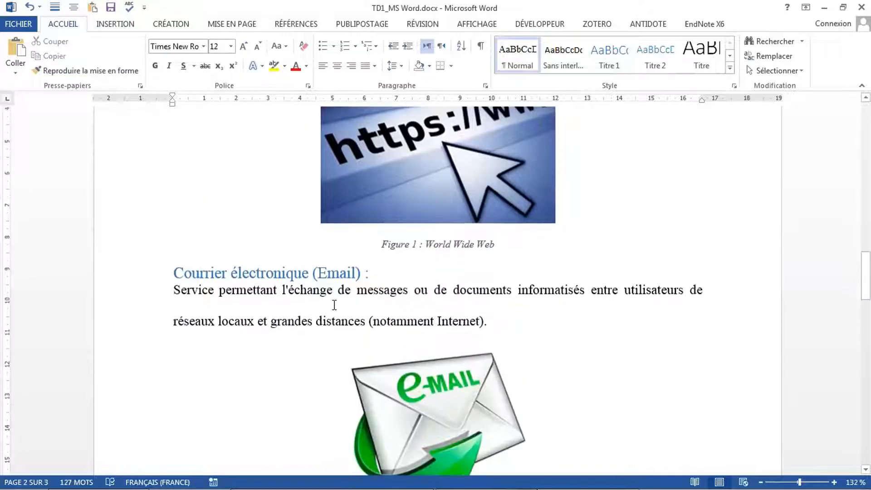
pyautogui.click(334, 304)
# Set the line spacing of the paragraph under "Courrier électronique (Email) :" to 1,5
pyautogui.scroll(-1, 345, 299)
pyautogui.scroll(-1, 371, 291)
pyautogui.moveTo(500, 240); pyautogui.dragTo(165, 217)
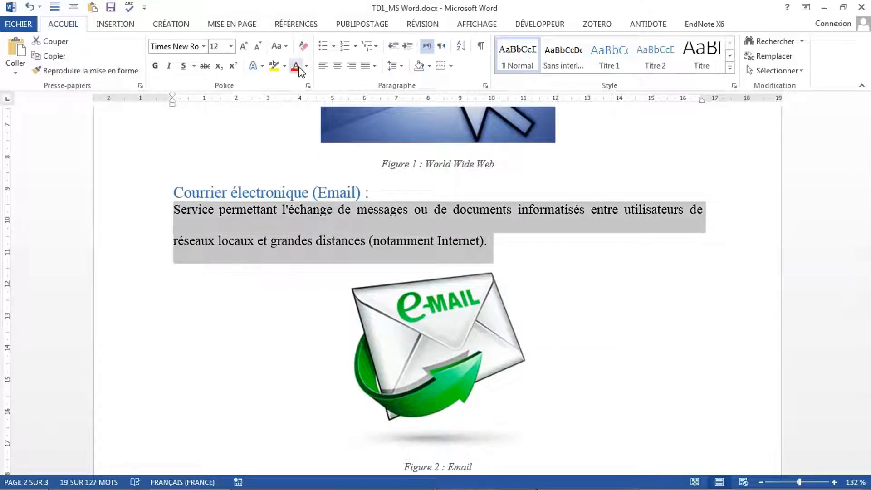
pyautogui.click(393, 66)
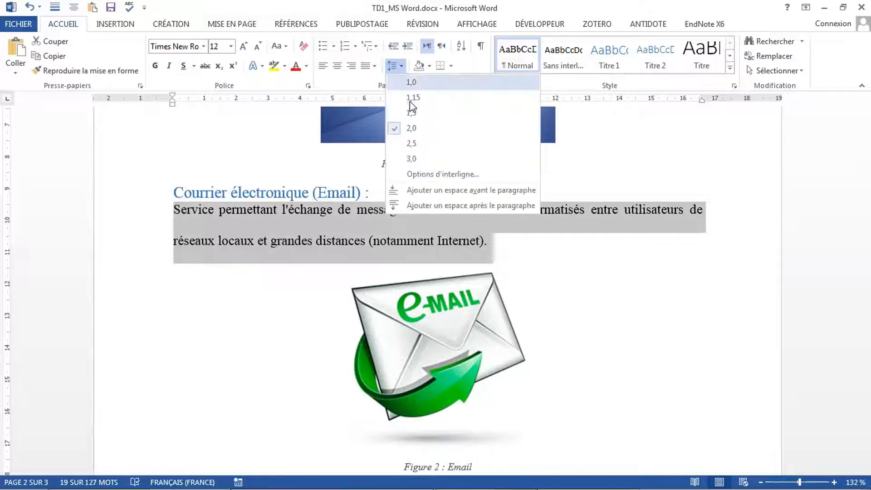
pyautogui.click(413, 114)
# Set the line spacing of the paragraph under "Transfert de fichiers (fonction FTP) :" to 1,5
pyautogui.scroll(-10, 362, 211)
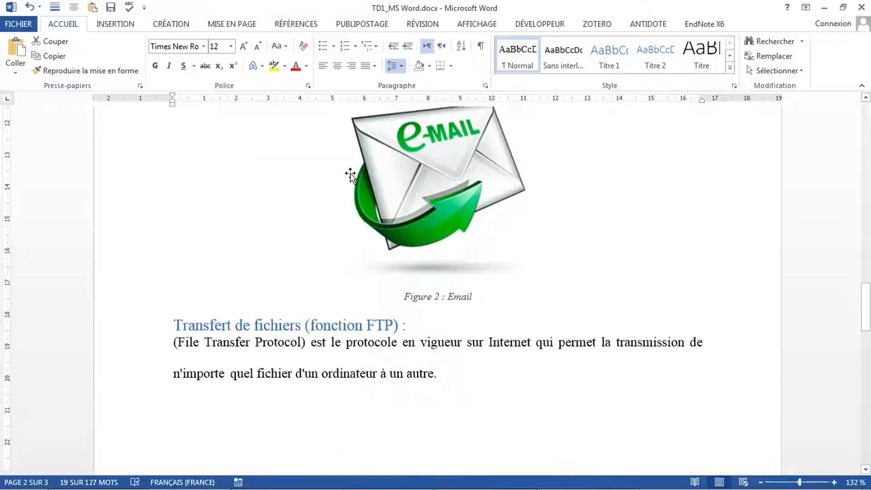
pyautogui.moveTo(443, 213); pyautogui.dragTo(173, 181)
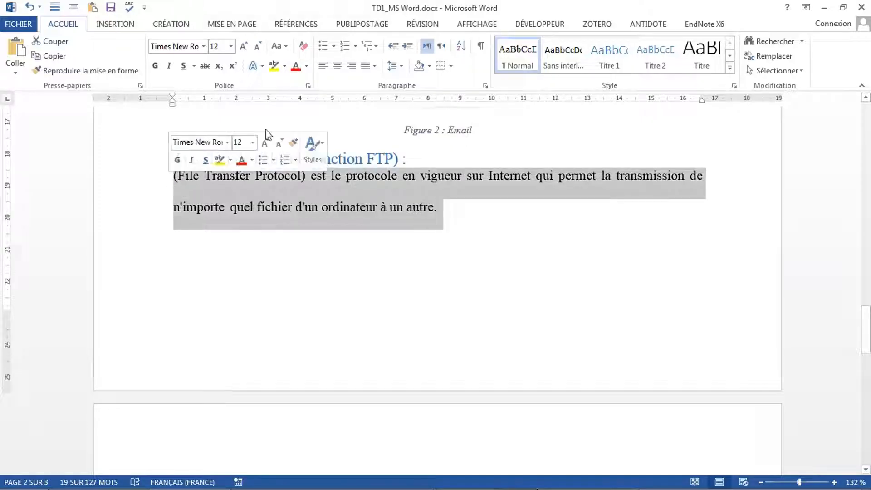
pyautogui.click(393, 66)
pyautogui.click(411, 113)
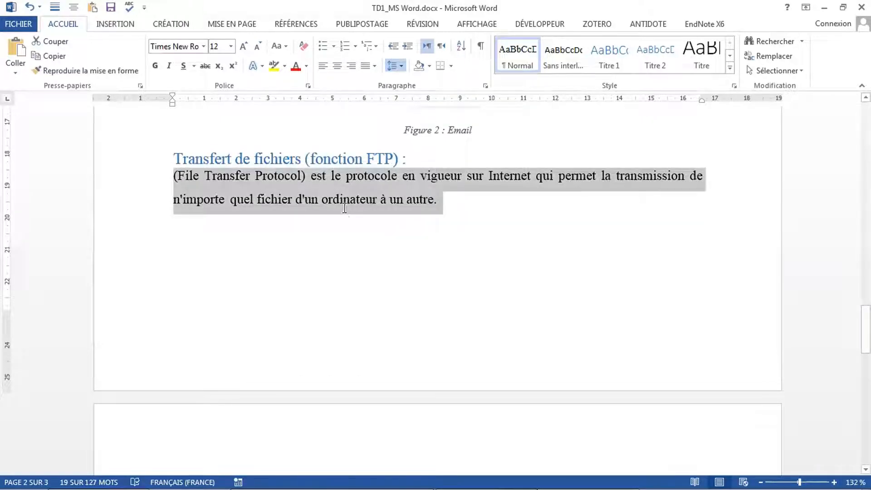
pyautogui.click(343, 200)
# Look up the Étape 6 instructions on the table of contents in TD_MS Word 2.docx
pyautogui.scroll(9, 318, 165)
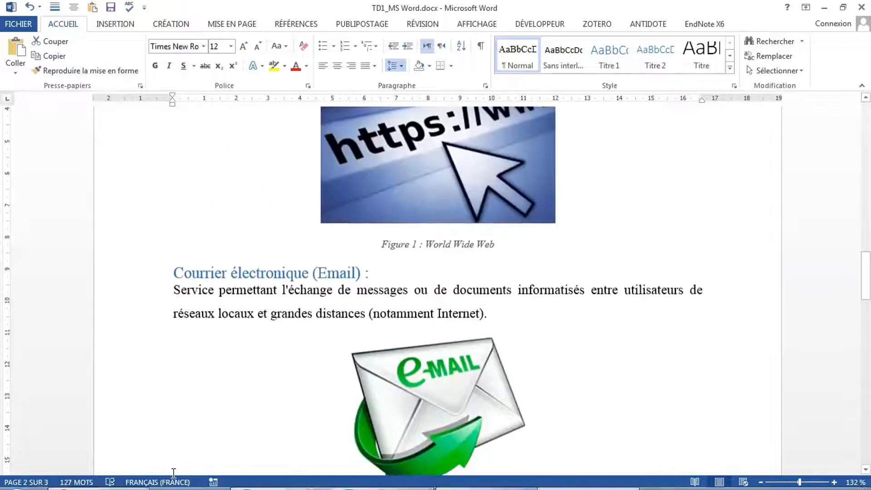
pyautogui.scroll(-3, 500, 474)
pyautogui.click(500, 474)
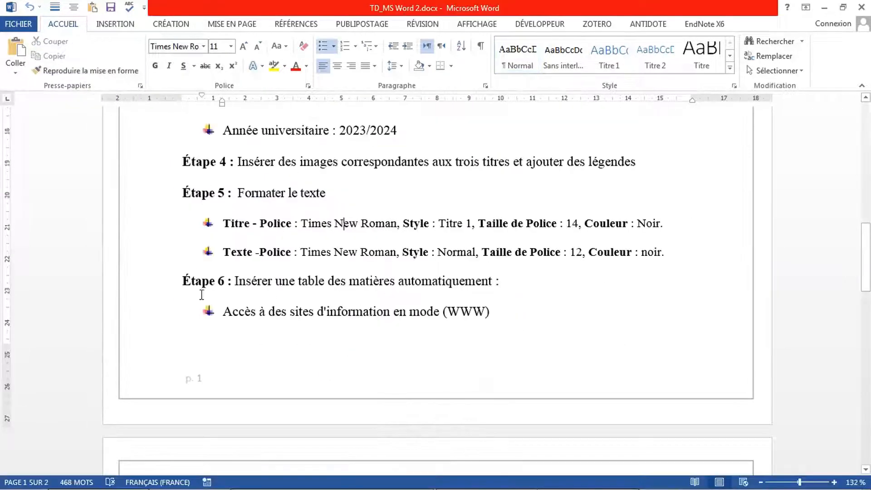
pyautogui.scroll(-1, 234, 290)
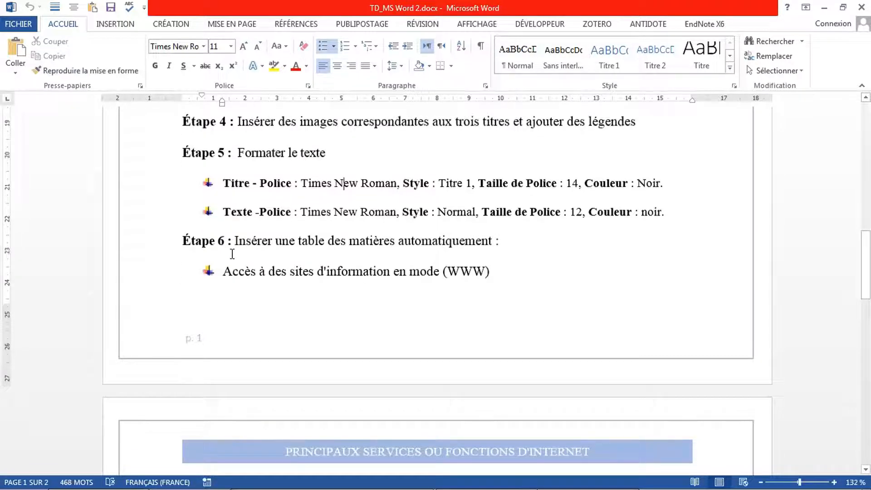
pyautogui.scroll(-2, 327, 192)
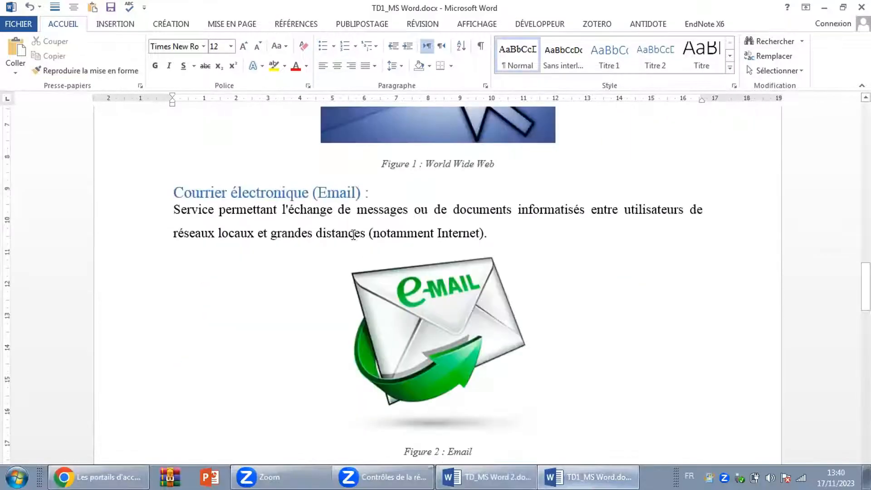
# In TD1_MS Word.docx, insert the "Table automatique 1" table of contents on the blank line above the WWW heading
pyautogui.scroll(5, 347, 229)
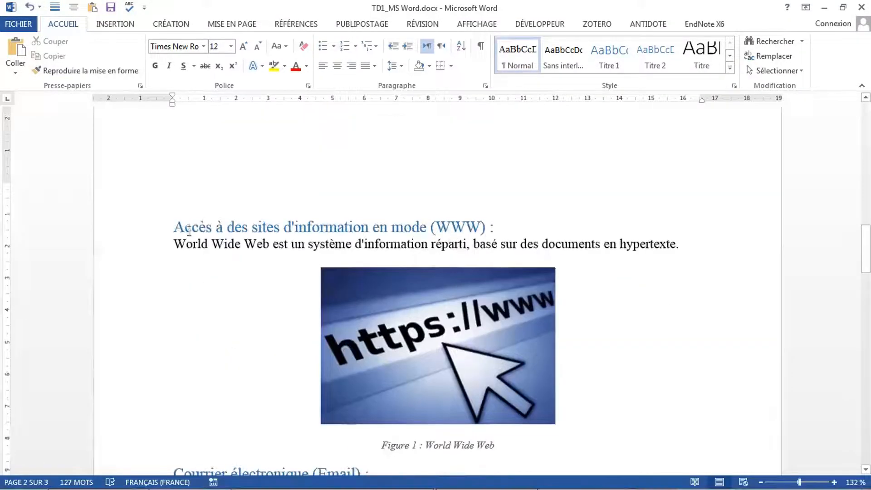
pyautogui.scroll(3, 210, 239)
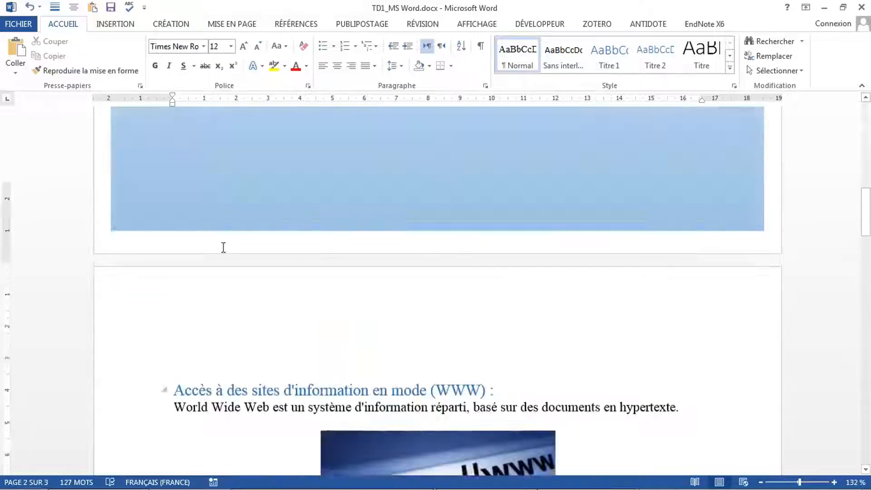
pyautogui.scroll(-2, 224, 247)
pyautogui.click(196, 227)
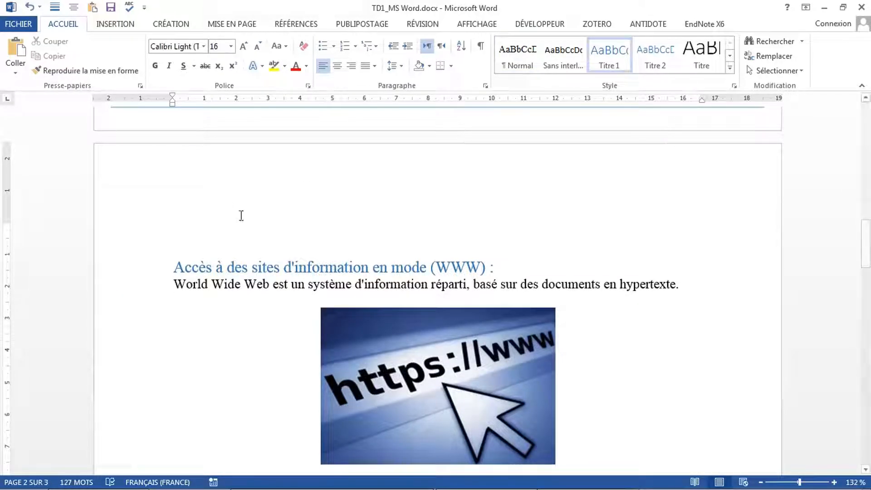
pyautogui.scroll(-1, 223, 202)
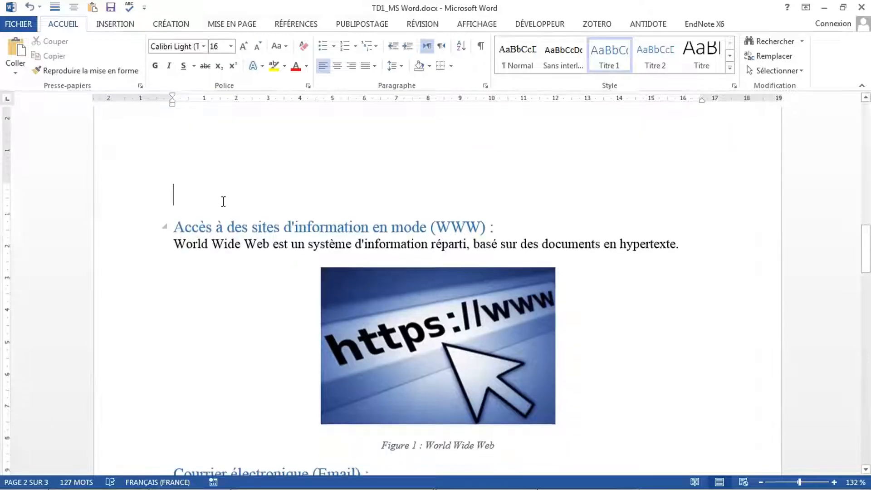
pyautogui.click(300, 25)
pyautogui.click(33, 71)
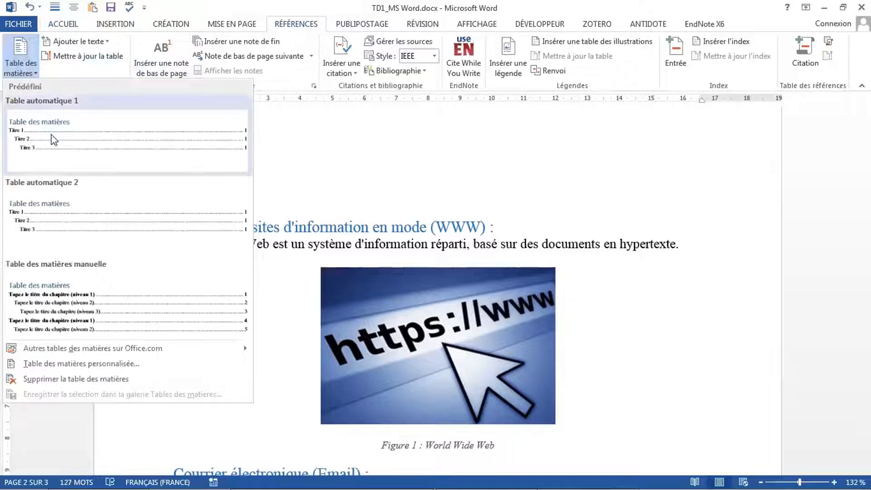
pyautogui.click(53, 139)
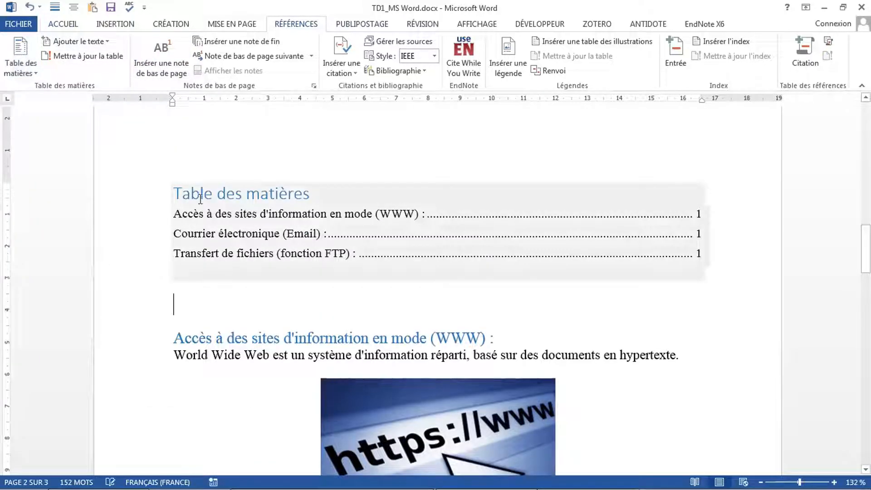
# Set the font of the whole table of contents to Times New Roman
pyautogui.click(175, 174)
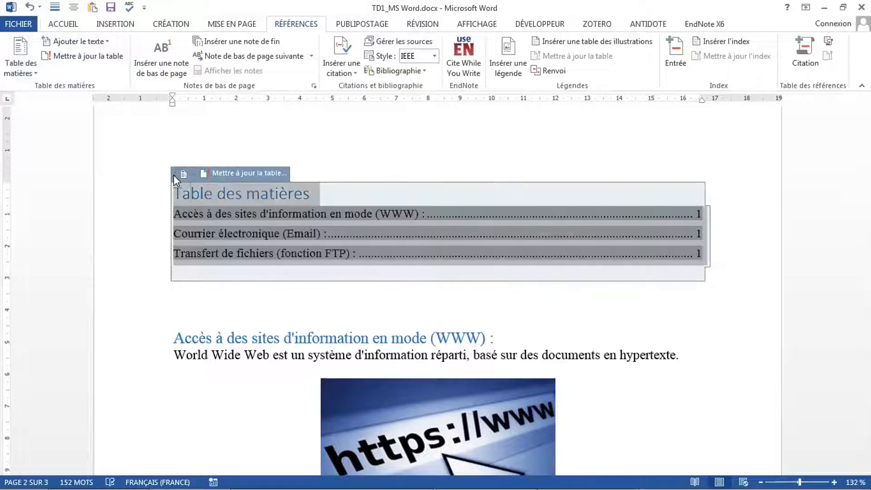
pyautogui.click(63, 24)
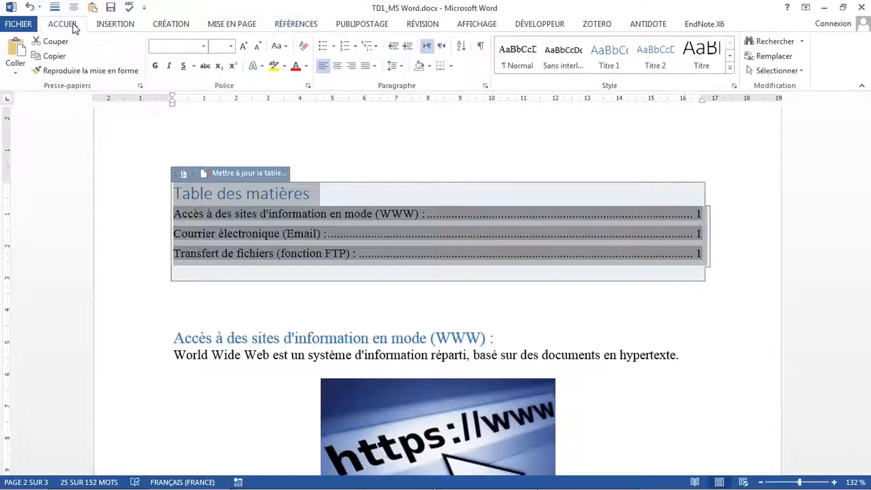
pyautogui.click(204, 47)
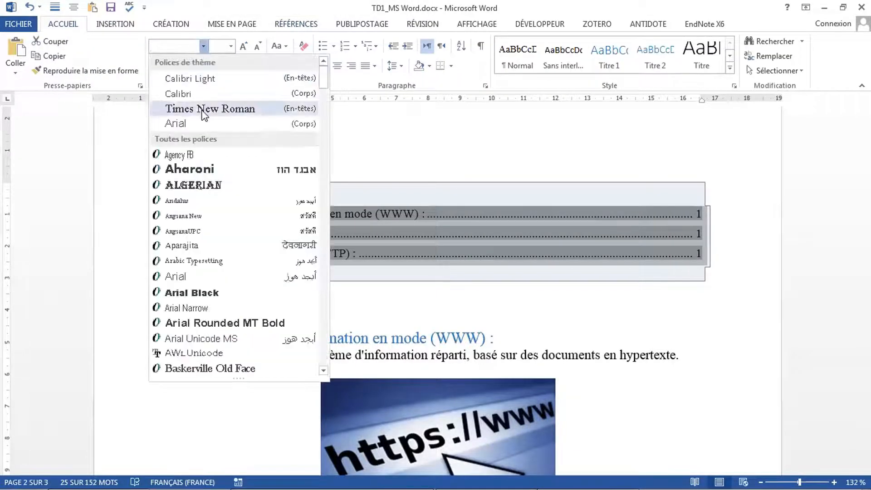
pyautogui.click(202, 113)
pyautogui.click(321, 236)
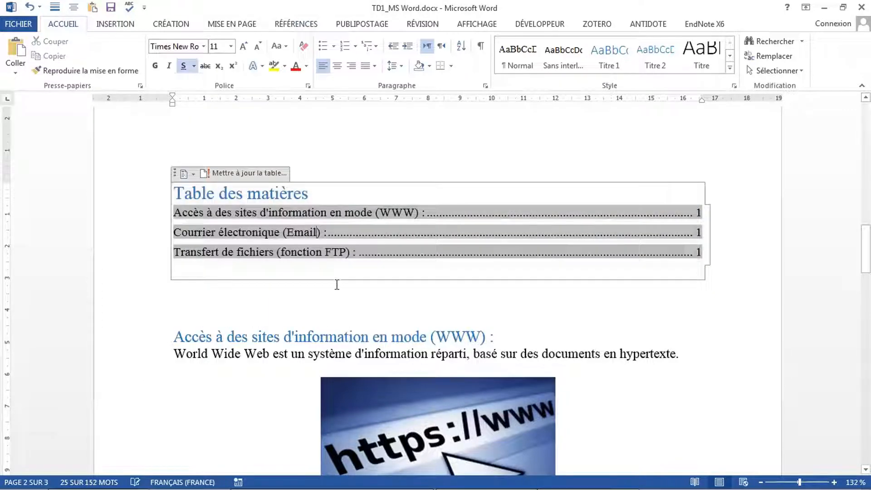
# Check Étape 7 in TD_MS Word 2.docx and insert a table of illustrations for the Figure captions on the blank line below the table of contents
pyautogui.scroll(-2, 249, 220)
pyautogui.click(249, 220)
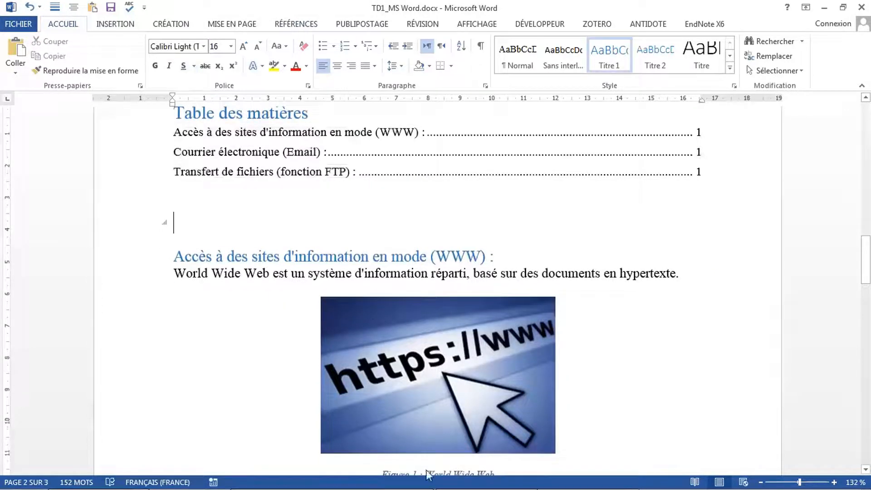
pyautogui.click(487, 477)
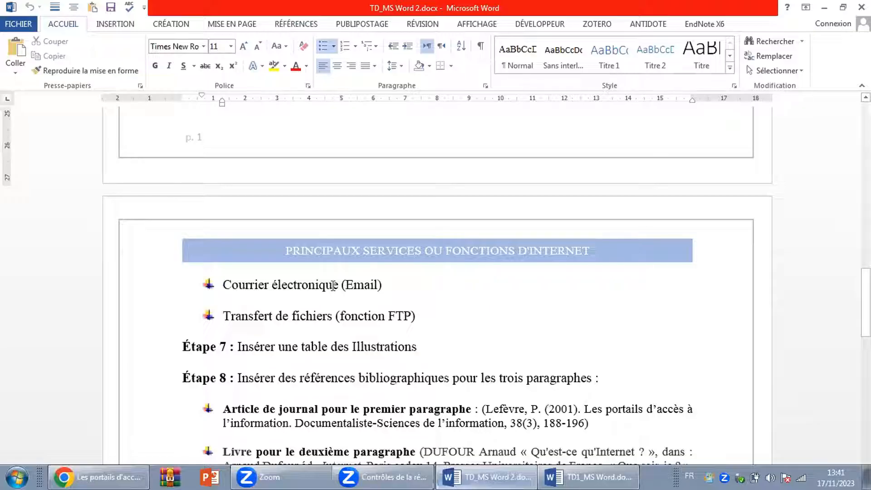
pyautogui.scroll(-2, 264, 227)
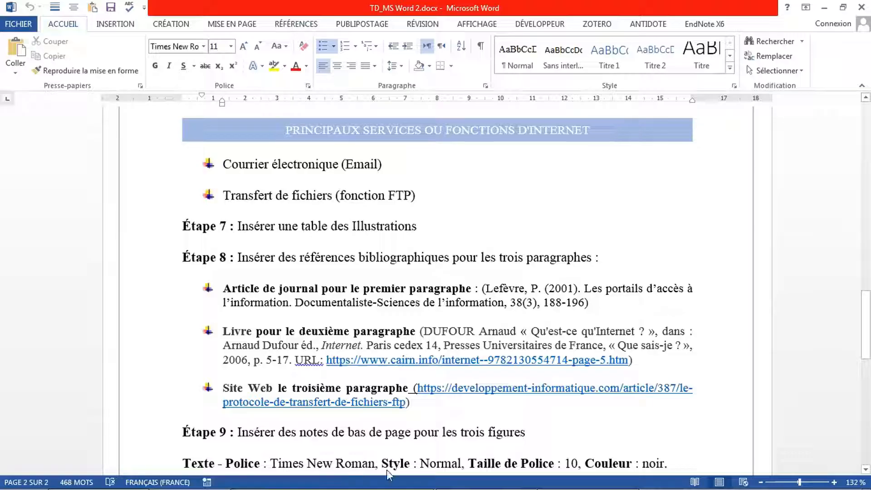
pyautogui.click(583, 477)
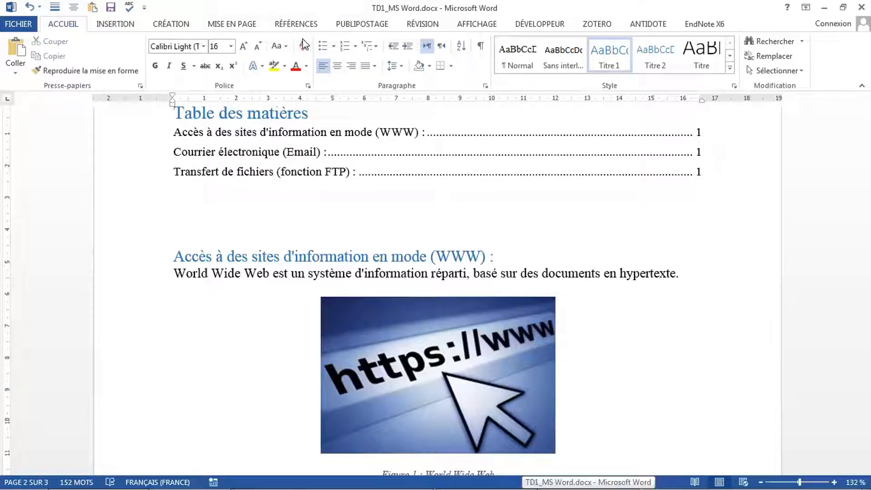
pyautogui.click(295, 28)
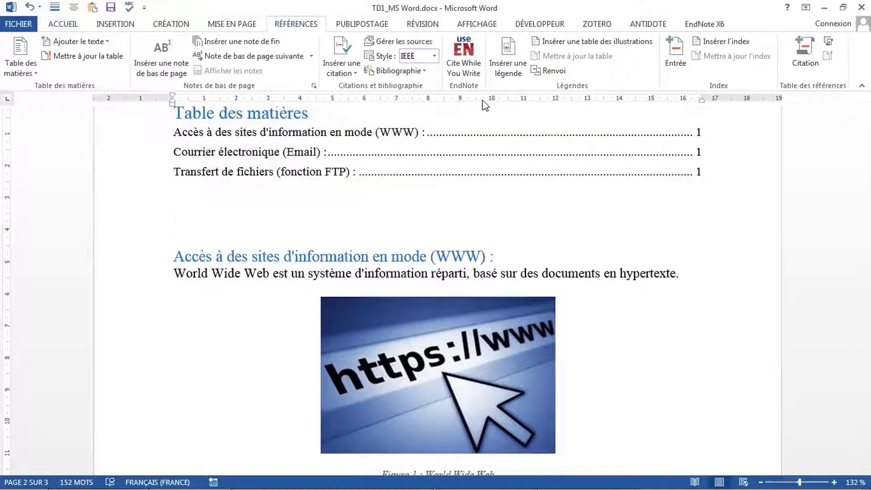
pyautogui.click(572, 45)
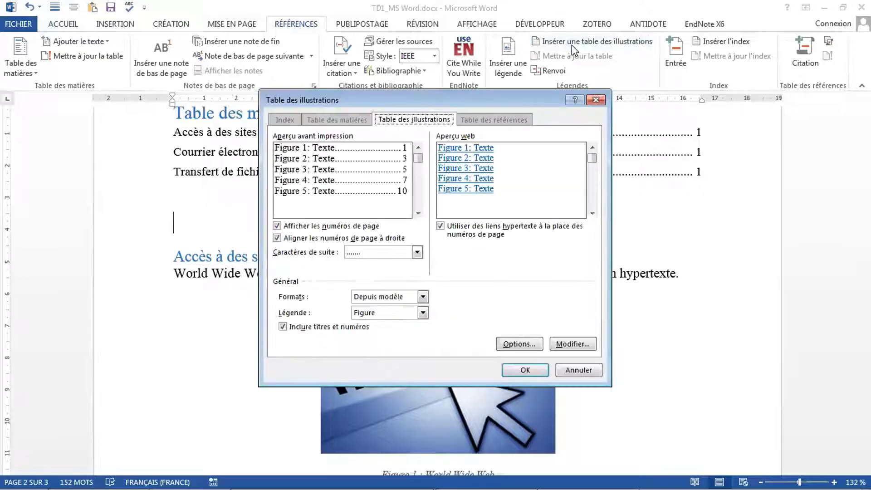
pyautogui.click(525, 370)
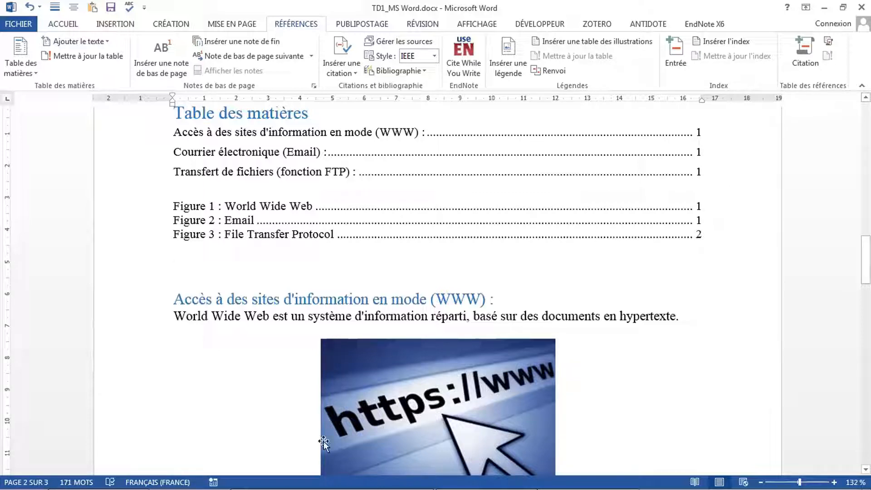
# Read the Étape 8 instructions in TD_MS Word 2.docx on the bibliographic references for the three paragraphs
pyautogui.moveTo(570, 476)
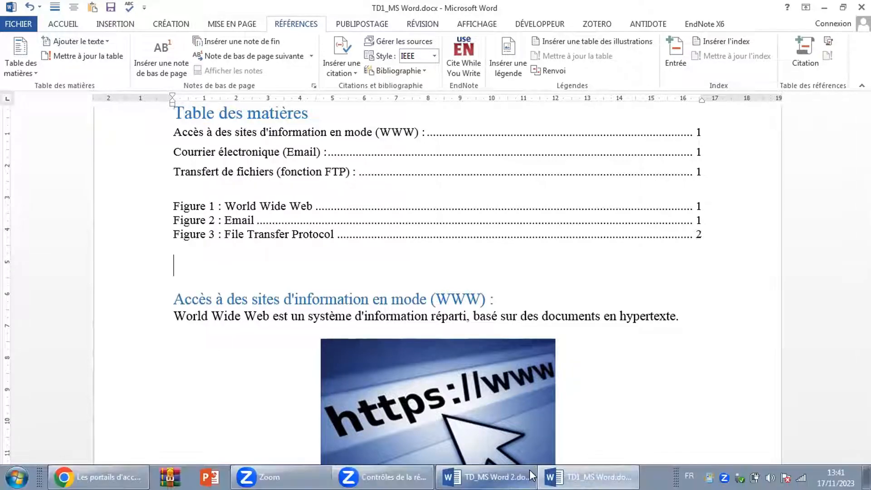
pyautogui.hotkey('alt', 'Tab')
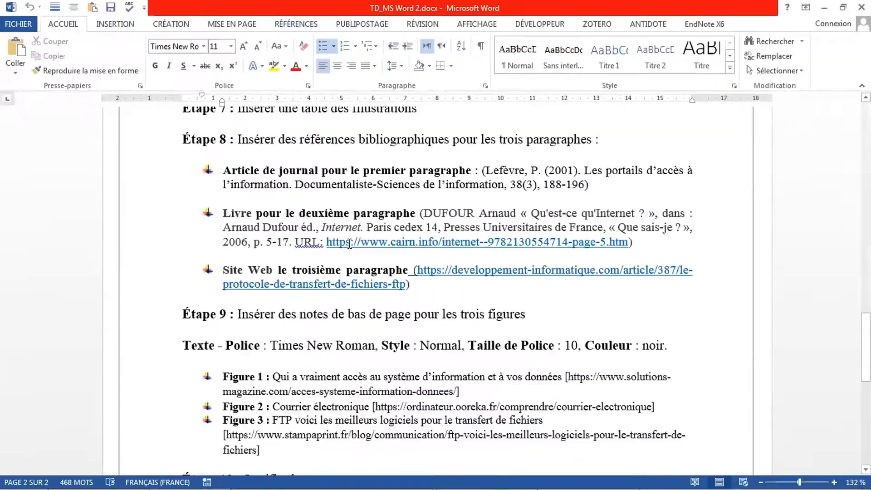
pyautogui.scroll(2, 219, 163)
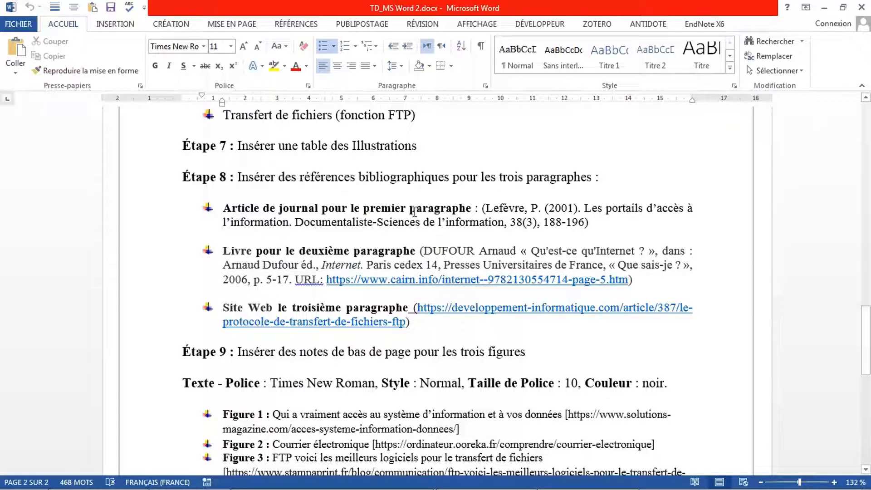
pyautogui.scroll(-1, 485, 219)
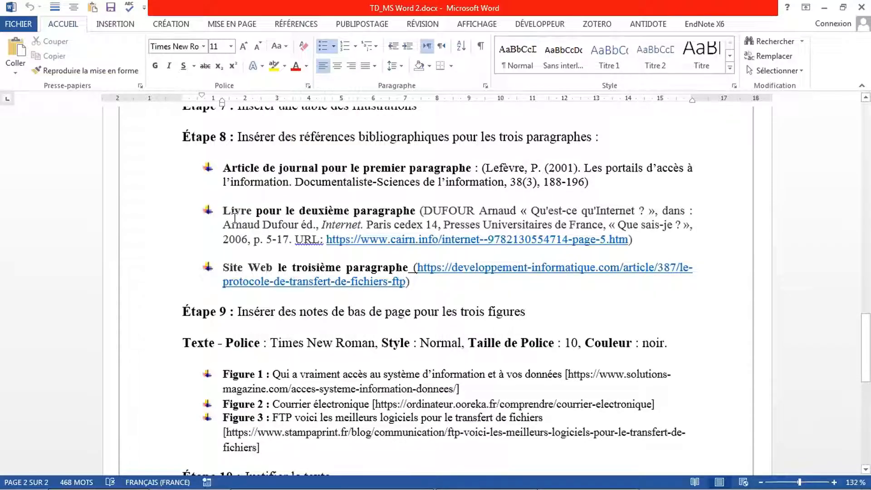
pyautogui.scroll(-2, 235, 217)
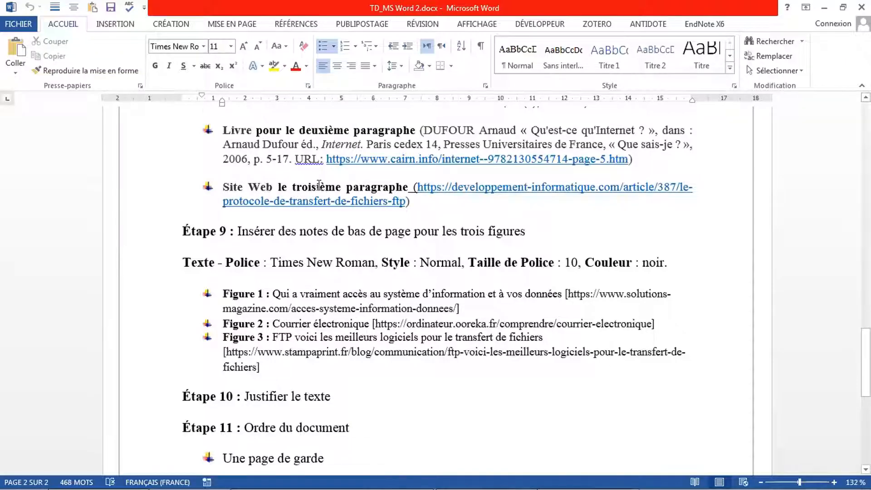
pyautogui.scroll(3, 250, 204)
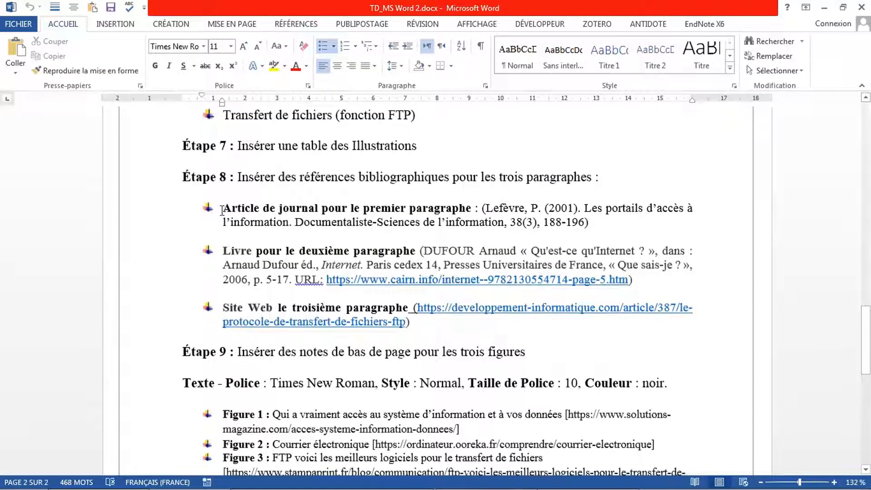
# In TD1_MS Word.docx, start a new citation source of type Article de journal at the end of the WWW paragraph
pyautogui.click(541, 481)
pyautogui.scroll(-5, 627, 185)
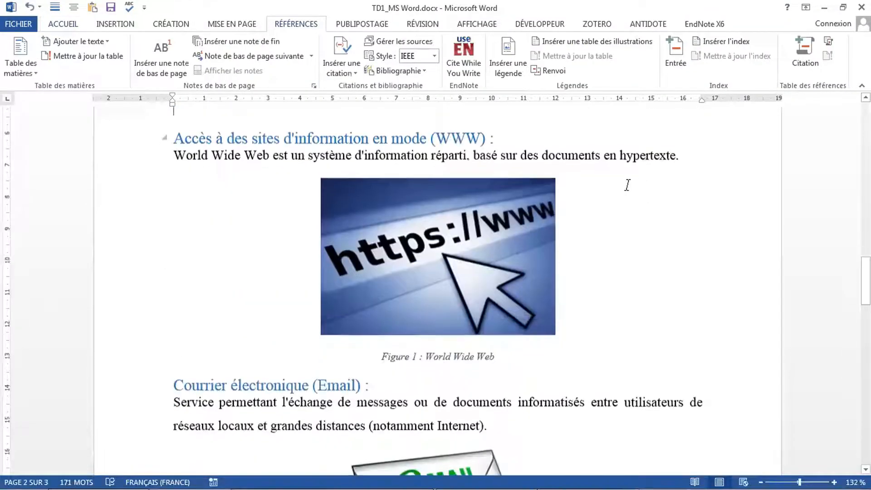
pyautogui.scroll(2, 627, 185)
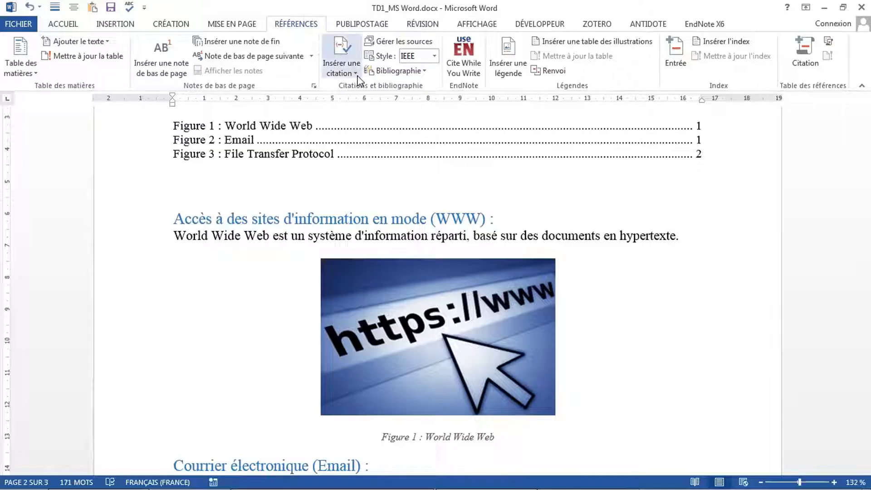
pyautogui.click(344, 75)
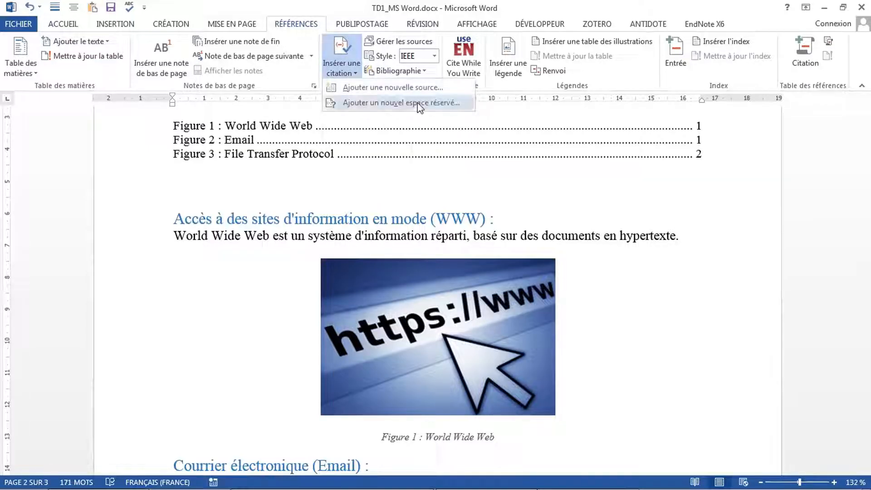
pyautogui.click(407, 92)
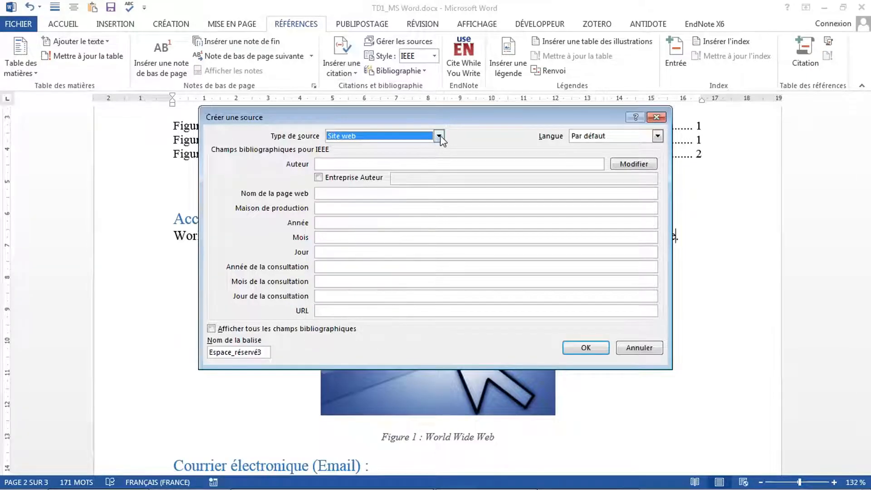
pyautogui.click(439, 136)
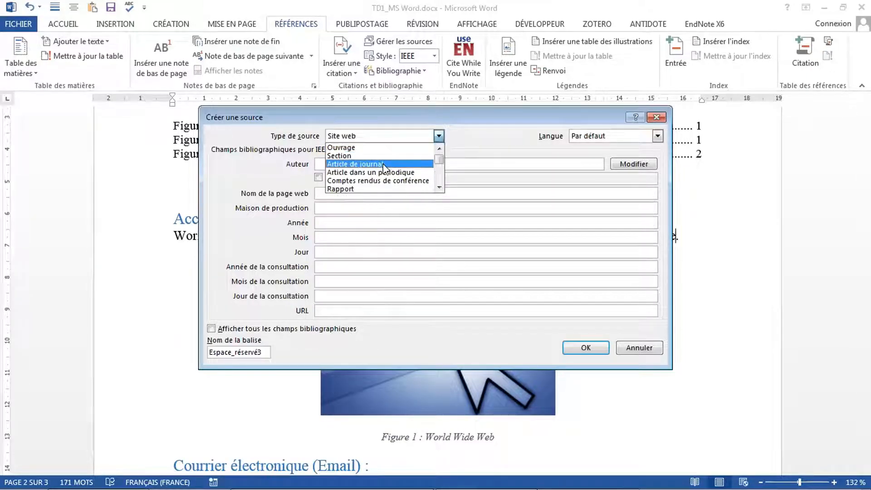
pyautogui.click(384, 166)
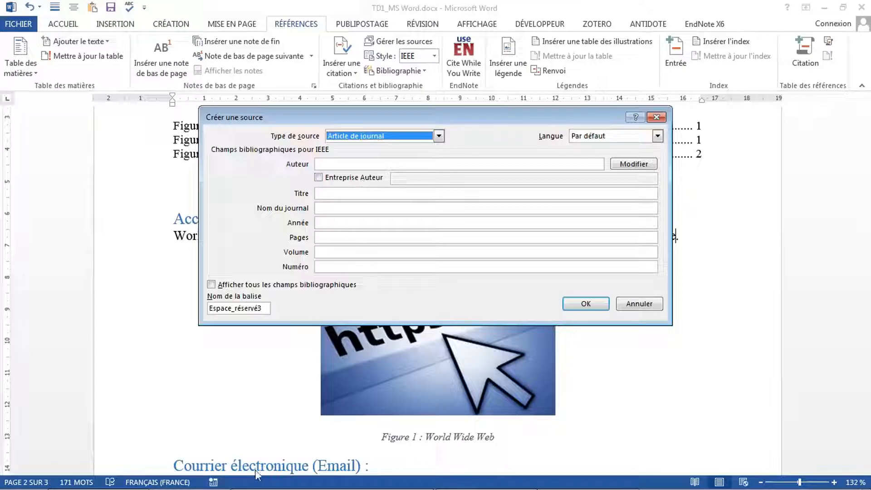
# Copy the title "Les portails d'accès à l'information" from the cairn.info article page in Chrome into the new source's title
pyautogui.click(111, 482)
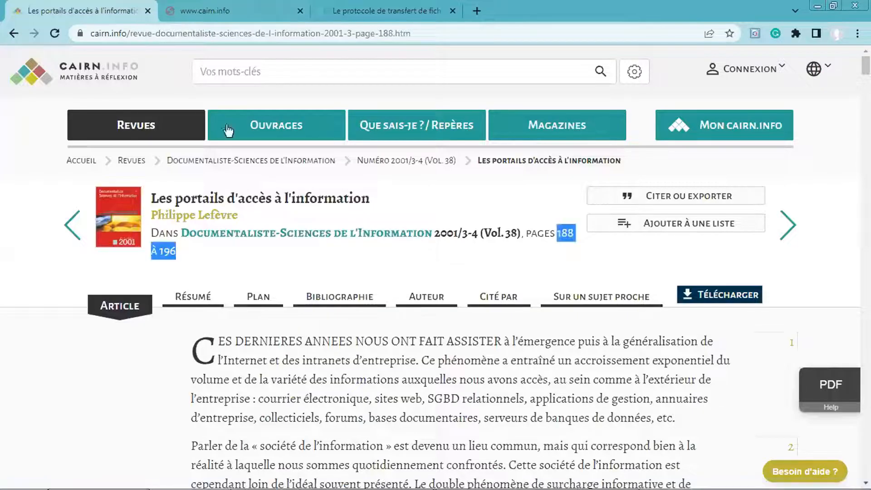
pyautogui.moveTo(369, 193); pyautogui.dragTo(148, 182)
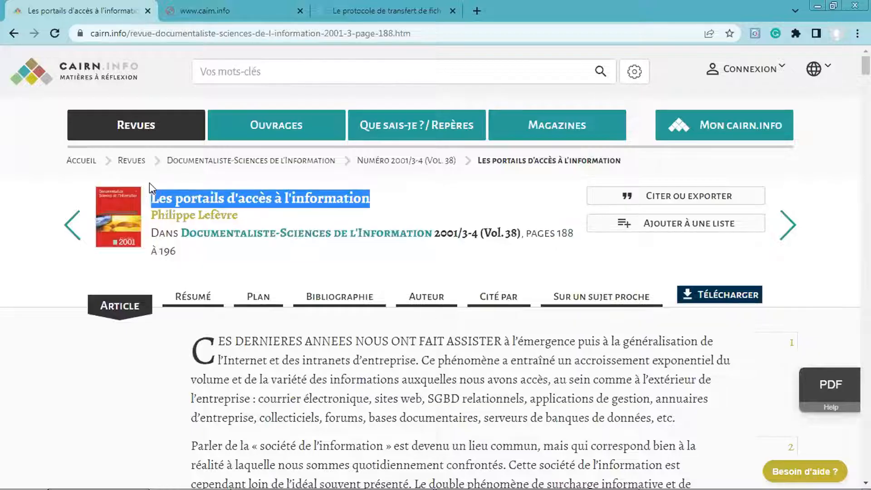
pyautogui.rightClick(178, 195)
pyautogui.click(205, 202)
pyautogui.click(127, 477)
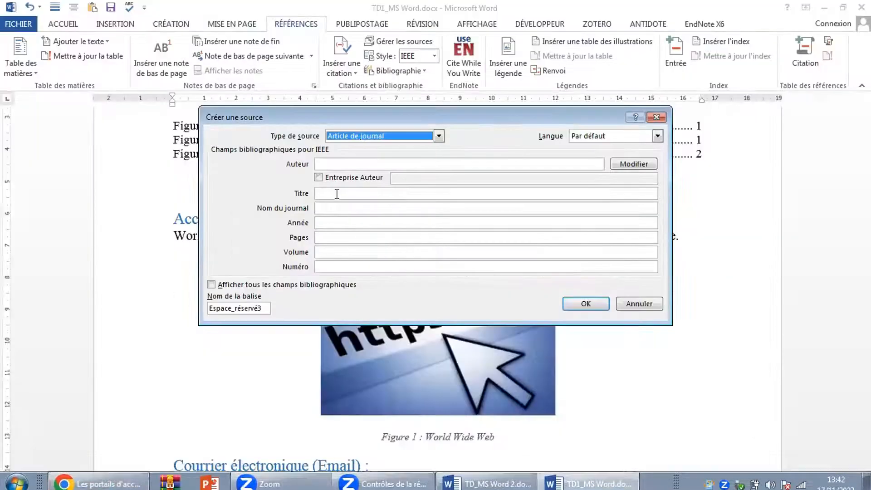
pyautogui.click(337, 194)
pyautogui.hotkey('ctrl', 'v')
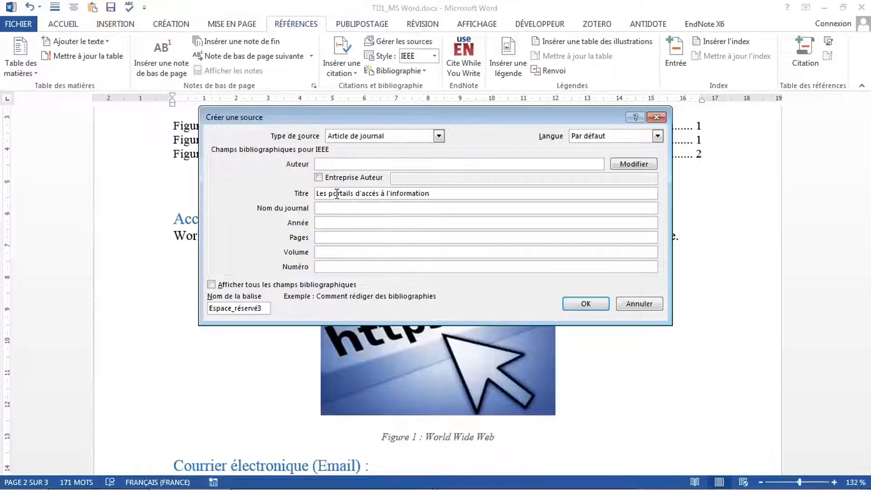
# Copy the article author's name from the cairn.info page into the source's author entry
pyautogui.click(100, 477)
pyautogui.moveTo(240, 217); pyautogui.dragTo(160, 223)
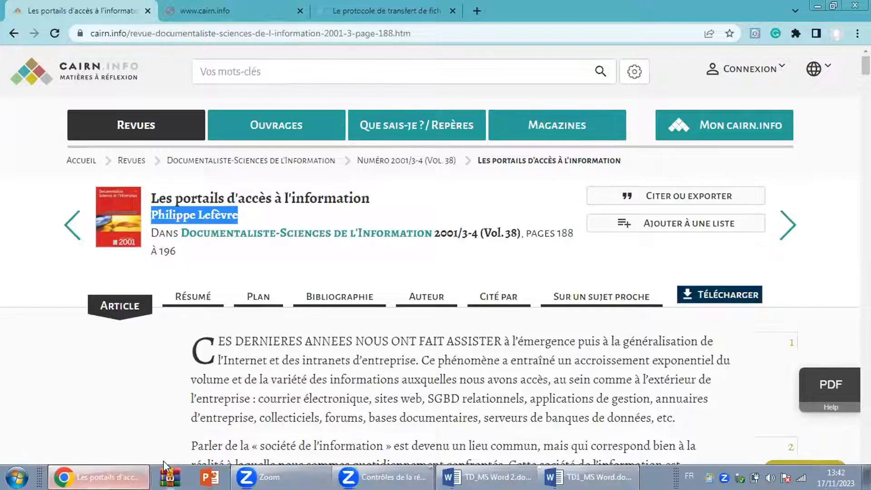
pyautogui.click(116, 471)
pyautogui.click(377, 164)
pyautogui.hotkey('ctrl', 'v')
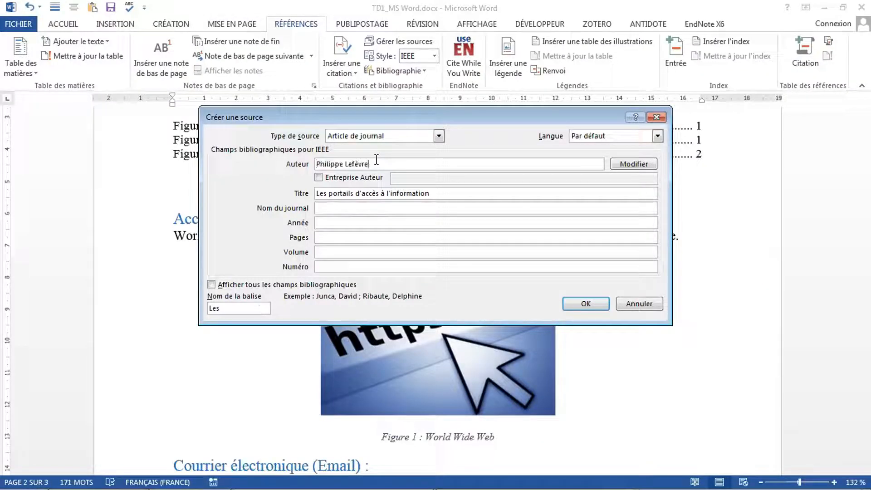
# Copy the journal name "Documentaliste-Sciences de l'Information" from the article page into the source's journal name
pyautogui.click(100, 476)
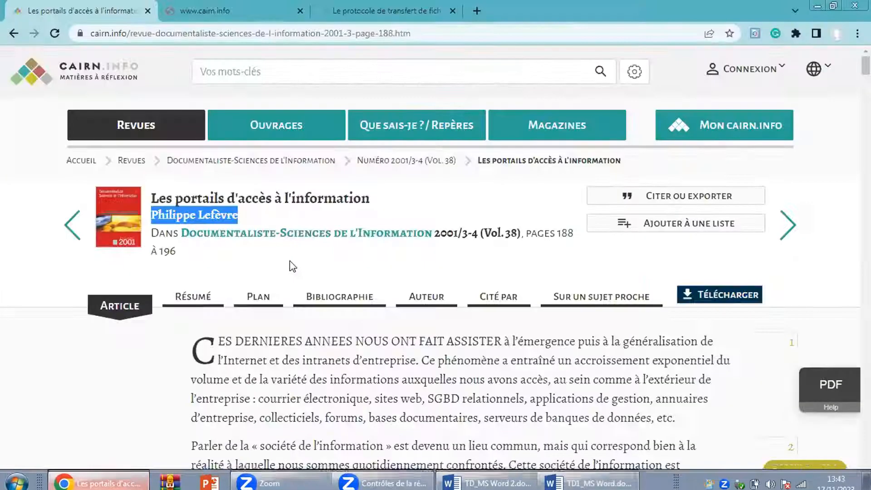
pyautogui.moveTo(180, 230); pyautogui.dragTo(429, 236)
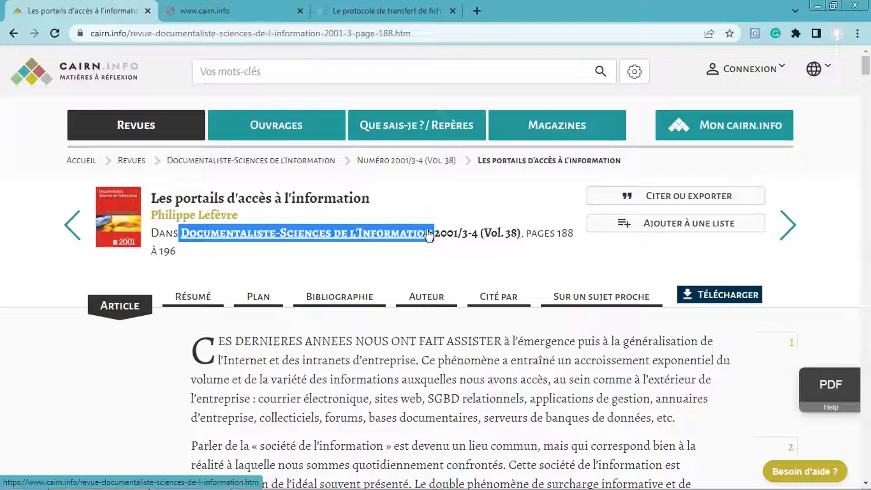
pyautogui.click(112, 473)
pyautogui.click(340, 207)
pyautogui.hotkey('ctrl', 'v')
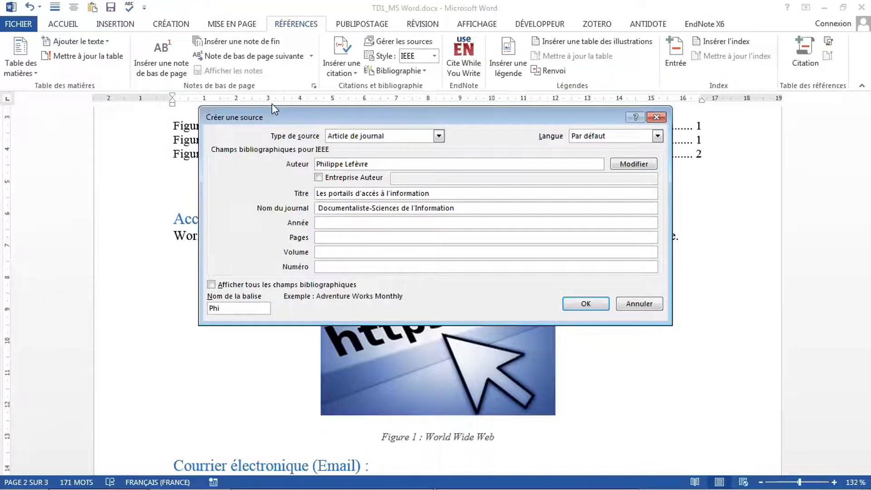
# Check the article page for the publication year and set the source's year to 2001
pyautogui.moveTo(59, 474)
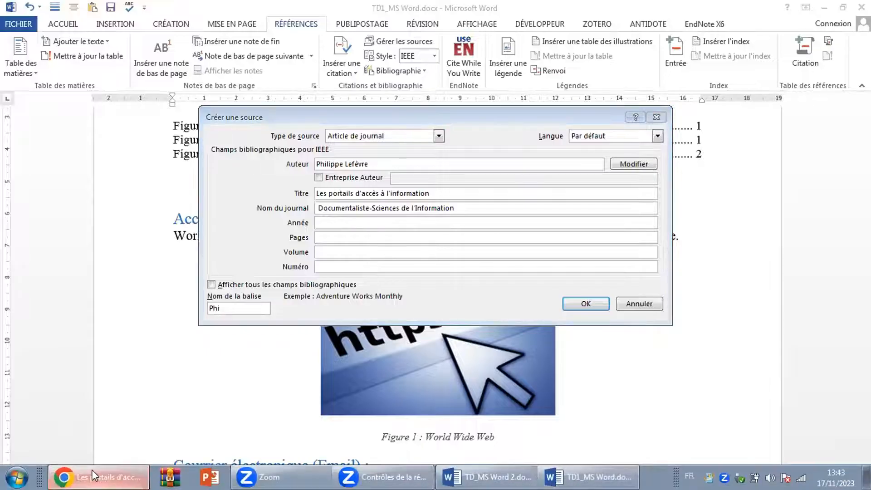
pyautogui.click(92, 471)
pyautogui.click(92, 476)
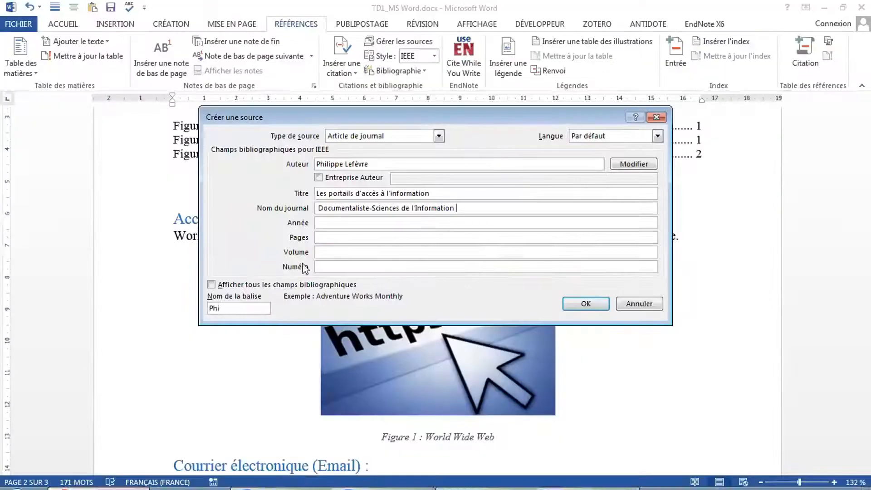
pyautogui.press('Tab')
pyautogui.write('2001')
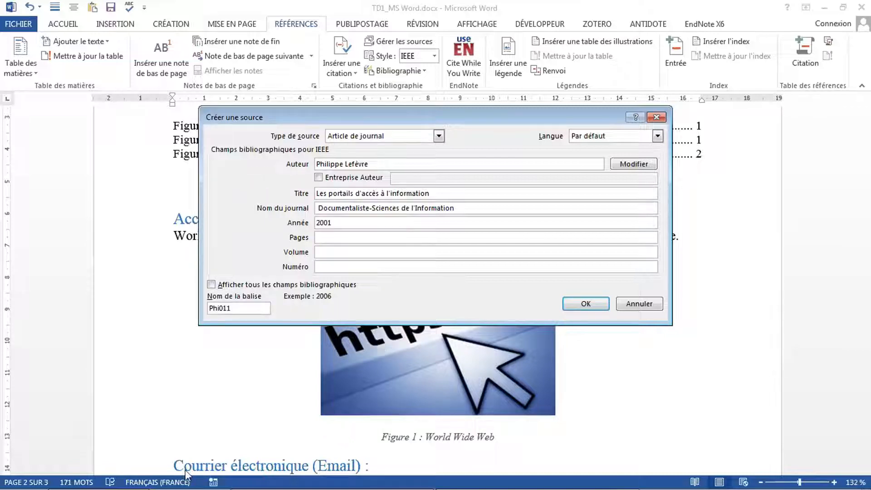
# Copy the page range "188 à 196" from the article page into the source's pages entry
pyautogui.click(95, 471)
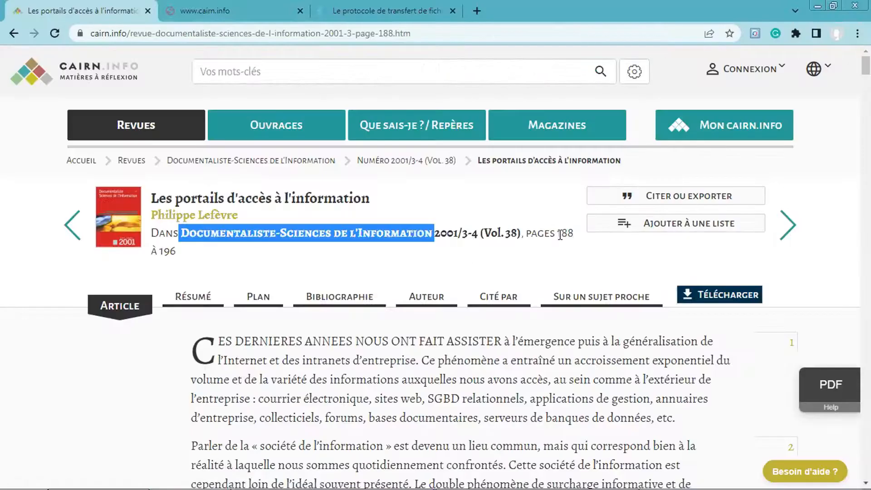
pyautogui.doubleClick(560, 235)
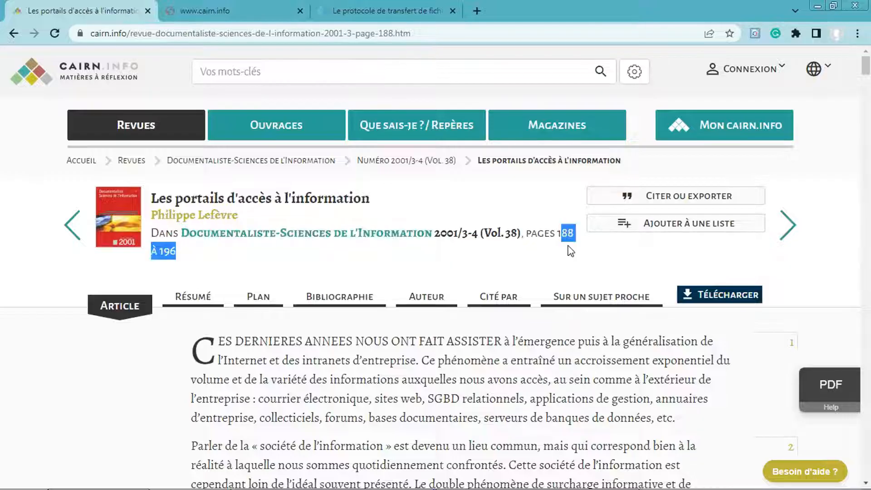
pyautogui.click(562, 233)
pyautogui.moveTo(560, 233); pyautogui.dragTo(584, 250)
pyautogui.rightClick(568, 236)
pyautogui.click(587, 245)
pyautogui.click(114, 479)
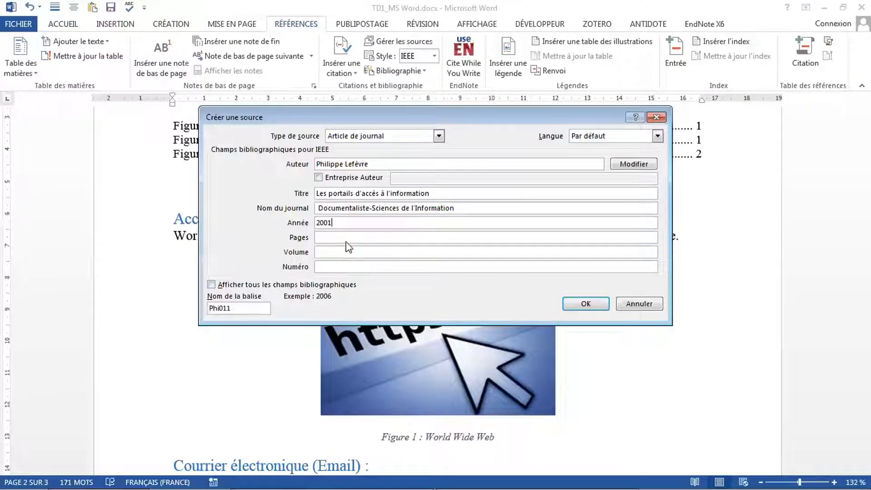
pyautogui.click(346, 236)
pyautogui.hotkey('ctrl', 'v')
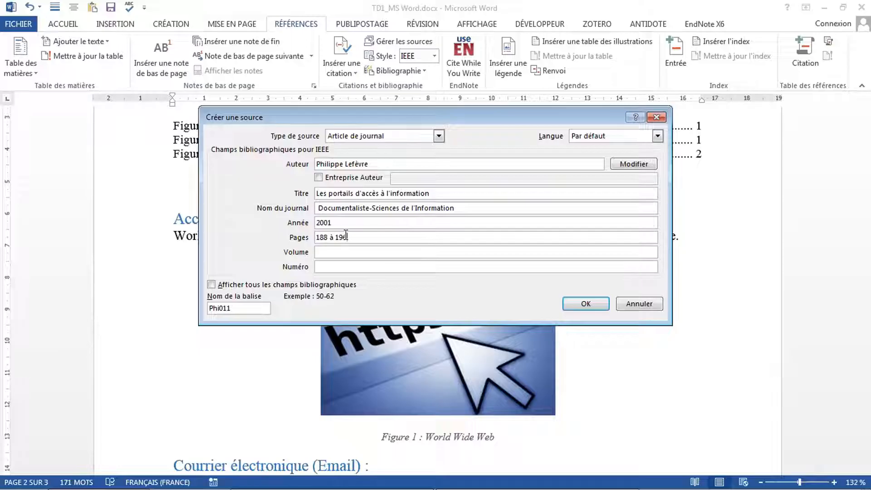
# Fill in the journal's volume and issue number from the article page and insert the source as the WWW paragraph's citation
pyautogui.click(114, 477)
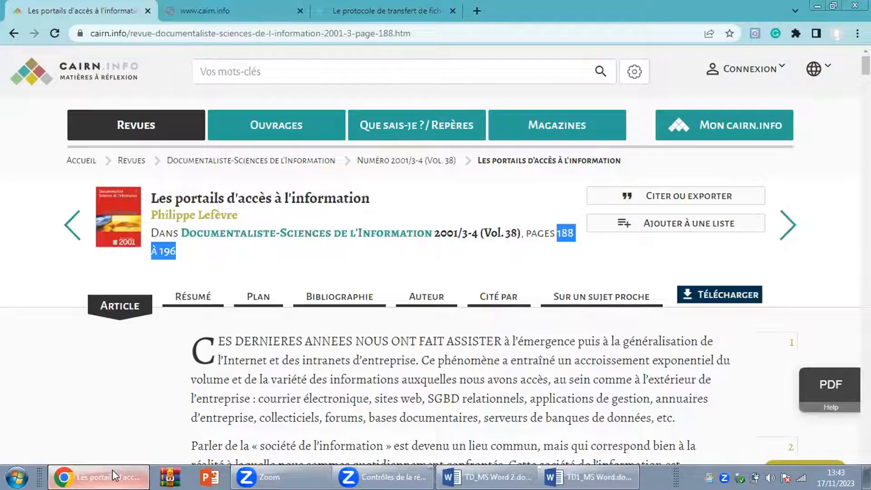
pyautogui.click(112, 470)
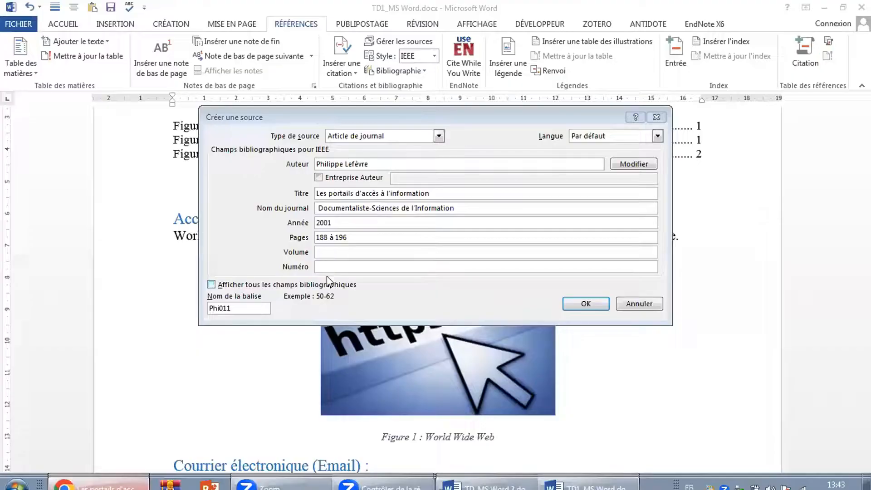
pyautogui.click(333, 252)
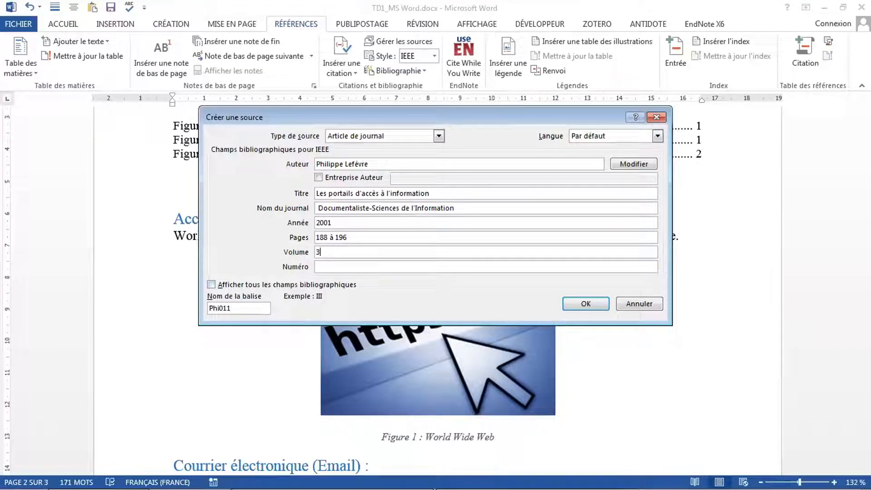
pyautogui.click(341, 266)
pyautogui.click(587, 305)
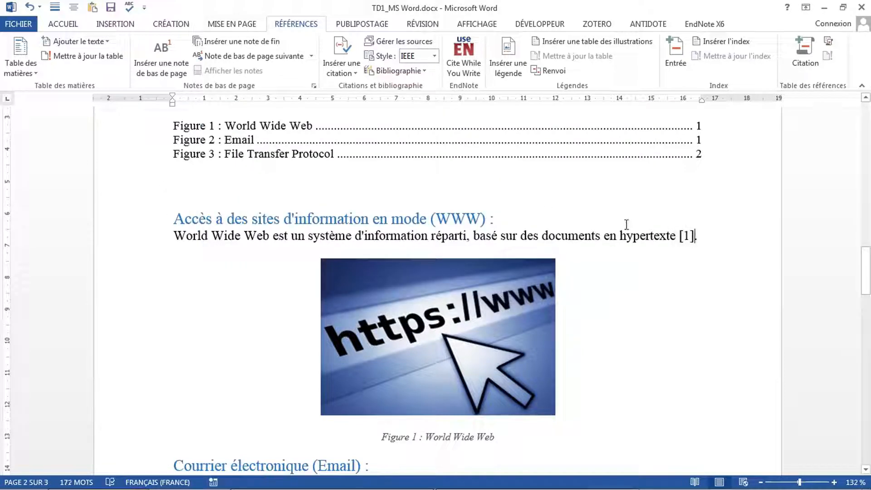
pyautogui.click(434, 56)
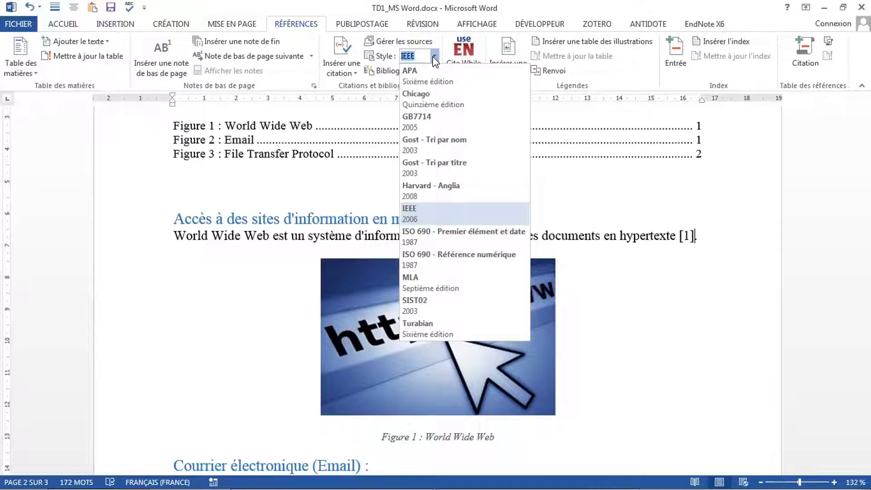
pyautogui.click(435, 58)
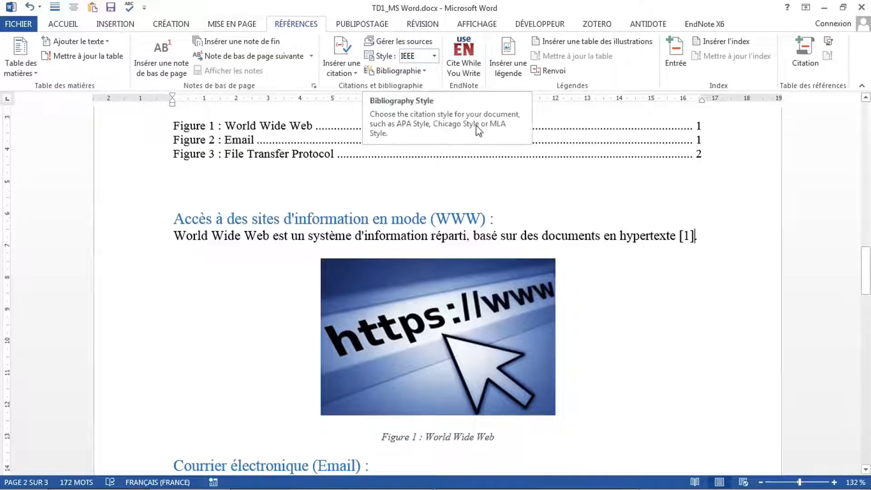
# Copy the book title "Internet" from its cairn.info page in Chrome and return to the end of the Email paragraph in TD1_MS Word.docx
pyautogui.scroll(-1, 571, 268)
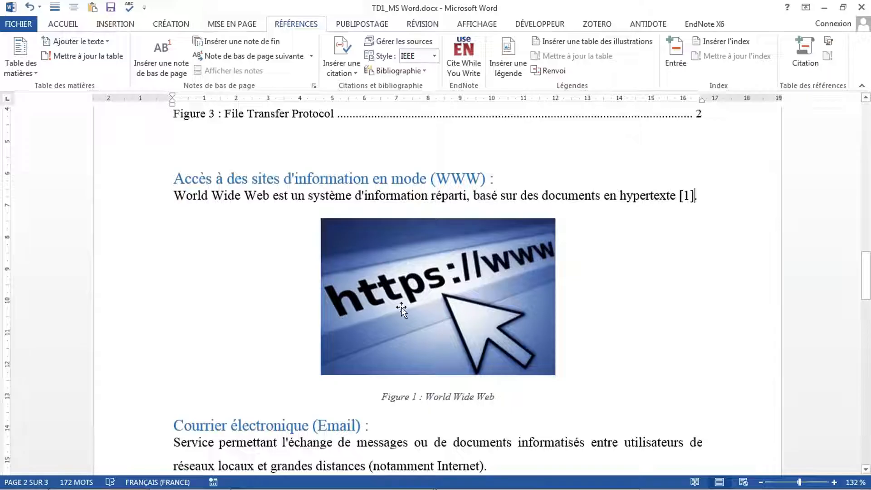
pyautogui.scroll(-6, 481, 224)
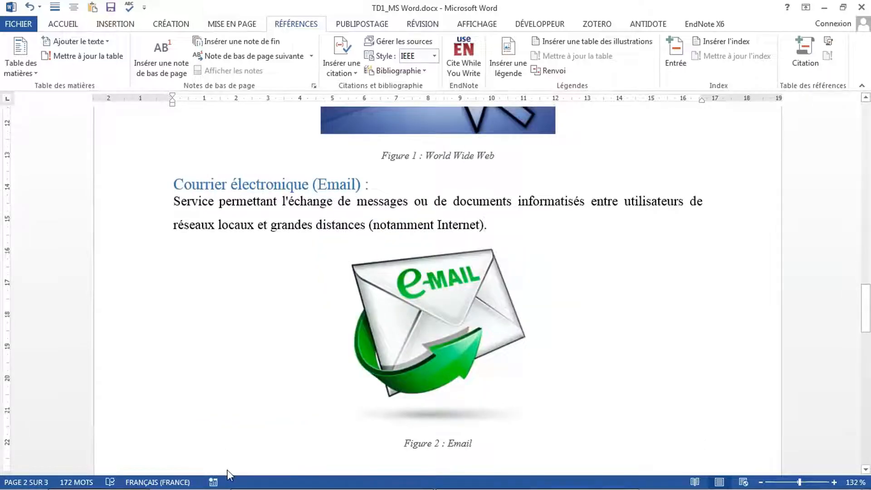
pyautogui.moveTo(227, 486)
pyautogui.click(133, 476)
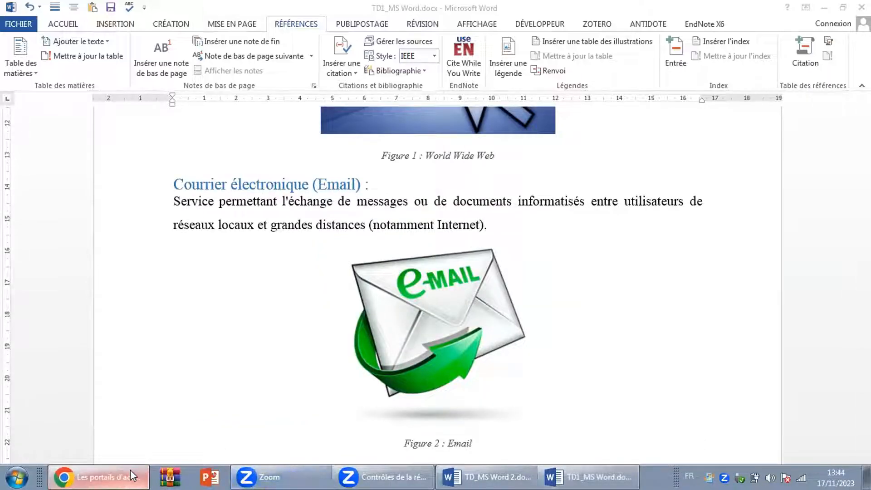
pyautogui.click(216, 6)
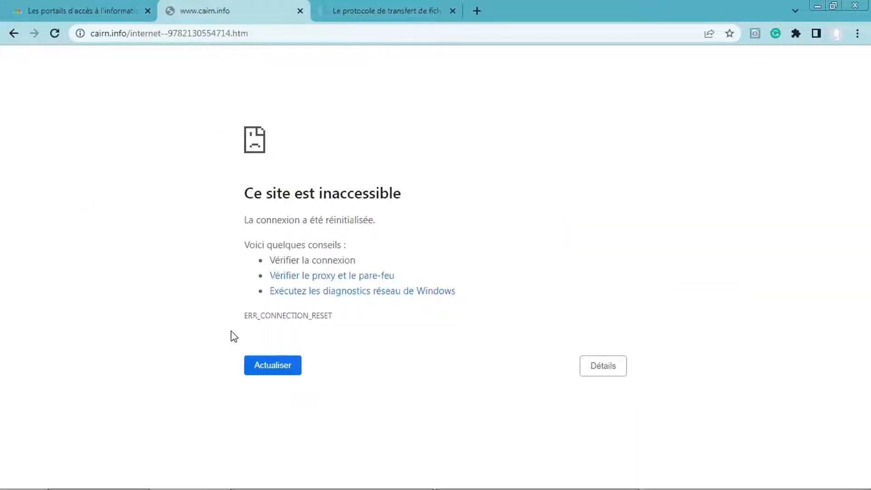
pyautogui.scroll(-1, 317, 274)
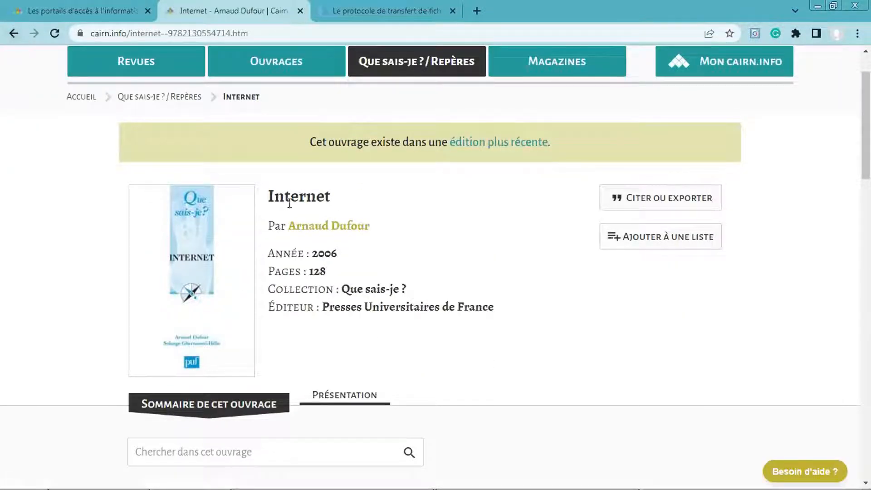
pyautogui.moveTo(344, 199); pyautogui.dragTo(257, 199)
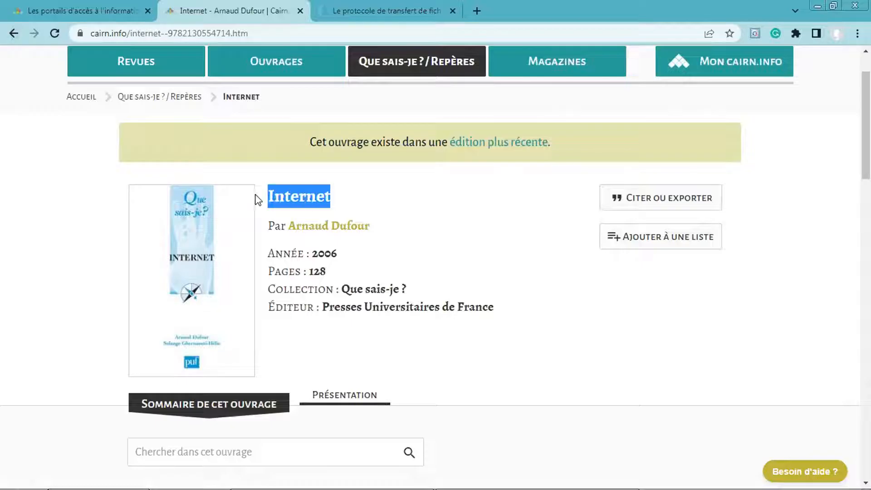
pyautogui.rightClick(284, 196)
pyautogui.click(303, 208)
pyautogui.click(120, 471)
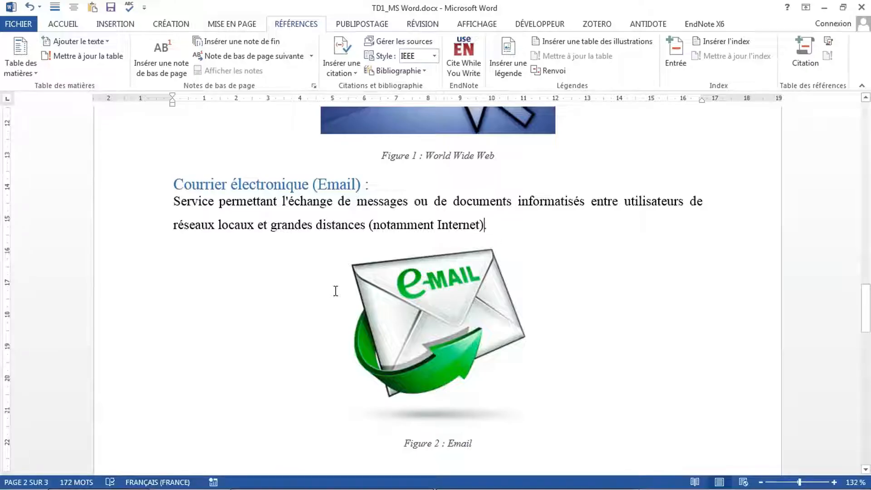
# Copy the chapter title "Qu'est-ce qu'Internet ?" from its cairn.info page in Chrome and return to TD1_MS Word.docx
pyautogui.click(117, 474)
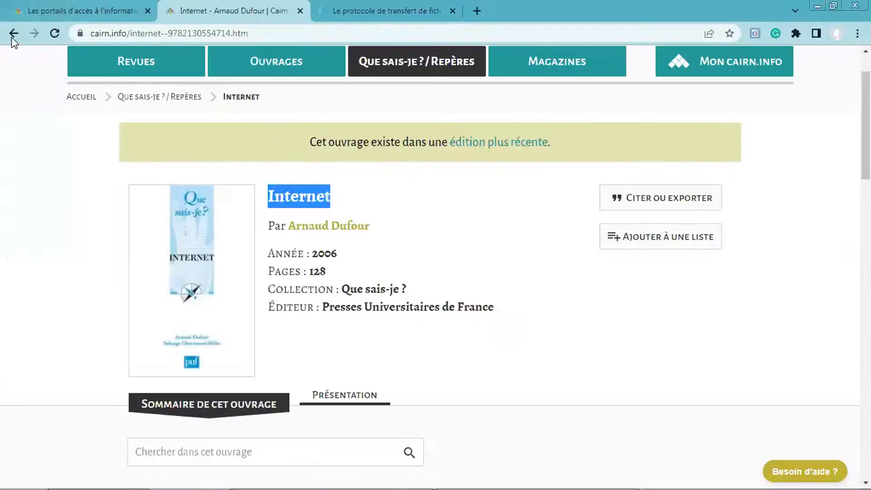
pyautogui.click(10, 33)
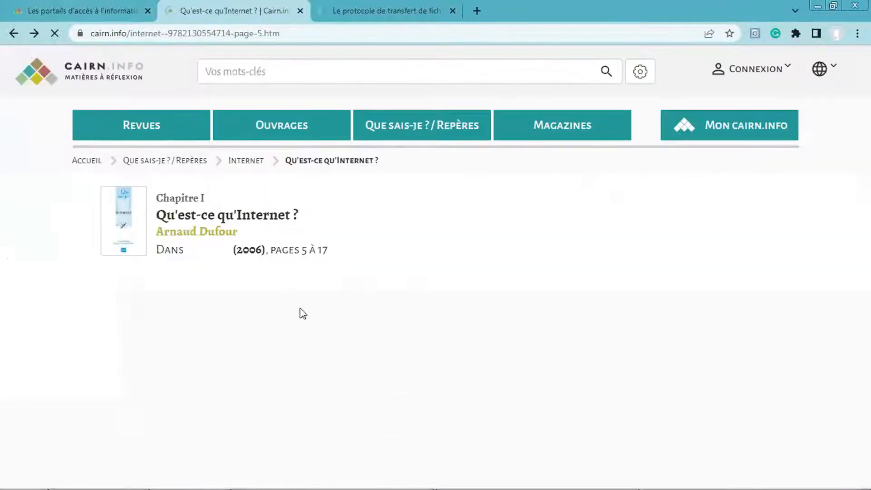
pyautogui.moveTo(290, 214); pyautogui.dragTo(151, 213)
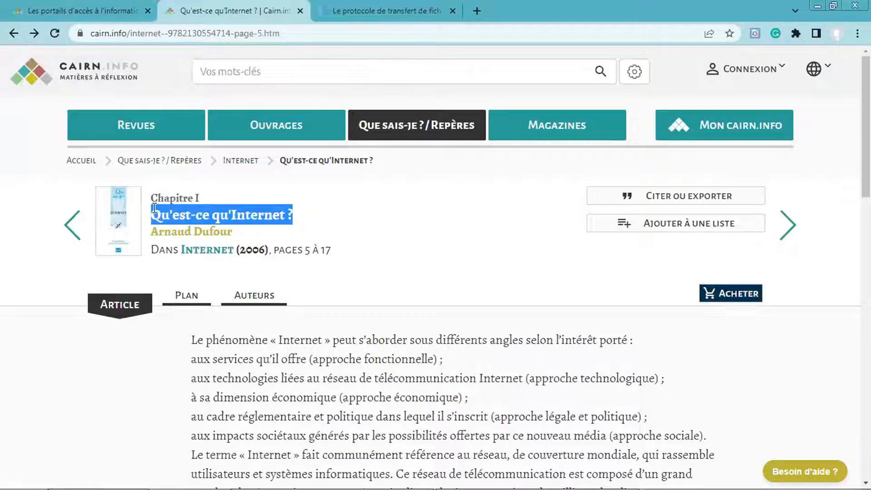
pyautogui.rightClick(183, 217)
pyautogui.click(211, 229)
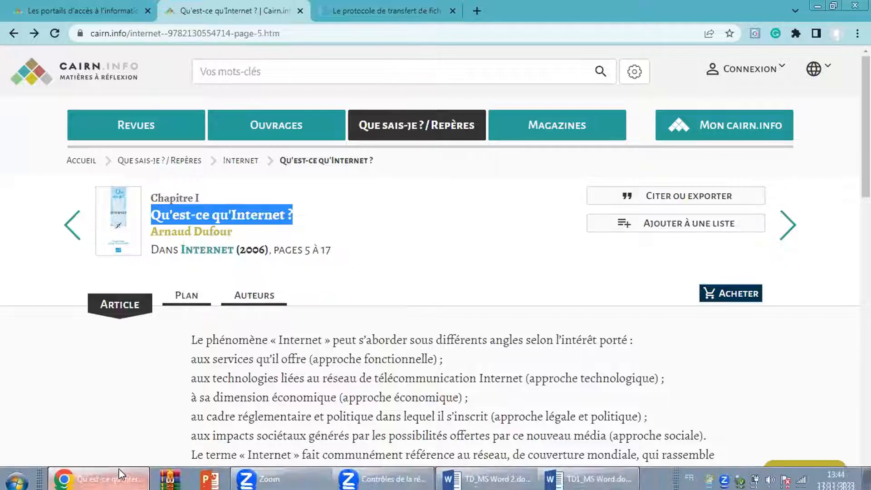
pyautogui.click(90, 472)
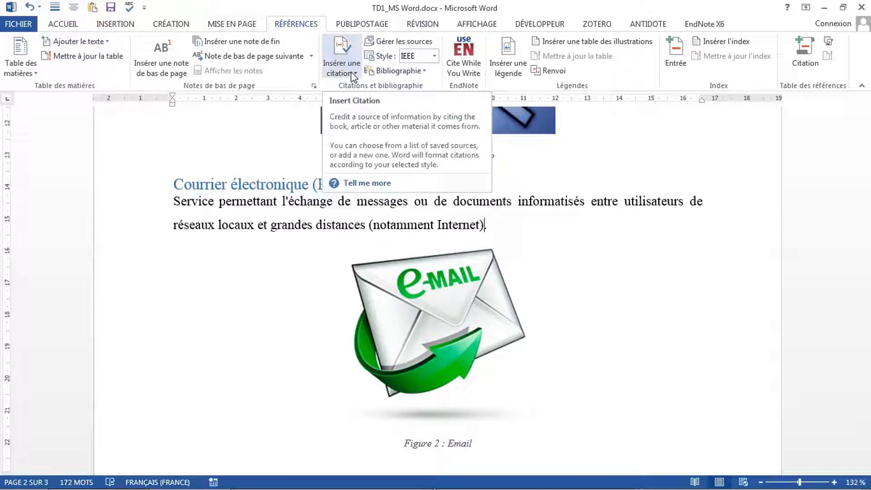
# Create a new citation source of type Ouvrage for the Email paragraph and paste "Qu'est-ce qu'Internet ?" as its title
pyautogui.click(340, 72)
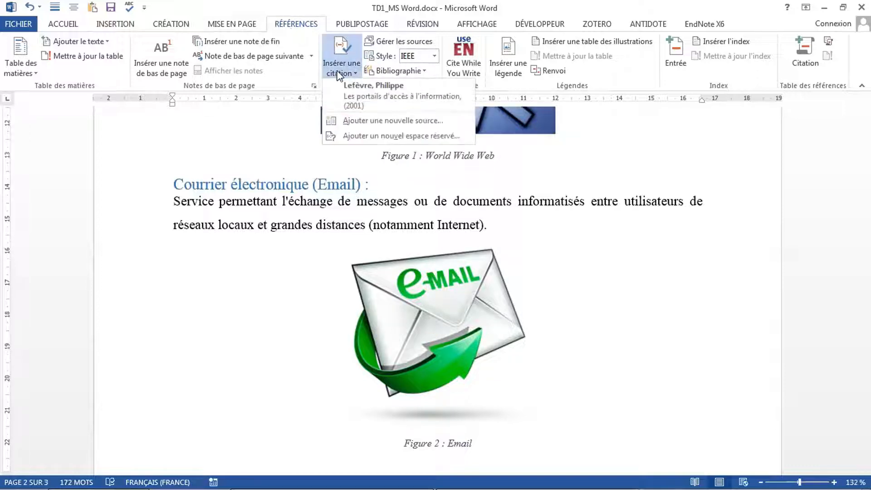
pyautogui.click(375, 120)
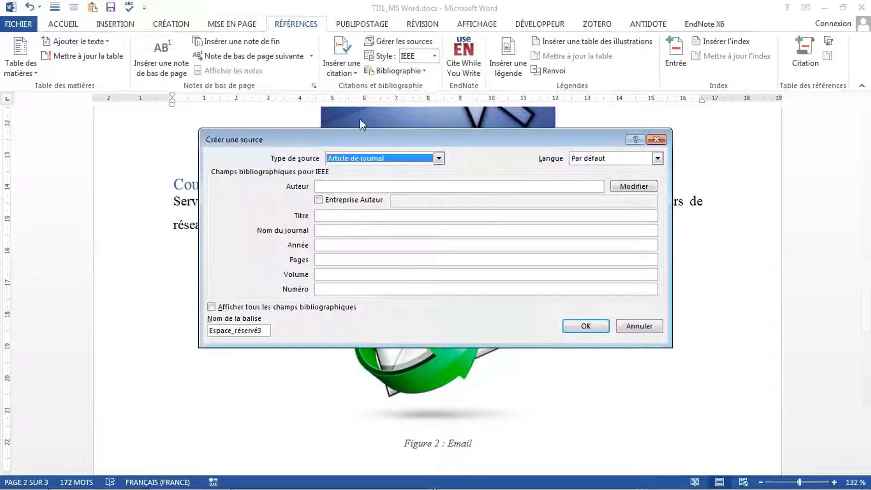
pyautogui.click(402, 160)
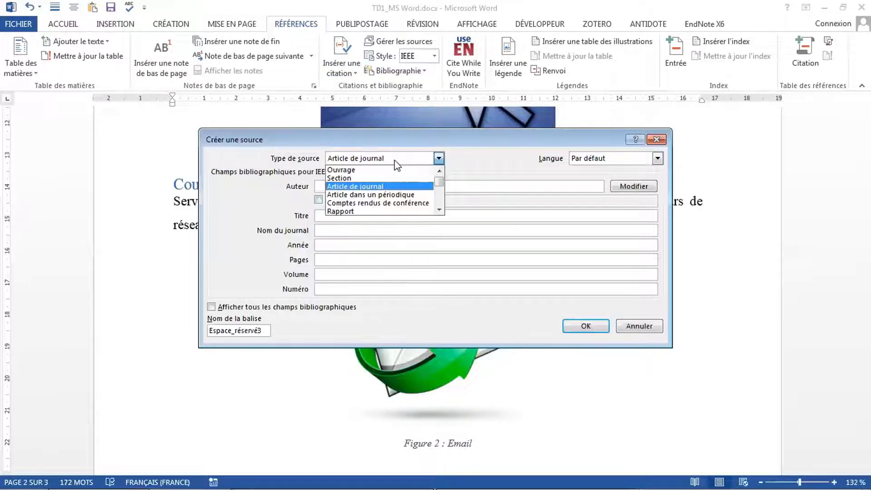
pyautogui.click(364, 170)
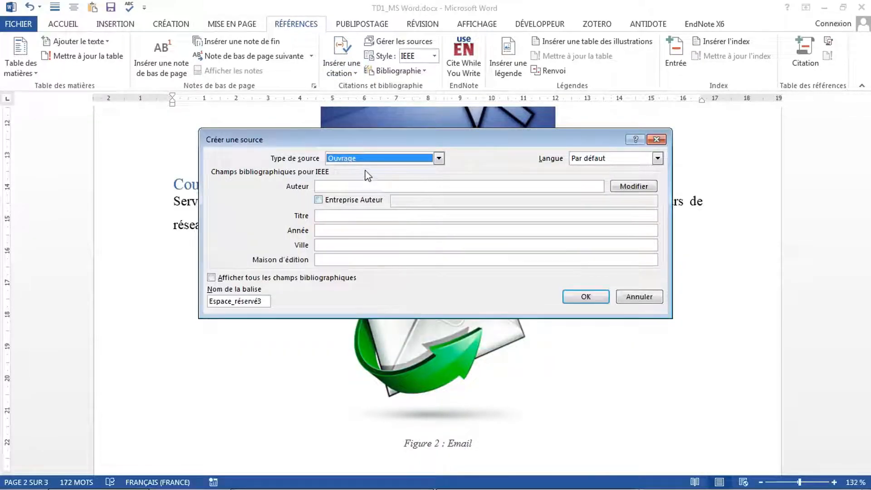
pyautogui.press('Tab')
pyautogui.click(343, 214)
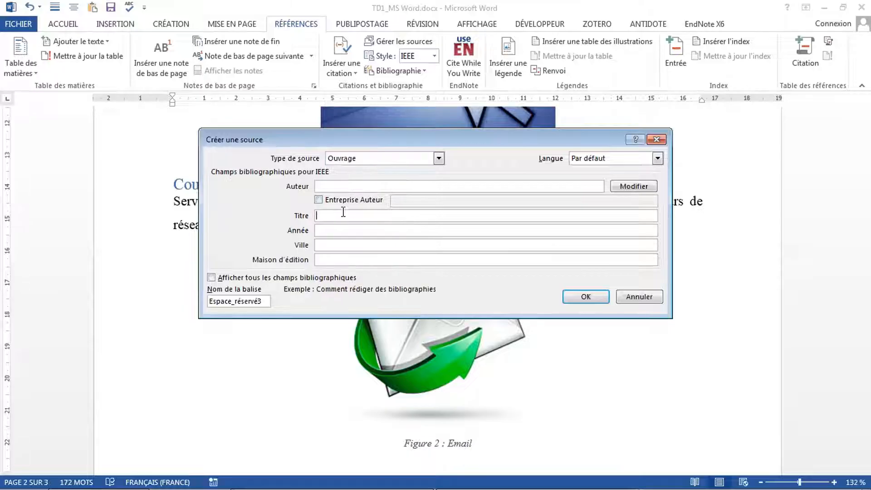
pyautogui.hotkey('ctrl', 'v')
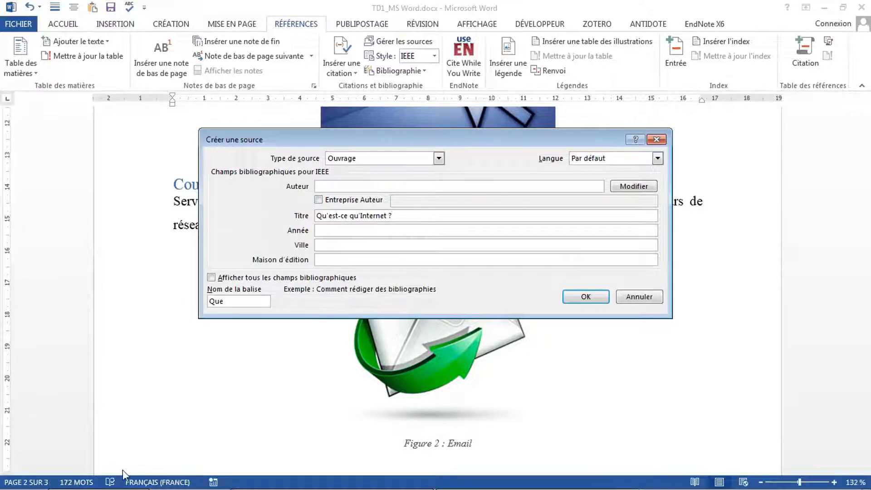
# Check the chapter page for the publication year, then set the source's year to 2006 and its city to Paris
pyautogui.hotkey('alt', 'Tab')
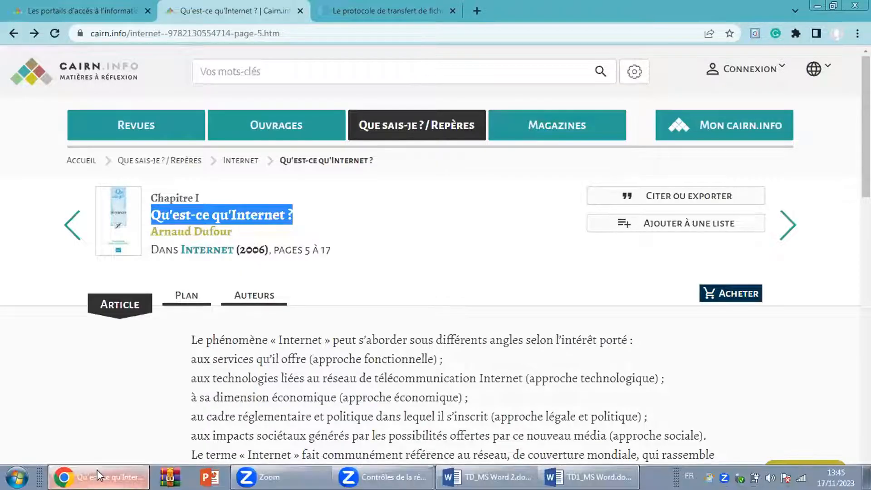
pyautogui.hotkey('alt', 'Tab')
pyautogui.click(334, 230)
pyautogui.write('2006')
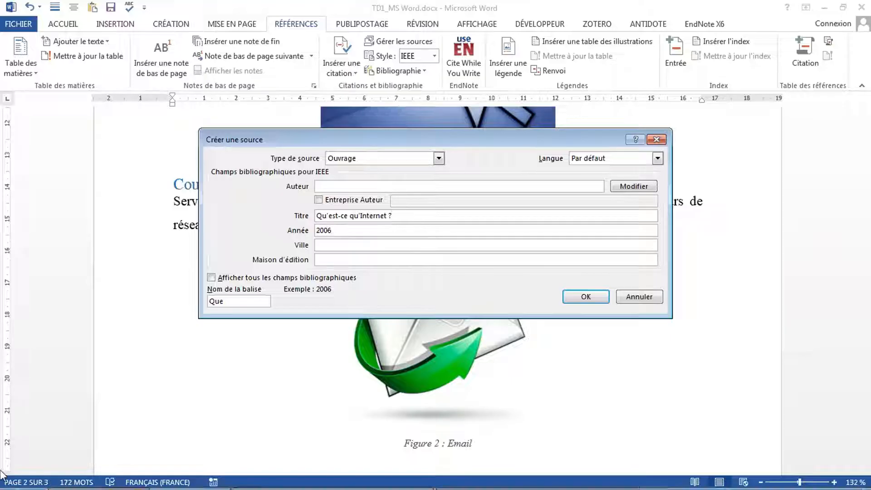
pyautogui.click(349, 243)
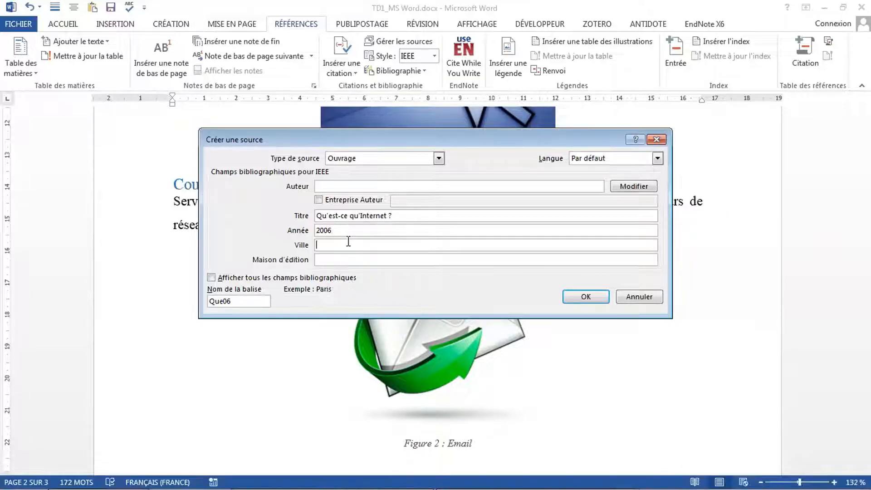
pyautogui.write('Paris')
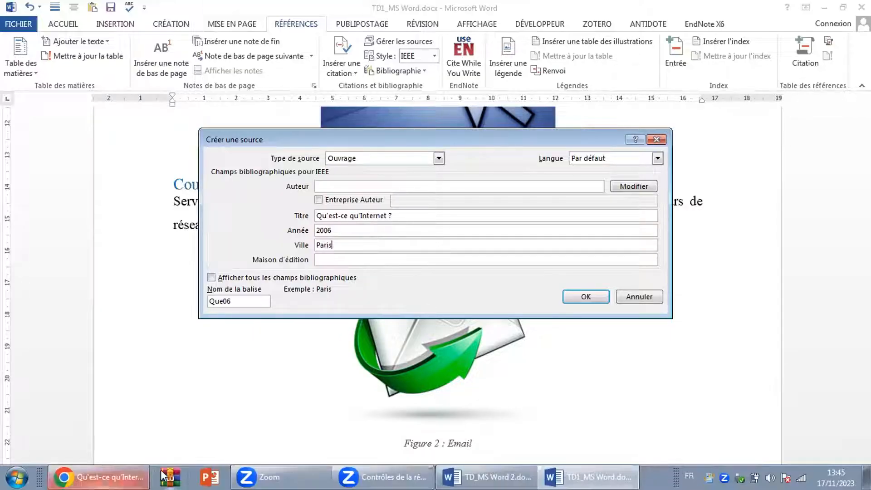
# Look up the publisher on the book's cairn.info page and enter "Presses Universitaires de France" as the source's publisher
pyautogui.click(136, 476)
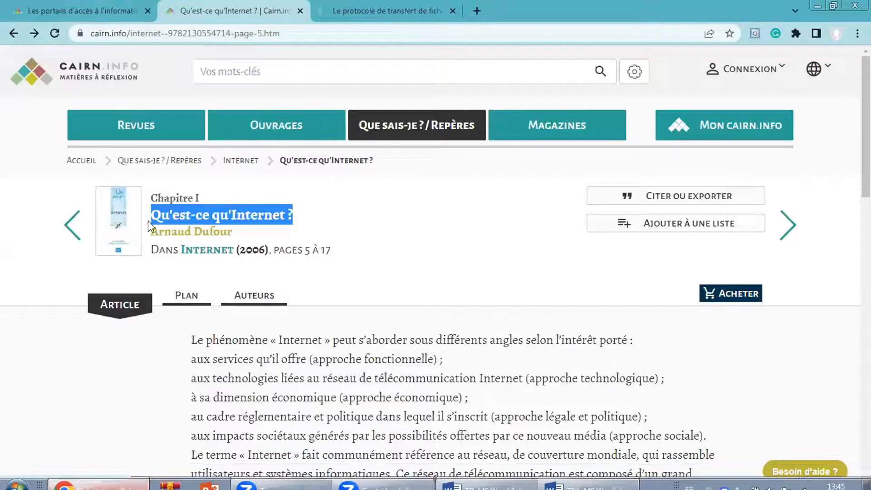
pyautogui.click(134, 232)
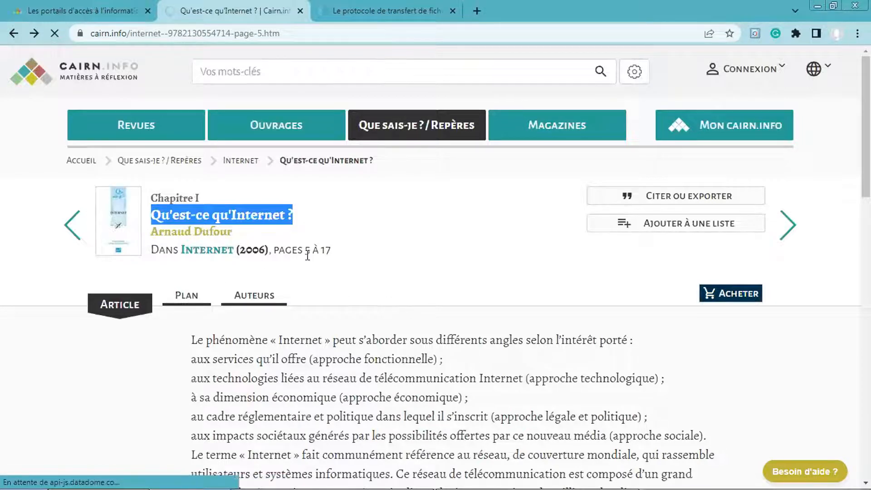
pyautogui.click(85, 470)
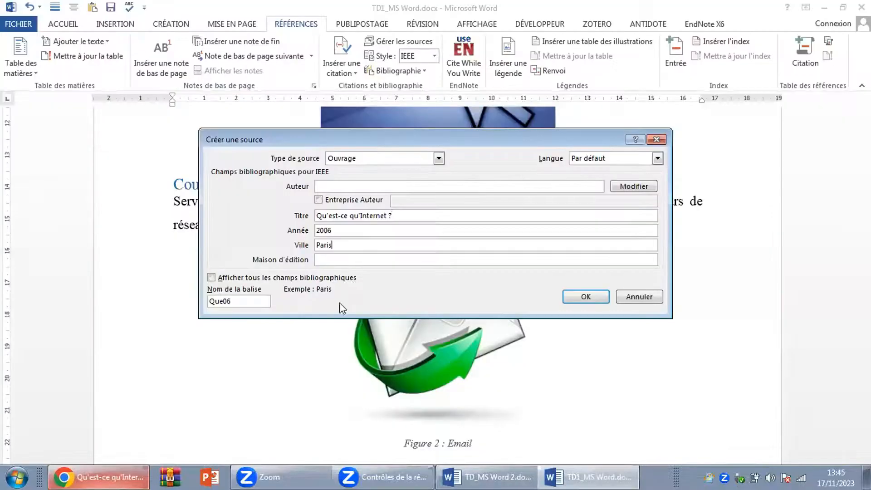
pyautogui.click(342, 260)
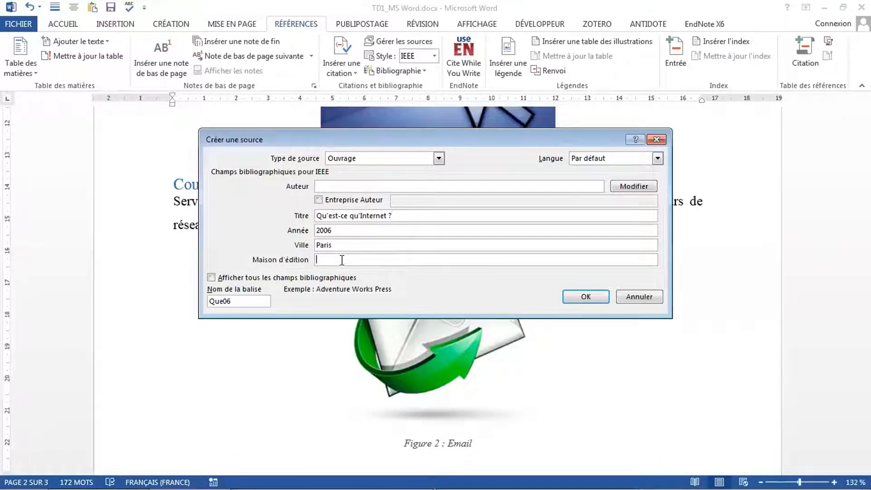
pyautogui.write('Presses')
pyautogui.press('BackSpace')
pyautogui.write('niversitaires de France')
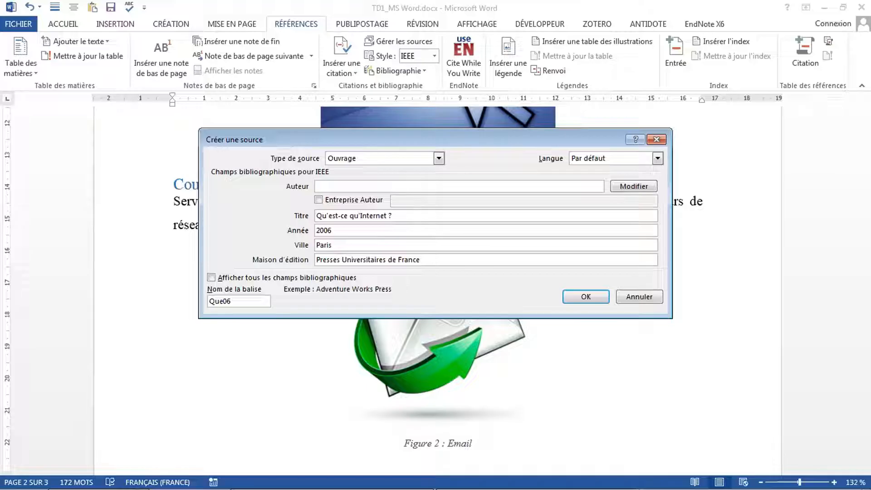
# Copy the author's name from the book page into the source's author entry and insert the source as the Email paragraph's citation
pyautogui.click(367, 186)
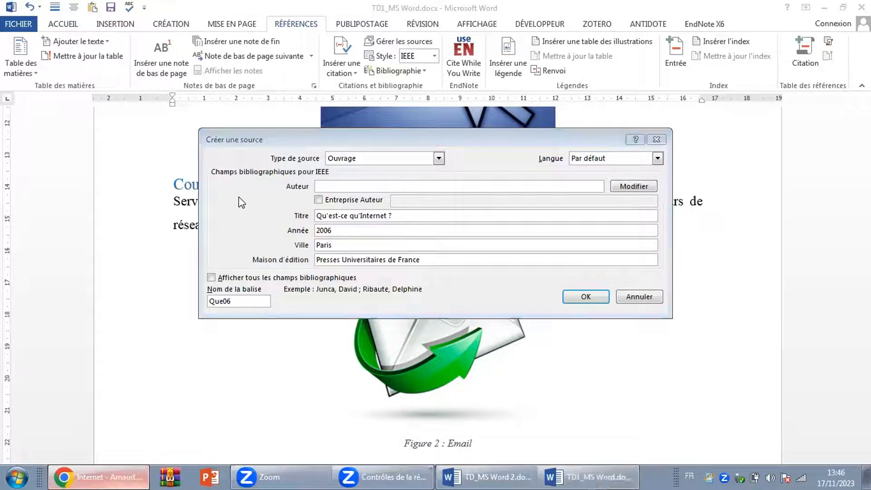
pyautogui.click(73, 477)
pyautogui.moveTo(381, 293); pyautogui.dragTo(292, 289)
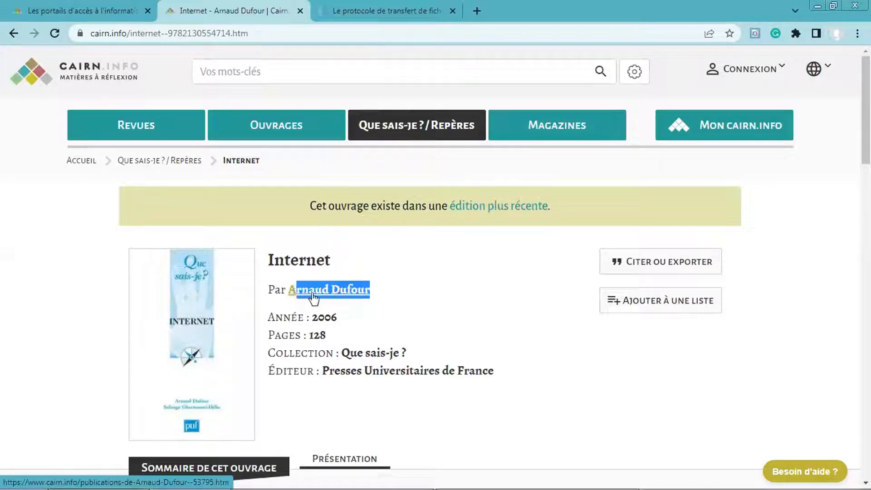
pyautogui.rightClick(314, 293)
pyautogui.click(386, 291)
pyautogui.moveTo(370, 290); pyautogui.dragTo(288, 290)
pyautogui.hotkey('ctrl', 'c')
pyautogui.rightClick(307, 288)
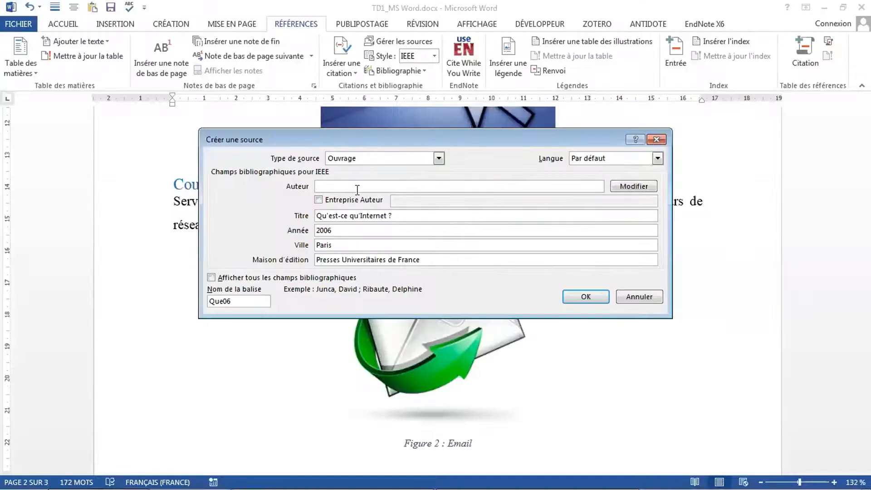
pyautogui.click(357, 187)
pyautogui.hotkey('ctrl', 'v')
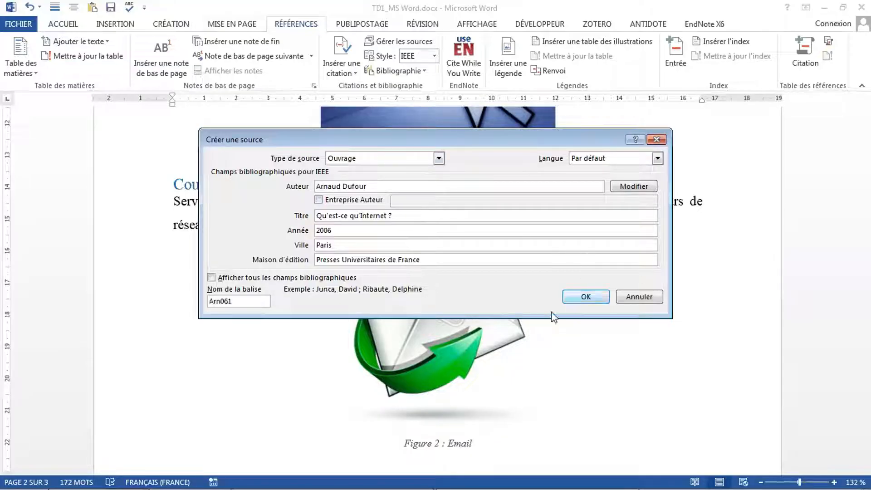
pyautogui.click(575, 297)
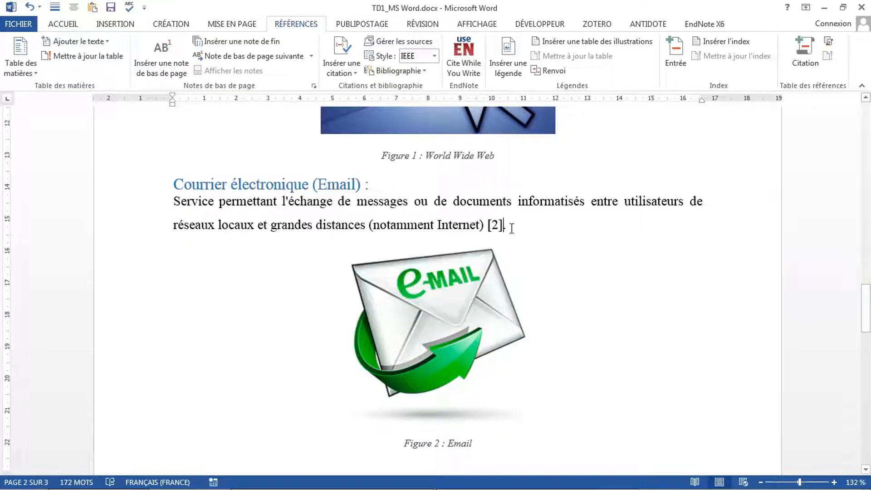
# Place the cursor at the end of the FTP paragraph and check the third paragraph's website reference in TD_MS Word 2.docx
pyautogui.scroll(-5, 408, 236)
pyautogui.scroll(-5, 376, 249)
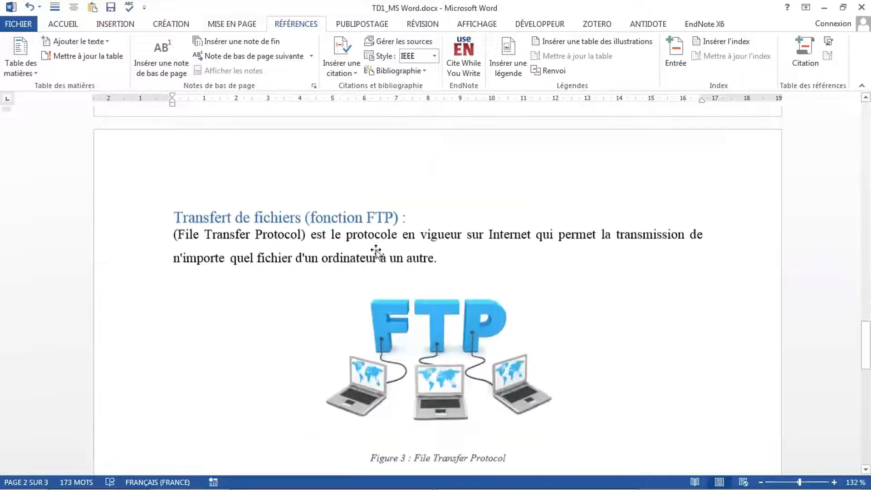
pyautogui.click(435, 209)
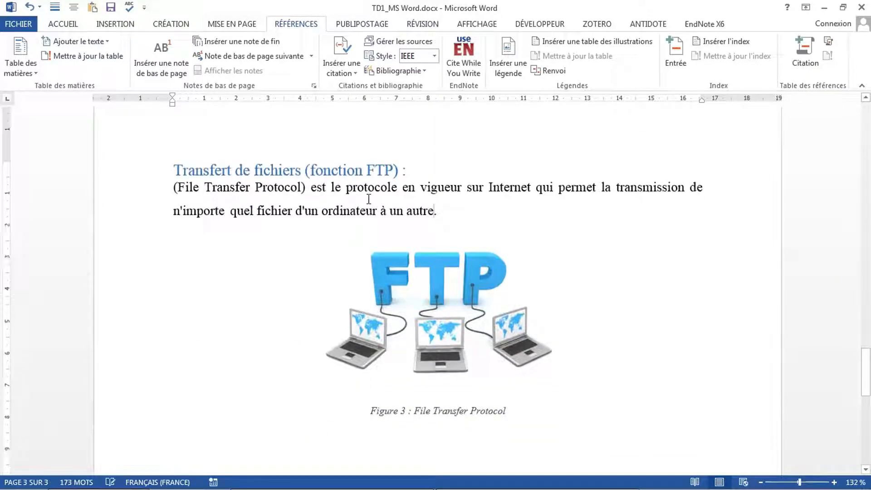
pyautogui.moveTo(544, 469)
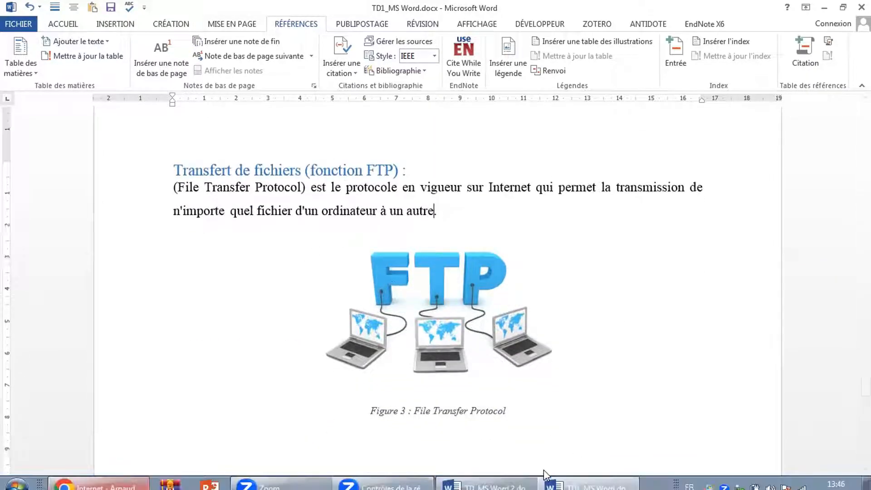
pyautogui.click(511, 474)
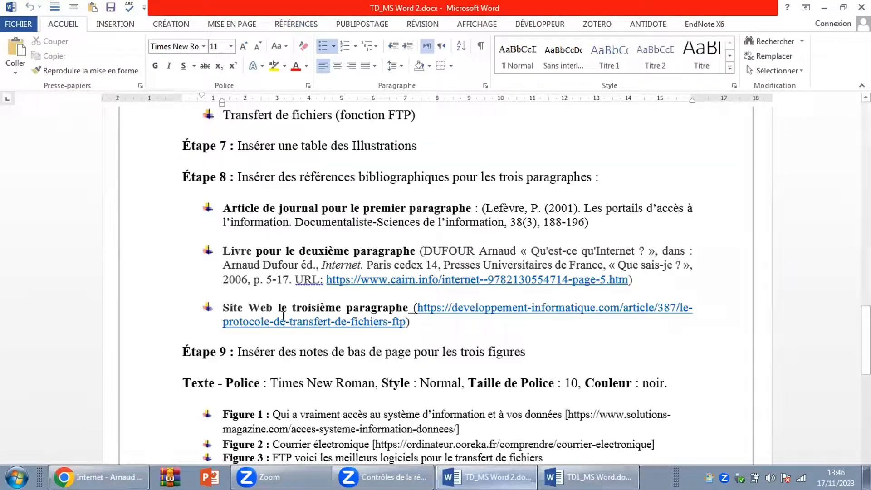
pyautogui.moveTo(239, 311); pyautogui.dragTo(413, 309)
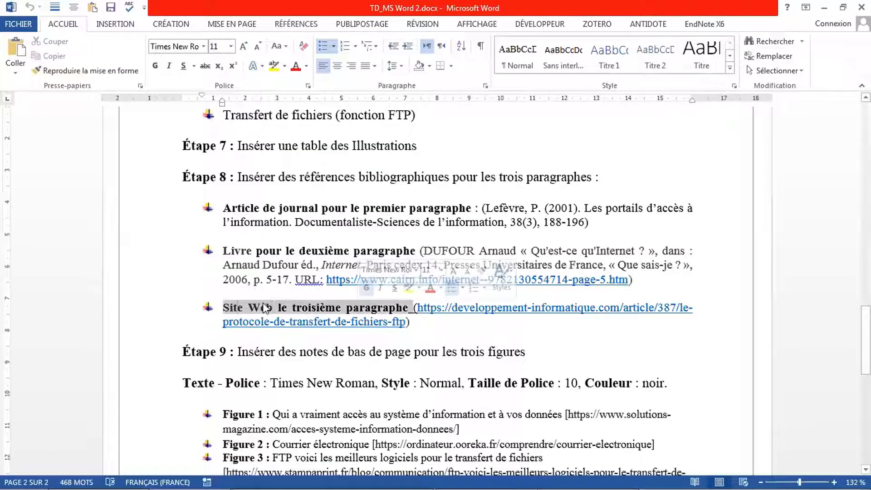
pyautogui.click(223, 314)
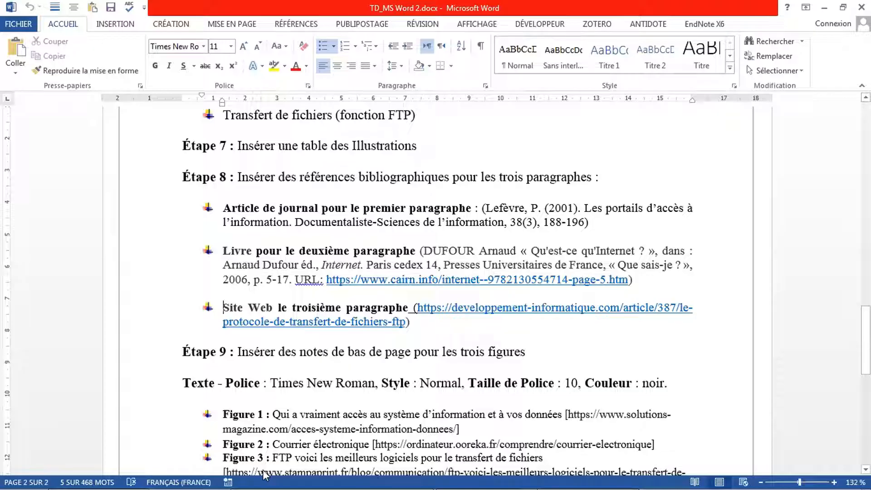
# Copy the article title "LE PROTOCOLE DE TRANSFERT DE FICHIERS (FTP)" from the developpement-informatique.com page in Chrome and return to Word
pyautogui.click(597, 477)
pyautogui.click(363, 5)
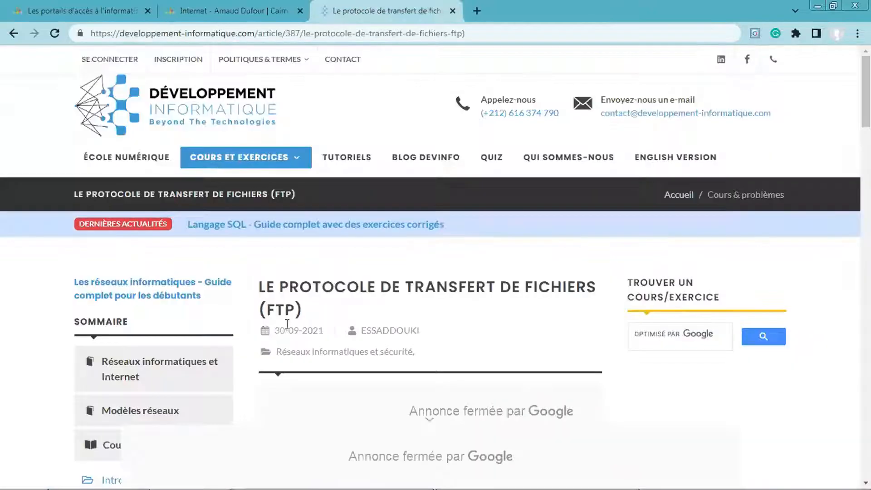
pyautogui.moveTo(263, 285); pyautogui.dragTo(312, 307)
pyautogui.hotkey('ctrl', 'c')
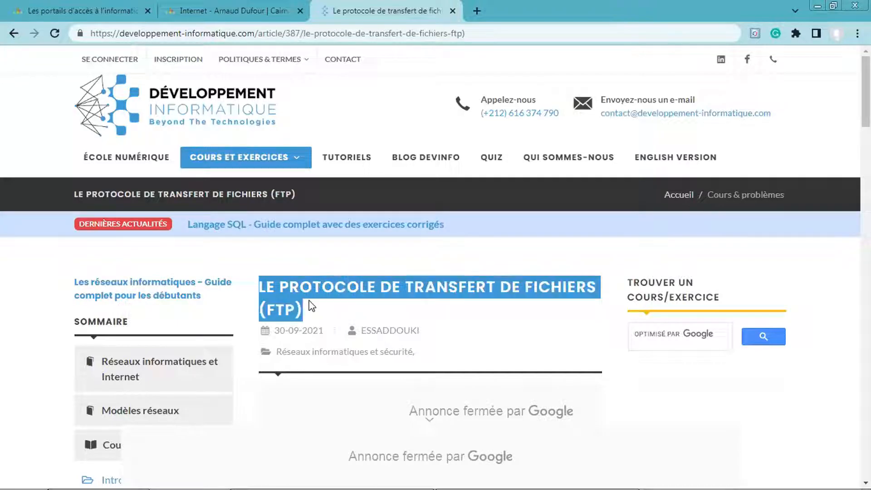
pyautogui.rightClick(286, 294)
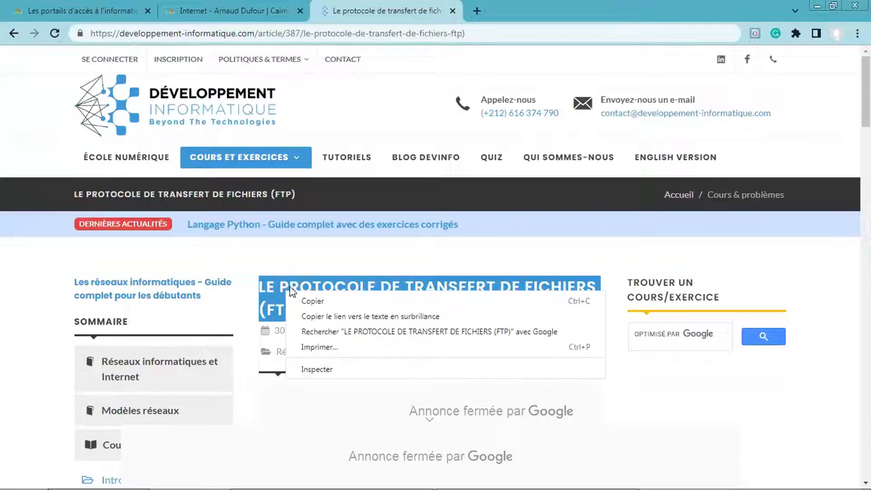
pyautogui.click(328, 301)
pyautogui.click(85, 472)
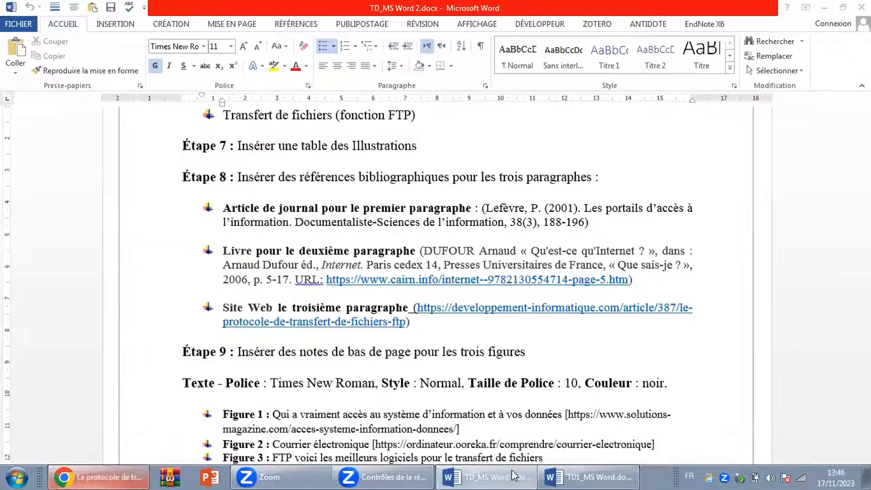
# Start a new Site web citation source at the end of the FTP paragraph, with page name "LE PROTOCOLE DE TRANSFERT DE FICHIERS (FTP)"
pyautogui.click(510, 471)
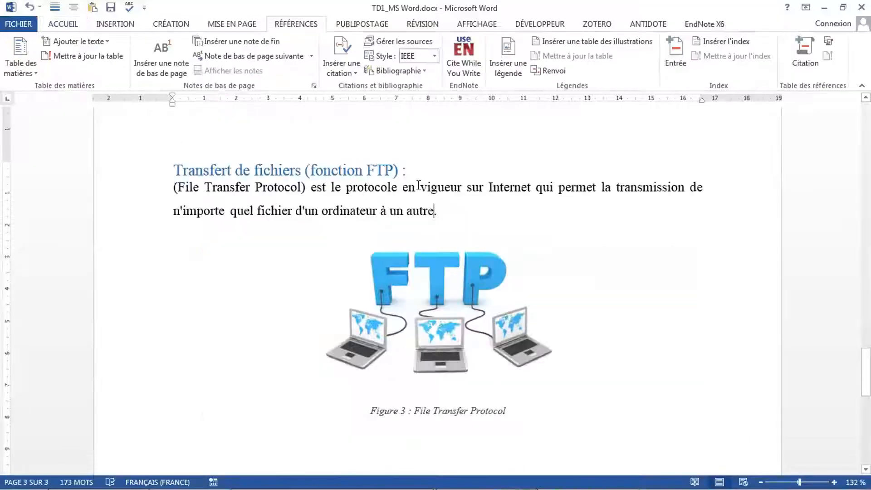
pyautogui.click(349, 76)
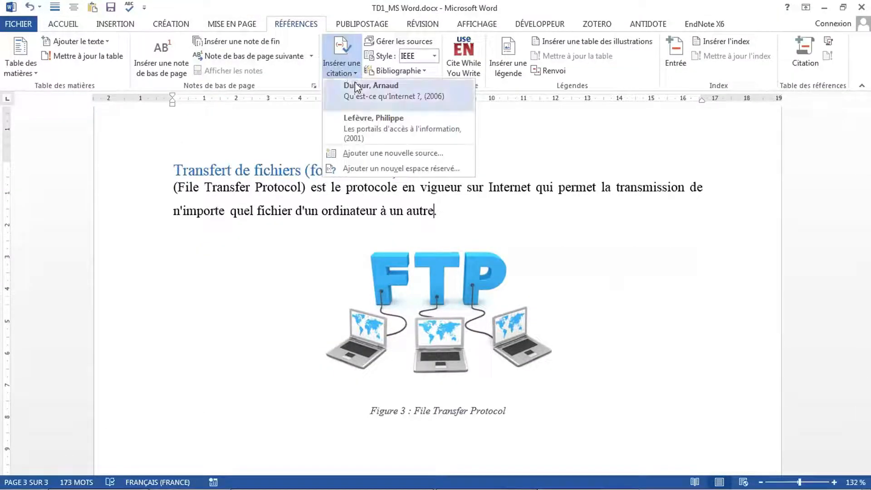
pyautogui.click(386, 154)
pyautogui.click(436, 173)
pyautogui.scroll(-2, 373, 213)
pyautogui.click(366, 217)
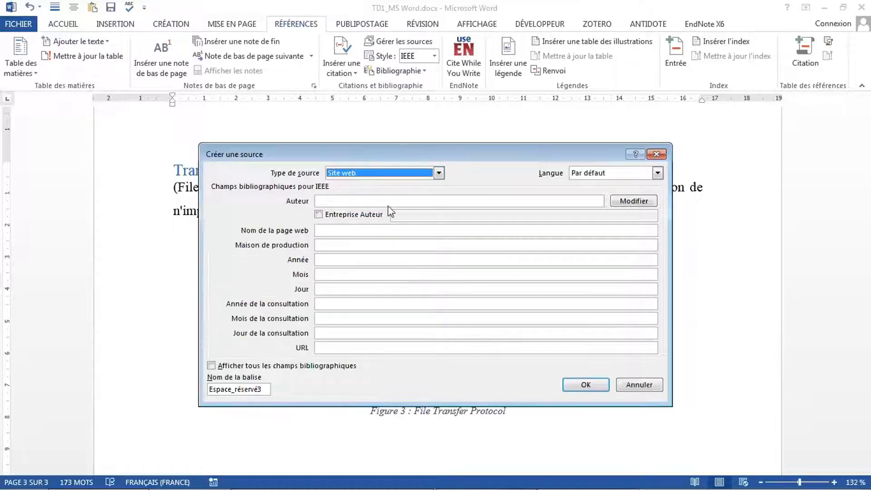
pyautogui.click(343, 201)
pyautogui.click(346, 230)
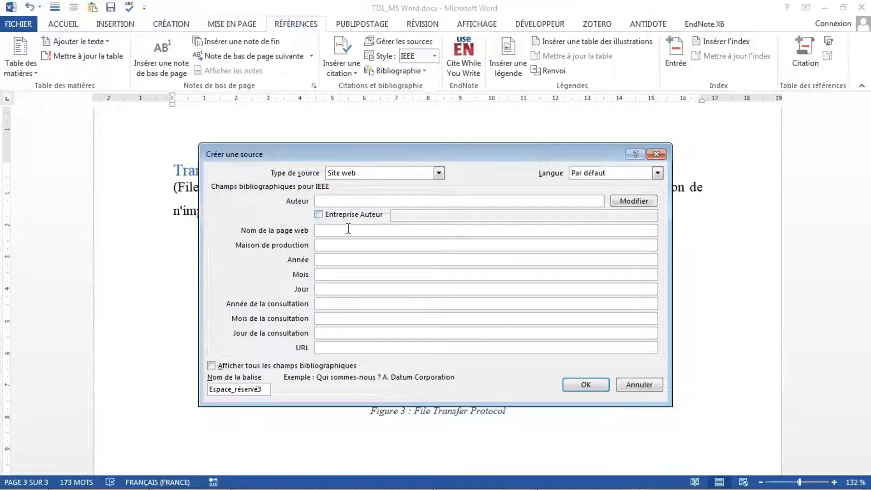
pyautogui.hotkey('ctrl', 'v')
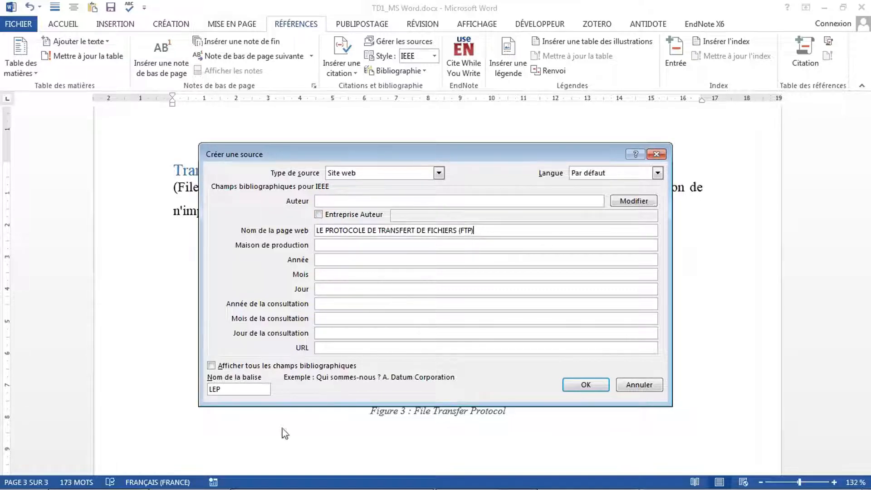
# Copy the author's name from the developpement-informatique.com article in Chrome into the source's author entry in Word
pyautogui.click(135, 470)
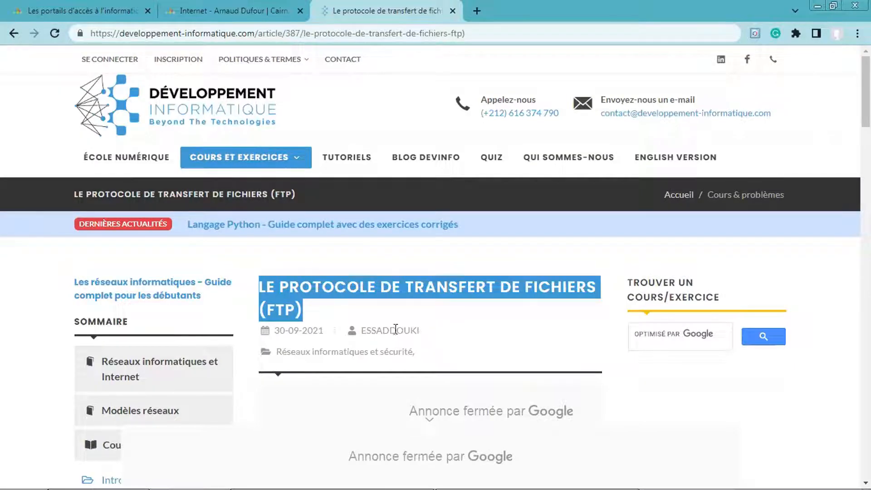
pyautogui.doubleClick(396, 329)
pyautogui.hotkey('ctrl', 'c')
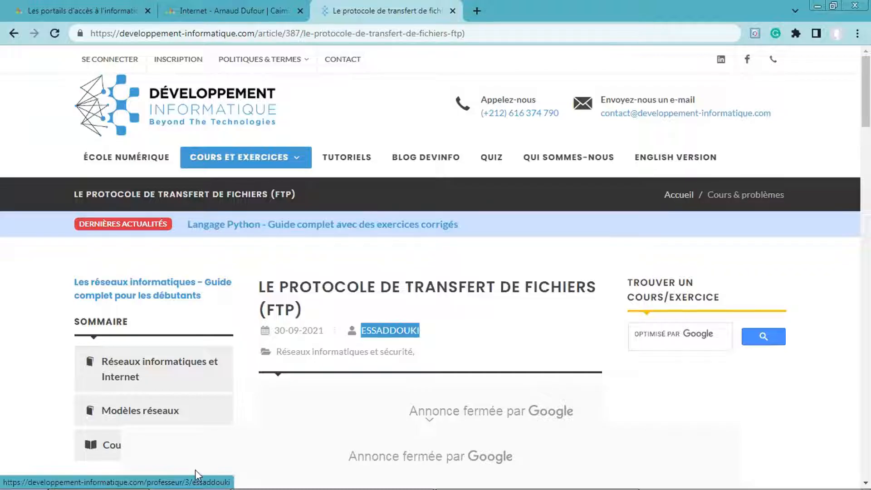
pyautogui.click(136, 470)
pyautogui.click(348, 200)
pyautogui.hotkey('ctrl', 'v')
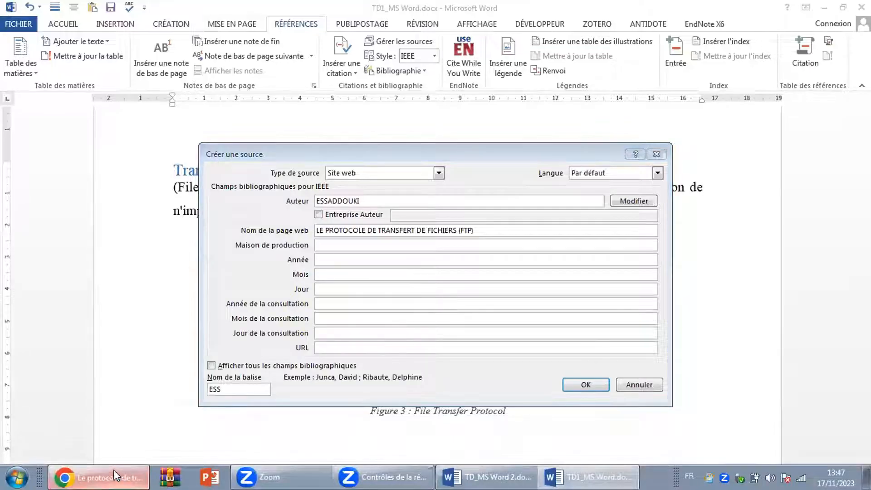
# Take the publication date from the article page and enter year 2021, month 09 and day 30 in the source
pyautogui.click(114, 470)
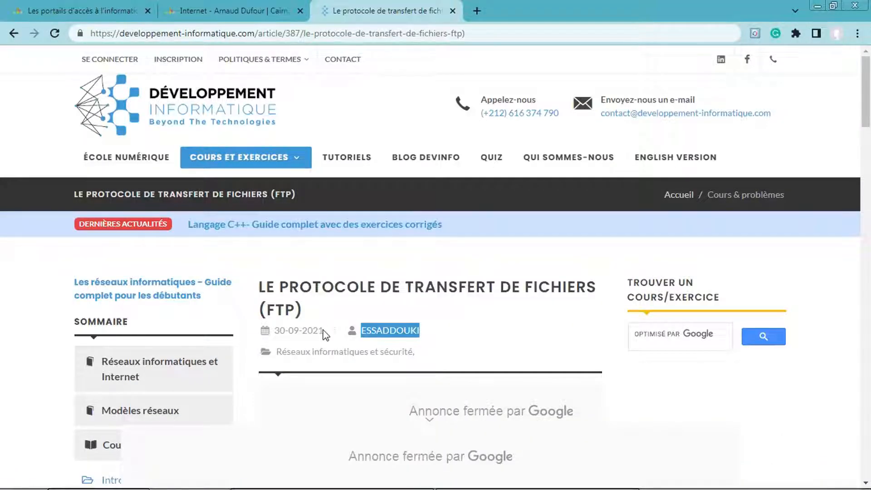
pyautogui.moveTo(324, 330); pyautogui.dragTo(314, 330)
pyautogui.hotkey('ctrl', 'c')
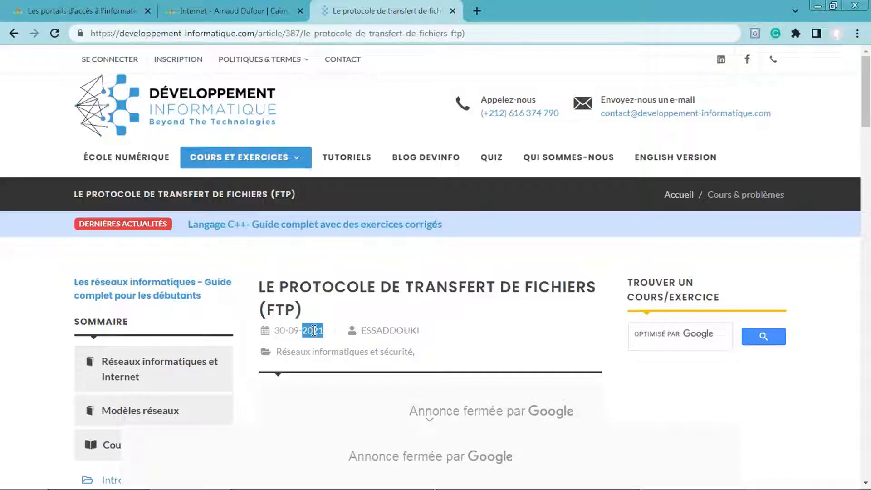
pyautogui.rightClick(314, 330)
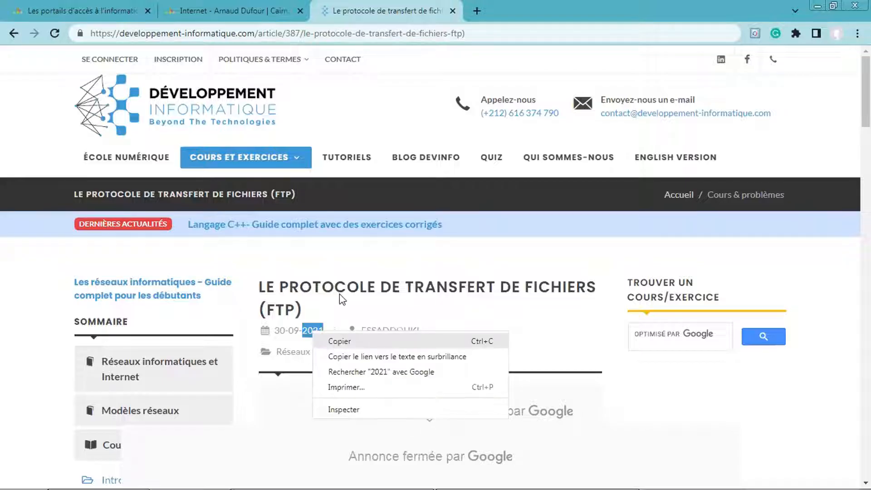
pyautogui.hotkey('alt', 'Tab')
pyautogui.click(328, 262)
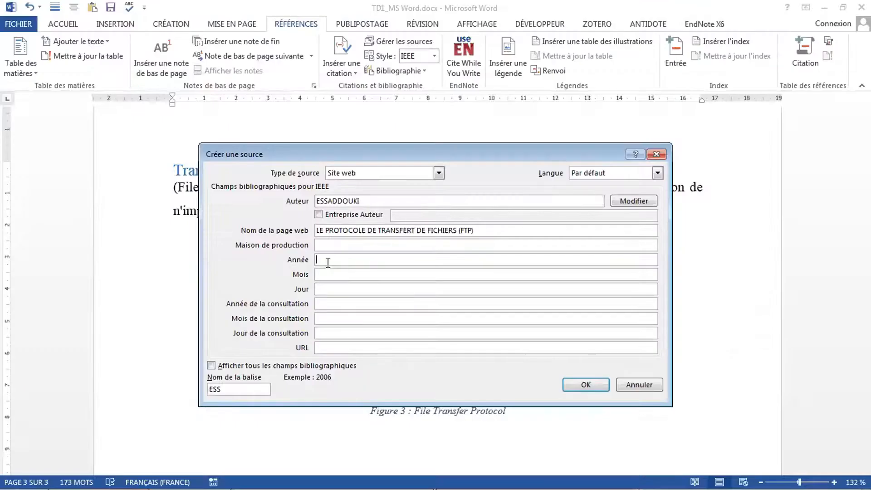
pyautogui.hotkey('ctrl', 'v')
pyautogui.click(329, 275)
pyautogui.click(352, 290)
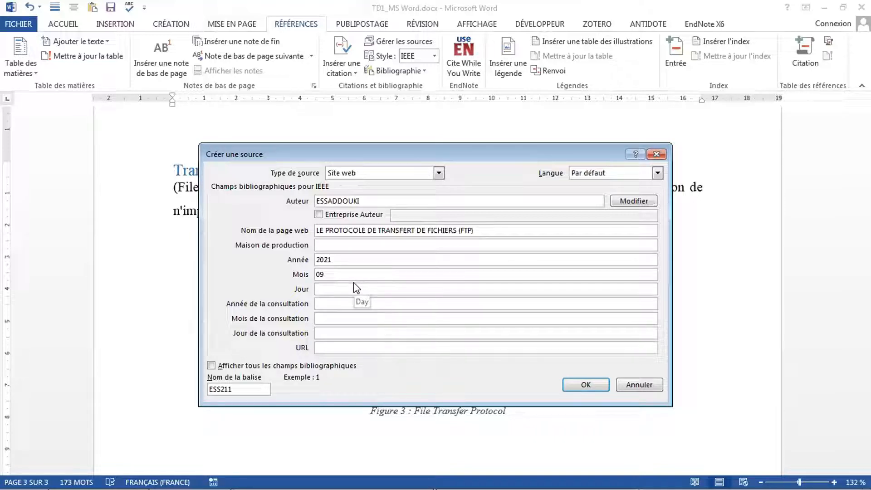
pyautogui.write('30')
# Set the source's consultation date to year 2023, month 12 and day 07
pyautogui.click(331, 305)
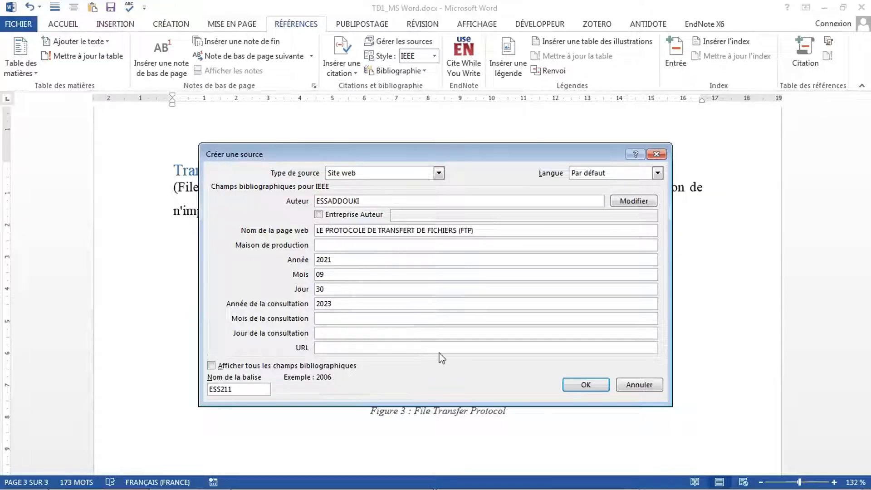
pyautogui.click(351, 319)
pyautogui.click(340, 335)
# Copy "developpement-informatique" from the article's web address in Chrome into the source's production company entry
pyautogui.moveTo(113, 475)
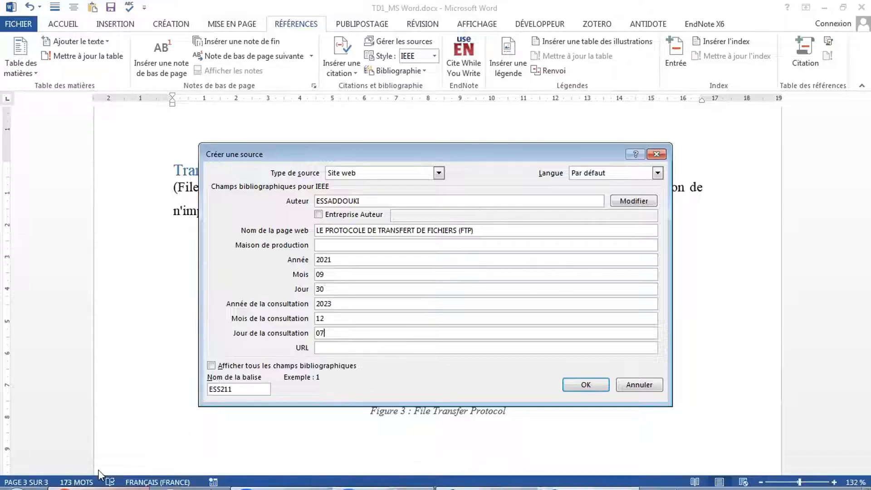
pyautogui.click(116, 474)
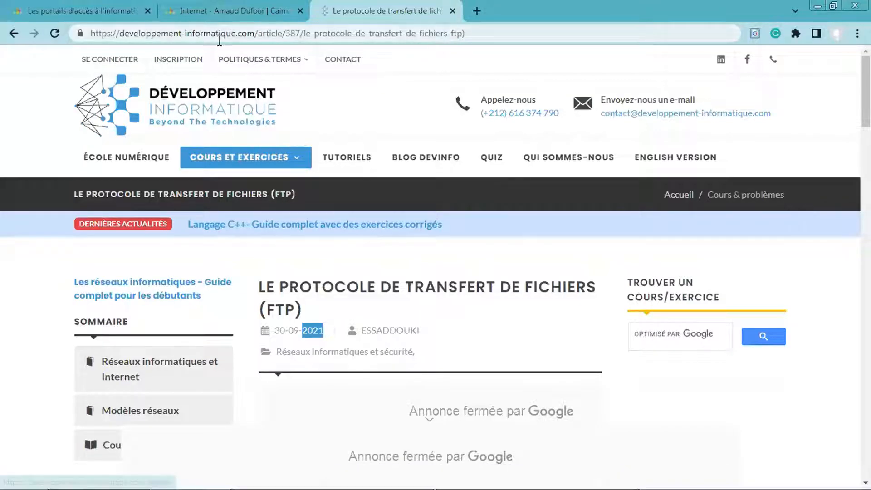
pyautogui.moveTo(235, 33)
pyautogui.mouseDown()
pyautogui.moveTo(117, 30)
pyautogui.moveTo(245, 34)
pyautogui.moveTo(236, 33)
pyautogui.mouseUp()
pyautogui.hotkey('ctrl', 'c')
pyautogui.click(115, 34)
pyautogui.rightClick(210, 33)
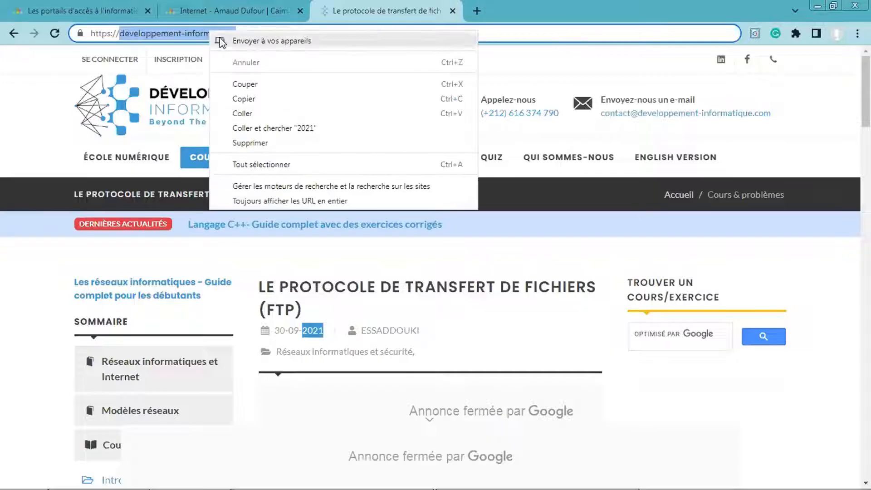
pyautogui.click(257, 99)
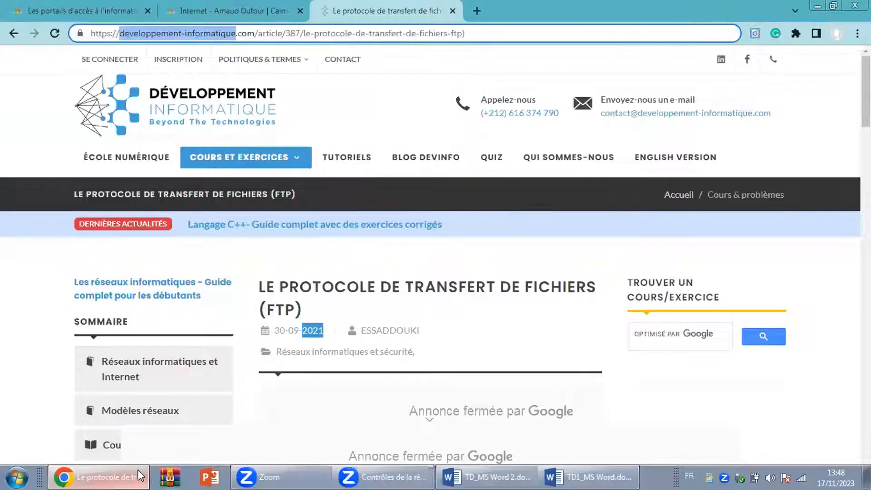
pyautogui.click(126, 472)
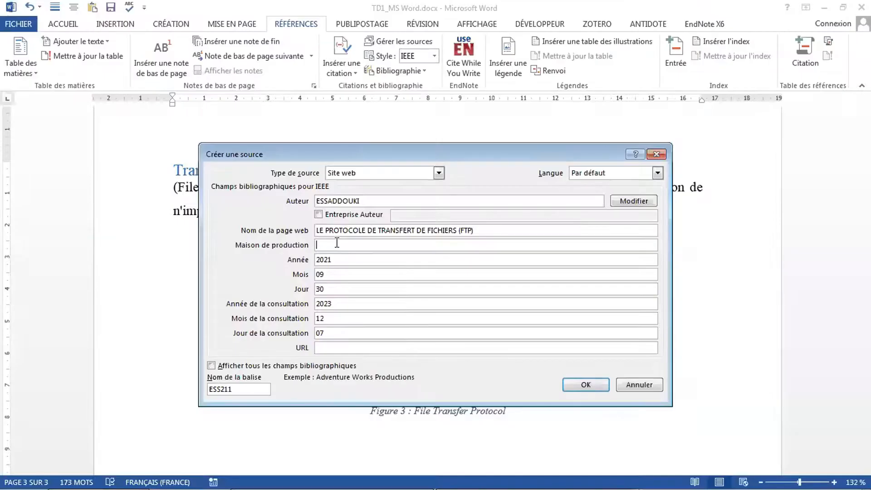
pyautogui.click(337, 244)
pyautogui.hotkey('ctrl', 'v')
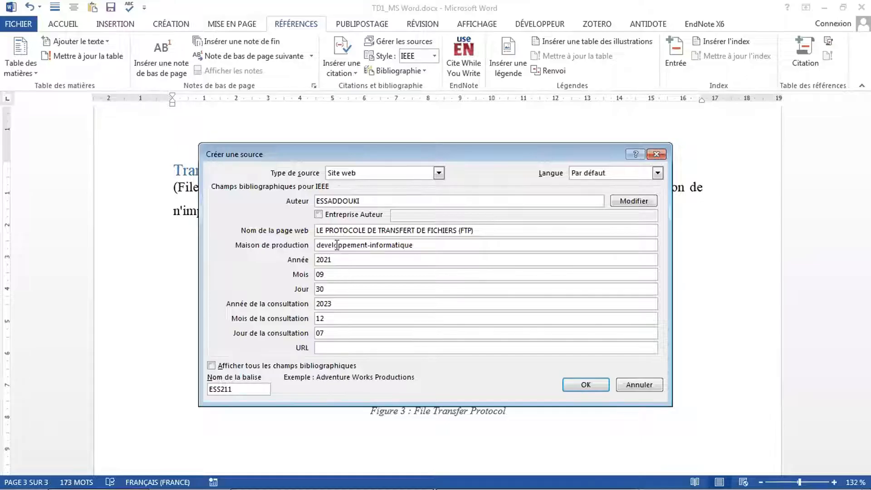
# Correct the production company to "Developpement informatique" and insert the source as the FTP paragraph's citation
pyautogui.click(319, 245)
pyautogui.press('BackSpace')
pyautogui.write('D')
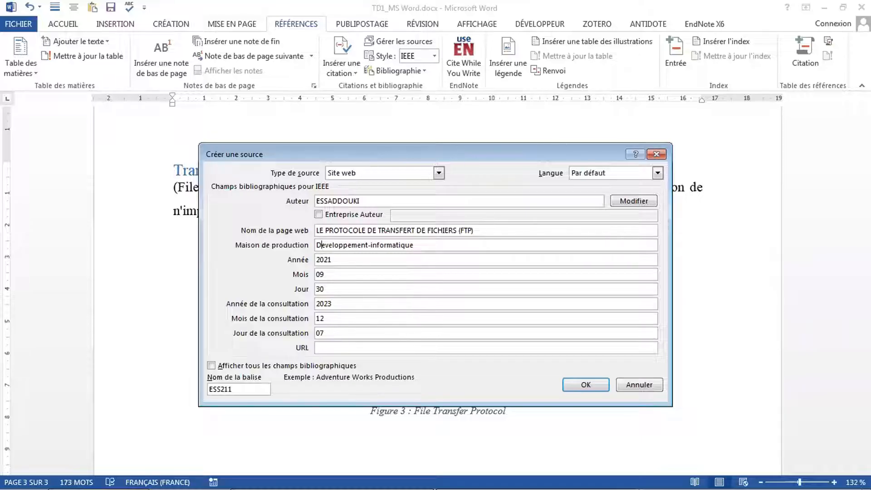
pyautogui.click(372, 243)
pyautogui.press('BackSpace')
pyautogui.press('Return')
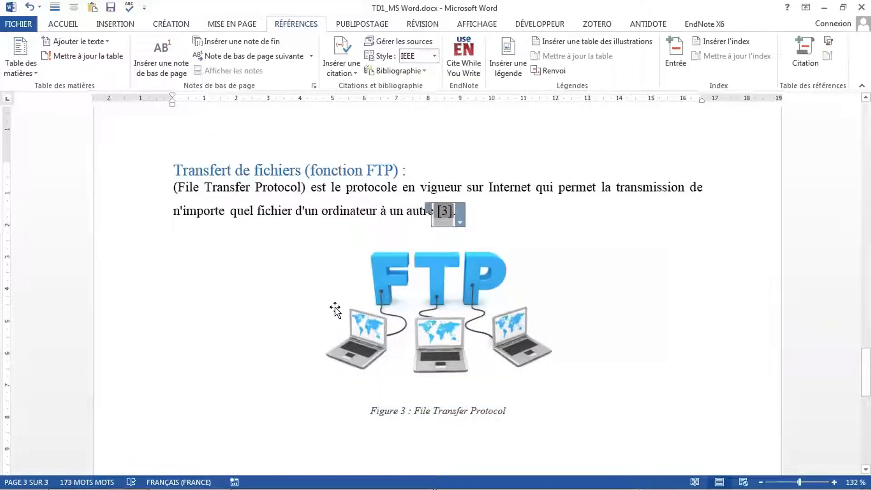
# Check the FTP paragraph's citation and review the master and current source lists in the source manager
pyautogui.click(536, 255)
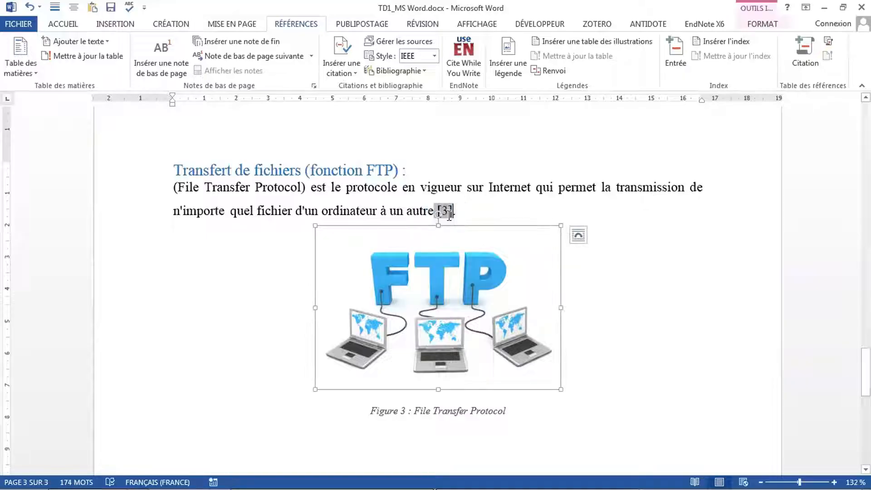
pyautogui.click(449, 210)
pyautogui.scroll(-2, 449, 254)
pyautogui.scroll(3, 408, 191)
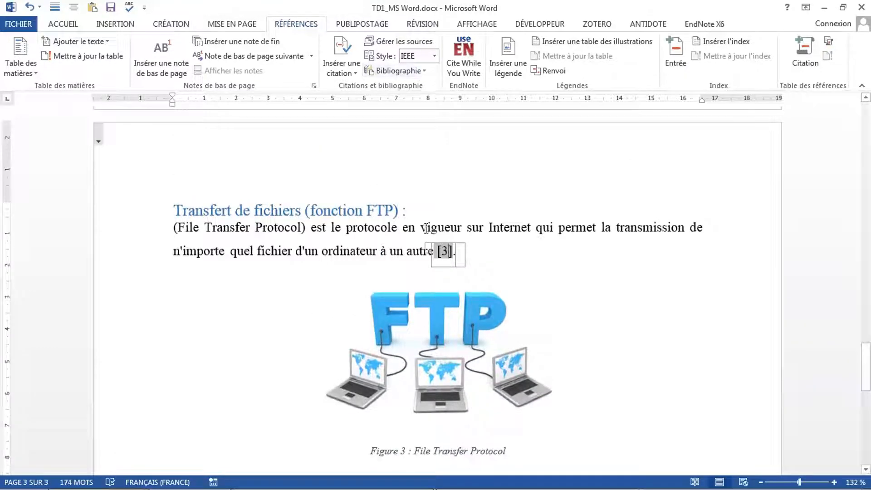
pyautogui.click(393, 43)
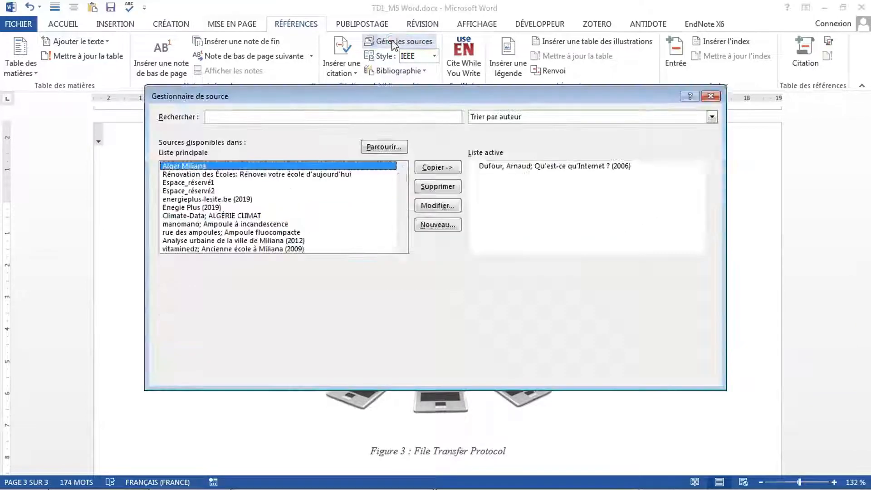
pyautogui.scroll(-5, 303, 204)
pyautogui.scroll(5, 305, 202)
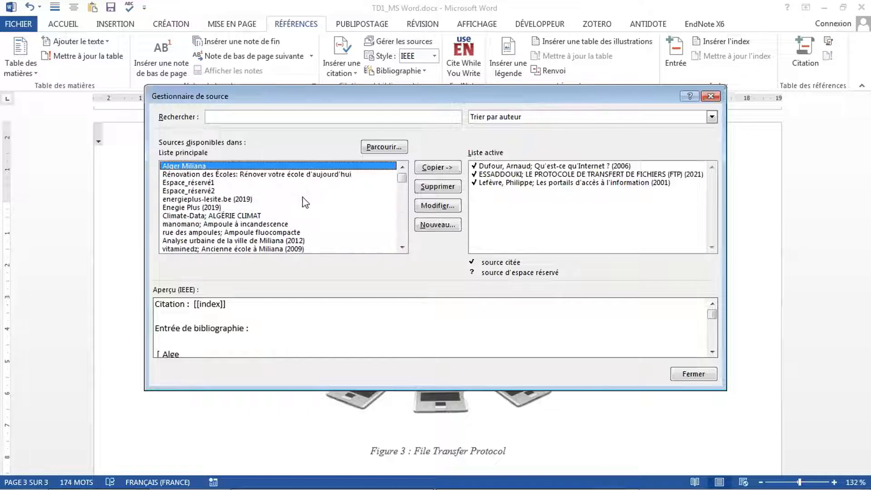
pyautogui.scroll(-5, 313, 200)
pyautogui.scroll(-3, 320, 205)
pyautogui.scroll(8, 321, 205)
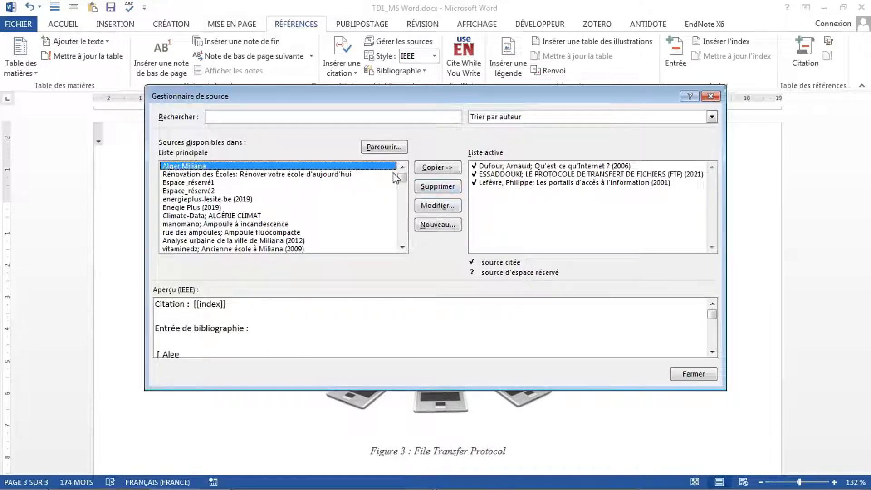
pyautogui.click(711, 96)
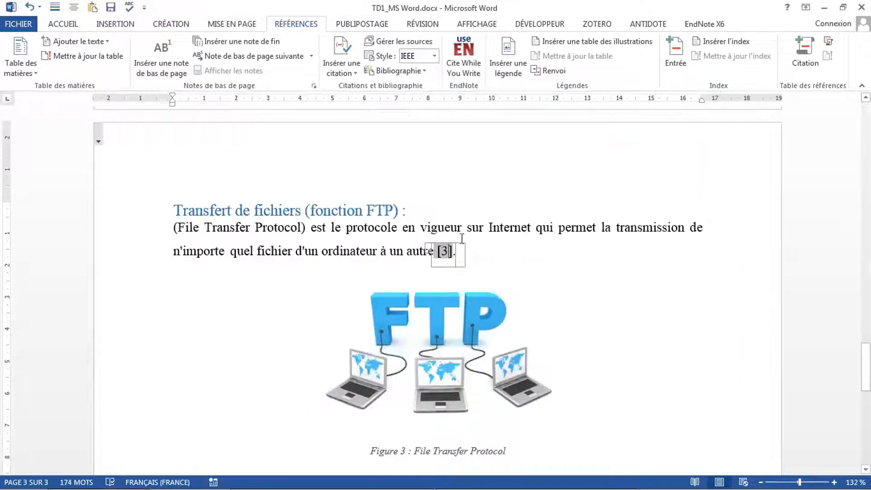
# Edit the source behind the FTP paragraph's citation and copy the article's full web address from Chrome into its URL entry
pyautogui.click(460, 262)
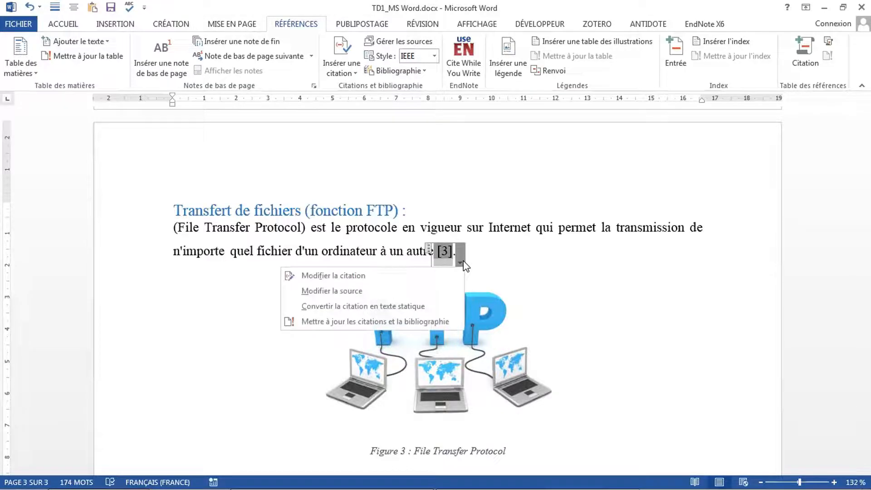
pyautogui.click(377, 289)
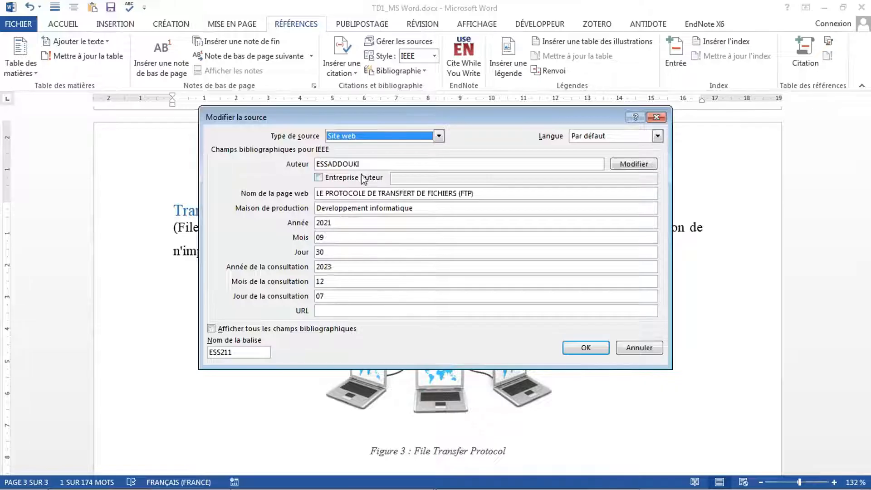
pyautogui.click(378, 165)
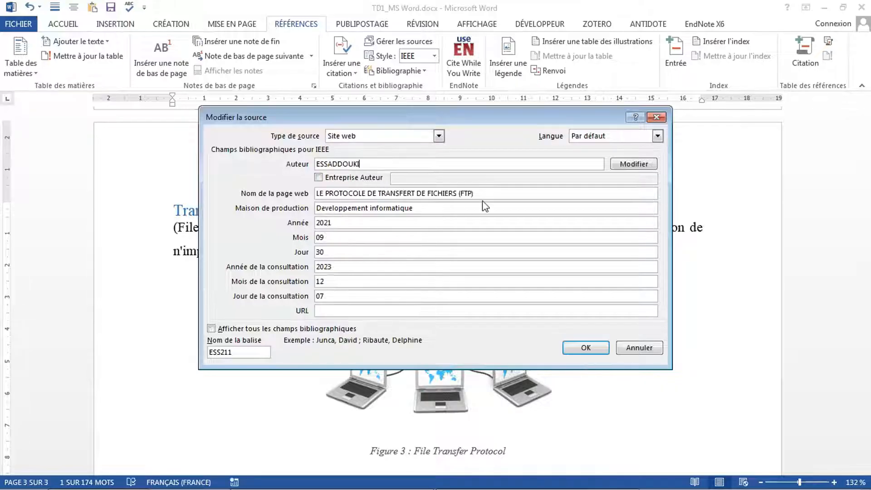
pyautogui.click(333, 311)
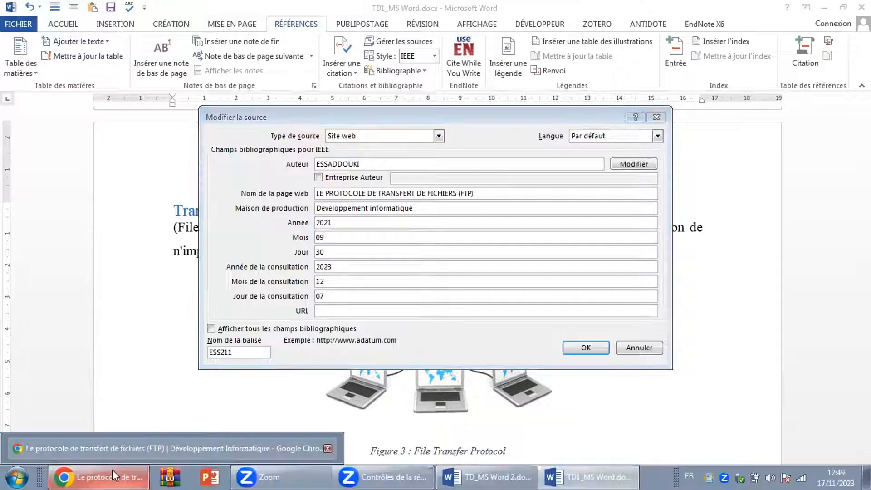
pyautogui.click(113, 469)
pyautogui.click(290, 34)
pyautogui.hotkey('ctrl', 'c')
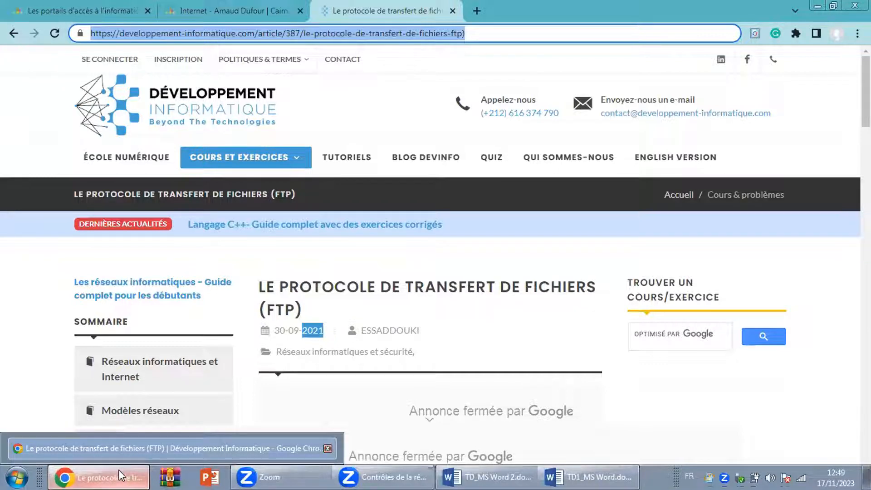
pyautogui.click(119, 469)
pyautogui.hotkey('ctrl', 'v')
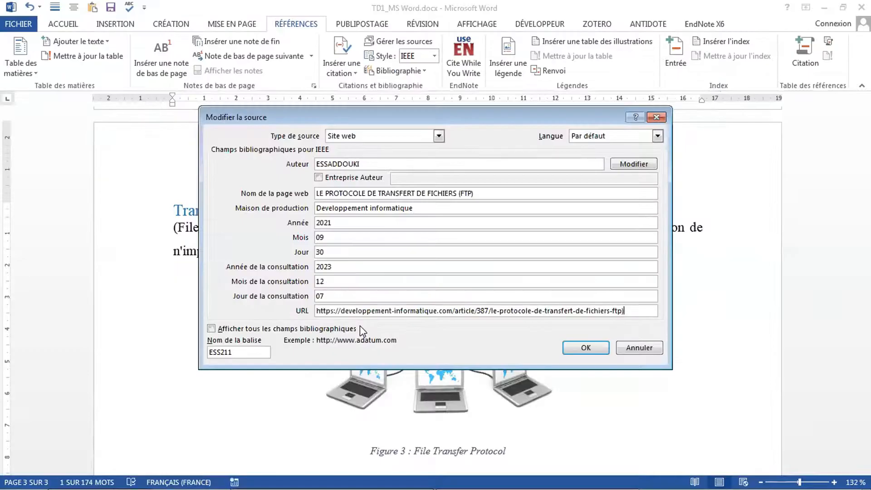
# Capitalize the second word of the production company as "Developpement Informatique" and save the source changes to both the master list and document
pyautogui.click(371, 208)
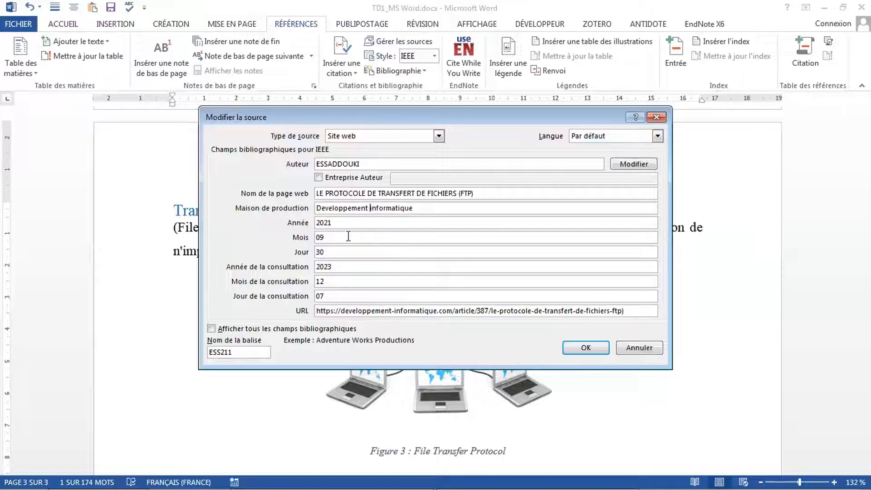
pyautogui.press('BackSpace')
pyautogui.write('I')
pyautogui.click(576, 349)
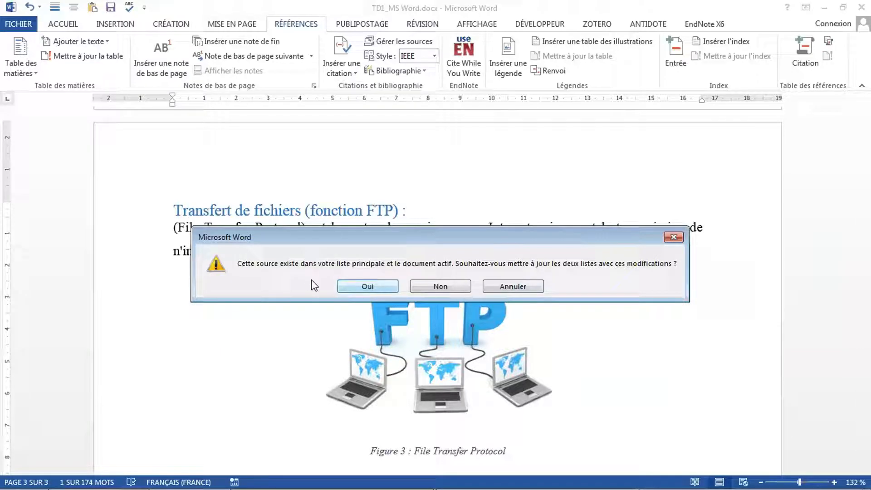
pyautogui.click(375, 284)
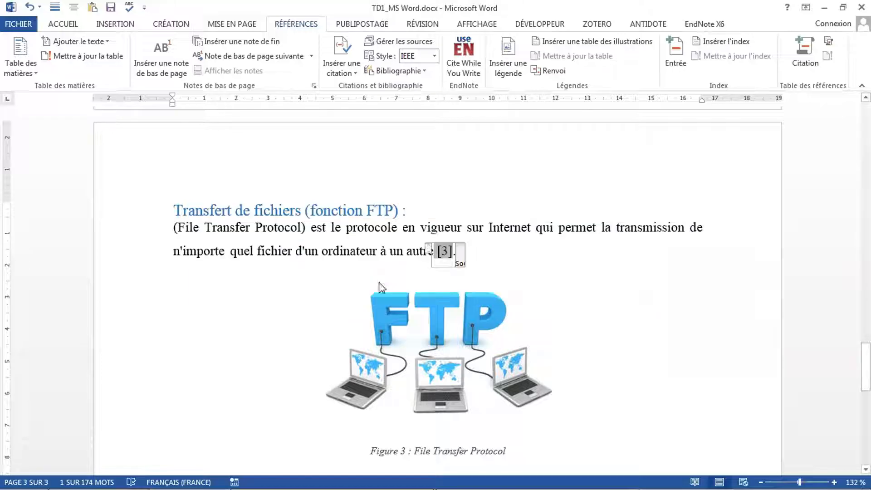
pyautogui.click(502, 247)
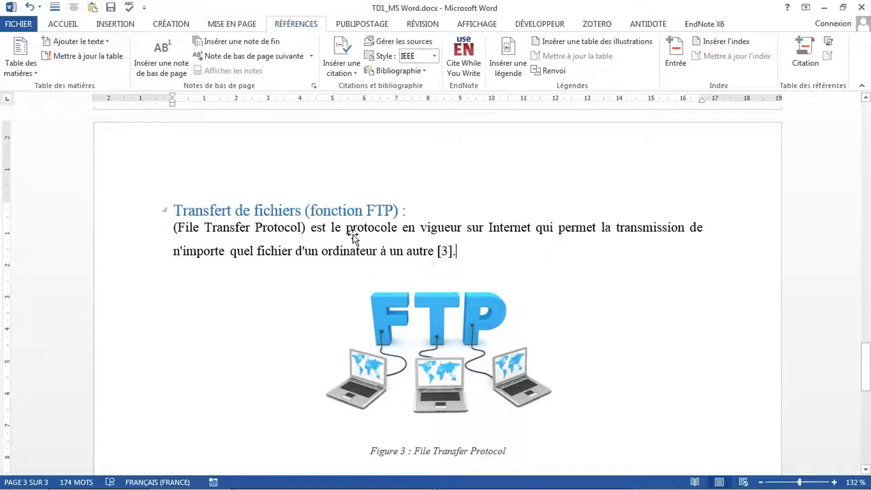
# Check the reference instructions in TD_MS Word 2.docx and insert the predefined "Bibliographie" below the Figure 3 caption in TD1_MS Word.docx
pyautogui.scroll(3, 341, 200)
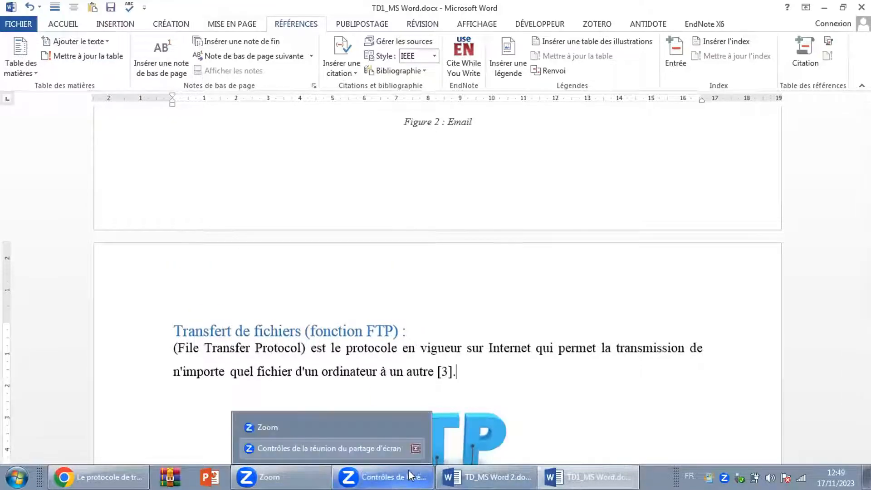
pyautogui.click(499, 470)
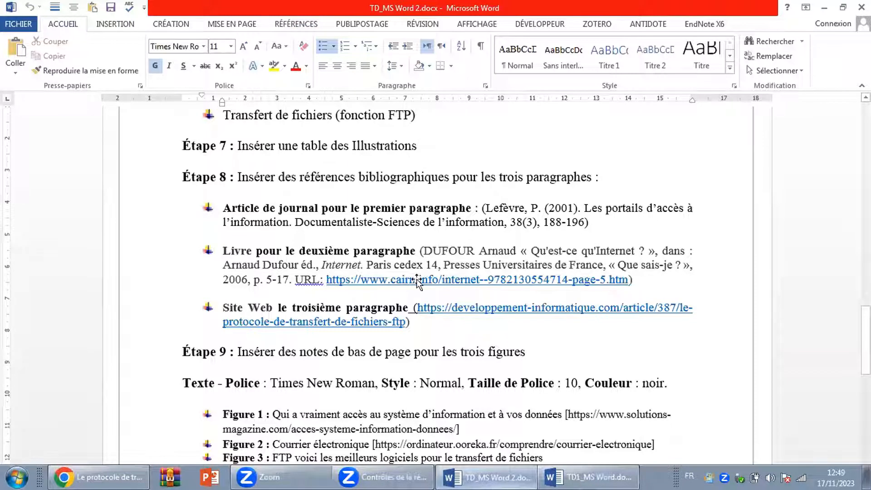
pyautogui.hotkey('alt', 'Tab')
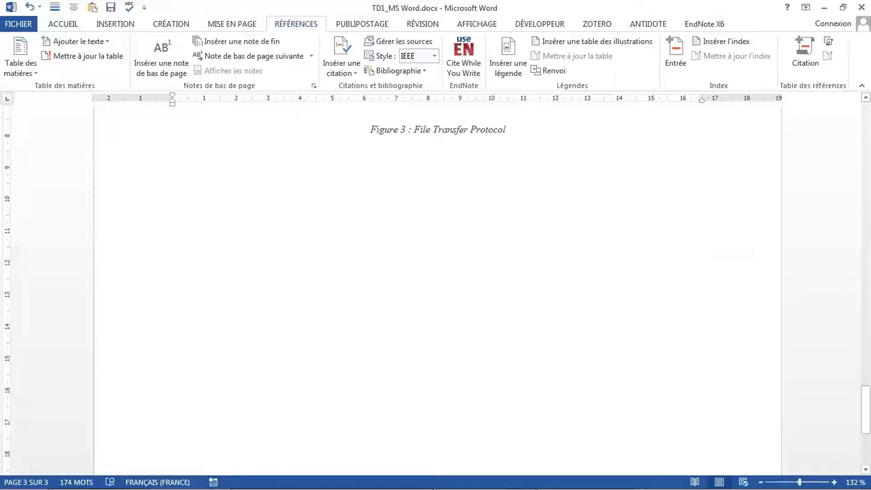
pyautogui.click(412, 72)
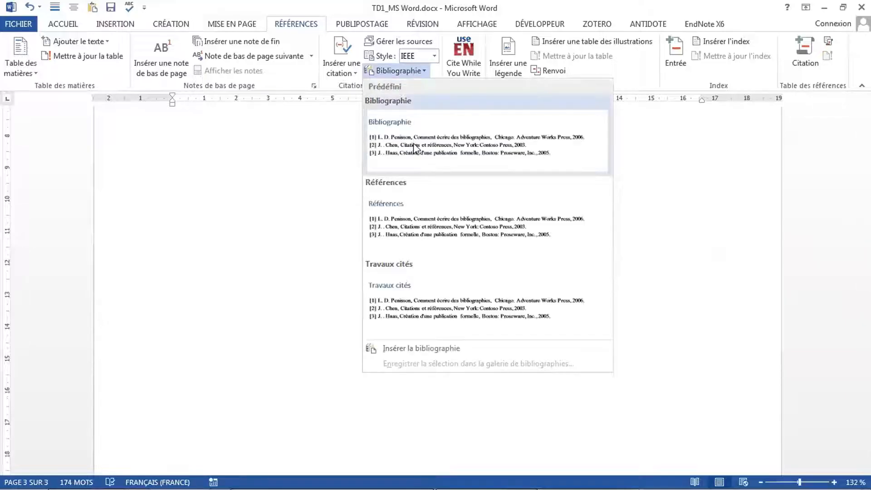
pyautogui.click(413, 131)
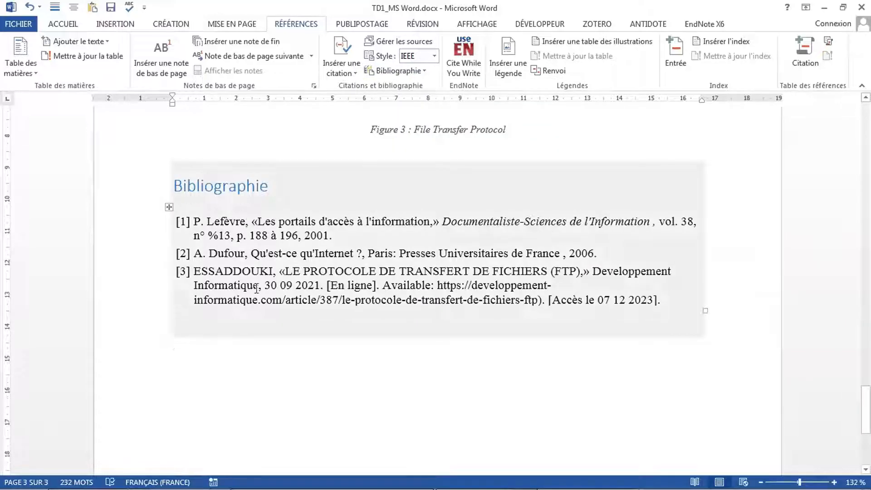
# Set the whole bibliography block, including its heading, to Times New Roman and save the document
pyautogui.click(216, 202)
pyautogui.click(175, 154)
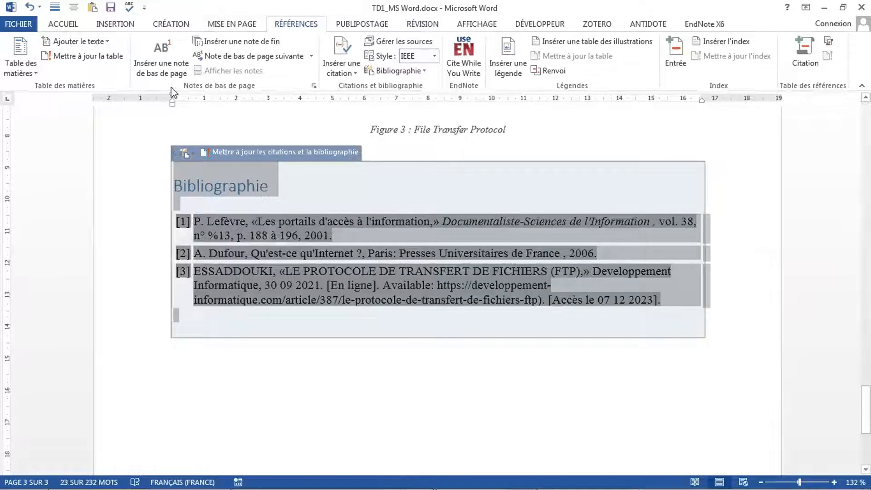
pyautogui.click(73, 25)
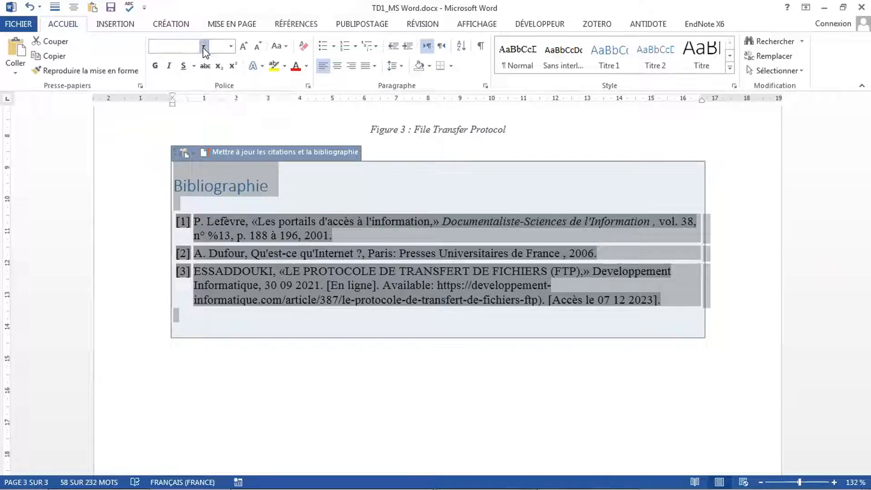
pyautogui.click(204, 47)
pyautogui.click(209, 111)
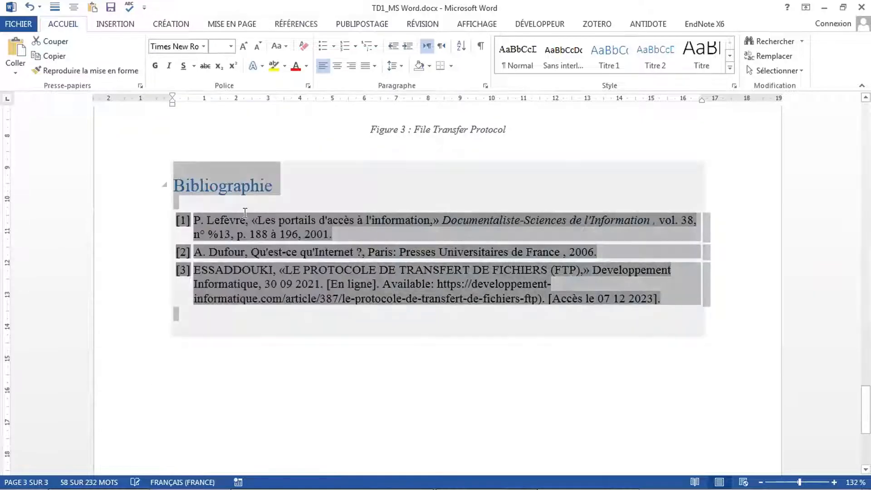
pyautogui.click(115, 8)
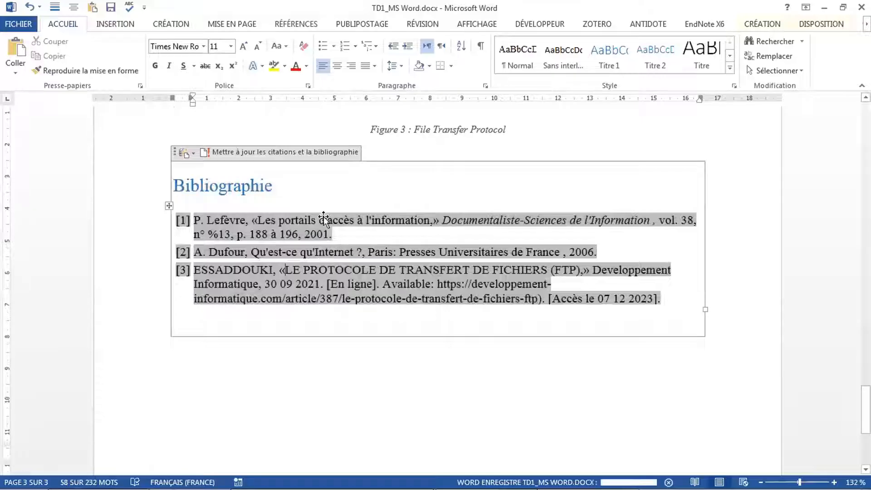
# Review the cited paragraphs, read the Étape 9 footnote instructions in TD_MS Word 2.docx, and return to Figure 1 in TD1_MS Word.docx
pyautogui.click(323, 220)
pyautogui.scroll(8, 321, 254)
pyautogui.scroll(4, 319, 265)
pyautogui.scroll(-8, 319, 264)
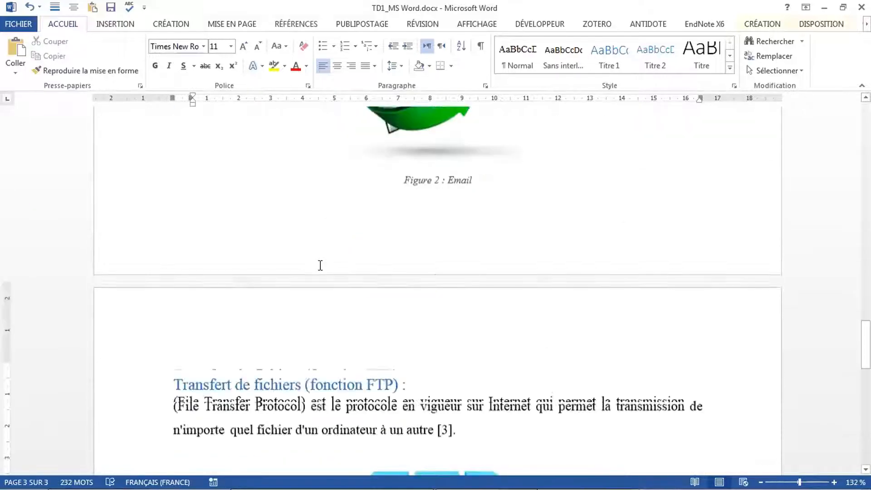
pyautogui.moveTo(504, 475)
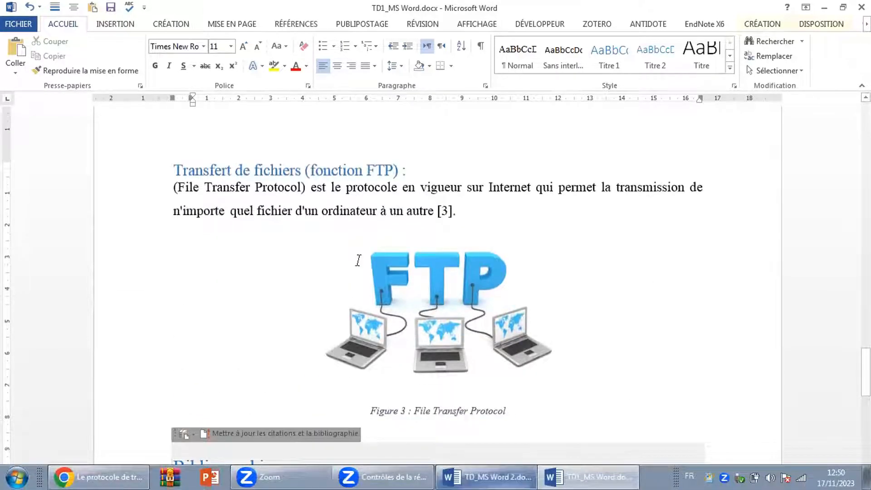
pyautogui.hotkey('alt', 'Tab')
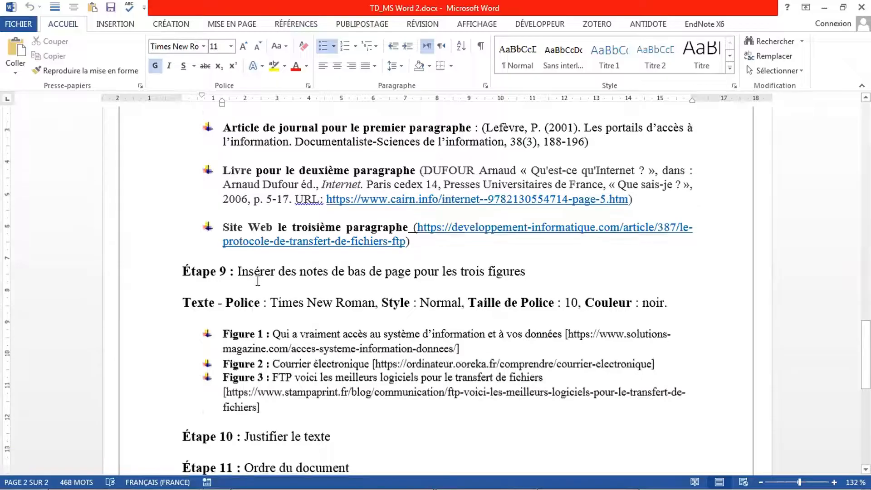
pyautogui.scroll(-1, 272, 277)
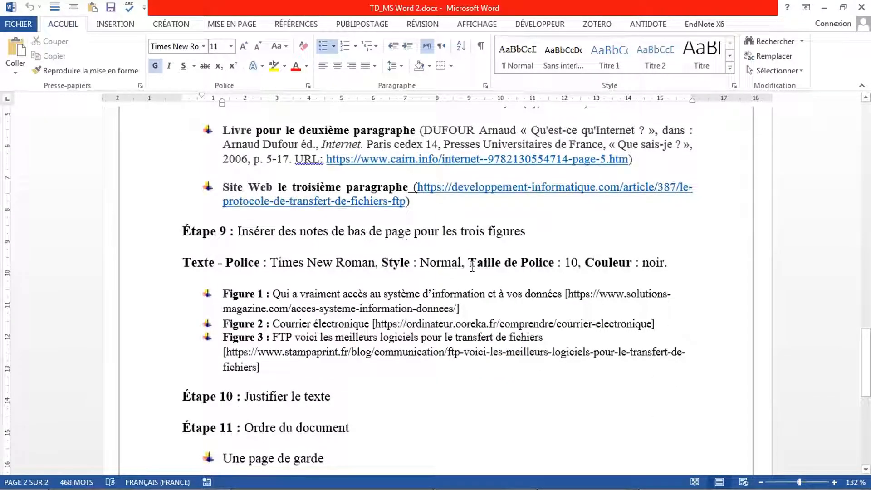
pyautogui.moveTo(472, 475)
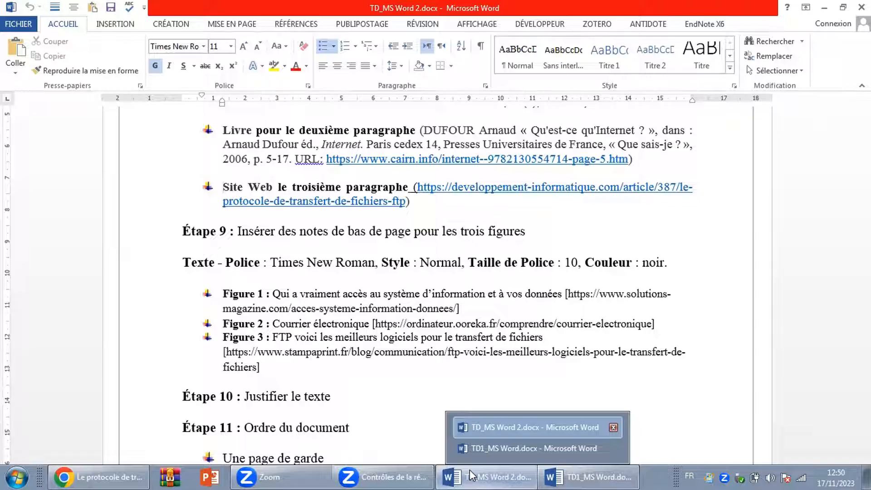
pyautogui.click(470, 470)
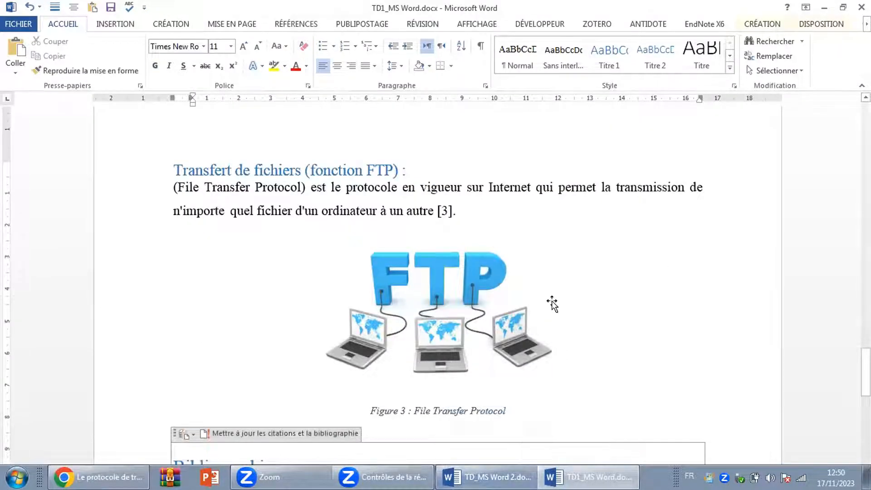
pyautogui.scroll(3, 502, 200)
pyautogui.scroll(10, 502, 201)
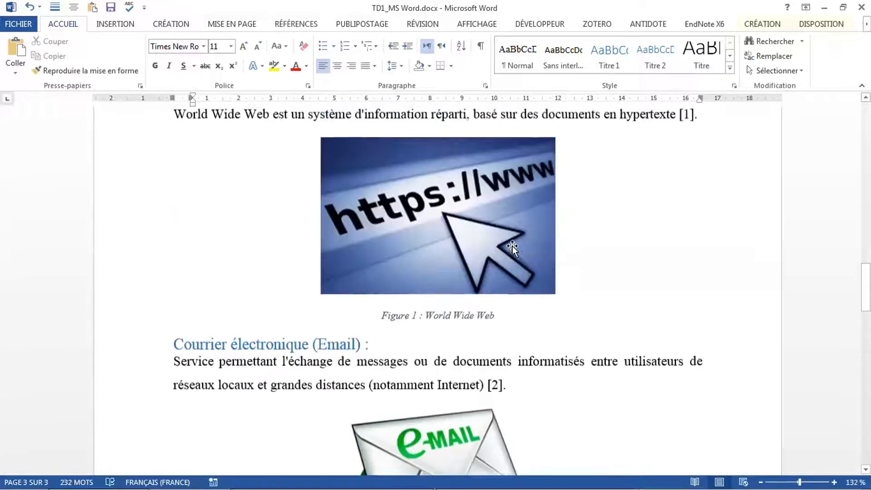
# Insert a footnote at the end of the "Figure 1 : World Wide Web" caption
pyautogui.scroll(-2, 517, 222)
pyautogui.click(510, 195)
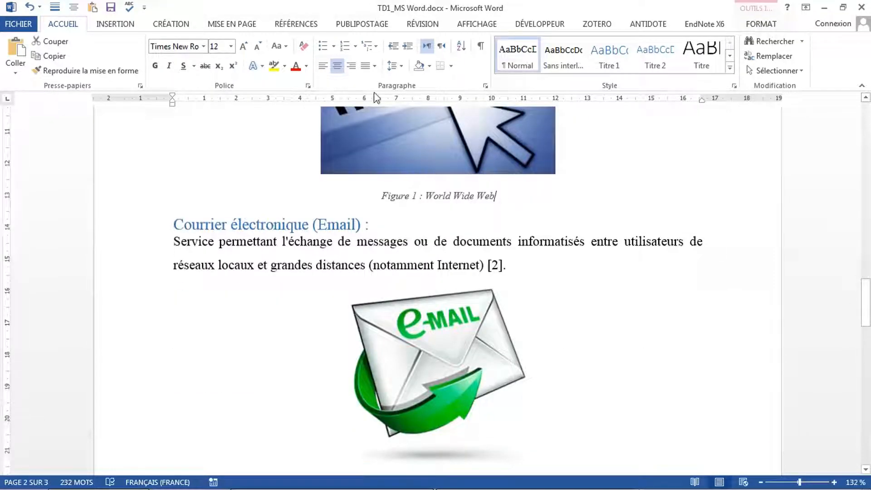
pyautogui.click(288, 23)
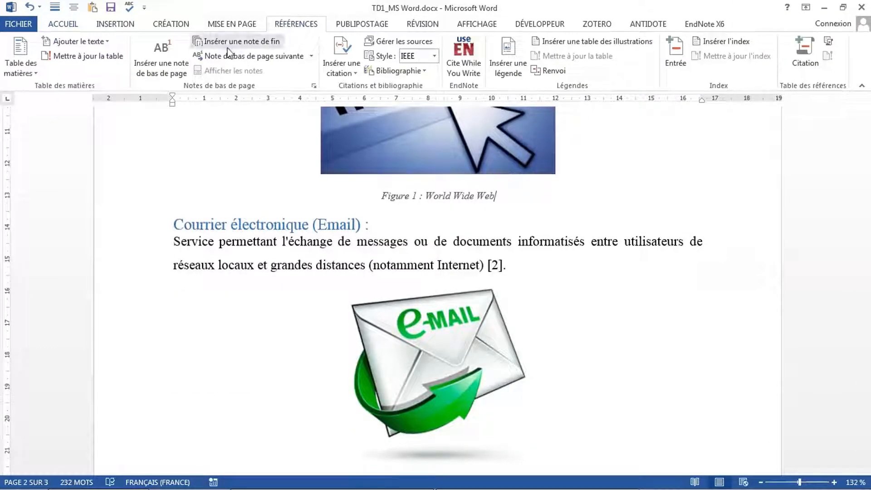
pyautogui.click(160, 68)
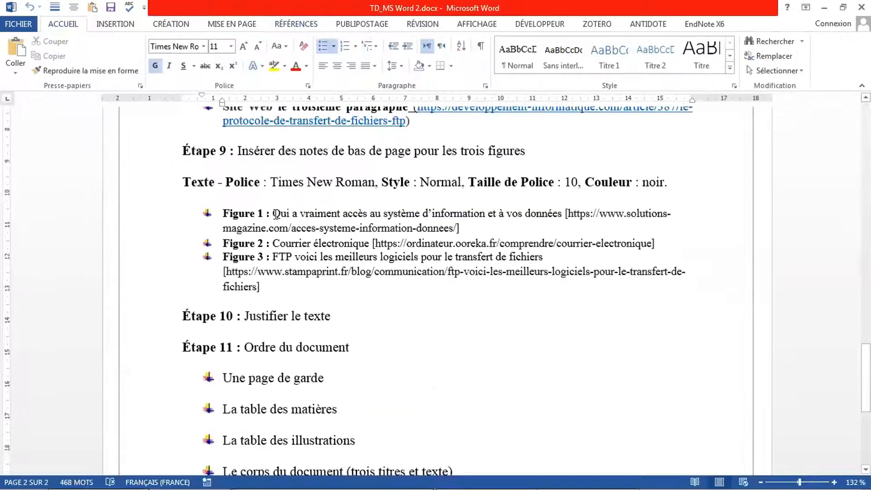
# Copy the Figure 1 source text and link from TD_MS Word 2.docx into footnote 1 of TD1_MS Word.docx, merging the formatting
pyautogui.moveTo(273, 213); pyautogui.dragTo(452, 225)
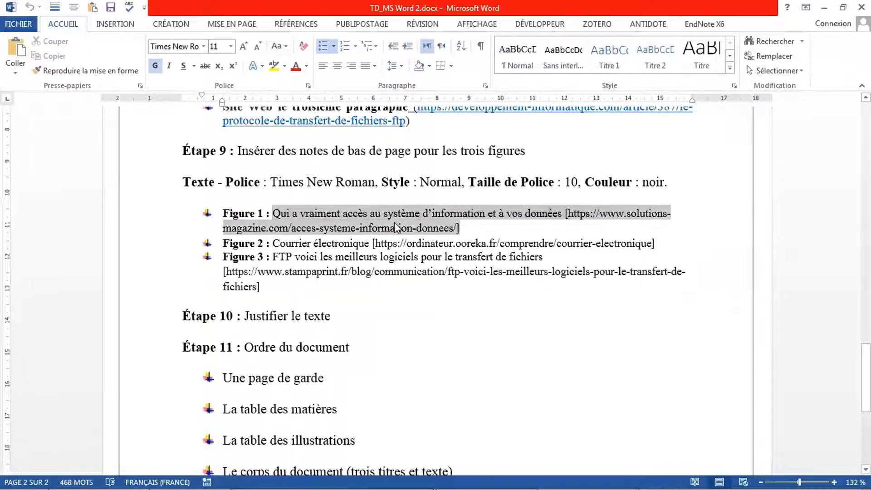
pyautogui.rightClick(419, 231)
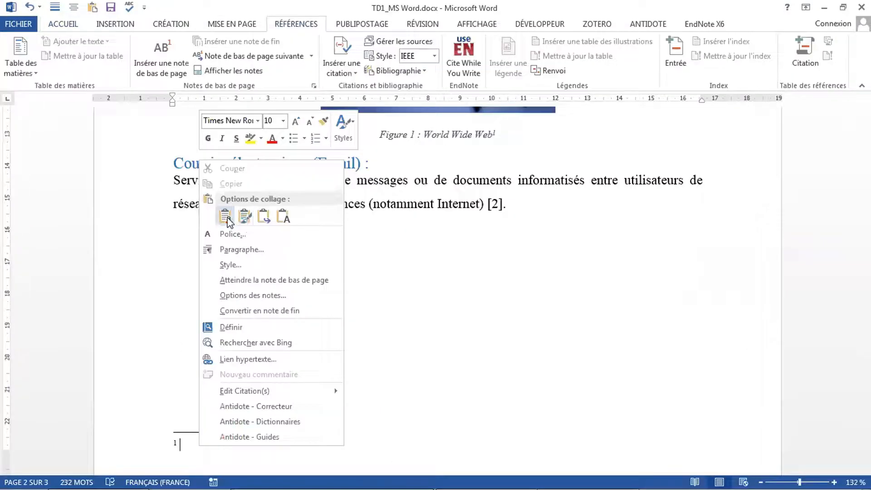
pyautogui.click(245, 216)
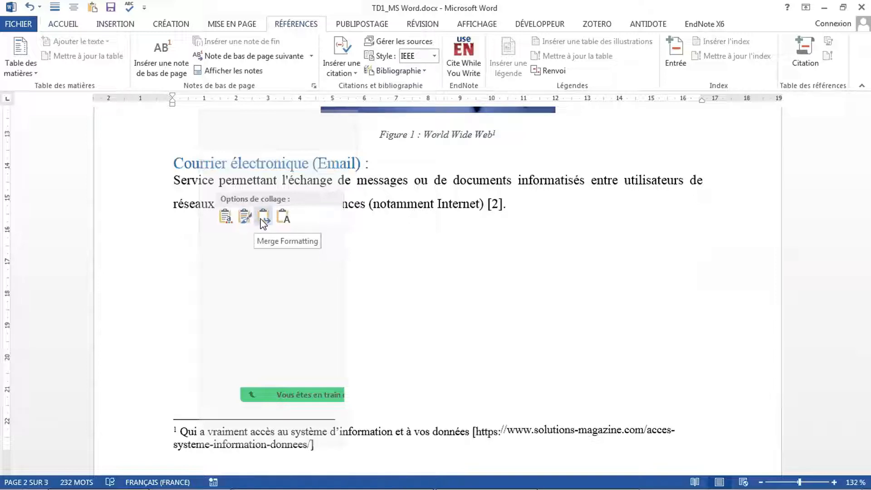
pyautogui.click(263, 217)
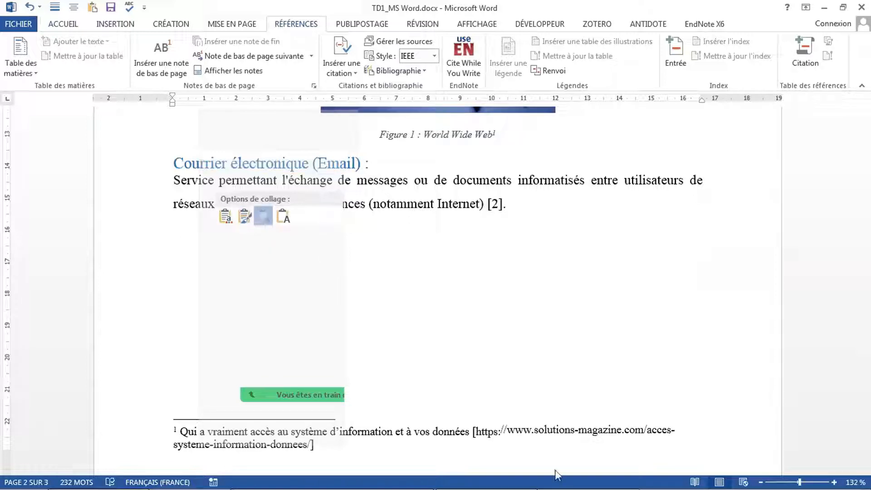
# Insert a footnote at the end of the "Figure 2 : Email" caption
pyautogui.scroll(-12, 454, 267)
pyautogui.click(510, 222)
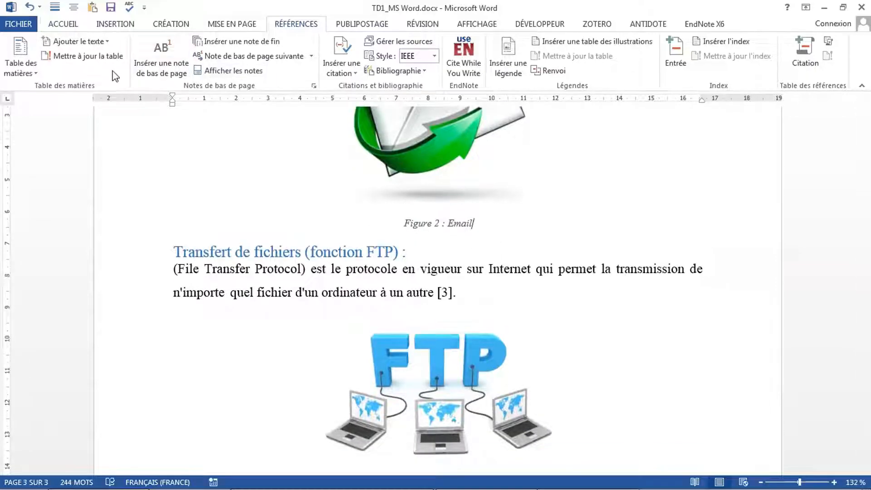
pyautogui.click(168, 70)
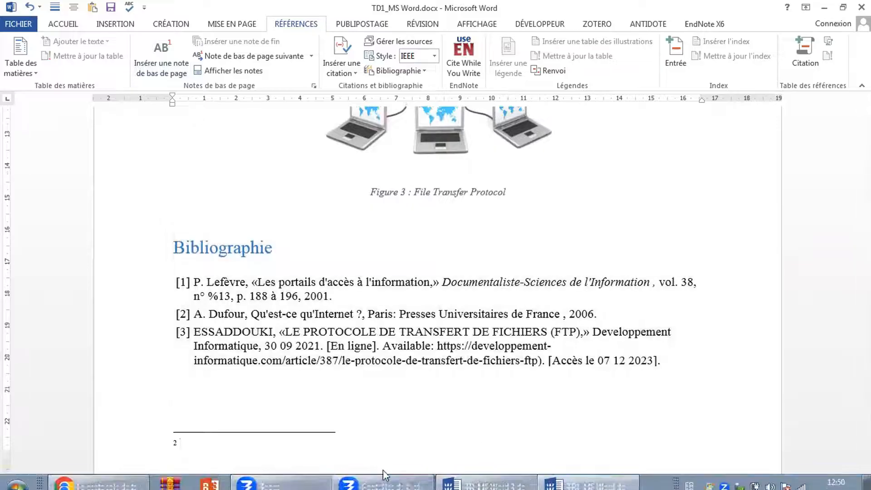
# Copy the "Courrier électronique" text and link listed for Figure 2 in TD_MS Word 2.docx and return to TD1_MS Word.docx
pyautogui.click(485, 477)
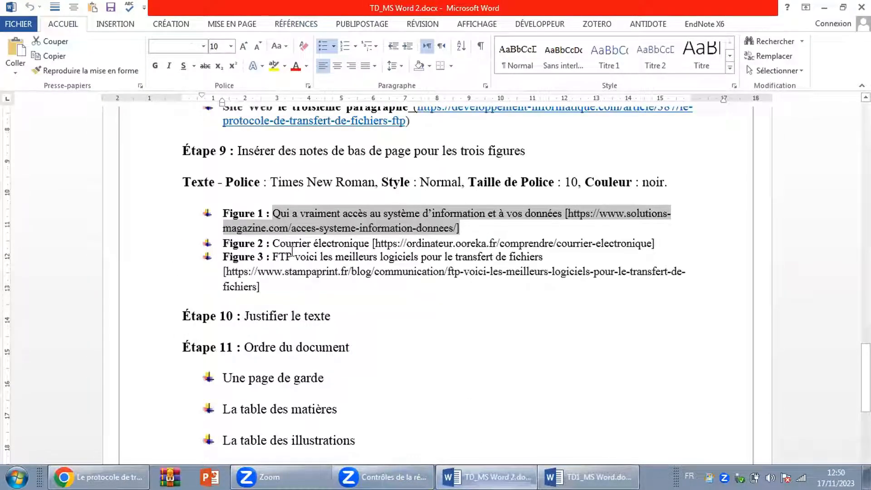
pyautogui.moveTo(272, 244); pyautogui.dragTo(660, 243)
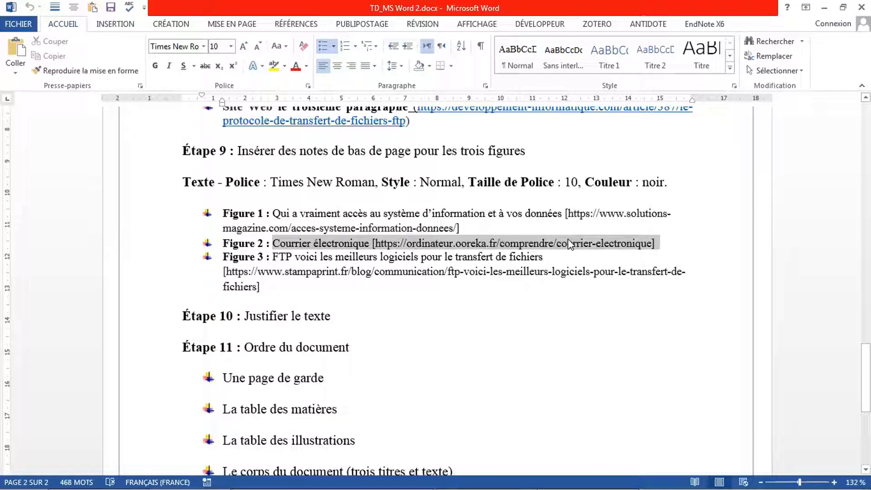
pyautogui.rightClick(570, 245)
pyautogui.click(581, 227)
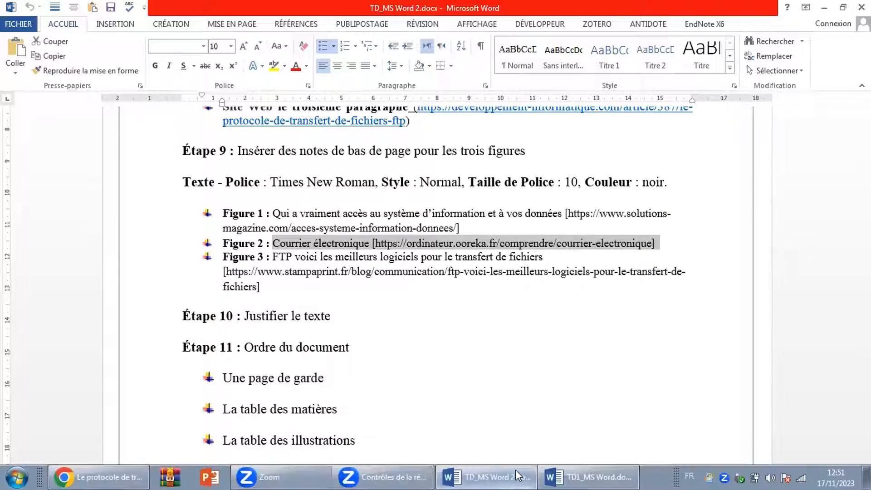
pyautogui.click(472, 423)
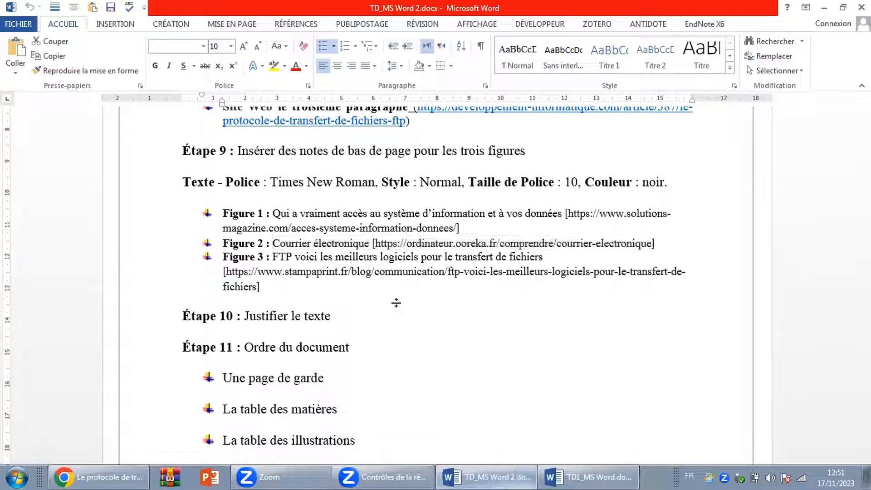
pyautogui.click(590, 477)
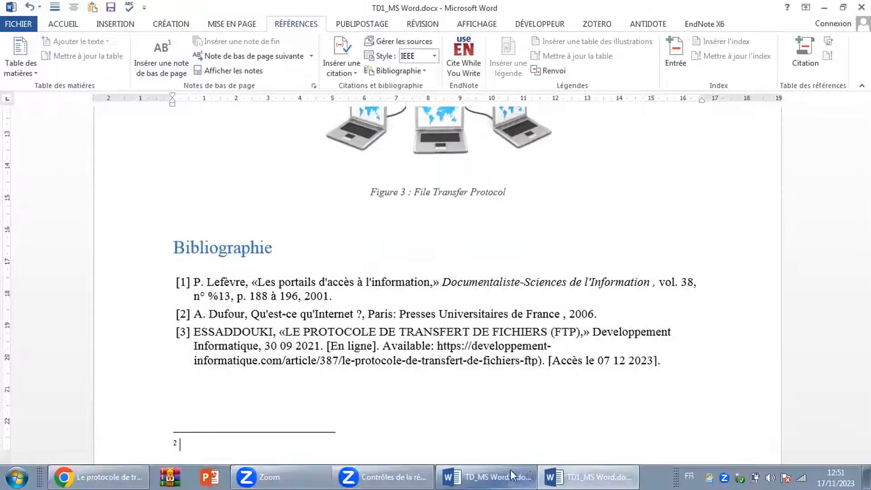
pyautogui.click(485, 477)
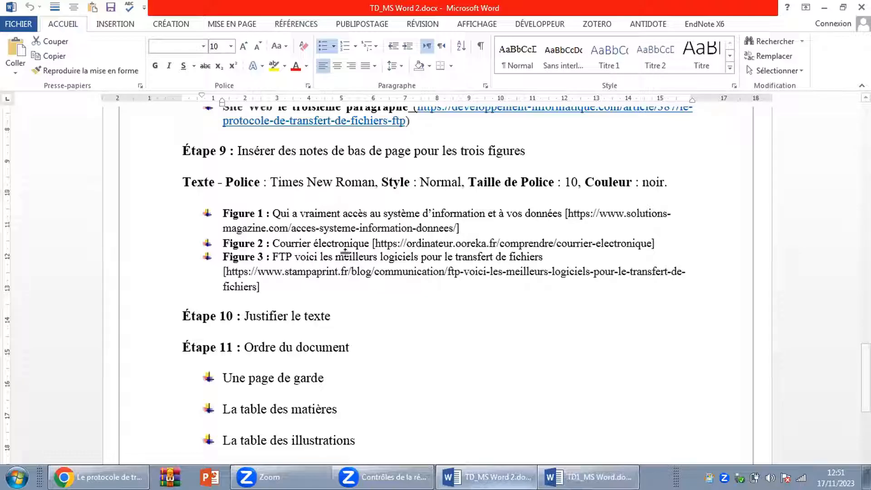
pyautogui.scroll(8, 350, 273)
pyautogui.scroll(-8, 322, 328)
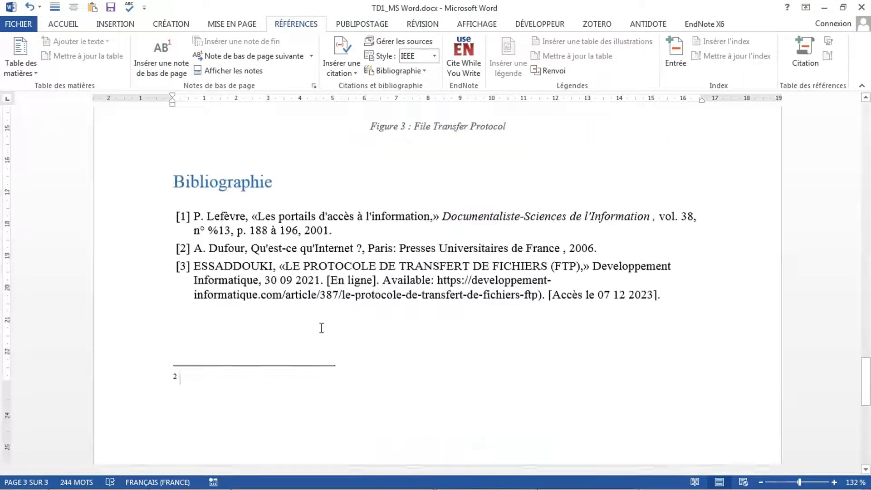
# Try pasting the "Courrier électronique" text into footnote 2 with merged formatting and with another paste option, undoing both pastes
pyautogui.rightClick(217, 376)
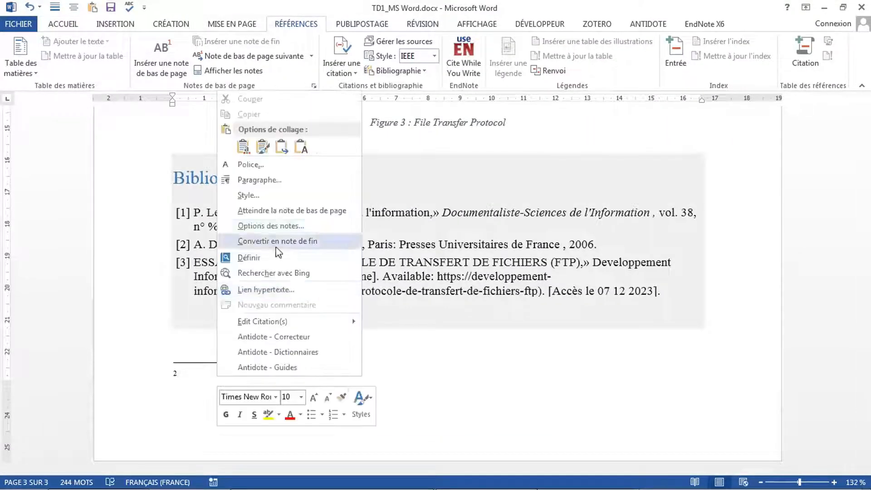
pyautogui.click(279, 151)
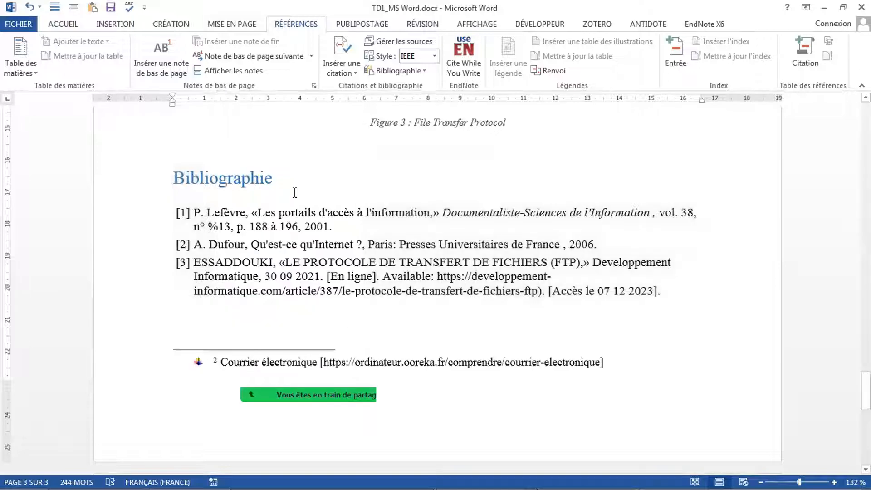
pyautogui.click(30, 7)
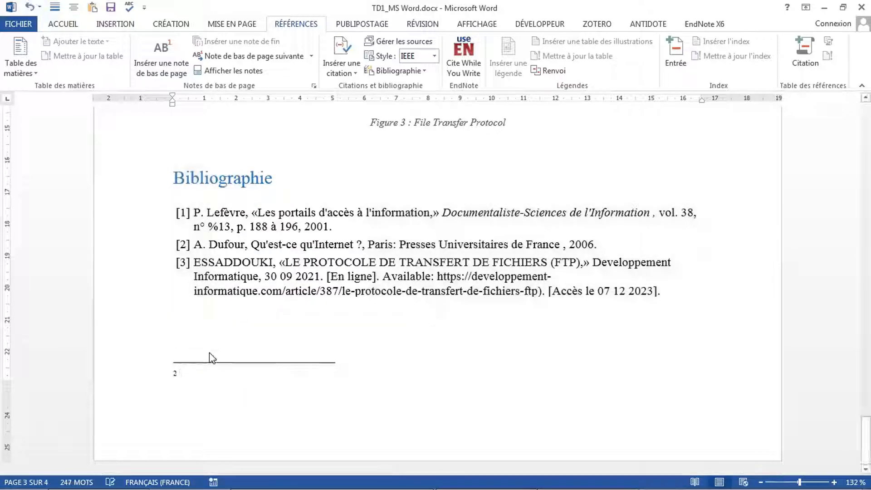
pyautogui.rightClick(211, 359)
pyautogui.click(234, 146)
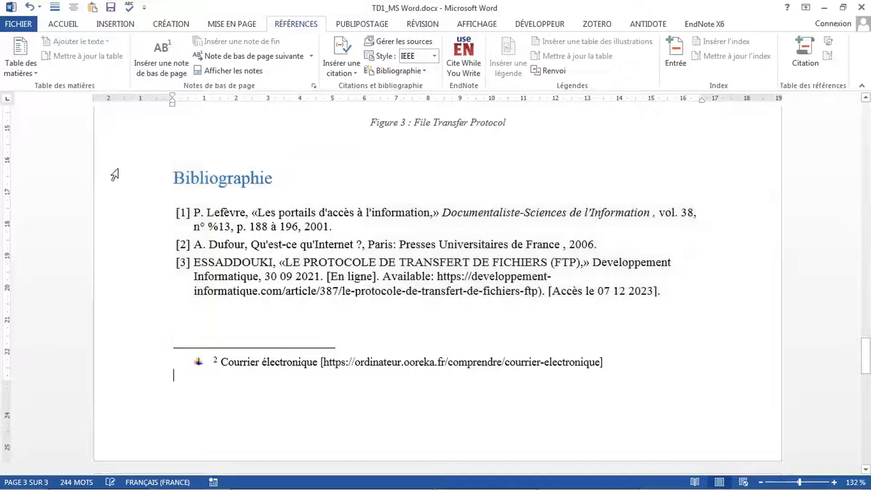
pyautogui.click(30, 6)
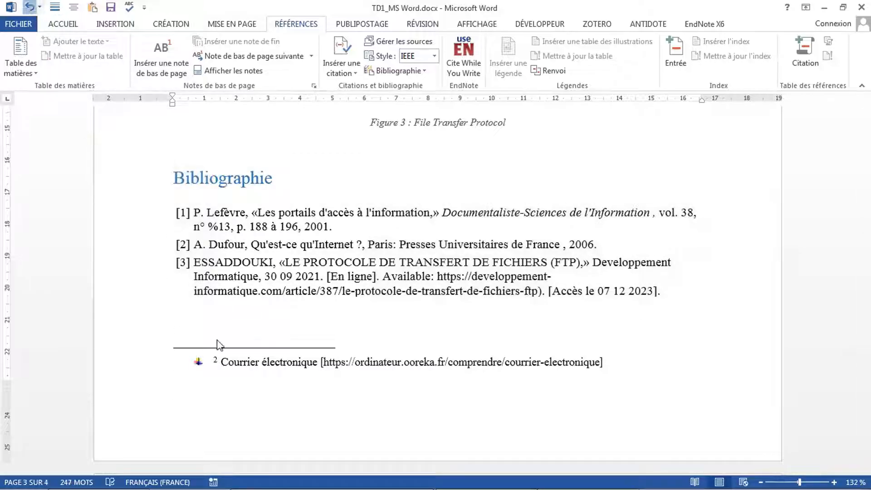
# Paste the "Courrier électronique" text and link into footnote 2 and remove its bullet
pyautogui.rightClick(220, 346)
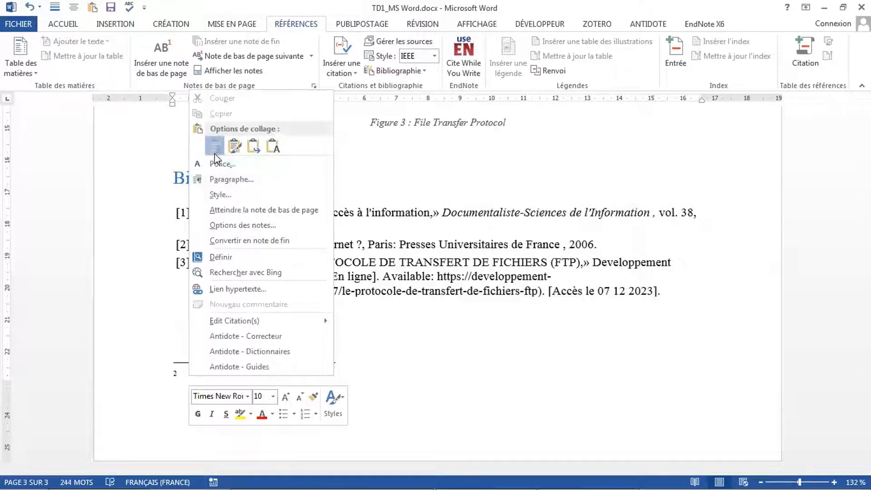
pyautogui.click(212, 146)
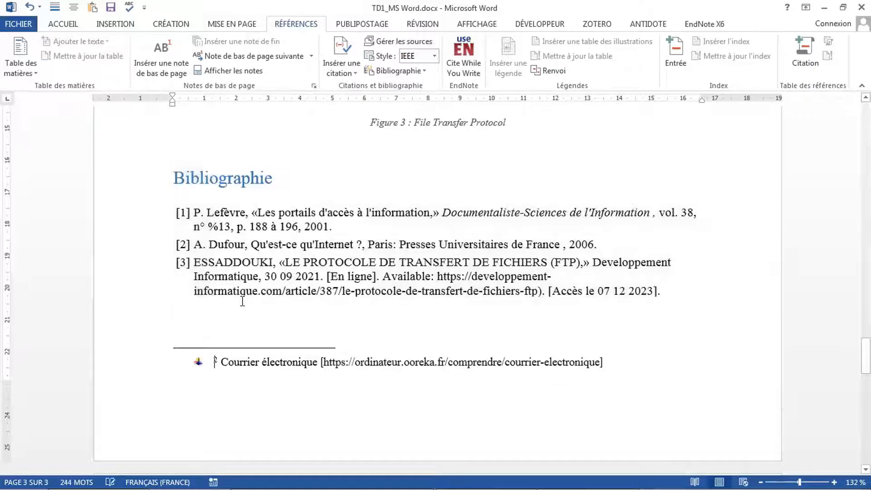
pyautogui.click(78, 24)
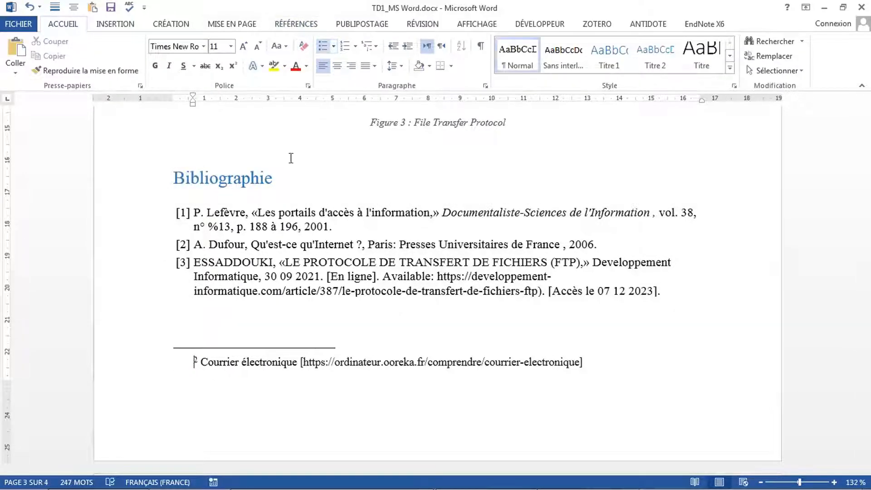
# Insert a footnote at the end of the "Figure 3 : File Transfer Protocol" caption
pyautogui.click(277, 278)
pyautogui.scroll(3, 422, 222)
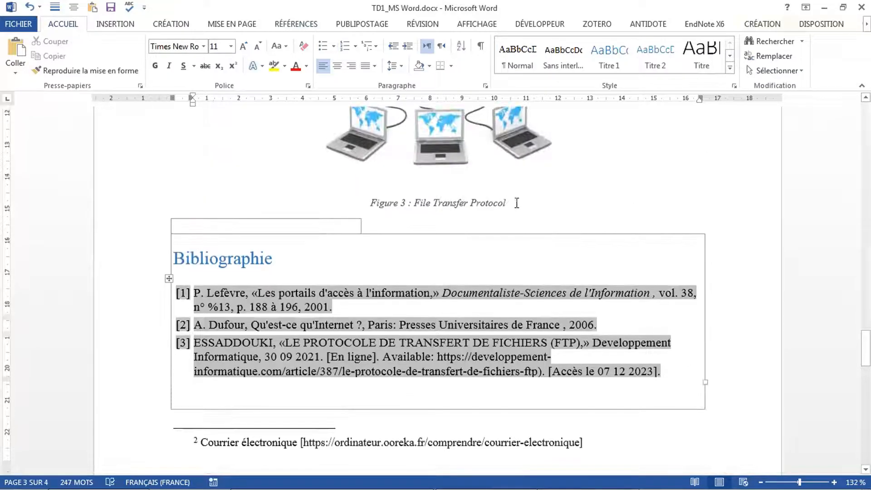
pyautogui.click(510, 208)
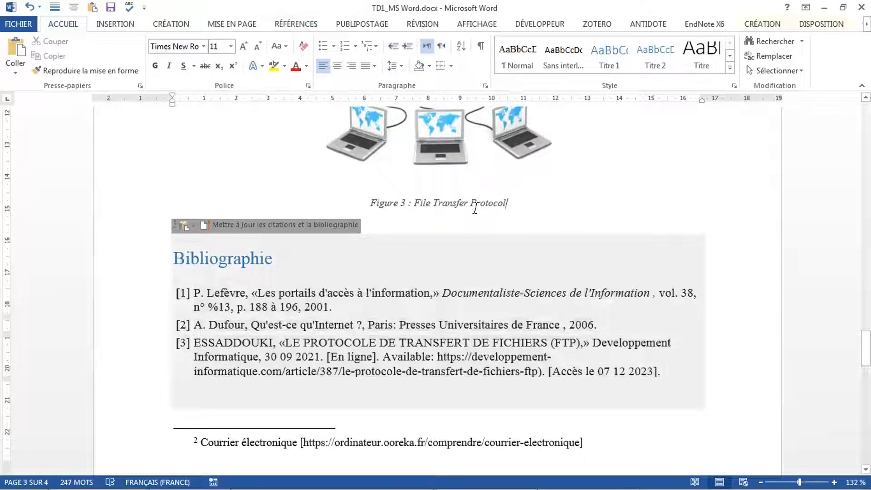
pyautogui.click(319, 27)
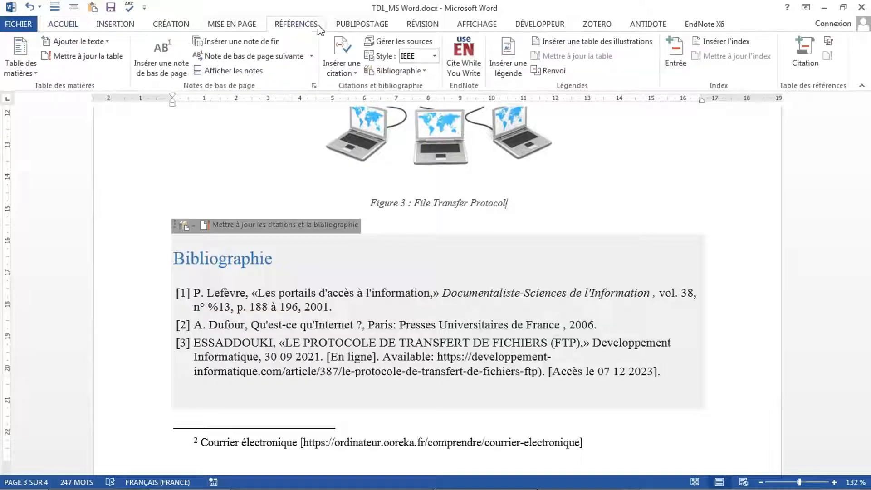
pyautogui.click(157, 59)
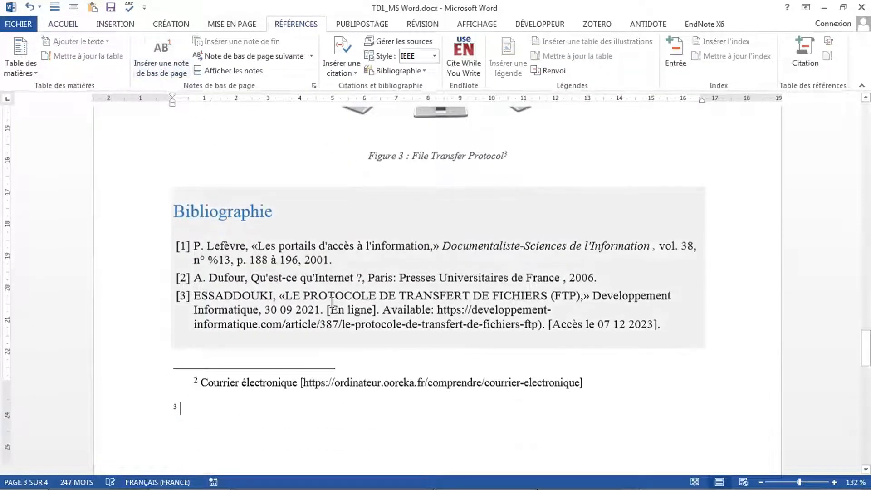
# Remove the left indent of footnote 2 so it aligns with the page margin
pyautogui.scroll(-1, 229, 345)
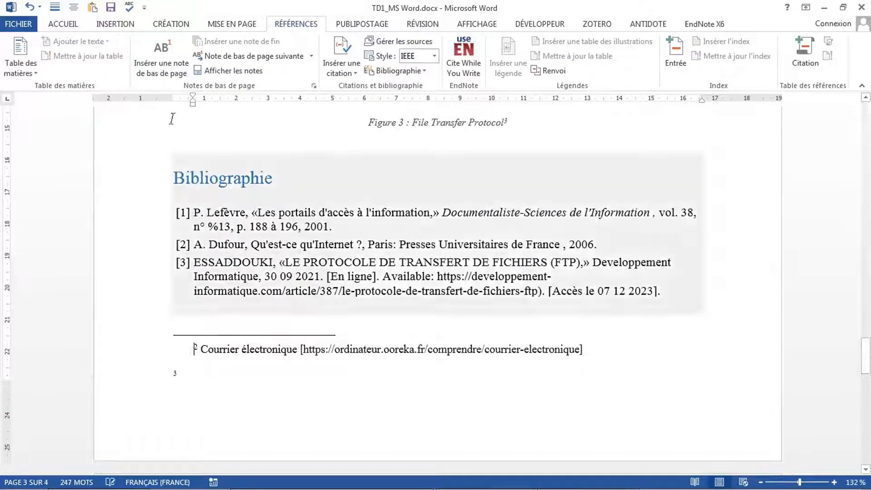
pyautogui.click(61, 24)
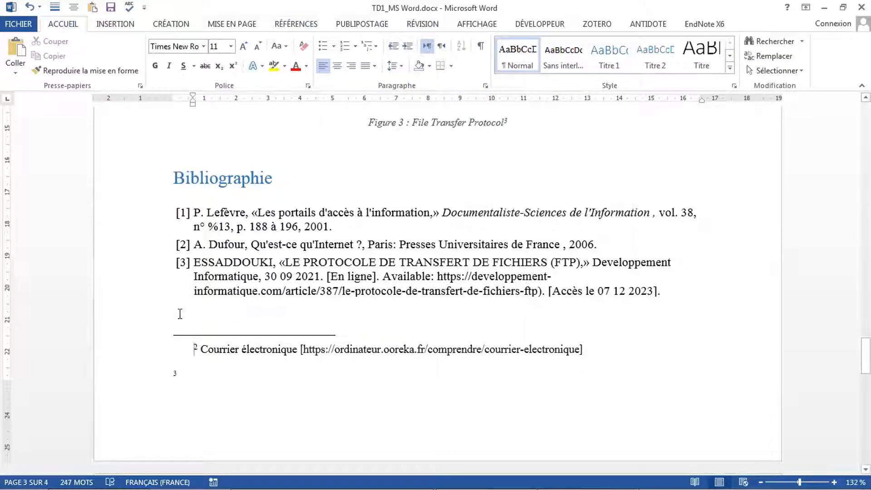
pyautogui.click(179, 312)
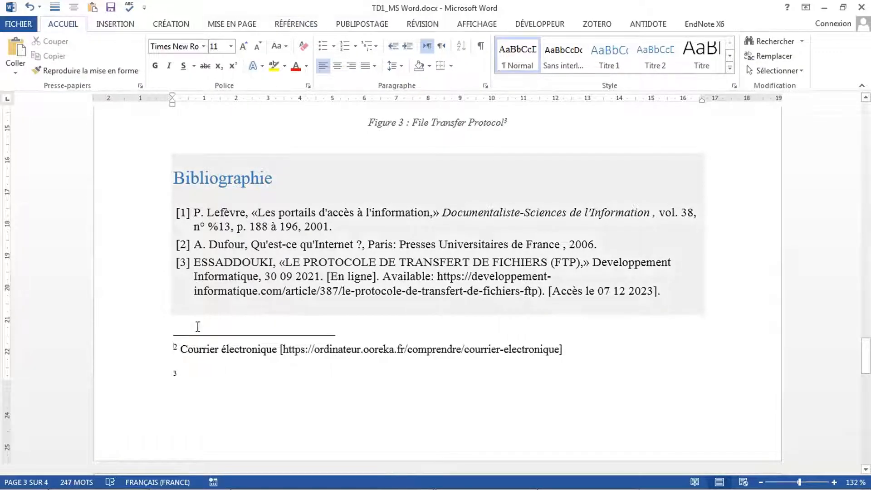
# Copy the Figure 3 text "FTP voici les meilleurs logiciels pour le transfert de fichiers" and its link from TD_MS Word 2.docx
pyautogui.click(199, 354)
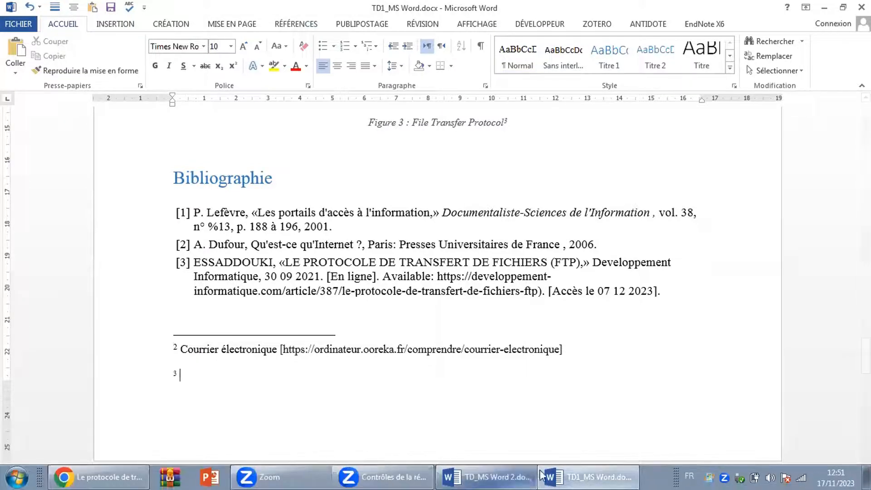
pyautogui.click(508, 474)
pyautogui.moveTo(273, 216); pyautogui.dragTo(316, 247)
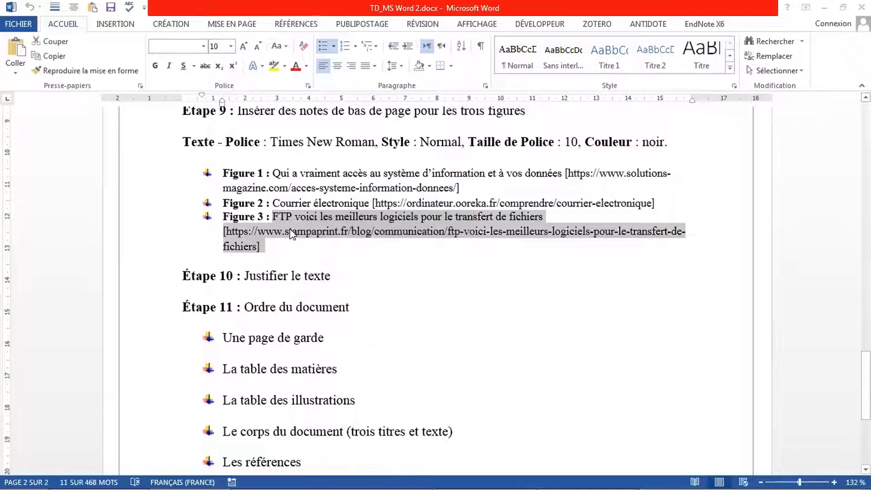
pyautogui.rightClick(291, 233)
pyautogui.click(336, 230)
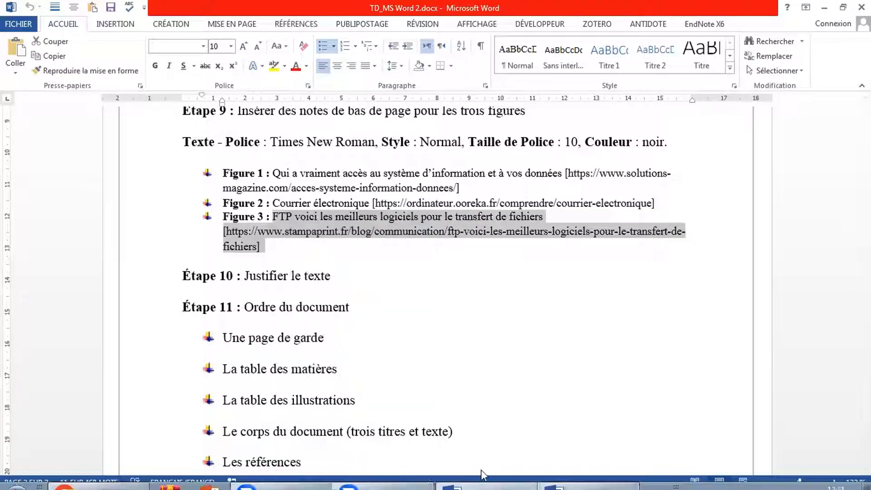
# Paste the copied FTP text and link into footnote 3 of TD1_MS Word.docx and remove its bullet and indent
pyautogui.click(589, 477)
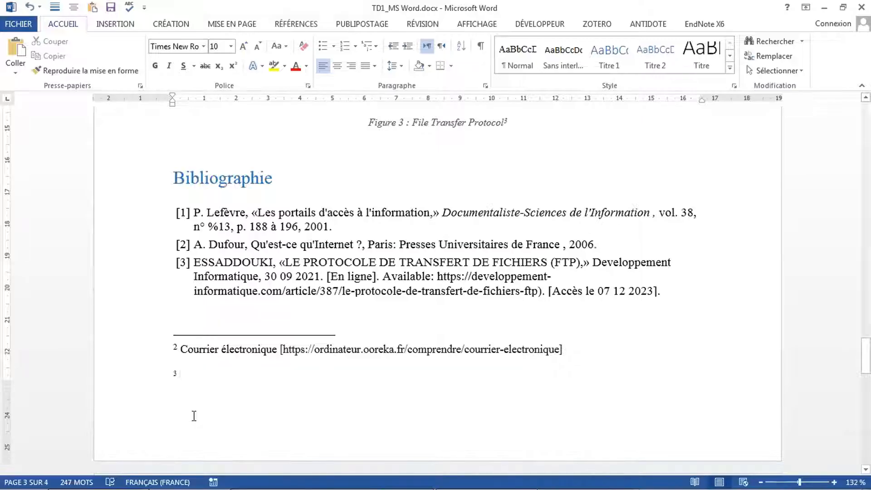
pyautogui.rightClick(194, 416)
pyautogui.click(223, 144)
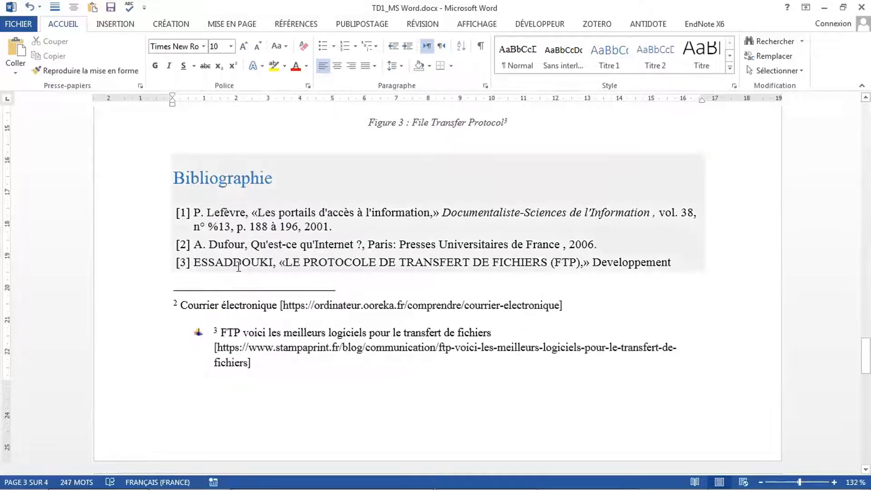
pyautogui.click(205, 343)
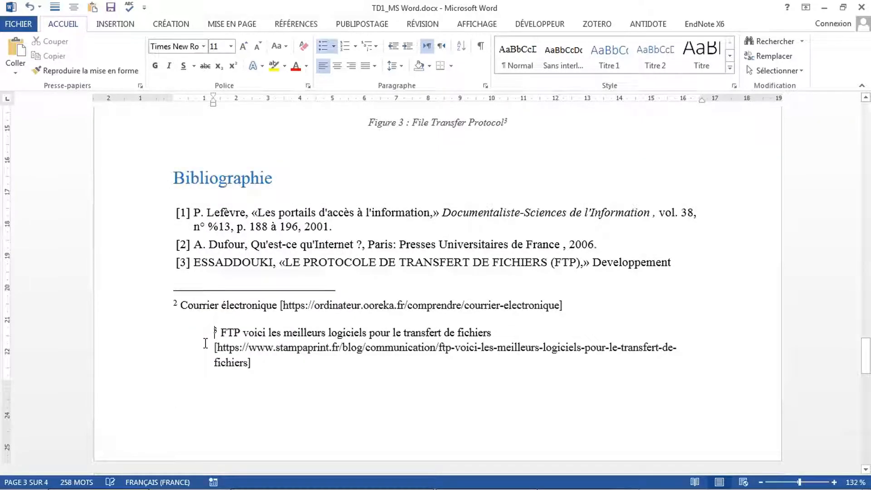
pyautogui.press('BackSpace')
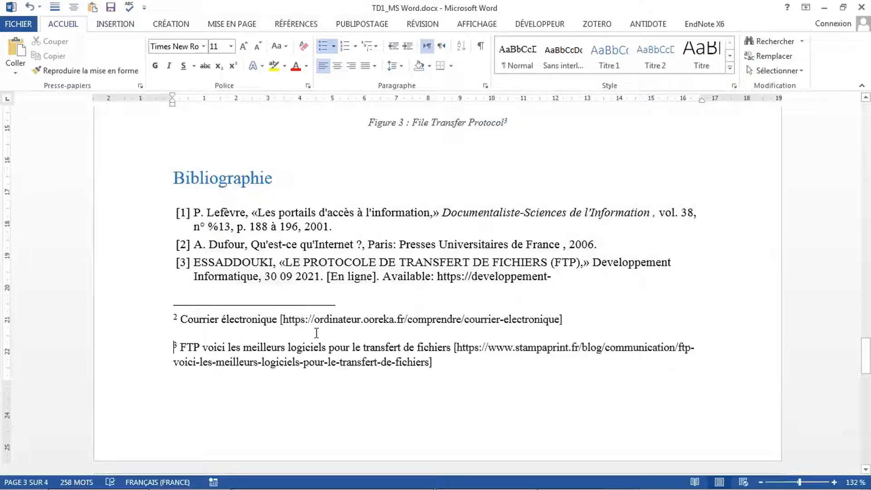
# Check Étape 10 in TD_MS Word 2.docx and justify the World Wide Web paragraph above Figure 1 in TD1_MS Word.docx
pyautogui.scroll(10, 286, 290)
pyautogui.scroll(10, 282, 296)
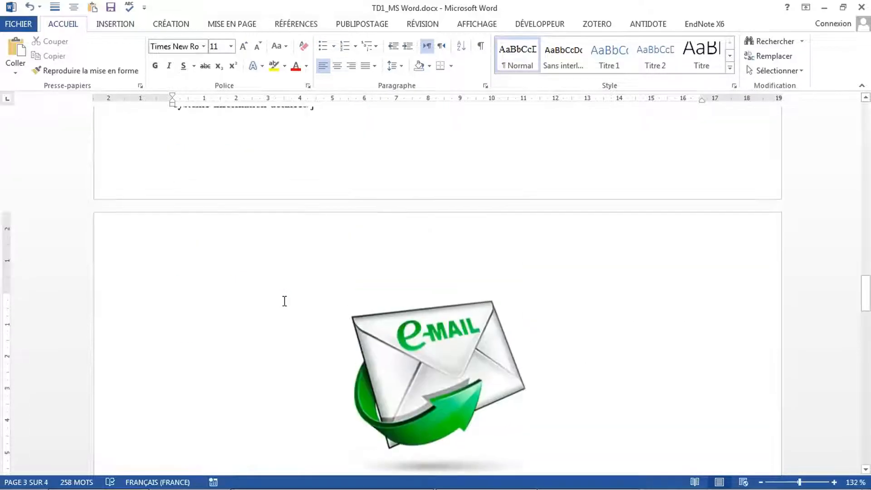
pyautogui.scroll(3, 284, 302)
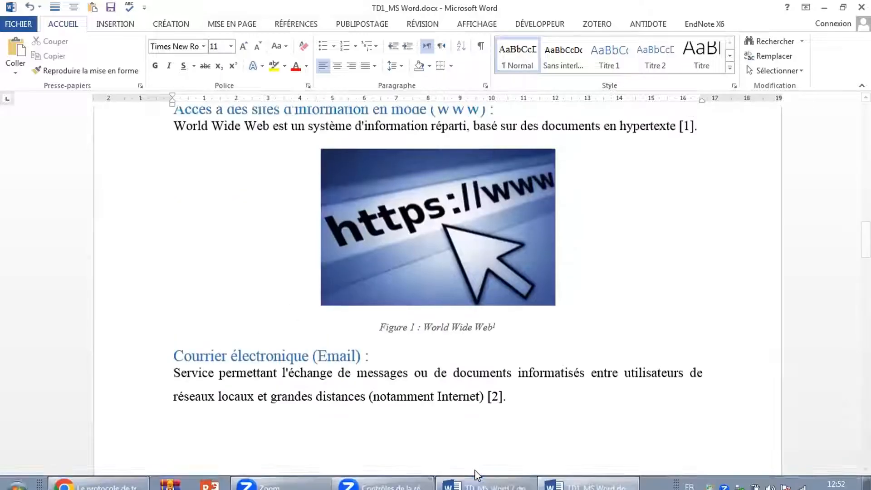
pyautogui.click(486, 477)
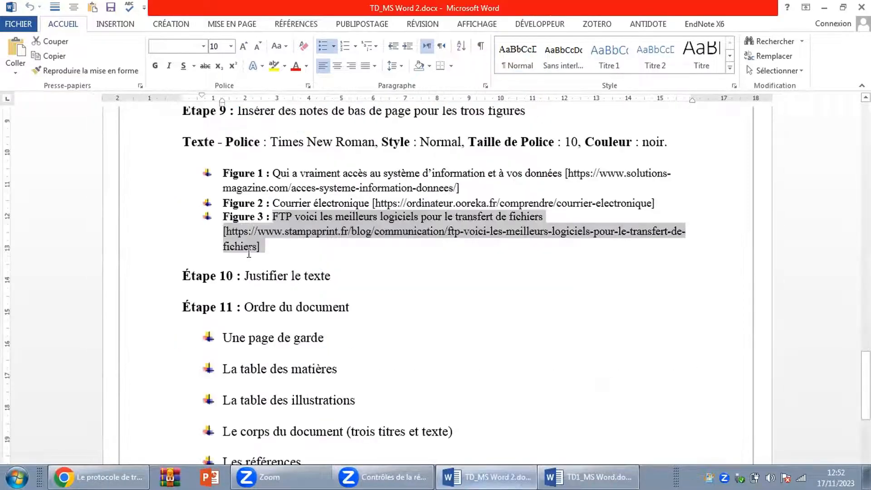
pyautogui.scroll(-2, 244, 181)
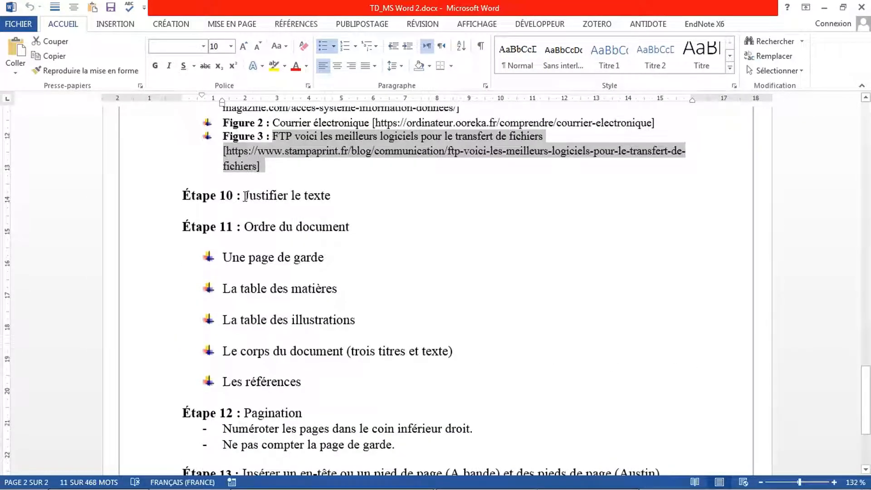
pyautogui.click(546, 477)
pyautogui.scroll(5, 425, 273)
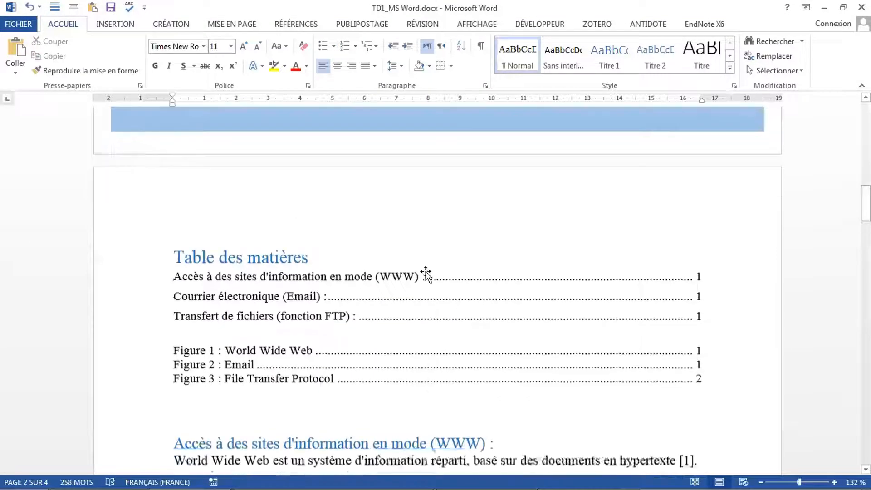
pyautogui.scroll(-5, 426, 272)
pyautogui.moveTo(191, 246); pyautogui.dragTo(724, 255)
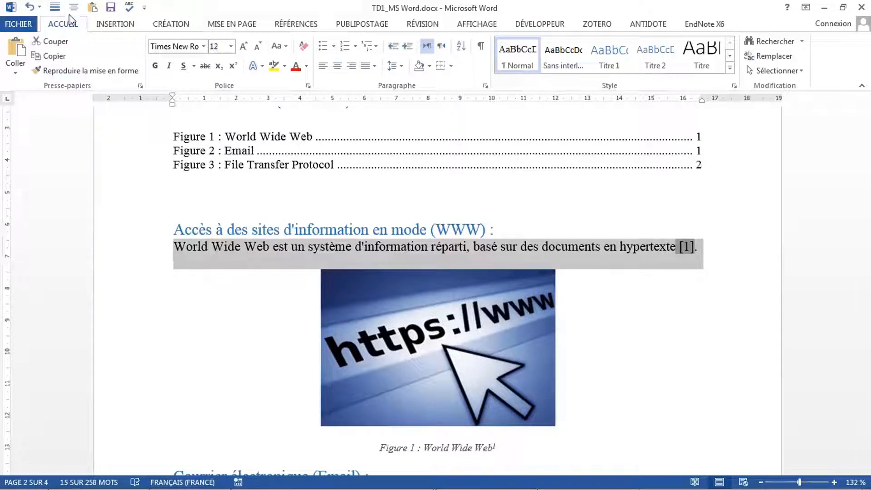
pyautogui.click(374, 66)
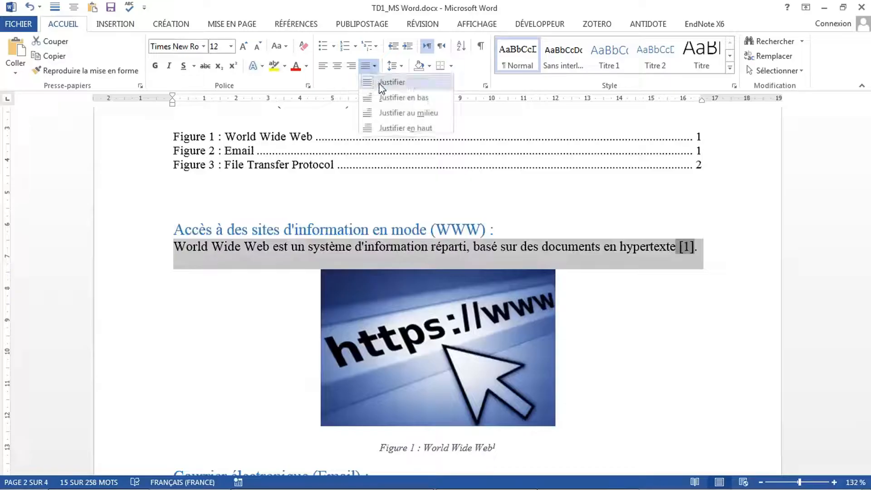
pyautogui.click(383, 83)
pyautogui.click(374, 66)
pyautogui.click(384, 82)
# Justify the paragraph under the "Courrier électronique (Email)" heading
pyautogui.scroll(-10, 322, 225)
pyautogui.scroll(2, 349, 227)
pyautogui.scroll(1, 481, 212)
pyautogui.moveTo(509, 198); pyautogui.dragTo(165, 172)
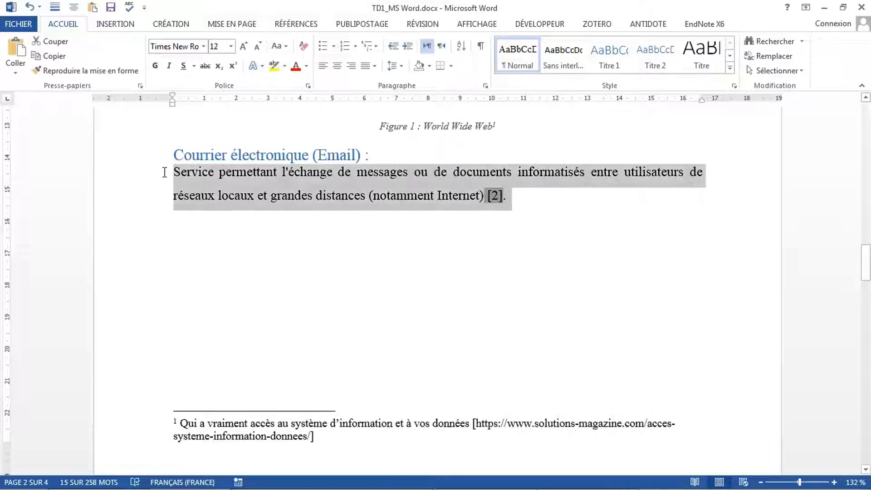
pyautogui.click(374, 66)
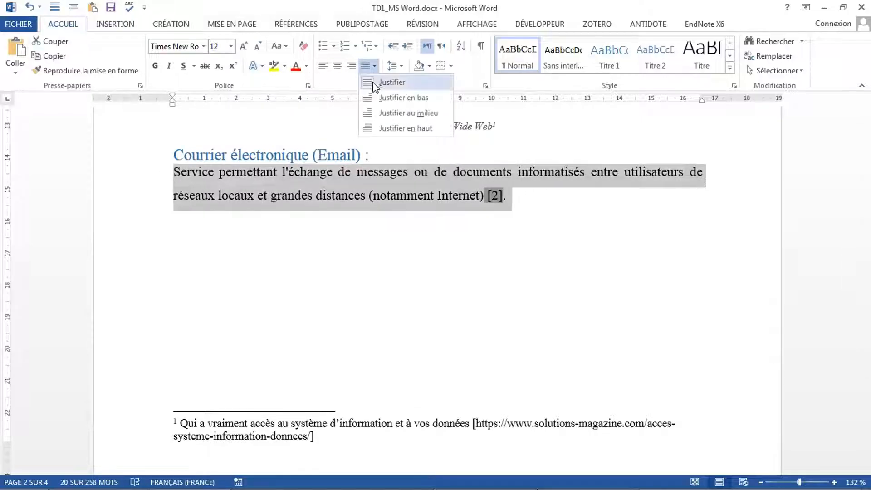
pyautogui.click(382, 85)
pyautogui.click(372, 67)
pyautogui.click(386, 85)
# Justify the paragraph under the "Transfert de fichiers (fonction FTP)" heading
pyautogui.scroll(-10, 278, 292)
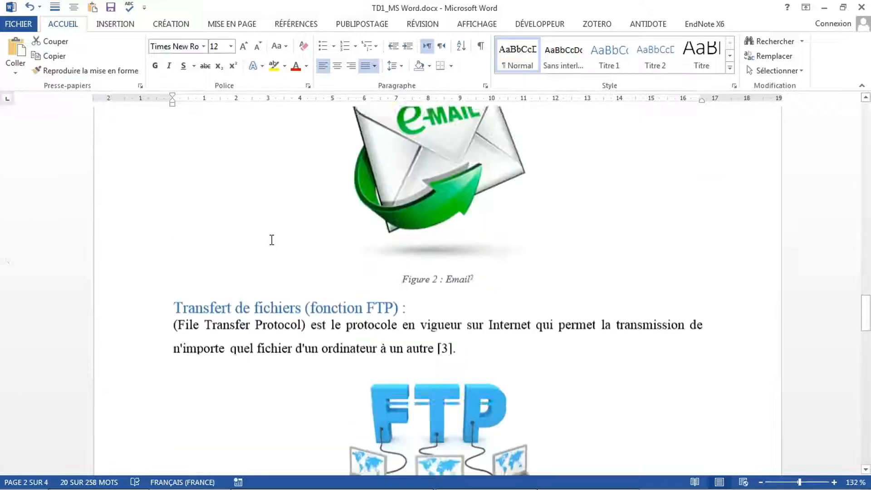
pyautogui.moveTo(174, 220); pyautogui.dragTo(502, 253)
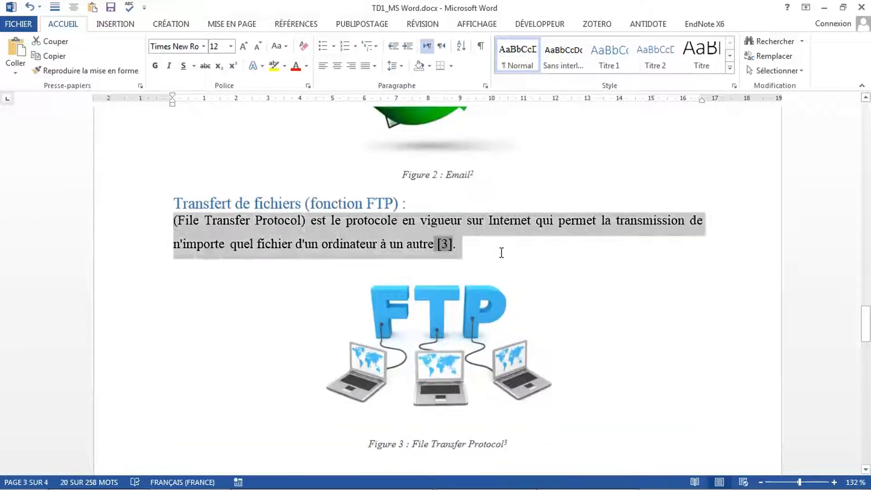
pyautogui.click(373, 66)
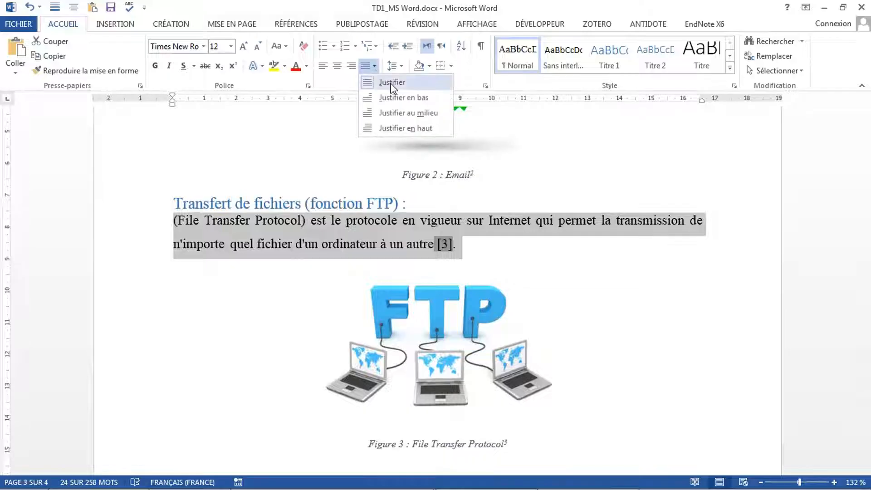
pyautogui.click(392, 85)
pyautogui.click(374, 66)
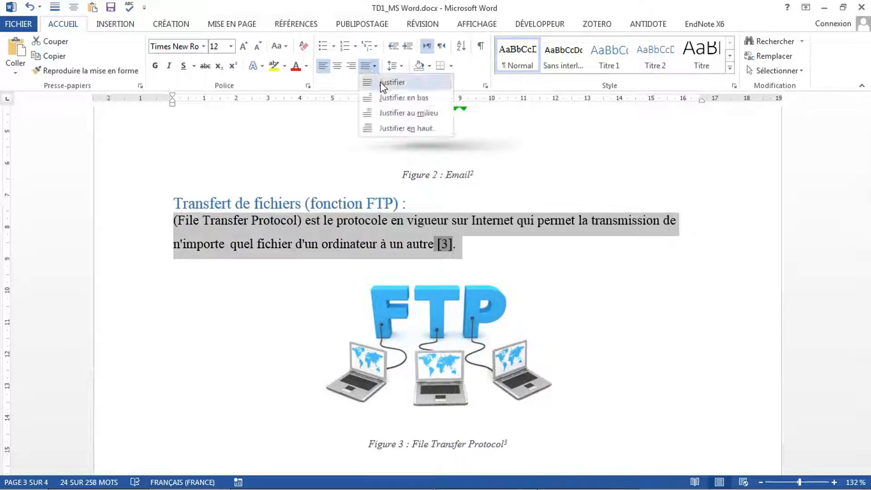
pyautogui.click(381, 82)
pyautogui.click(313, 289)
# Read the required document order under Étape 11 in TD_MS Word 2.docx, from the cover page to the references
pyautogui.scroll(-3, 325, 272)
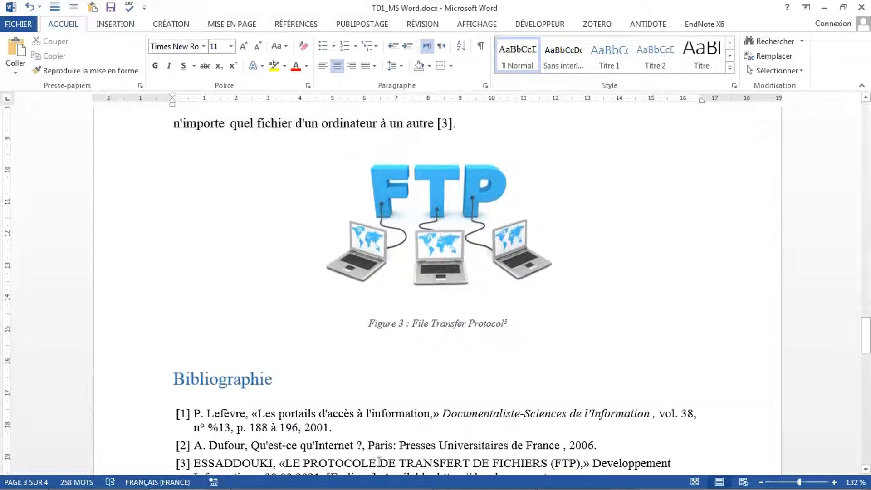
pyautogui.moveTo(411, 475)
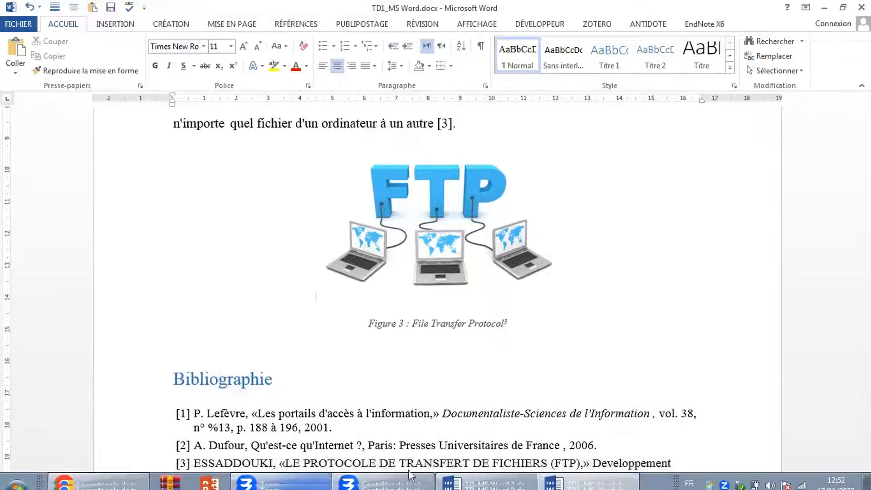
pyautogui.click(486, 475)
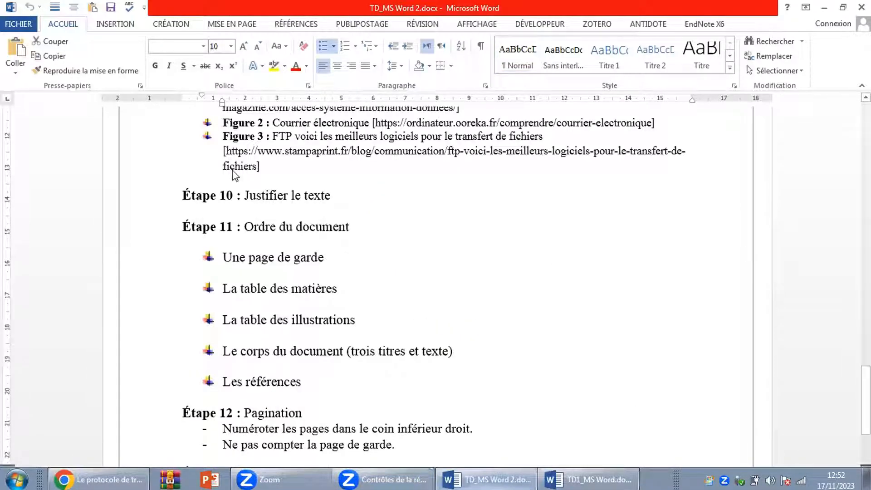
pyautogui.scroll(-3, 233, 175)
pyautogui.moveTo(245, 146); pyautogui.dragTo(359, 148)
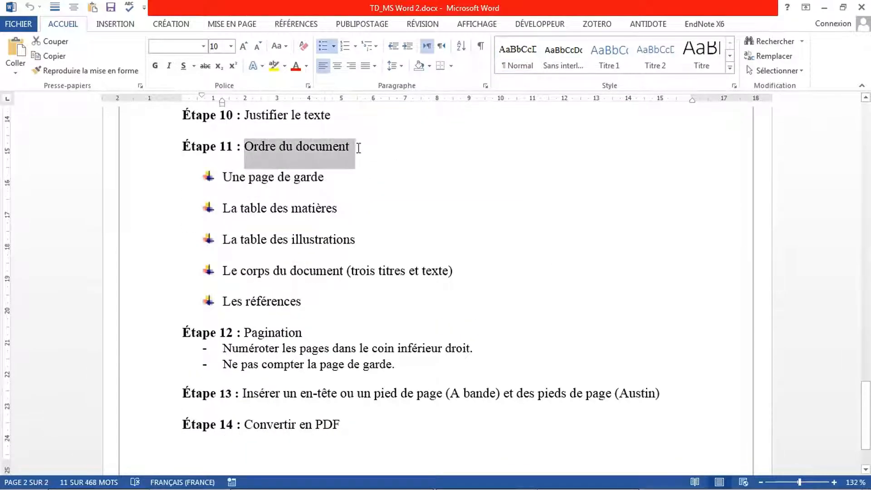
pyautogui.moveTo(223, 177); pyautogui.dragTo(329, 178)
pyautogui.moveTo(238, 209); pyautogui.dragTo(339, 210)
pyautogui.moveTo(226, 239); pyautogui.dragTo(368, 235)
pyautogui.scroll(-1, 266, 269)
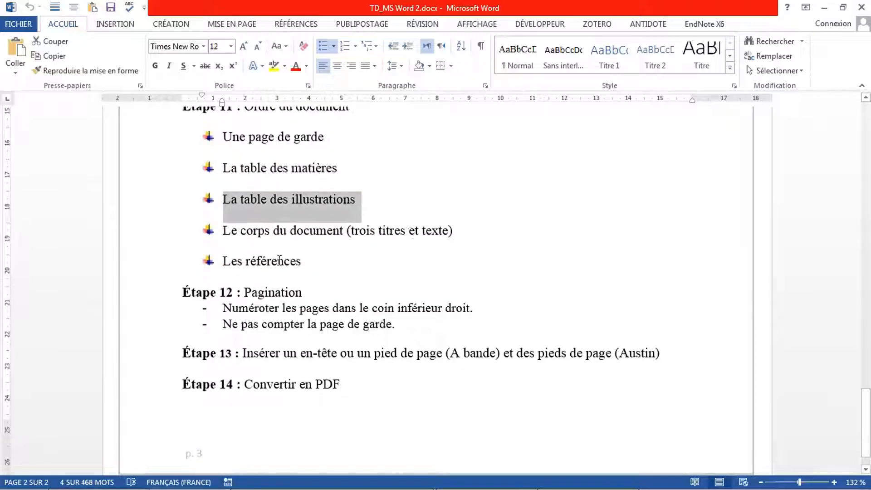
pyautogui.moveTo(228, 261); pyautogui.dragTo(304, 262)
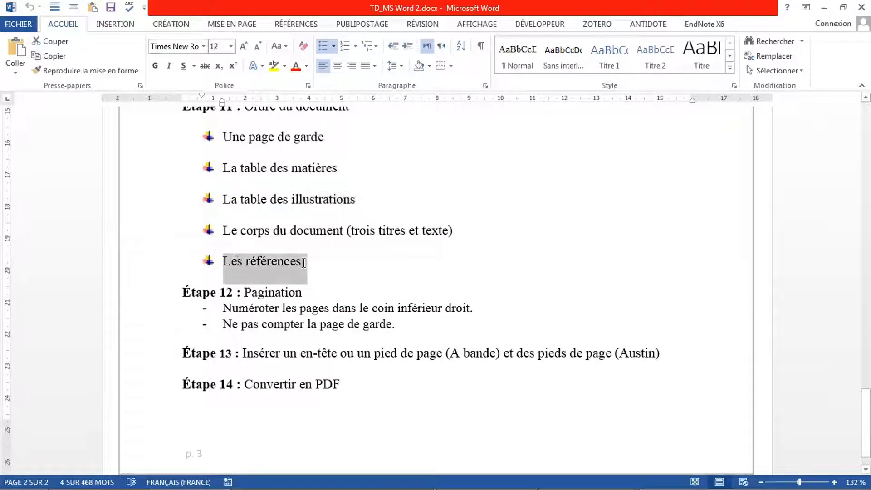
# Copy the list item "La table des illustrations" from Étape 11 and return to TD1_MS Word.docx
pyautogui.click(245, 197)
pyautogui.moveTo(227, 171); pyautogui.dragTo(325, 191)
pyautogui.click(285, 202)
pyautogui.moveTo(224, 200); pyautogui.dragTo(329, 208)
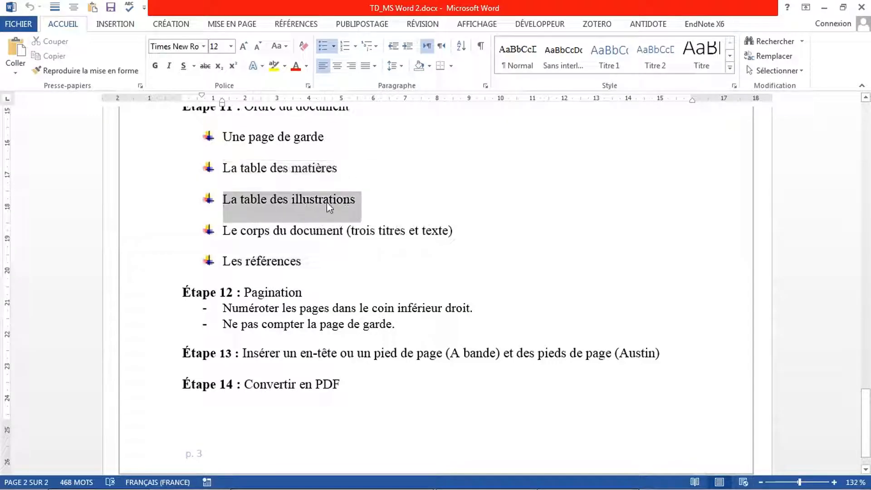
pyautogui.rightClick(298, 202)
pyautogui.click(337, 230)
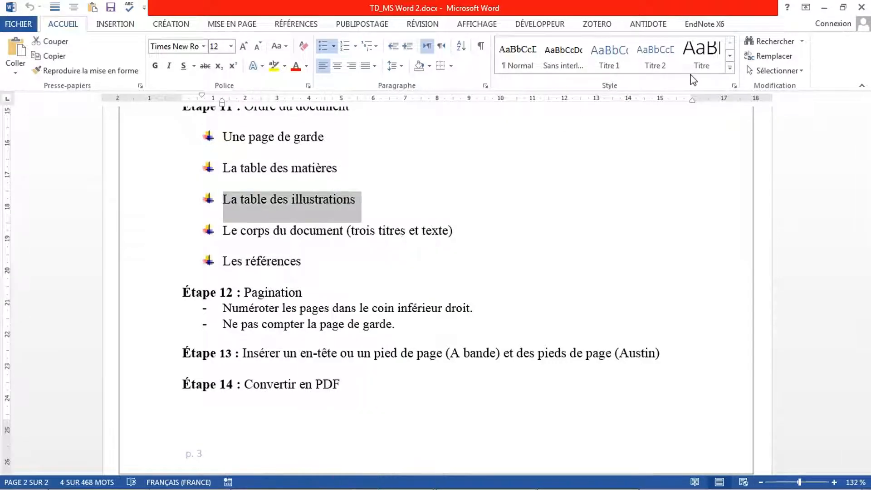
pyautogui.click(827, 7)
# Review the order of TD1_MS Word.docx from the cover page through the tables, illustrations and body text to the bibliography
pyautogui.scroll(20, 350, 259)
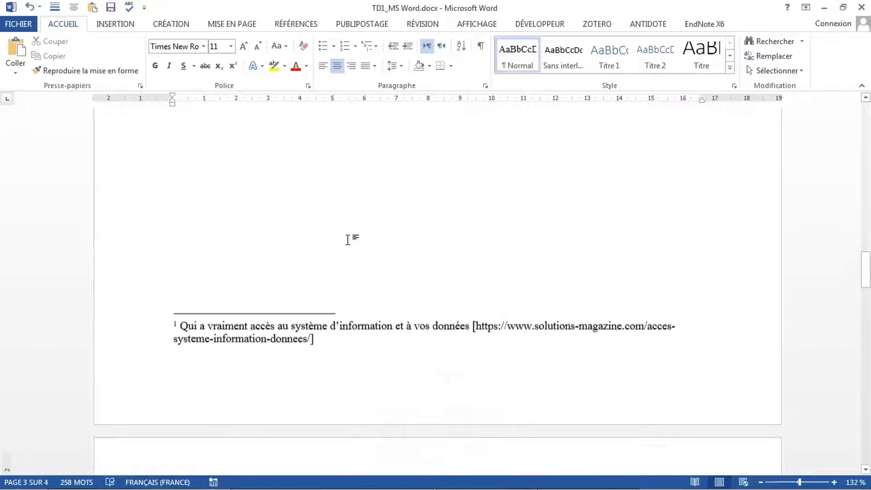
pyautogui.scroll(-4, 317, 204)
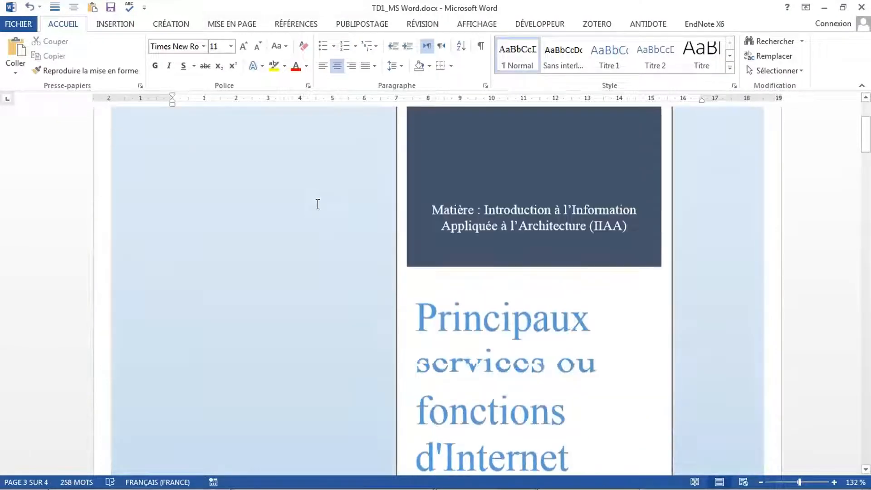
pyautogui.scroll(5, 313, 223)
pyautogui.scroll(-6, 305, 237)
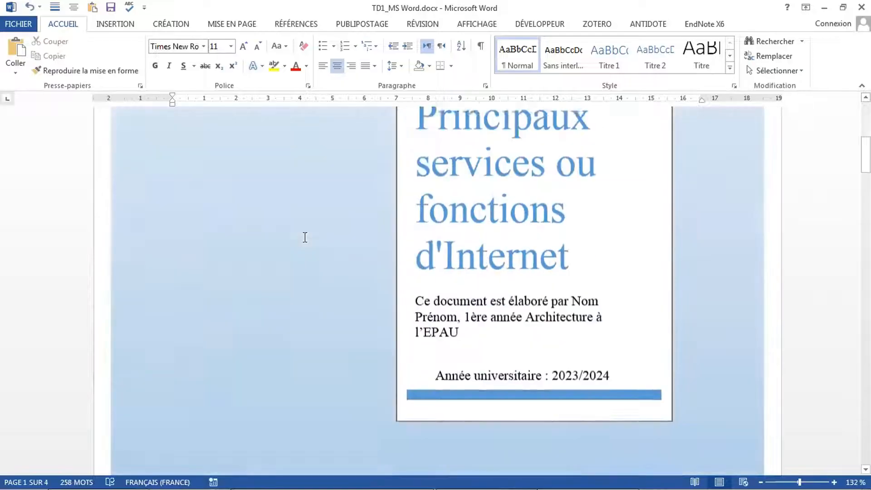
pyautogui.scroll(4, 304, 237)
pyautogui.scroll(-3, 304, 237)
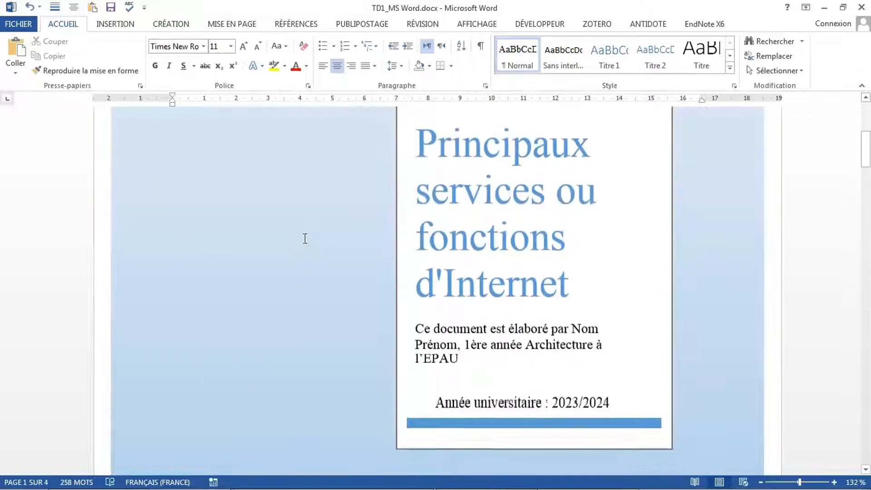
pyautogui.scroll(-5, 305, 239)
pyautogui.scroll(-5, 305, 239)
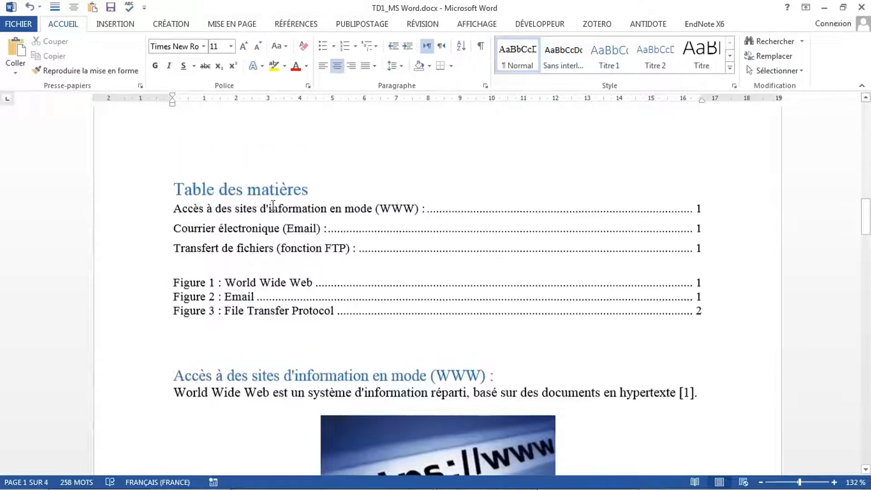
pyautogui.scroll(3, 208, 318)
pyautogui.scroll(-4, 241, 270)
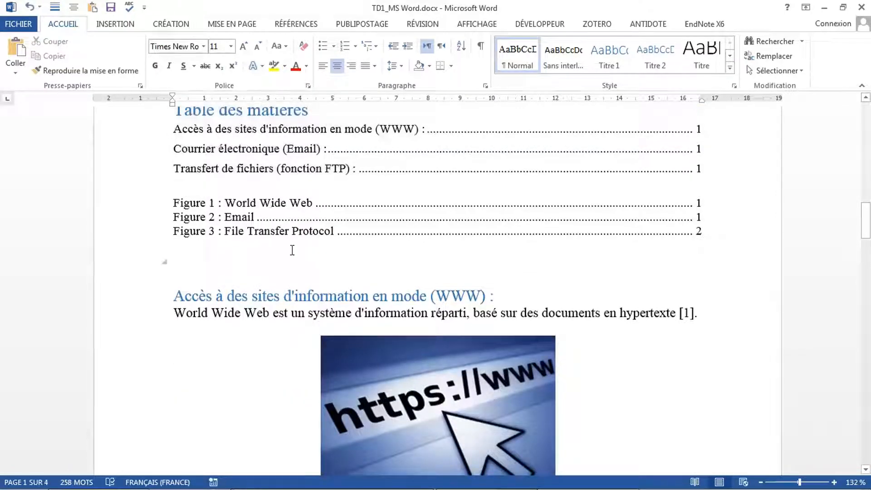
pyautogui.scroll(-3, 292, 250)
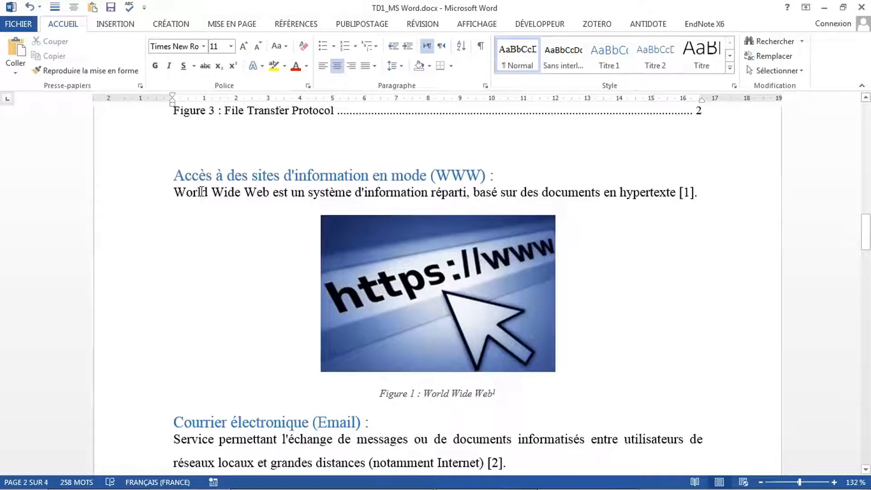
pyautogui.scroll(1, 204, 193)
pyautogui.scroll(-2, 209, 195)
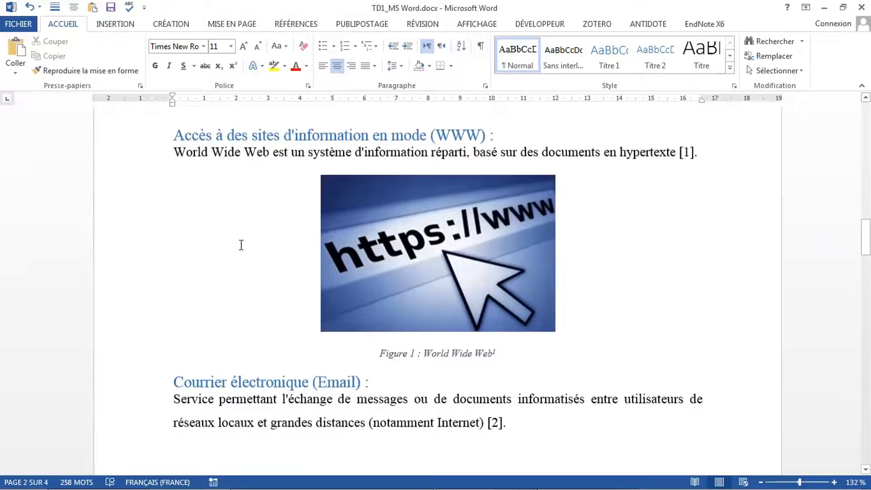
pyautogui.scroll(-12, 219, 273)
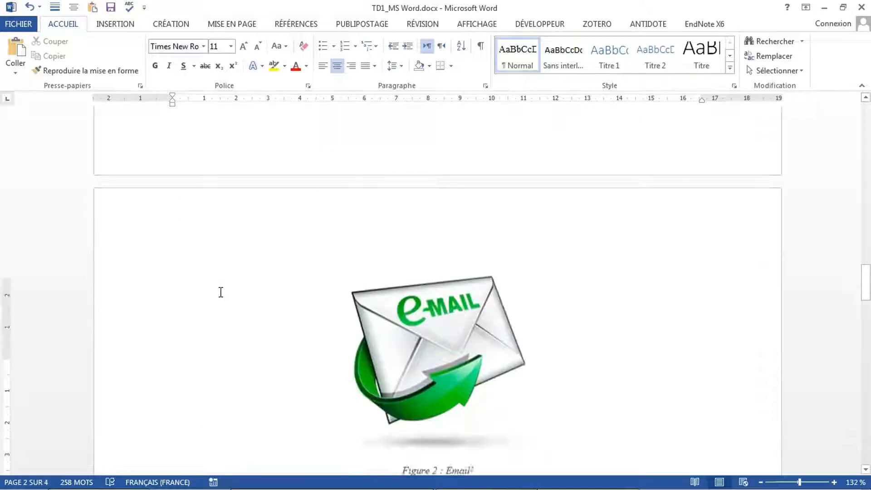
pyautogui.scroll(-12, 221, 292)
pyautogui.scroll(4, 210, 213)
pyautogui.scroll(-8, 230, 292)
pyautogui.scroll(5, 231, 292)
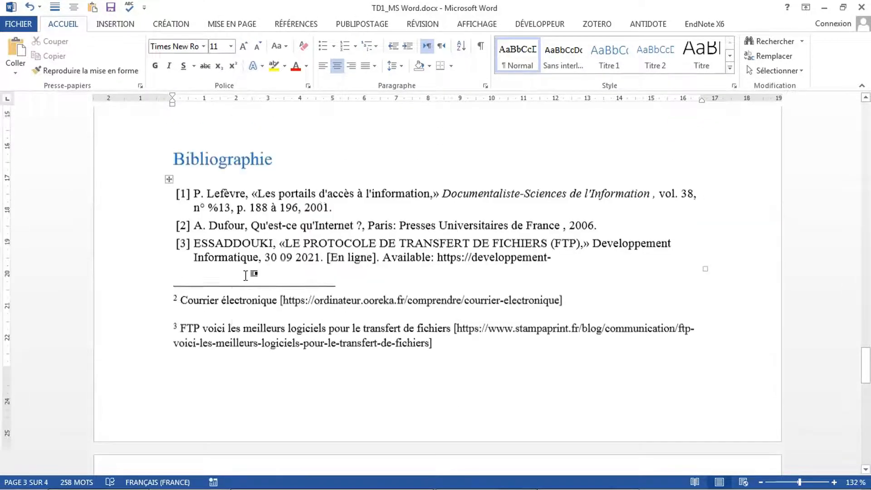
pyautogui.scroll(5, 245, 276)
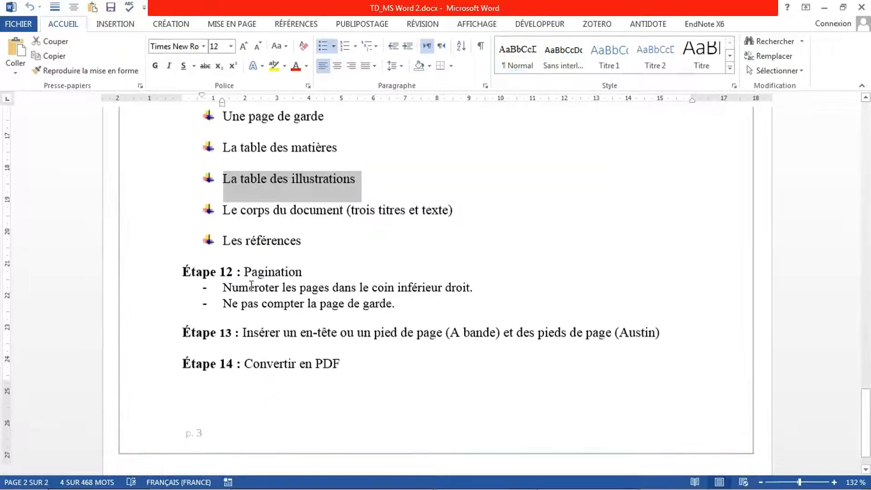
# Number the pages of TD1_MS Word.docx in the lower right corner with the Numéro normal 3 style, following Étape 12
pyautogui.scroll(-1, 256, 273)
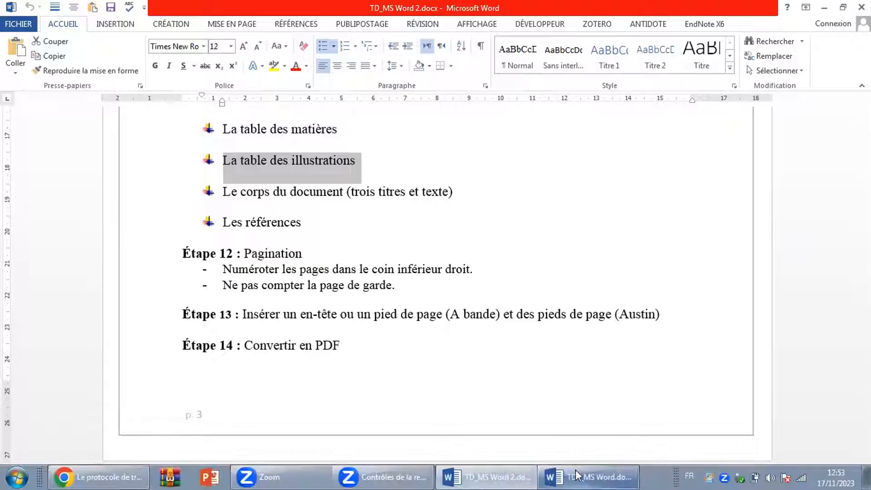
pyautogui.click(577, 475)
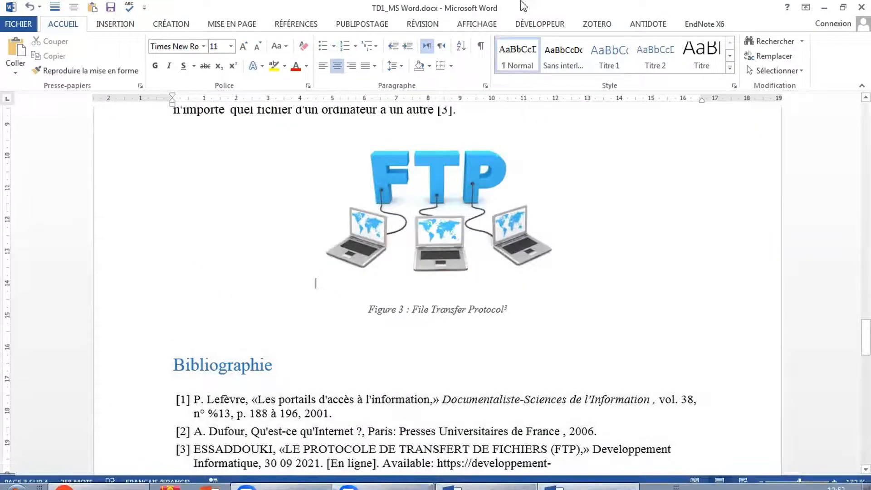
pyautogui.click(117, 26)
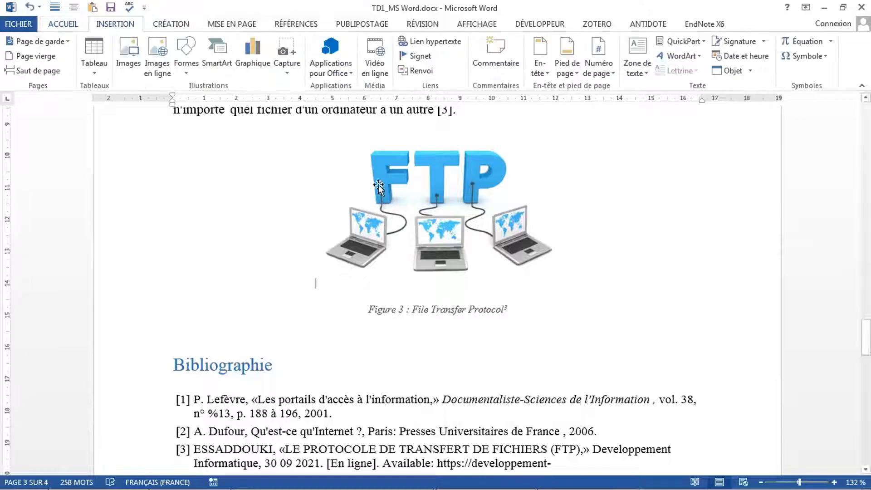
pyautogui.click(606, 75)
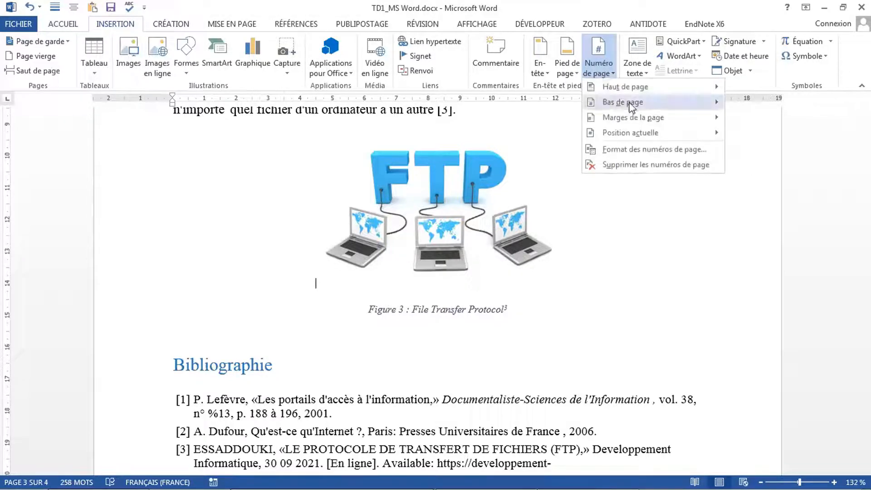
pyautogui.moveTo(647, 104)
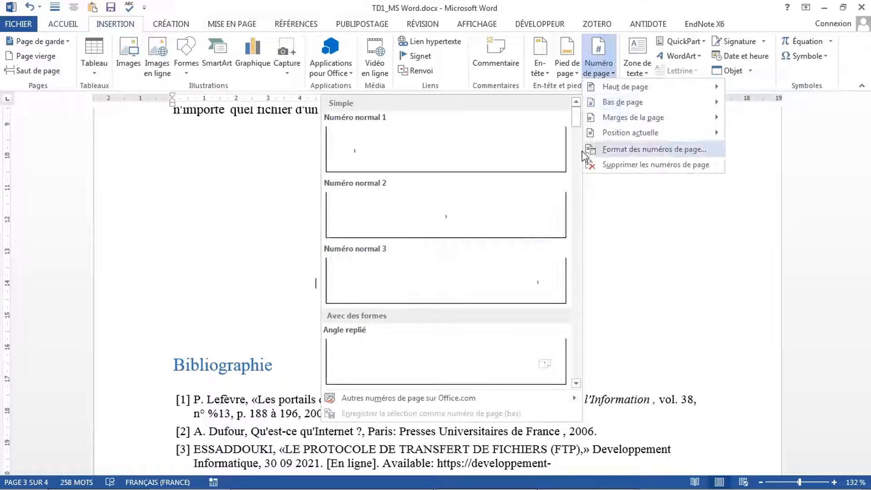
pyautogui.click(549, 290)
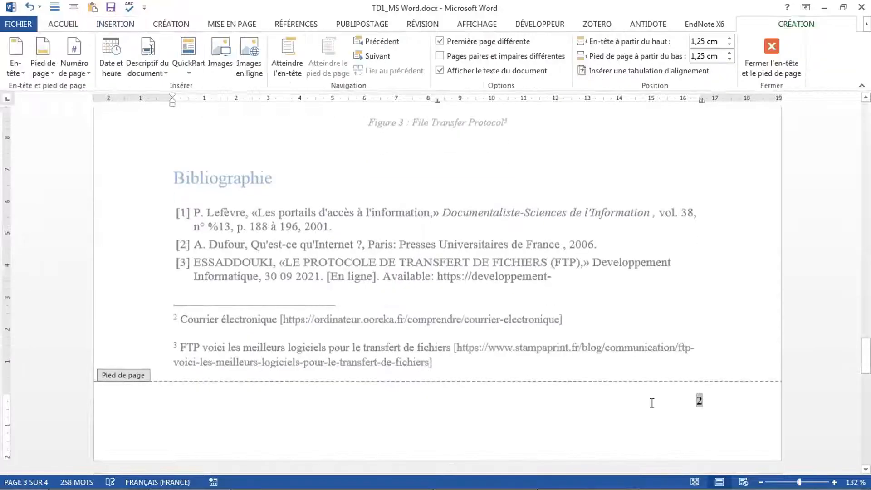
# Leave the footer and check the page numbering against the Étape 12 instruction "Ne pas compter la page de garde" in TD_MS Word 2.docx
pyautogui.scroll(20, 624, 321)
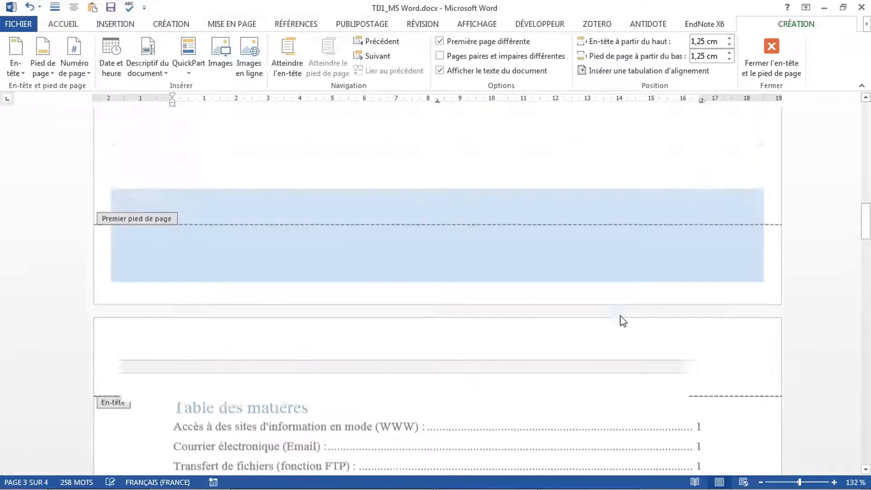
pyautogui.scroll(12, 623, 322)
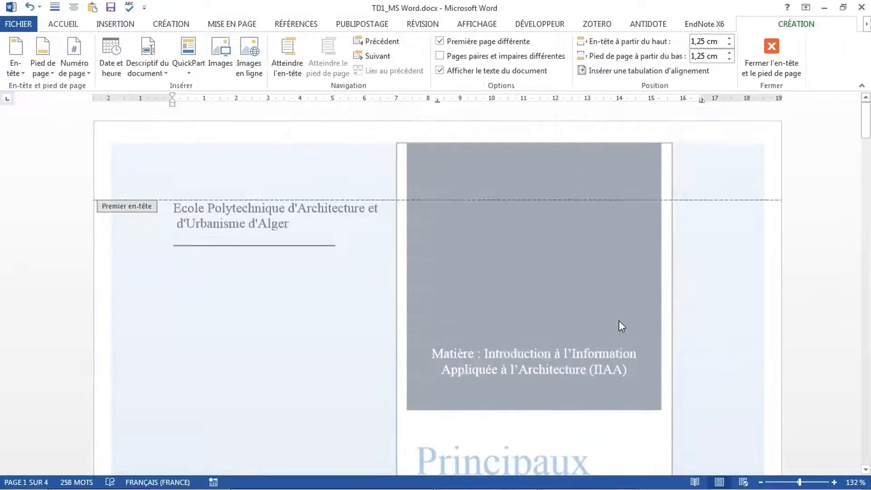
pyautogui.scroll(-15, 619, 321)
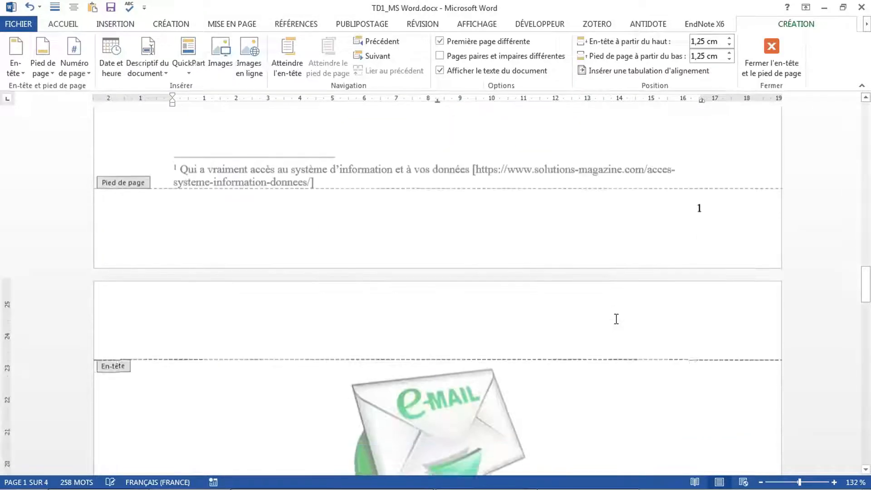
pyautogui.scroll(-9, 616, 319)
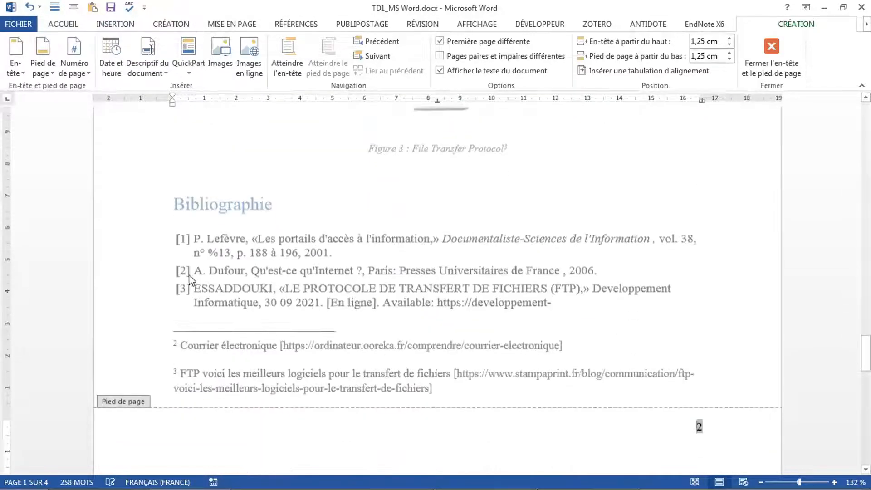
pyautogui.doubleClick(182, 275)
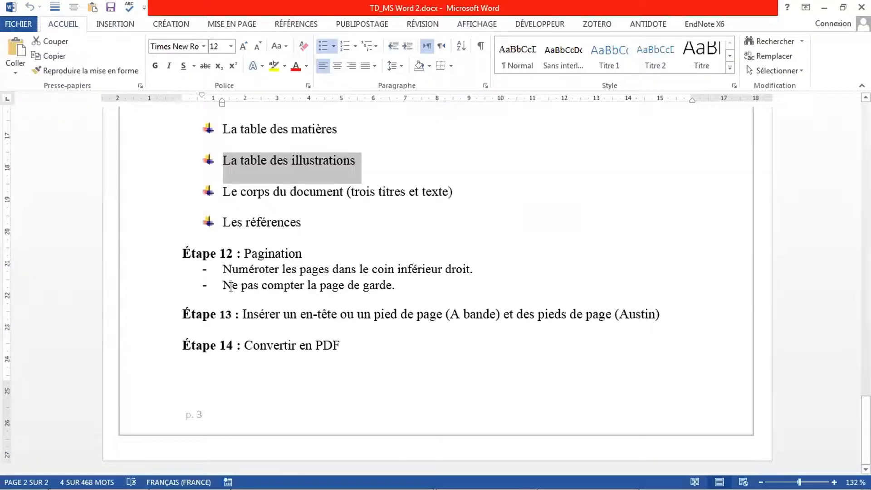
pyautogui.moveTo(231, 286); pyautogui.dragTo(396, 288)
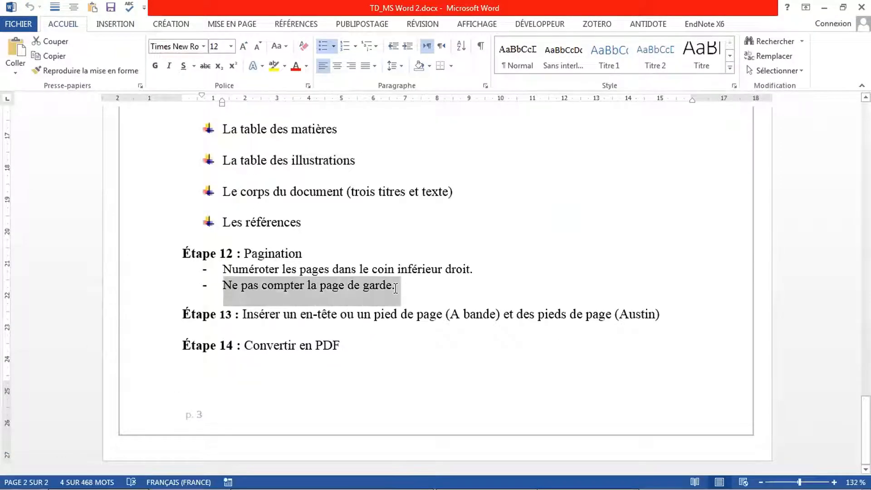
pyautogui.click(321, 286)
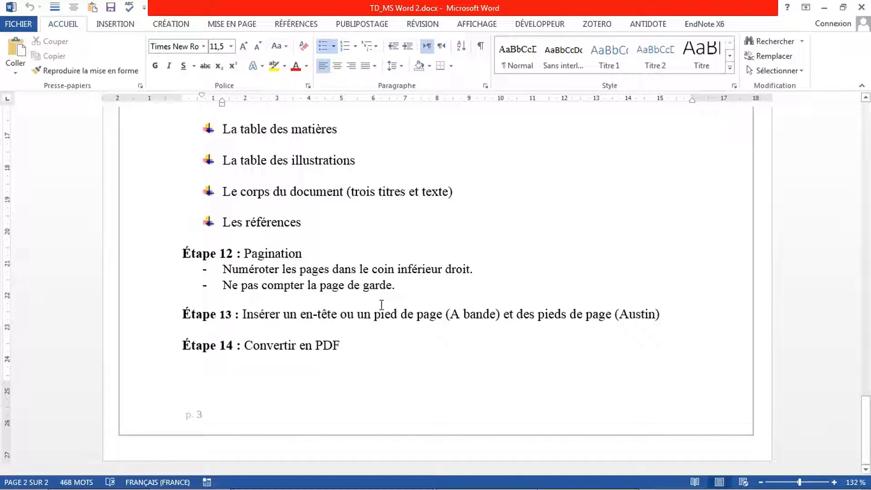
pyautogui.moveTo(481, 475)
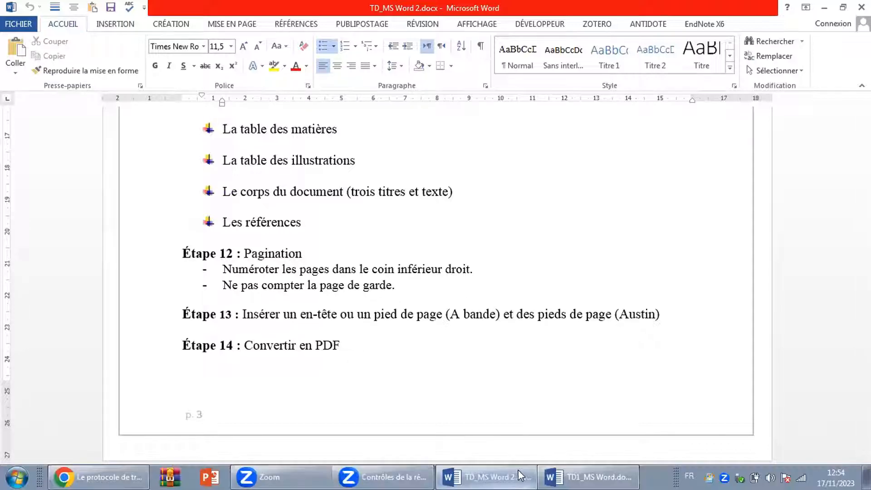
pyautogui.click(553, 475)
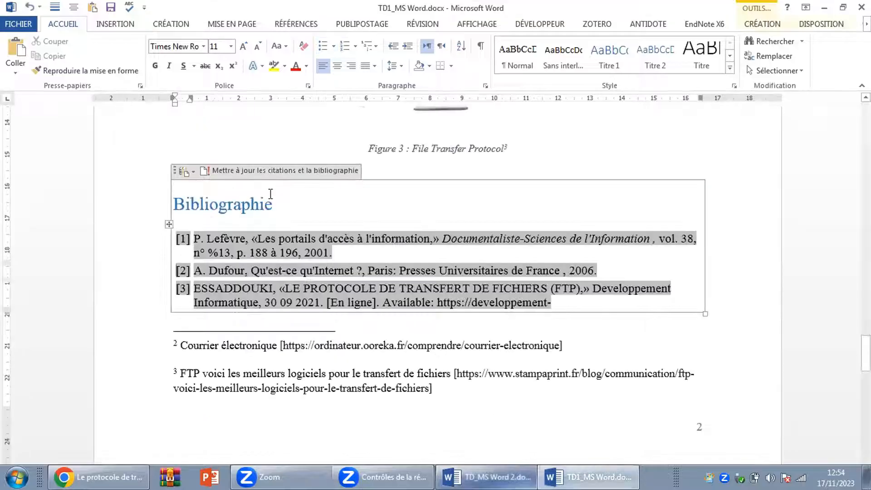
# Insert the built-in À bandes header in TD1_MS Word.docx
pyautogui.scroll(20, 150, 175)
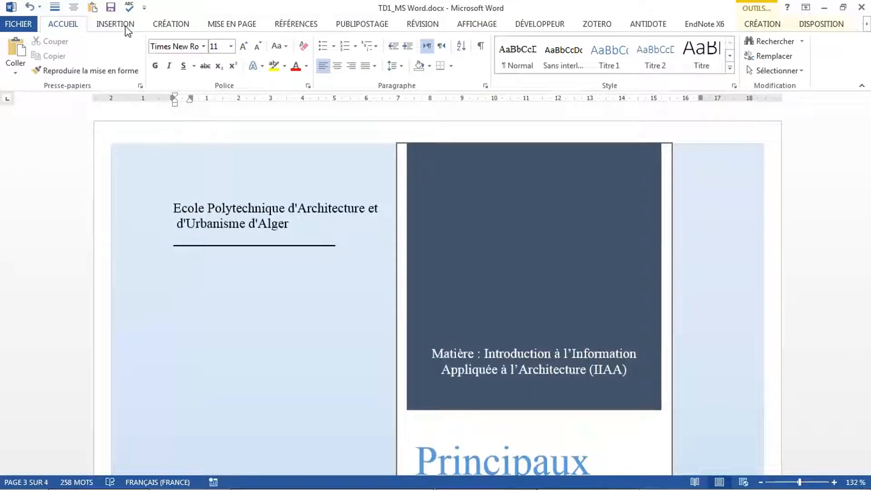
pyautogui.click(127, 26)
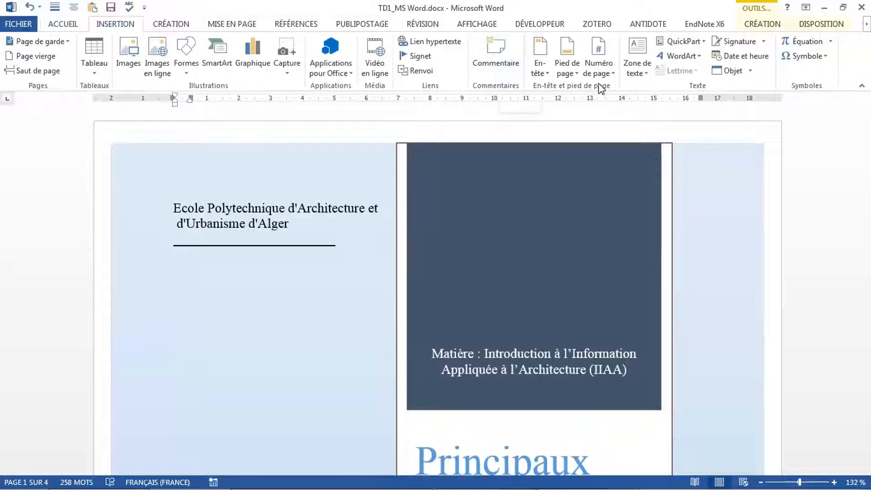
pyautogui.click(547, 75)
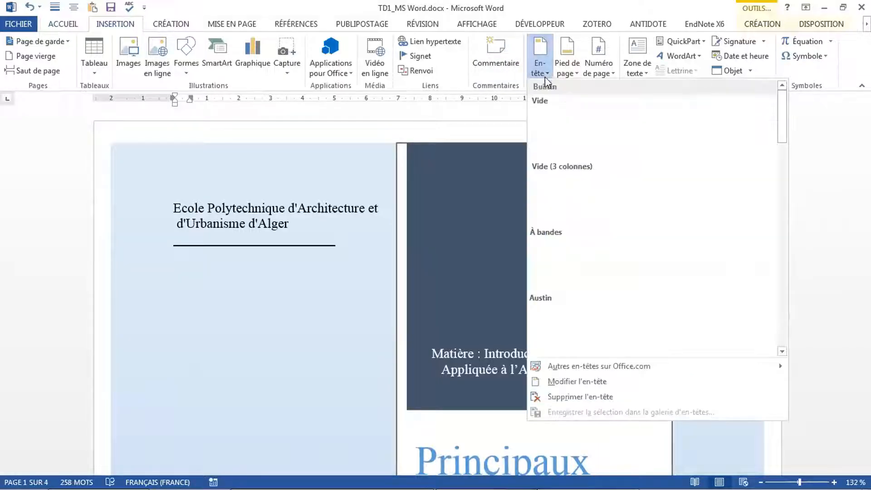
pyautogui.click(569, 260)
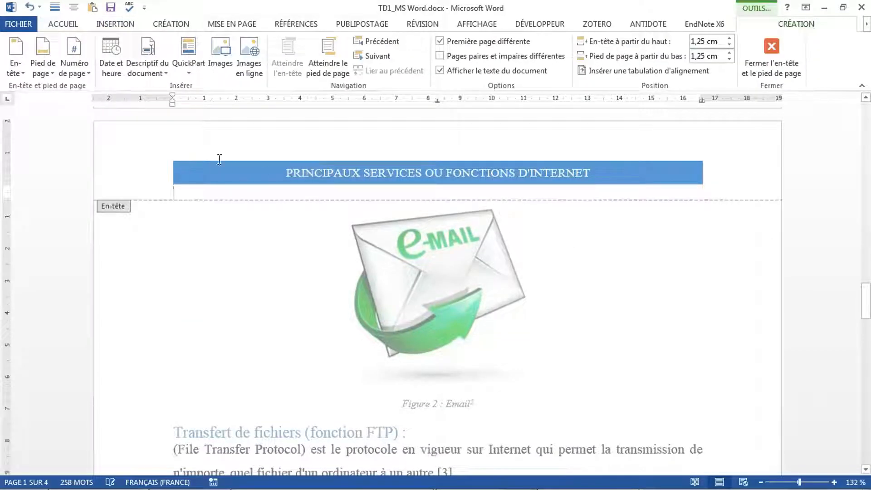
# Check the banded header's title across the pages and compare it with Étape 13 in TD_MS Word 2.docx
pyautogui.moveTo(288, 174); pyautogui.dragTo(571, 173)
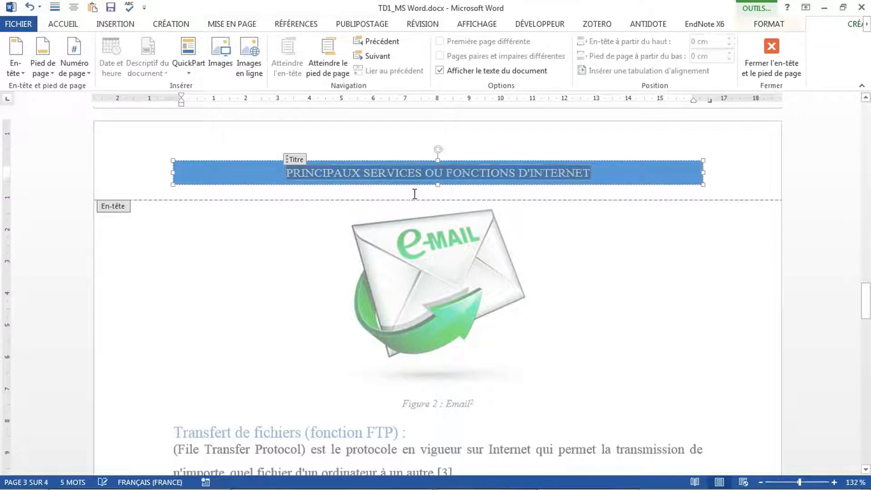
pyautogui.scroll(-15, 415, 193)
pyautogui.scroll(10, 411, 185)
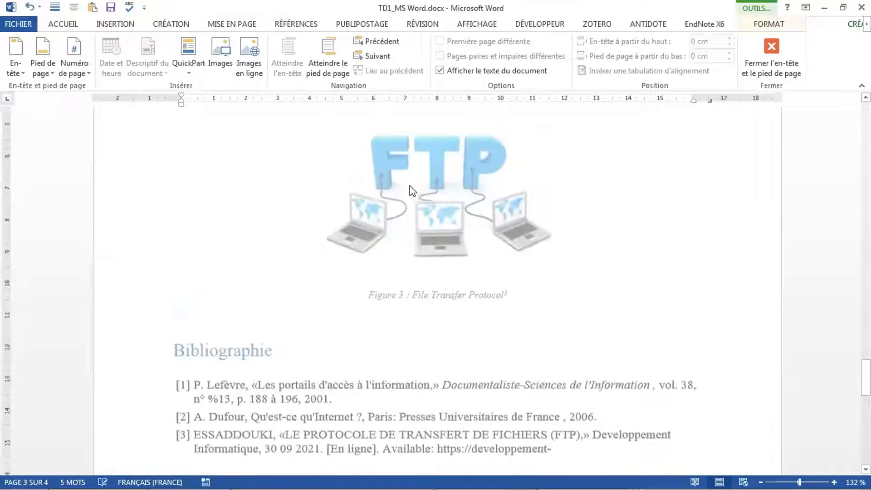
pyautogui.scroll(20, 410, 191)
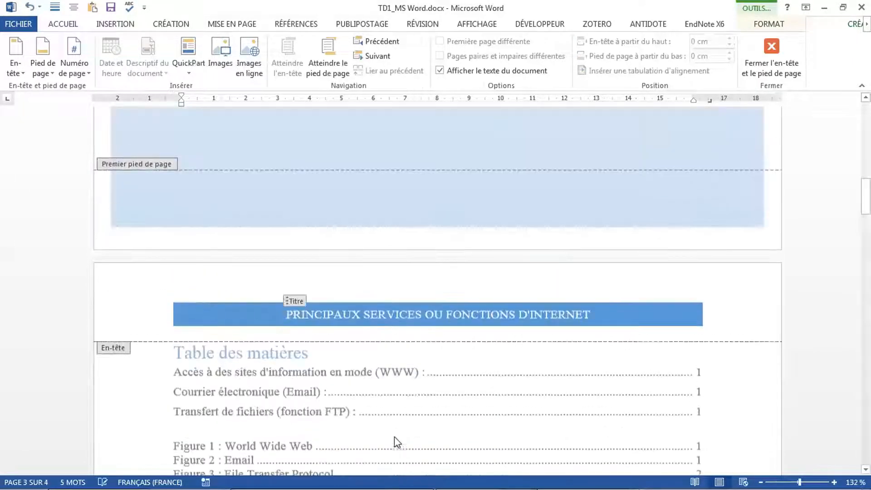
pyautogui.click(478, 470)
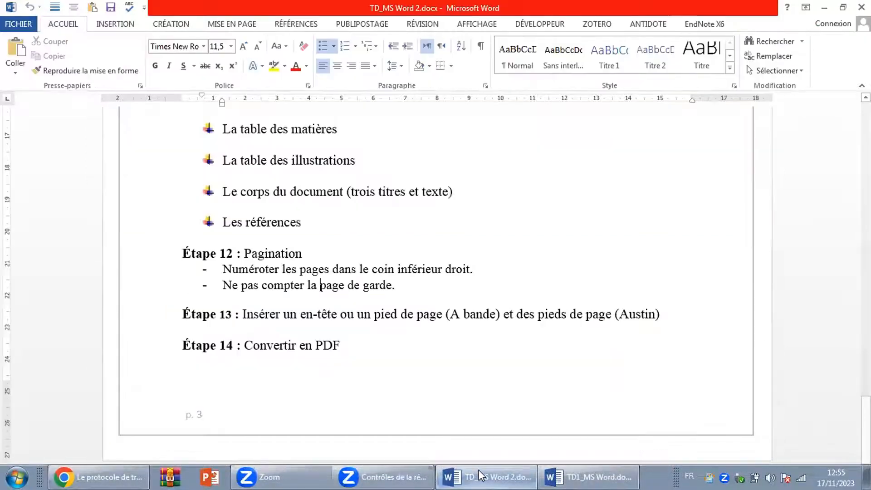
pyautogui.click(478, 469)
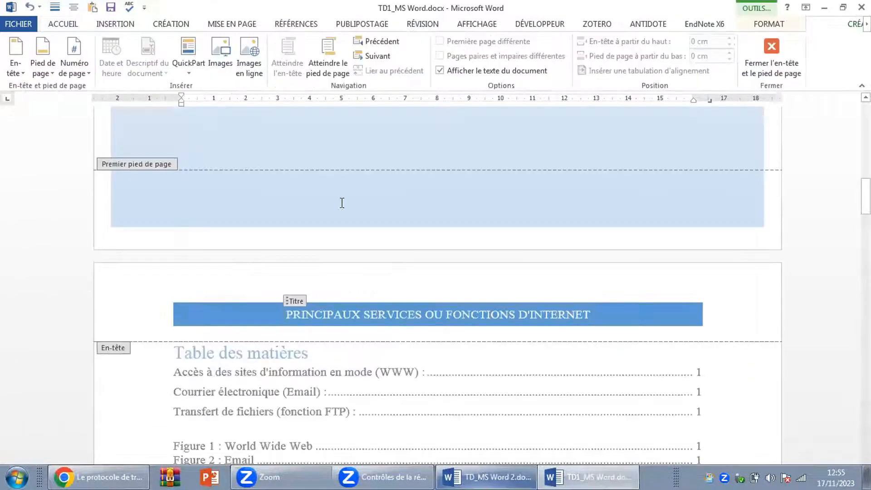
# Leave header editing and return to the body text of TD1_MS Word.docx around the table of contents
pyautogui.scroll(-3, 234, 240)
pyautogui.doubleClick(170, 276)
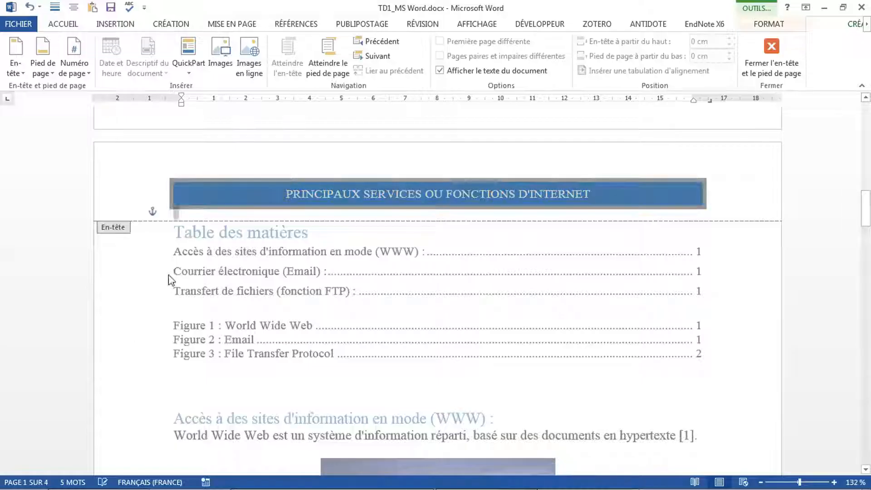
pyautogui.doubleClick(154, 323)
pyautogui.scroll(-4, 154, 310)
pyautogui.click(154, 309)
pyautogui.scroll(5, 166, 363)
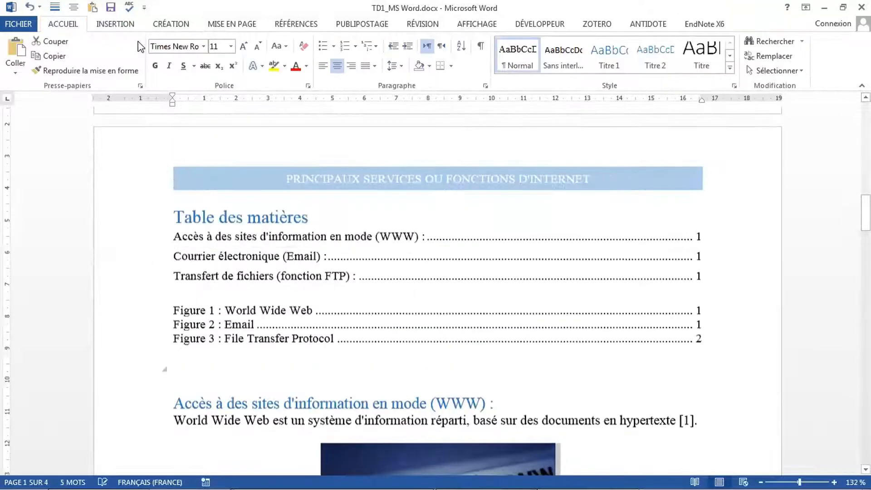
# Insert the built-in Austin footer in TD1_MS Word.docx
pyautogui.click(117, 26)
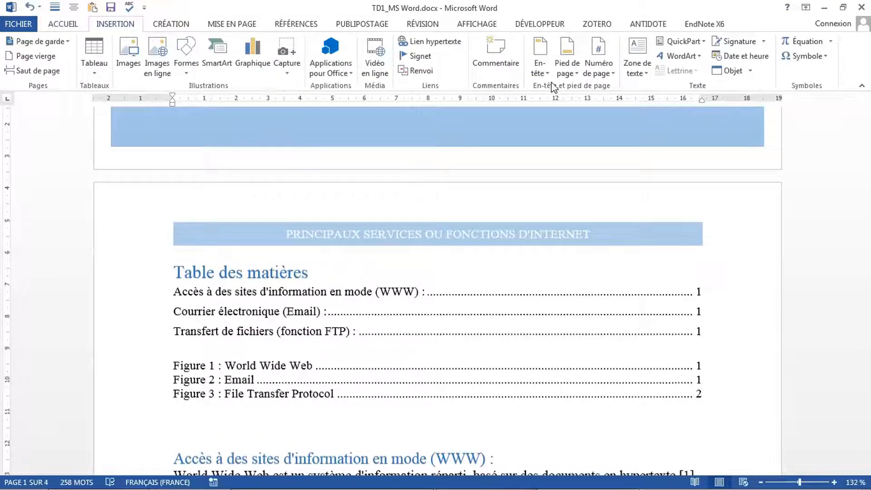
pyautogui.click(567, 73)
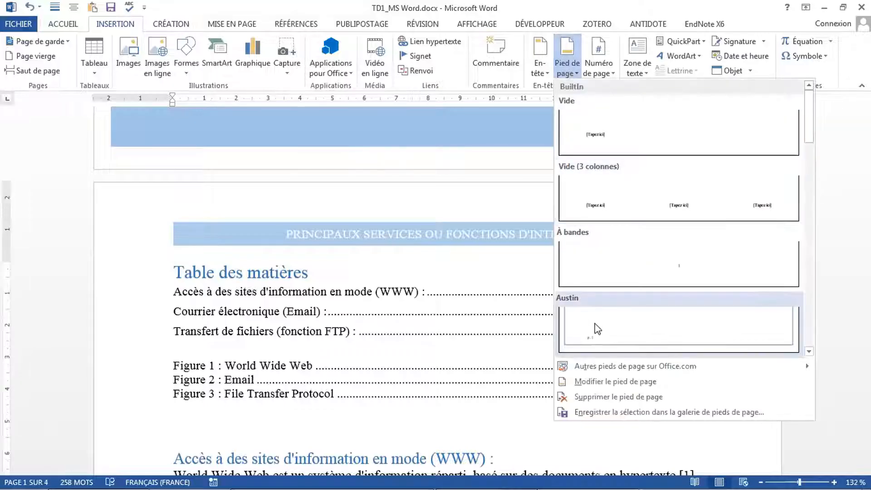
pyautogui.click(598, 329)
pyautogui.scroll(-2, 301, 340)
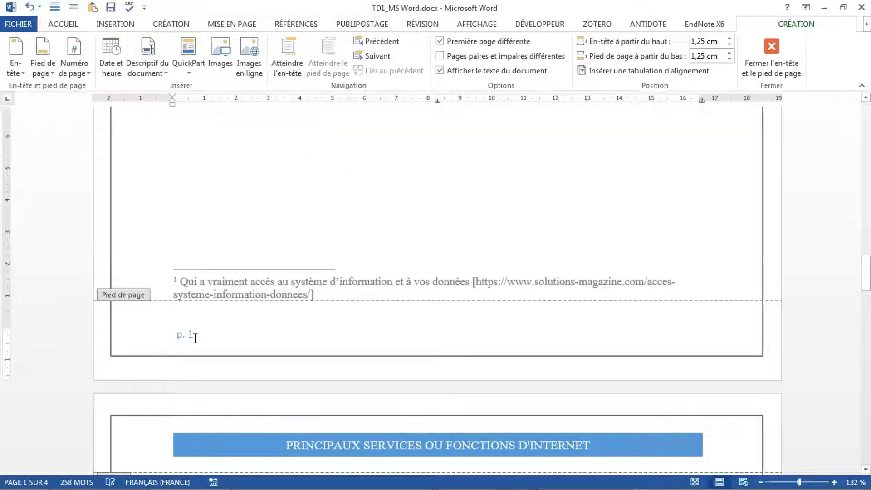
# Select the page number in the Austin footer, and leave footer editing by returning to the cover page body
pyautogui.tripleClick(180, 332)
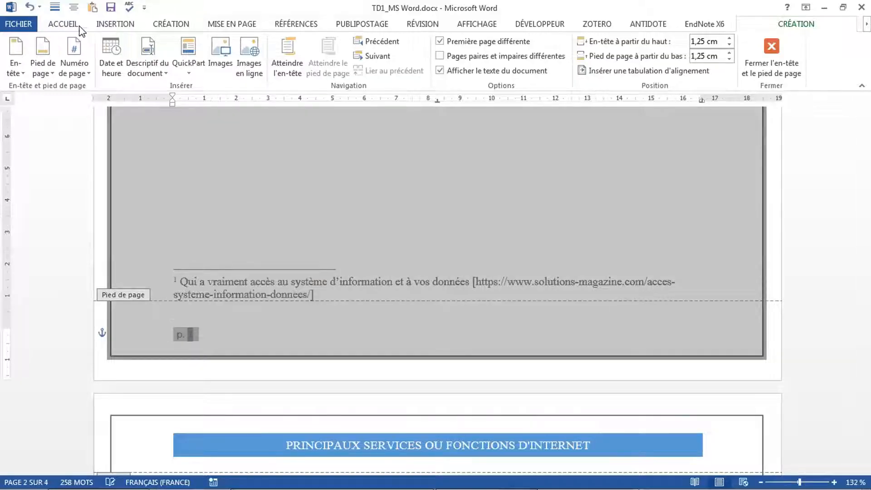
pyautogui.scroll(20, 323, 208)
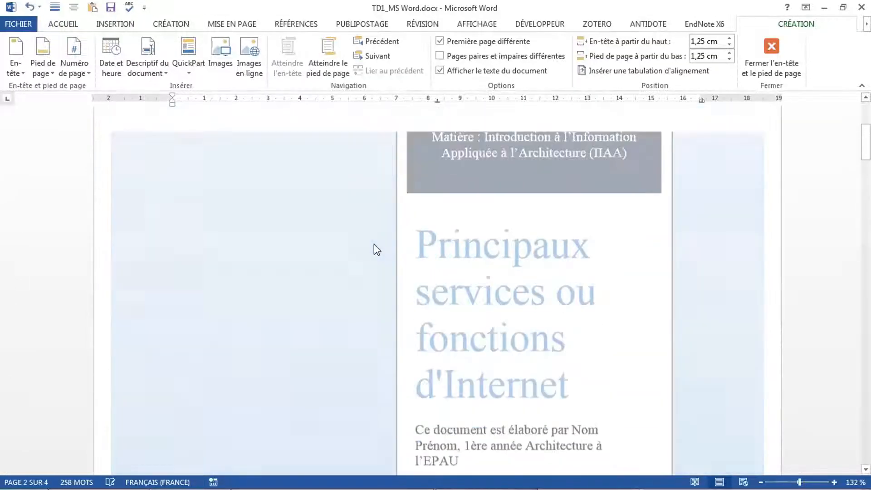
pyautogui.scroll(-4, 318, 263)
pyautogui.doubleClick(307, 282)
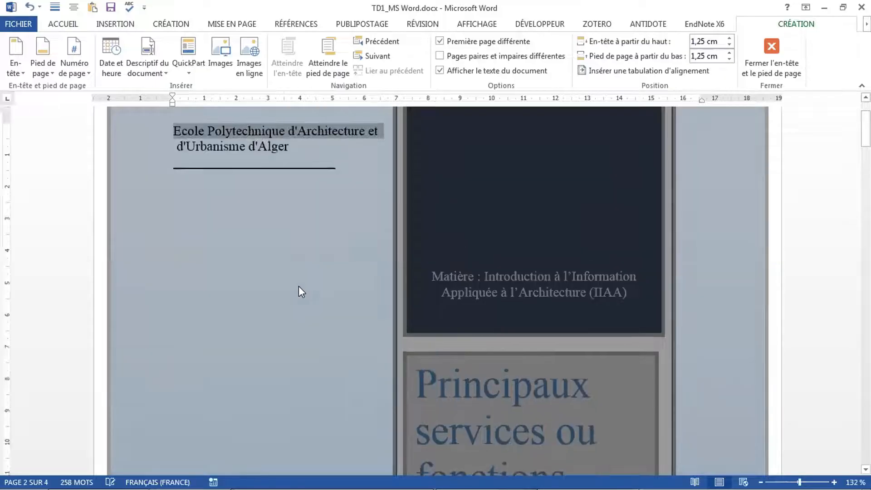
pyautogui.scroll(-5, 298, 279)
pyautogui.scroll(-4, 298, 279)
pyautogui.click(173, 285)
pyautogui.scroll(2, 173, 274)
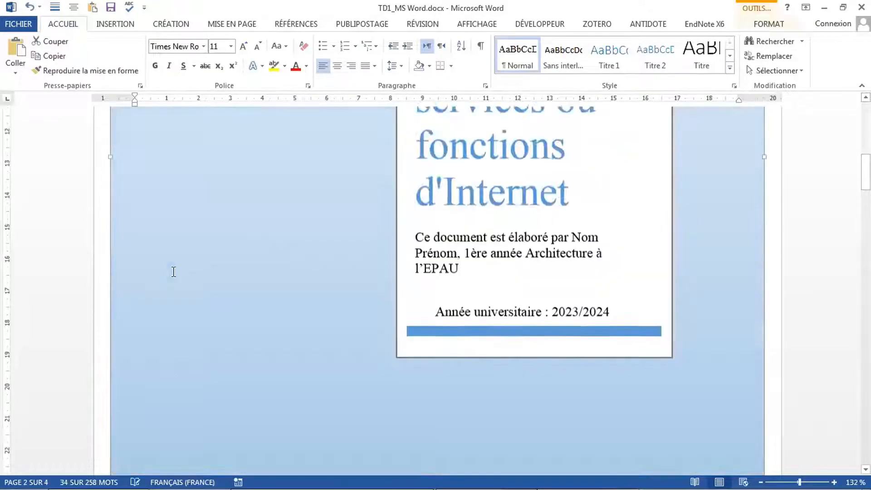
# Check the page border, banded header and footer page numbers on every page after the cover page
pyautogui.scroll(-6, 174, 274)
pyautogui.scroll(-8, 173, 274)
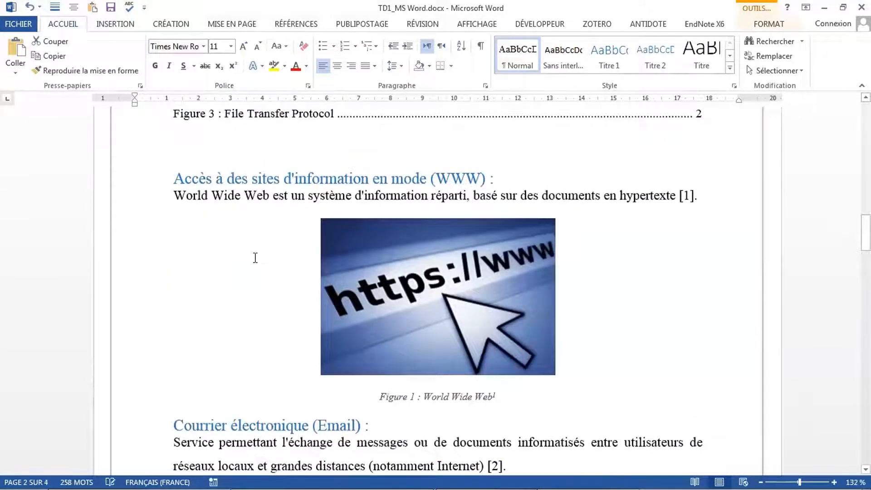
pyautogui.click(116, 25)
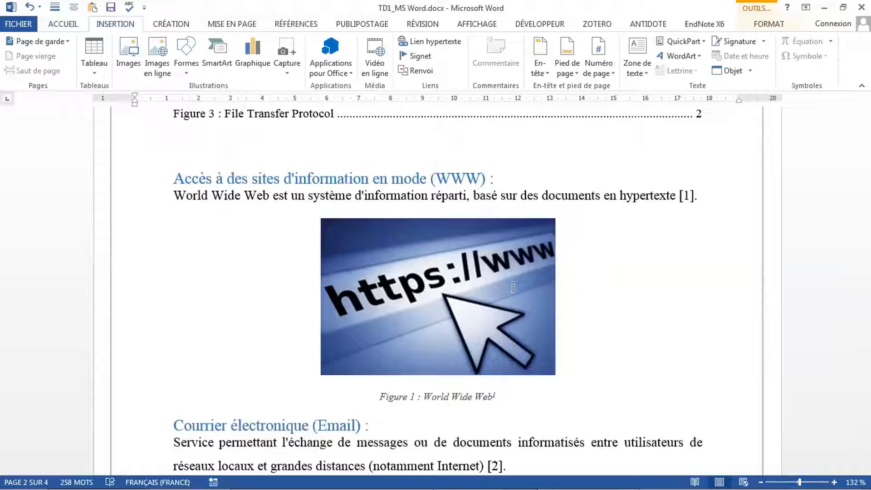
pyautogui.scroll(-8, 683, 207)
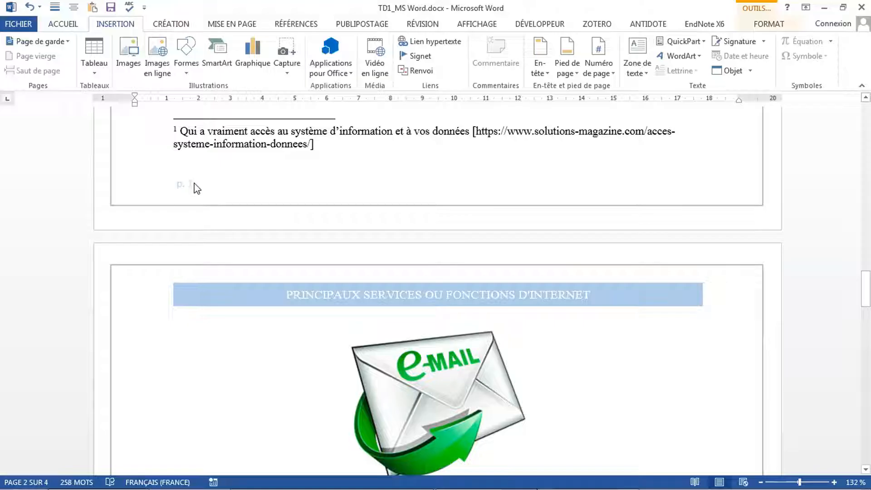
pyautogui.scroll(-15, 210, 212)
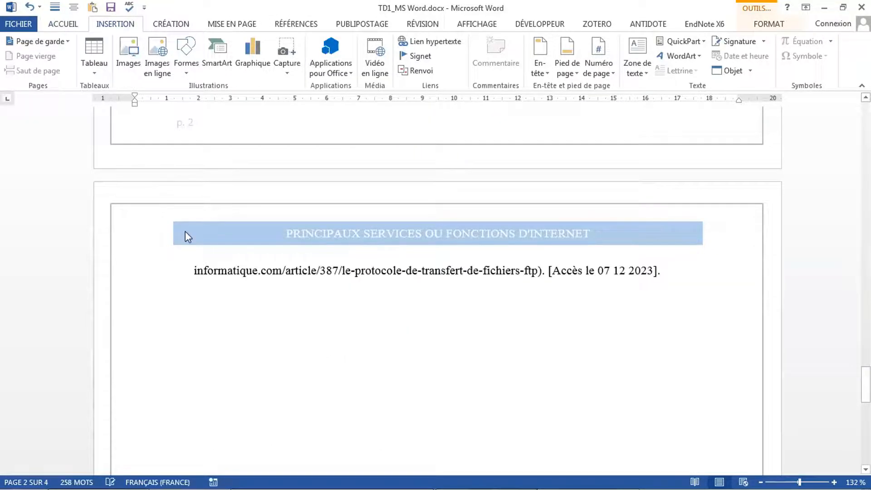
pyautogui.scroll(-4, 190, 229)
pyautogui.scroll(12, 196, 230)
pyautogui.scroll(8, 202, 229)
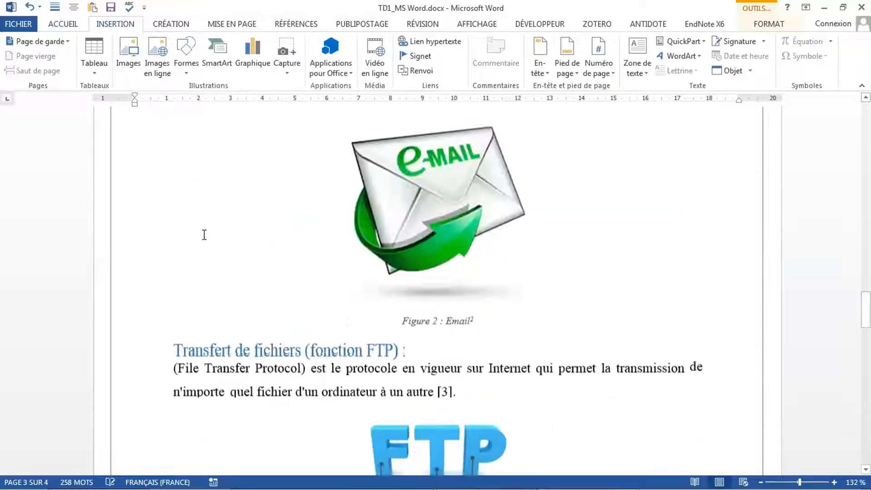
# Consult Étape 14 in TD_MS Word 2.docx and return to TD1_MS Word.docx
pyautogui.moveTo(500, 475)
pyautogui.click(528, 476)
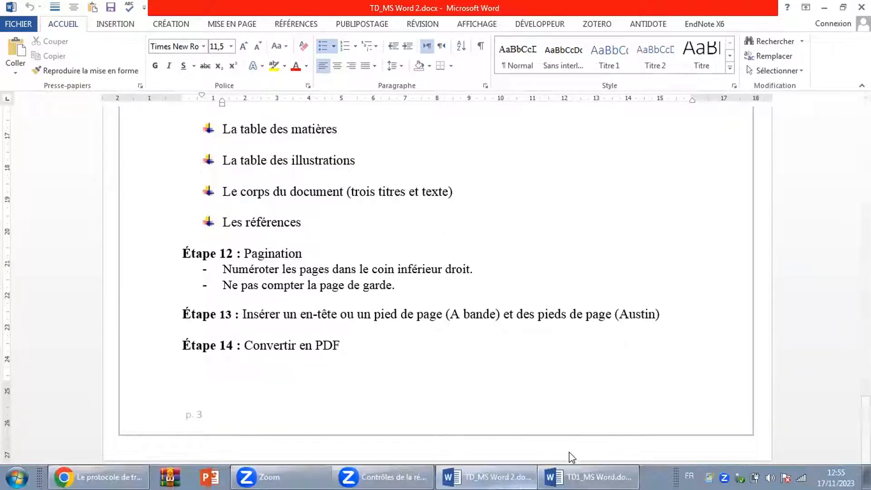
pyautogui.click(490, 484)
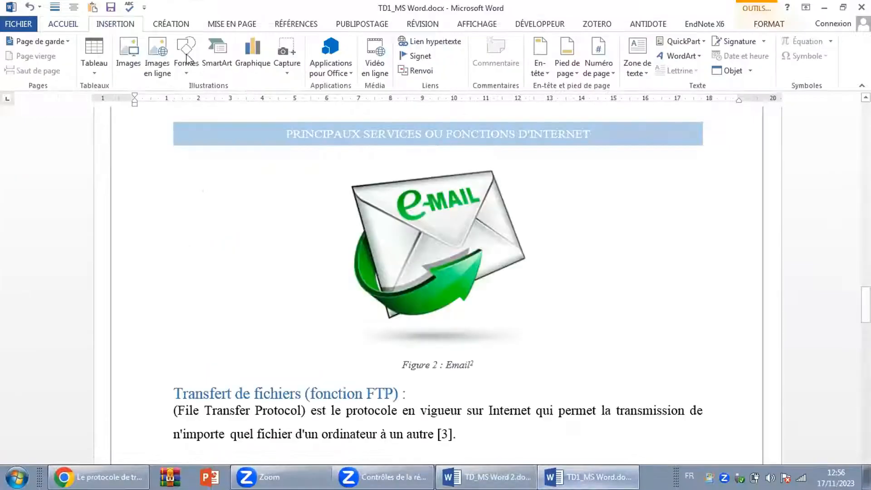
# Save a copy of the document on the Bureau in PDF format as TD1_MS Word.pdf
pyautogui.click(13, 27)
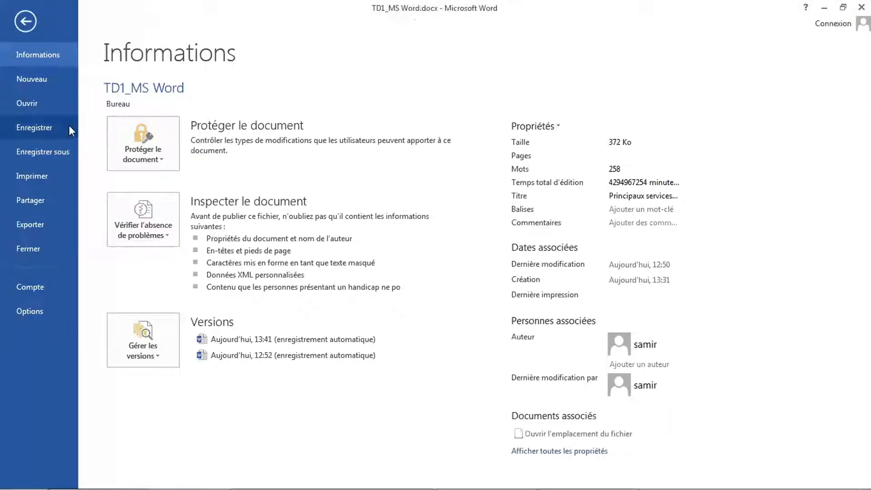
pyautogui.click(47, 154)
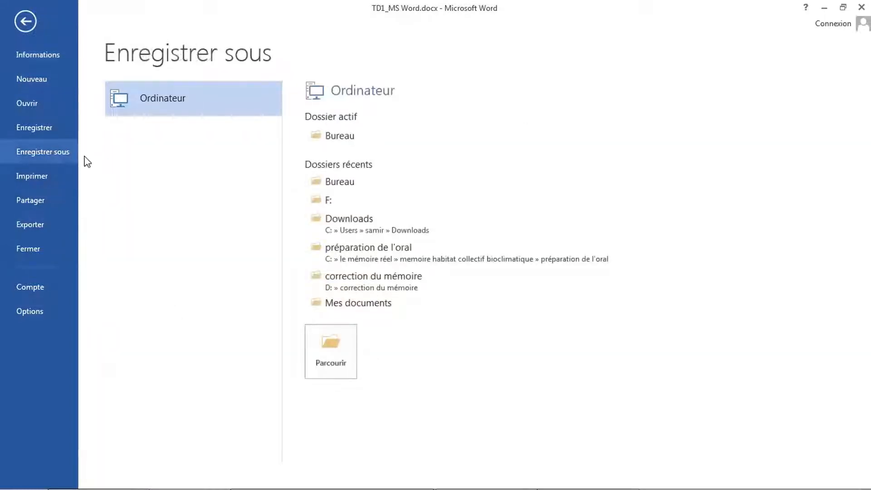
pyautogui.click(326, 337)
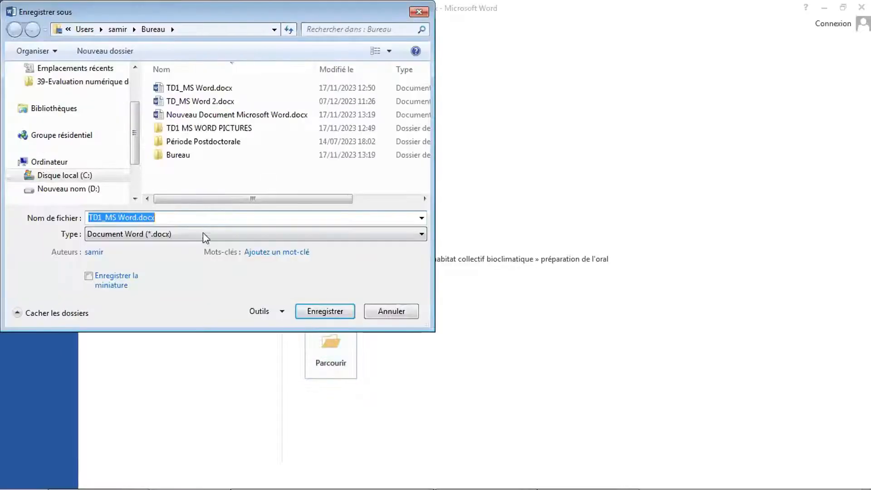
pyautogui.click(200, 236)
pyautogui.click(138, 303)
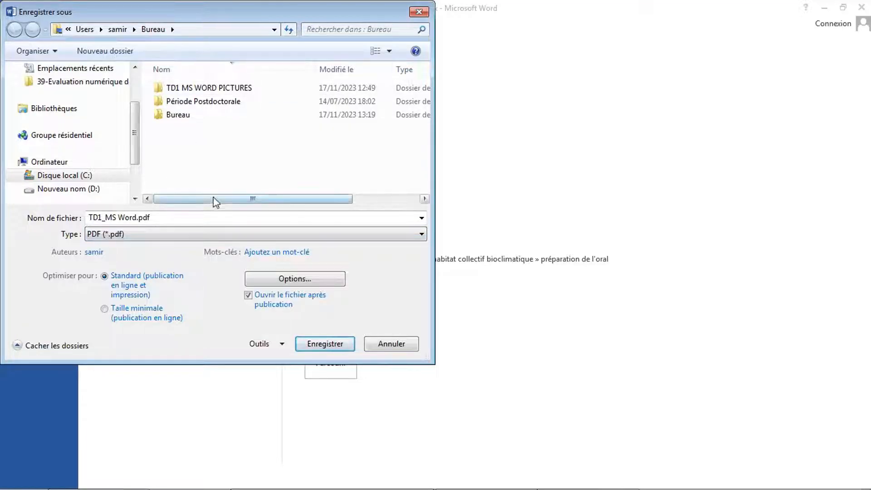
pyautogui.click(325, 345)
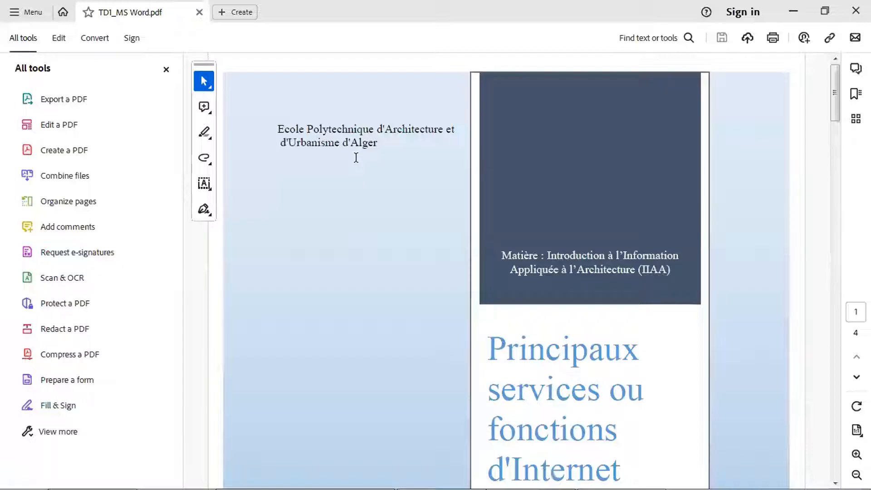
# Review TD1_MS Word.pdf from the cover page to the end, checking the banded header, page border, figures and page numbers
pyautogui.scroll(-8, 355, 157)
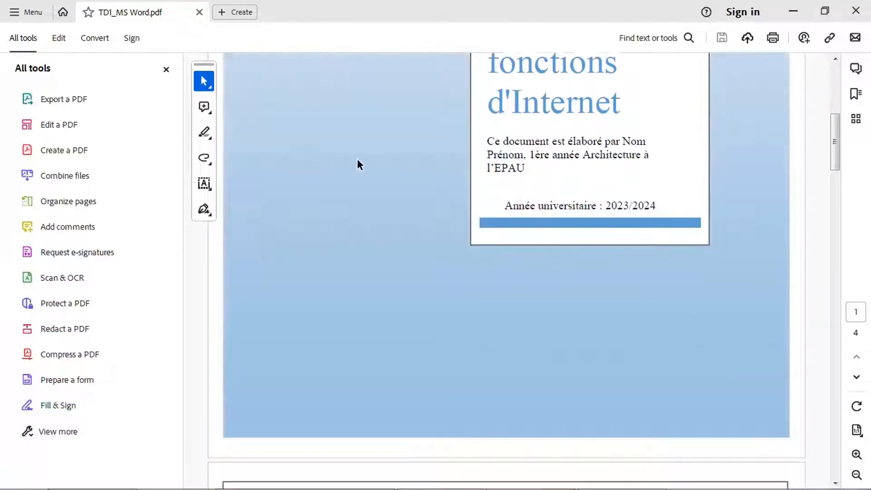
pyautogui.scroll(-14, 358, 160)
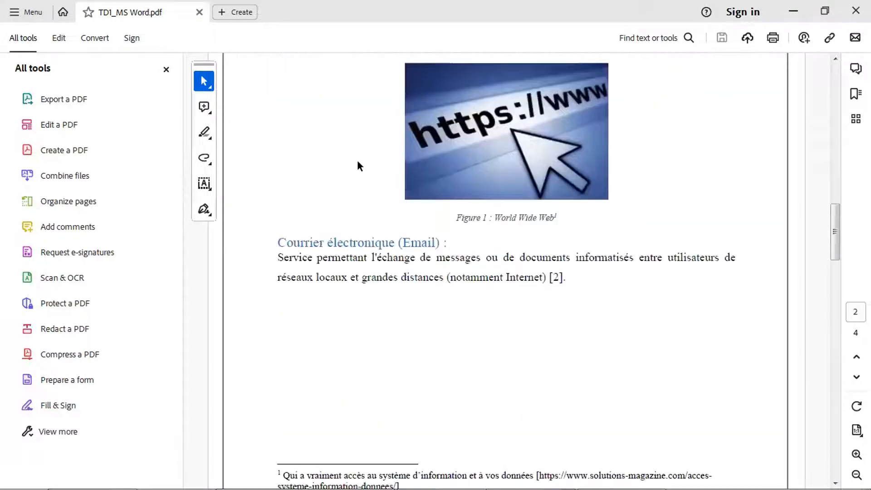
pyautogui.scroll(-9, 358, 161)
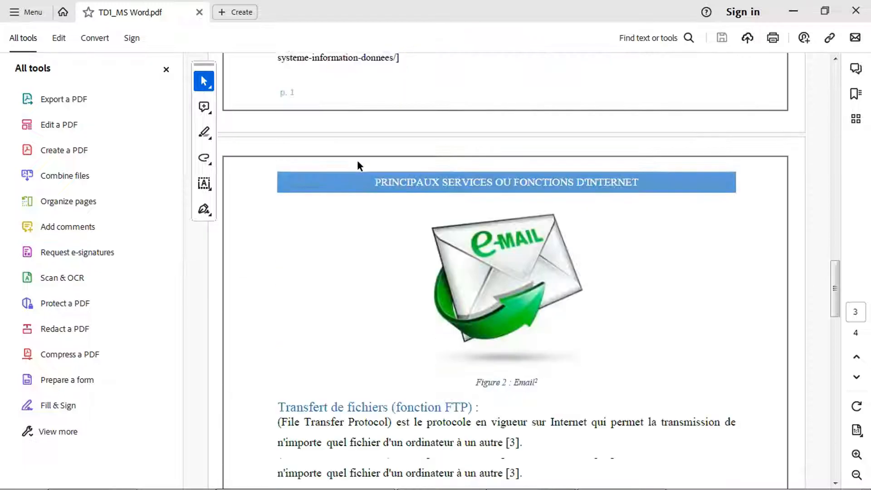
pyautogui.scroll(20, 357, 162)
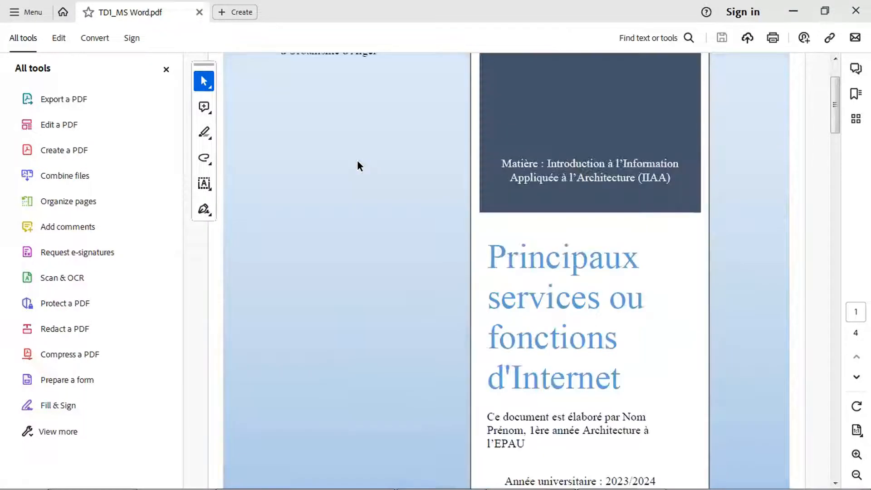
pyautogui.scroll(-14, 358, 162)
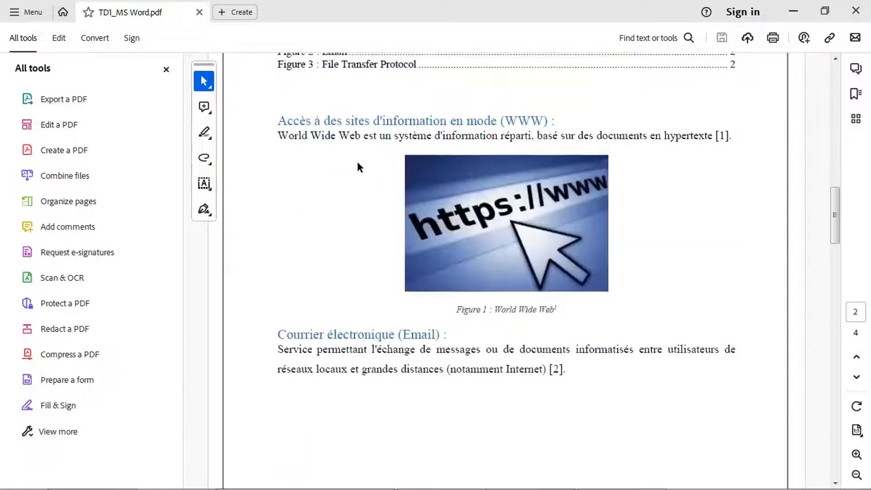
pyautogui.scroll(-11, 358, 168)
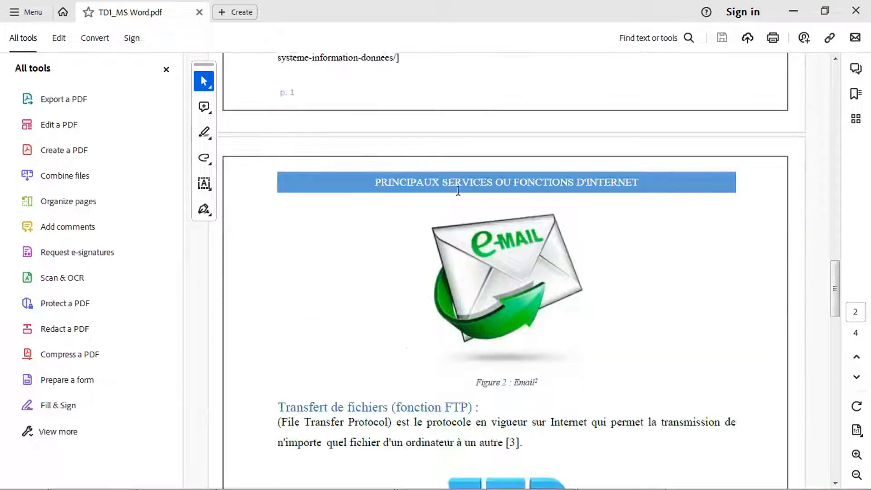
pyautogui.scroll(7, 442, 238)
pyautogui.scroll(-7, 433, 229)
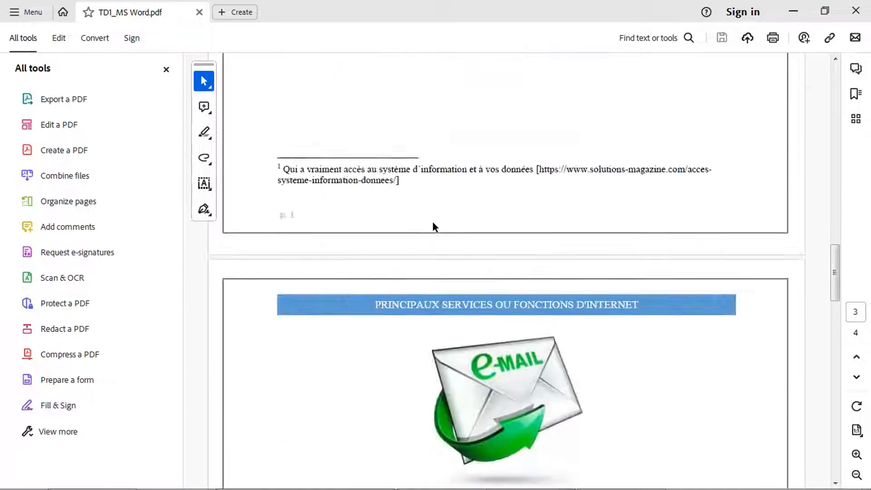
pyautogui.scroll(2, 468, 252)
pyautogui.scroll(-3, 461, 259)
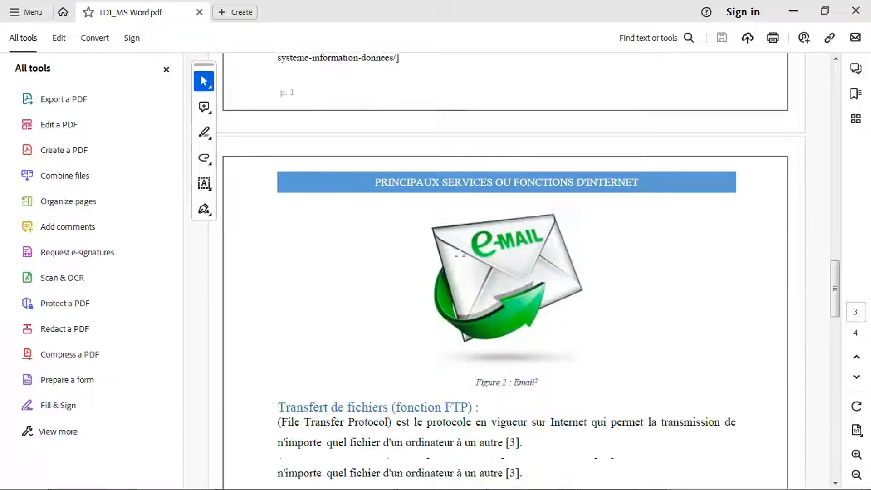
pyautogui.scroll(8, 459, 253)
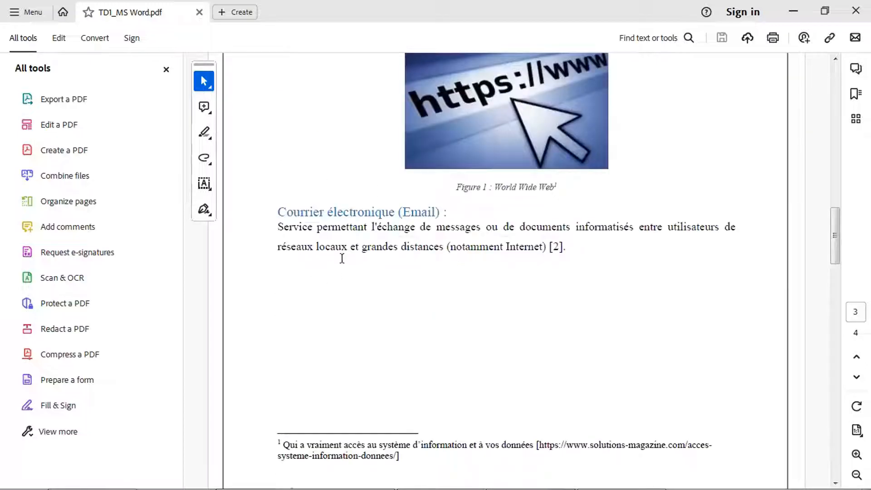
pyautogui.scroll(-20, 342, 258)
pyautogui.scroll(-6, 344, 260)
pyautogui.scroll(19, 409, 165)
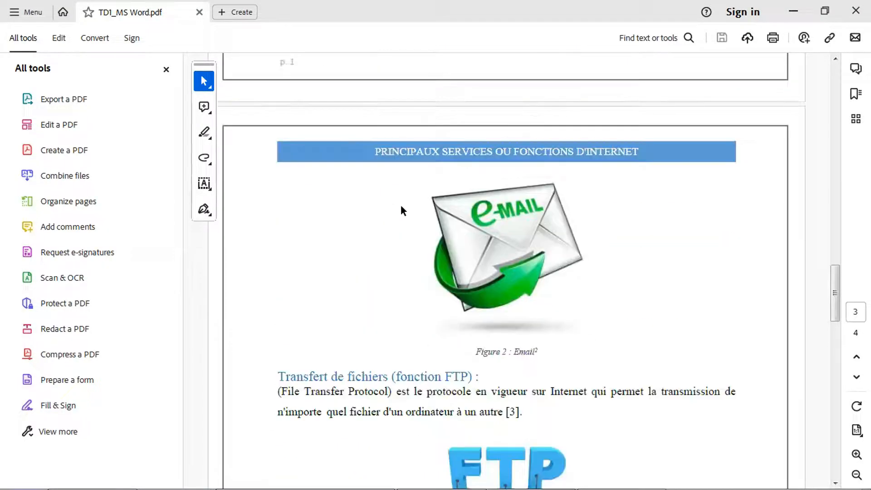
pyautogui.scroll(18, 400, 206)
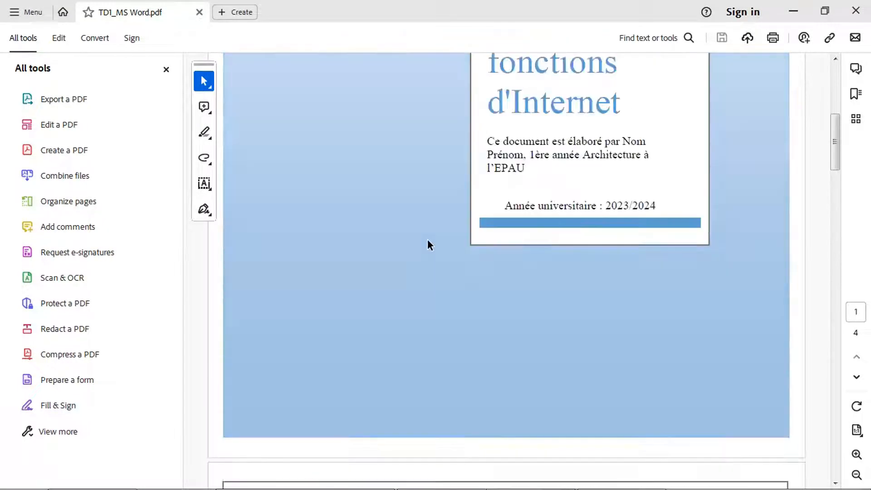
pyautogui.scroll(5, 443, 237)
pyautogui.scroll(4, 442, 233)
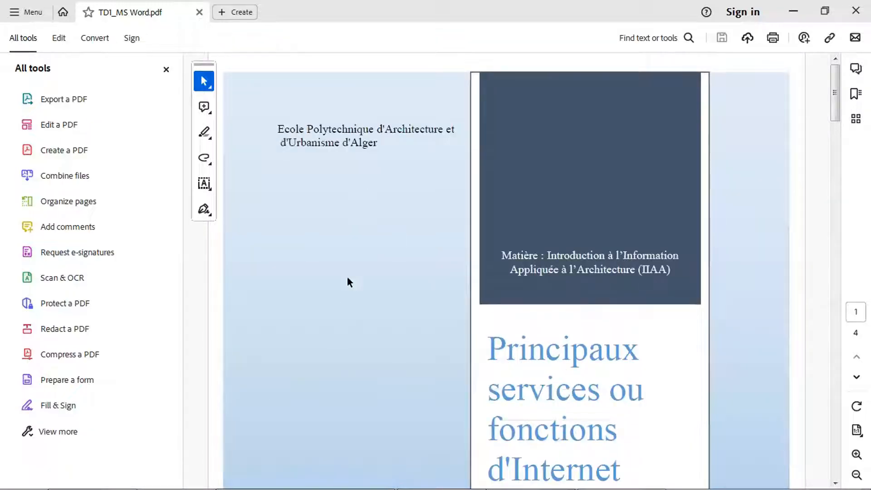
pyautogui.scroll(-20, 401, 204)
pyautogui.scroll(-10, 360, 178)
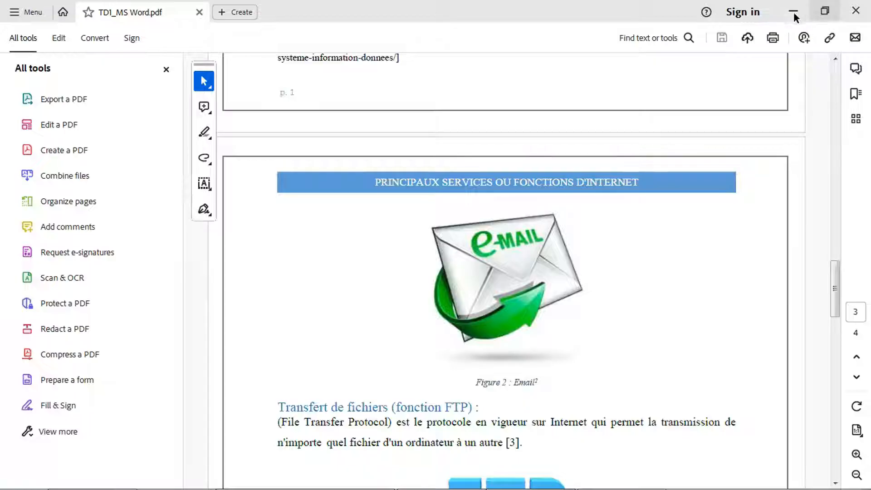
# Minimize the PDF viewer and go back to the cover page of TD1_MS Word.docx in Word
pyautogui.click(794, 12)
pyautogui.scroll(9, 380, 272)
pyautogui.scroll(12, 380, 272)
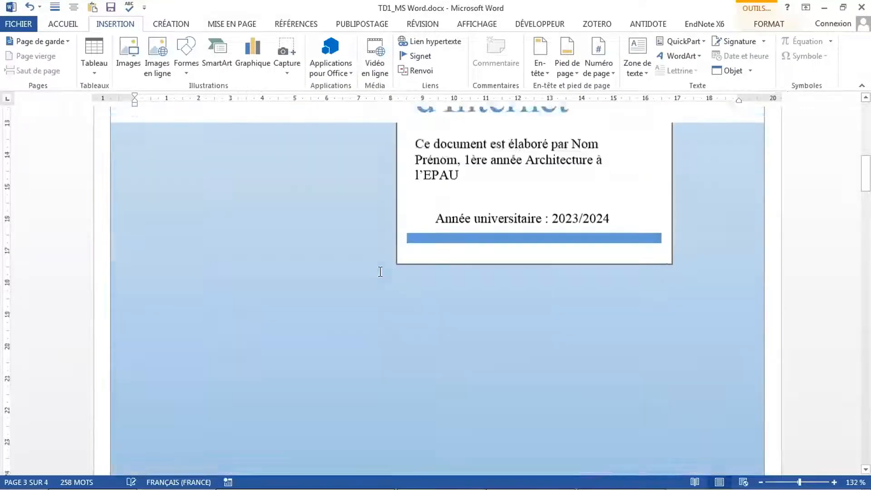
# Insert three empty paragraphs between the Figure 1 caption and the Courrier électronique (Email) heading
pyautogui.scroll(-15, 382, 272)
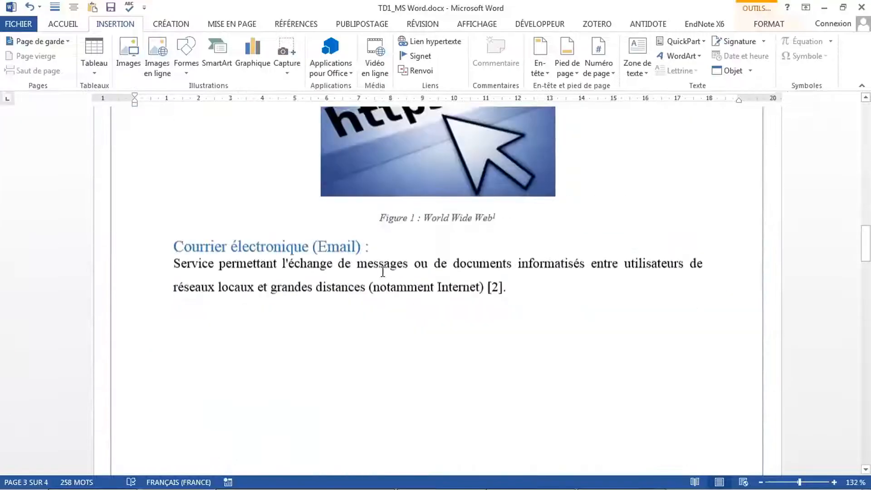
pyautogui.scroll(5, 384, 268)
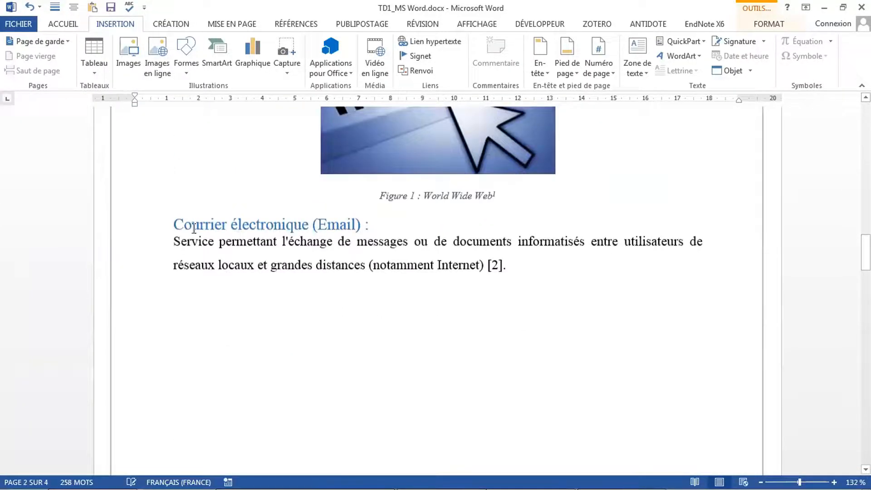
pyautogui.click(175, 224)
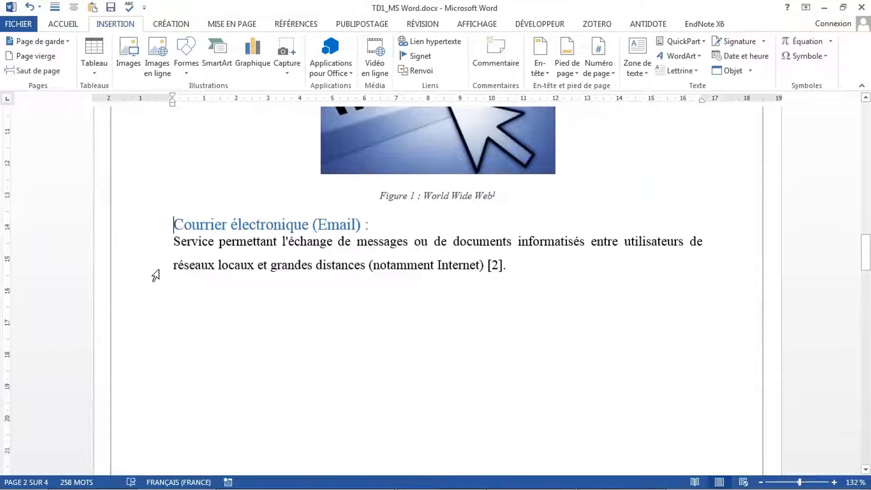
pyautogui.press('Return')
pyautogui.press('Return')
pyautogui.press('Return')
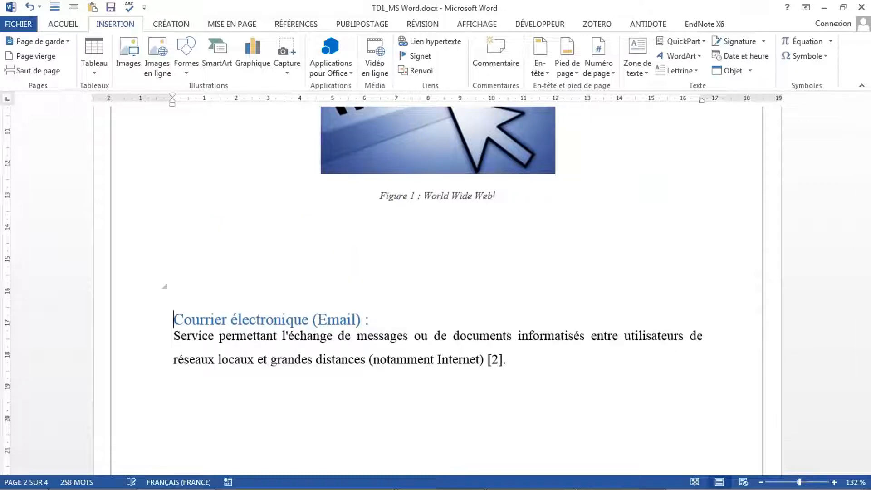
# Add more empty paragraphs before the Courrier électronique (Email) heading to push it onto the following page
pyautogui.scroll(-5, 204, 266)
pyautogui.scroll(10, 207, 259)
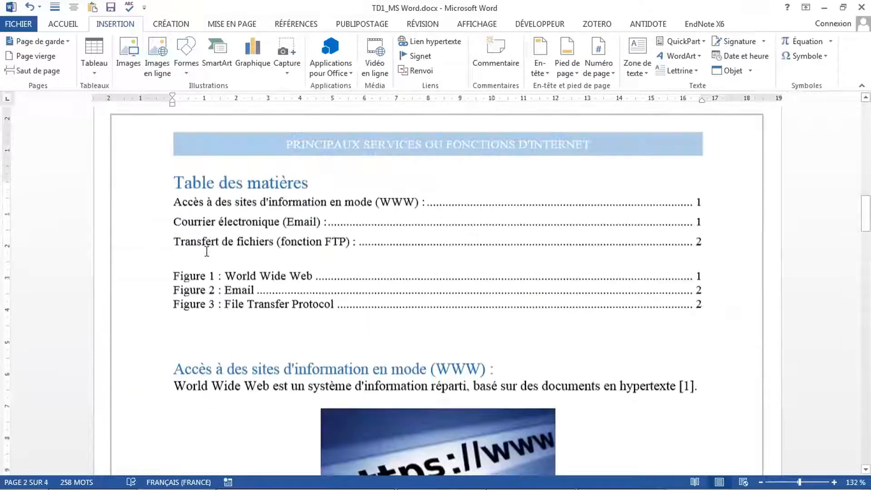
pyautogui.scroll(-12, 207, 252)
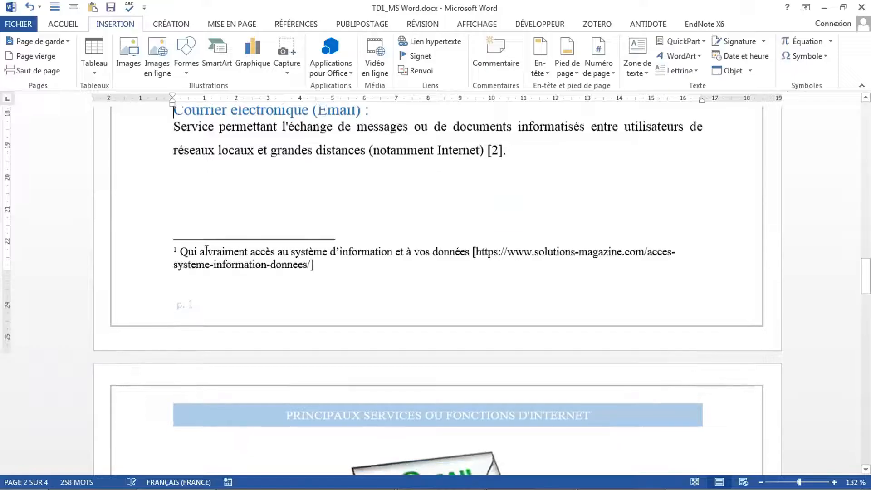
pyautogui.press('Return')
pyautogui.press('Return')
pyautogui.press('Return')
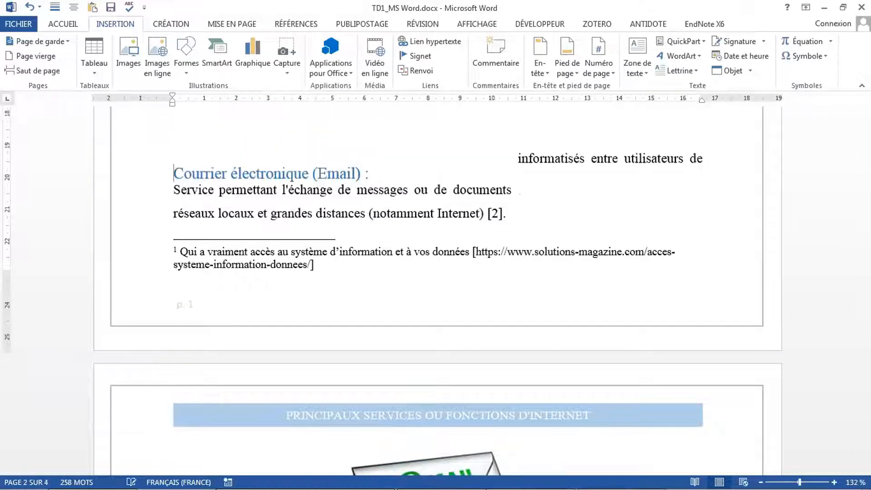
pyautogui.scroll(-2, 295, 286)
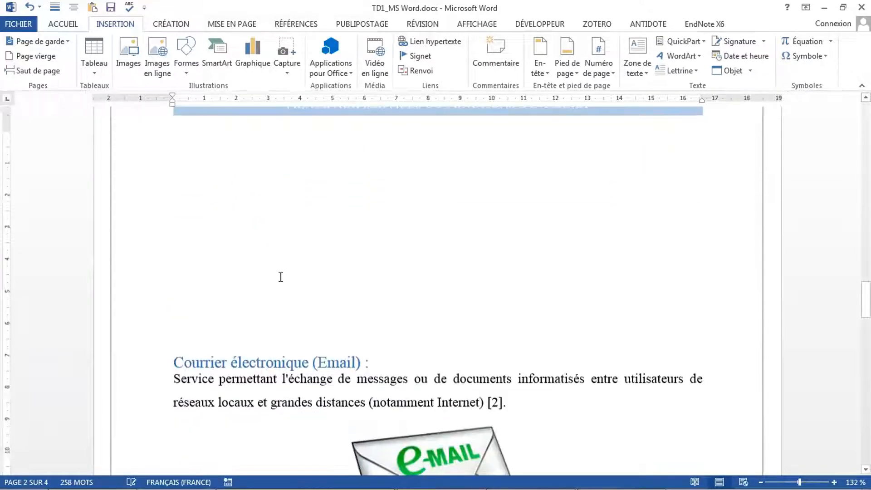
# Try to apply the Normal style to the empty paragraphs above the Courrier électronique (Email) heading
pyautogui.moveTo(177, 334); pyautogui.dragTo(177, 130)
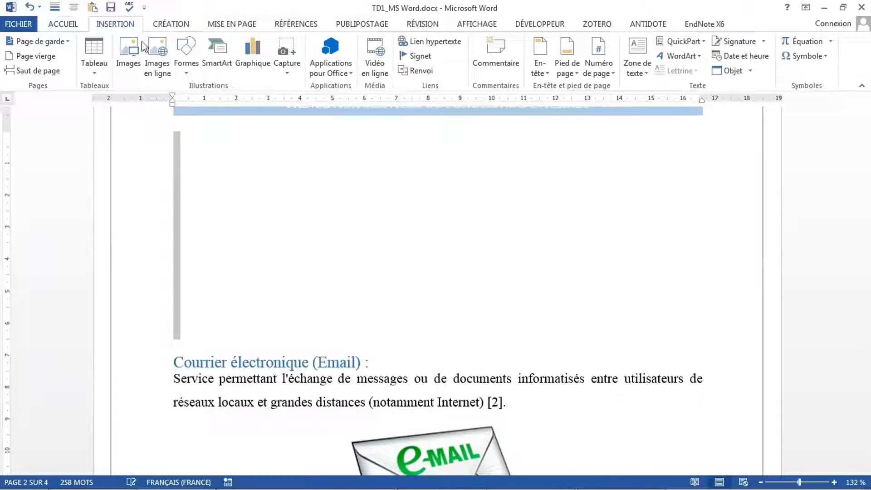
pyautogui.click(63, 24)
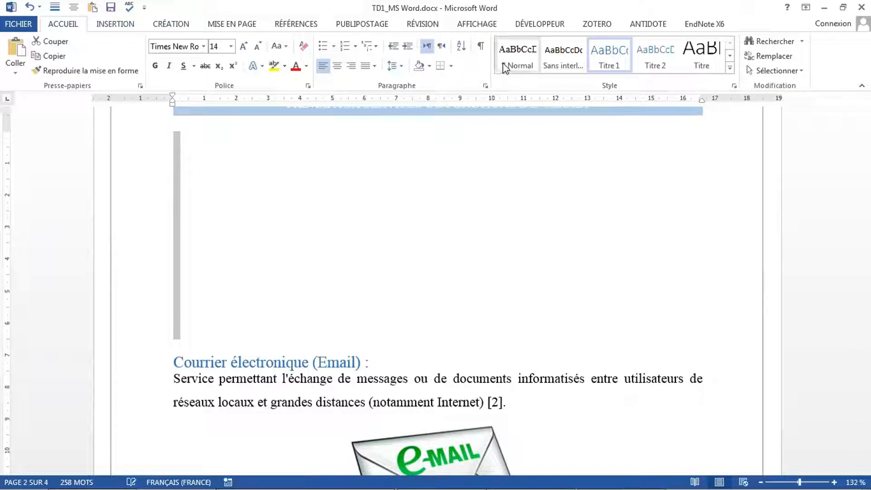
pyautogui.click(209, 330)
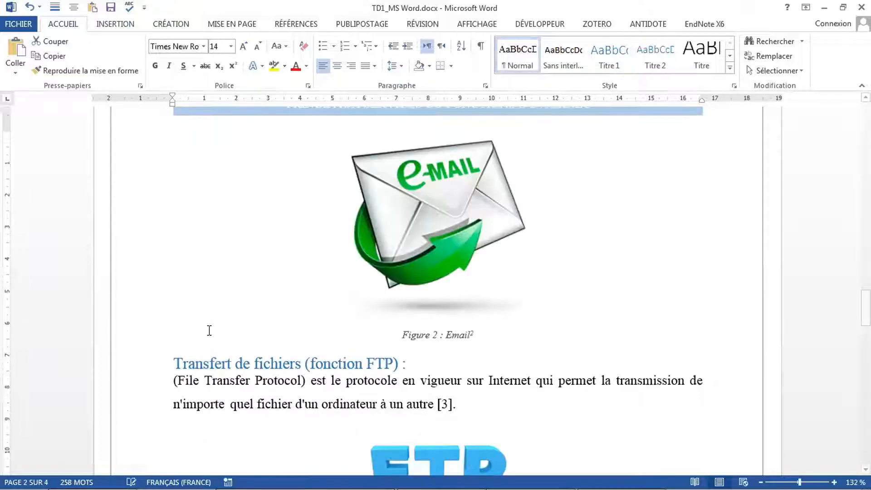
pyautogui.scroll(10, 214, 216)
pyautogui.hotkey('ctrl', 'z')
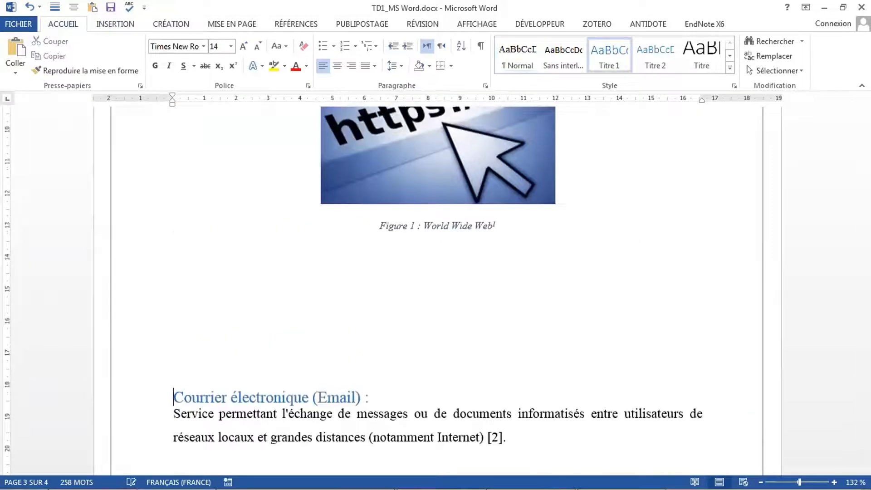
# Add empty paragraphs before the Courrier électronique (Email) heading and apply the Normal style to those starting the next page
pyautogui.press('Return')
pyautogui.press('Return')
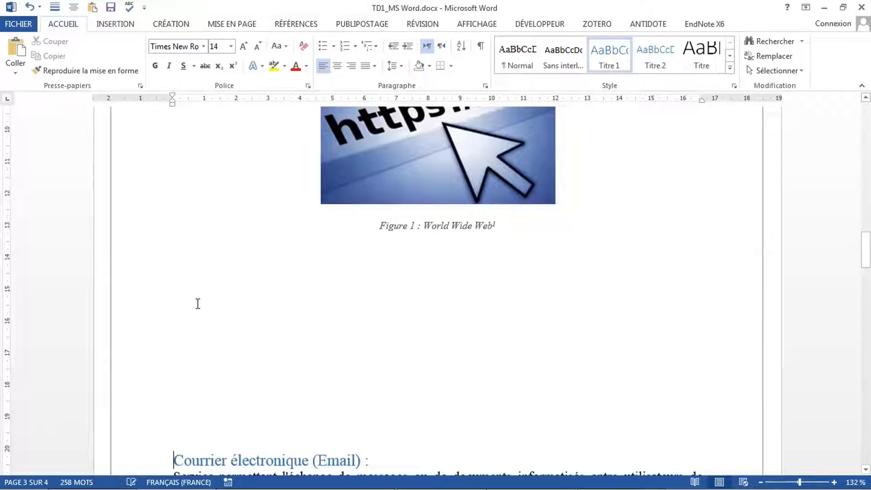
pyautogui.scroll(-5, 198, 303)
pyautogui.scroll(-2, 437, 290)
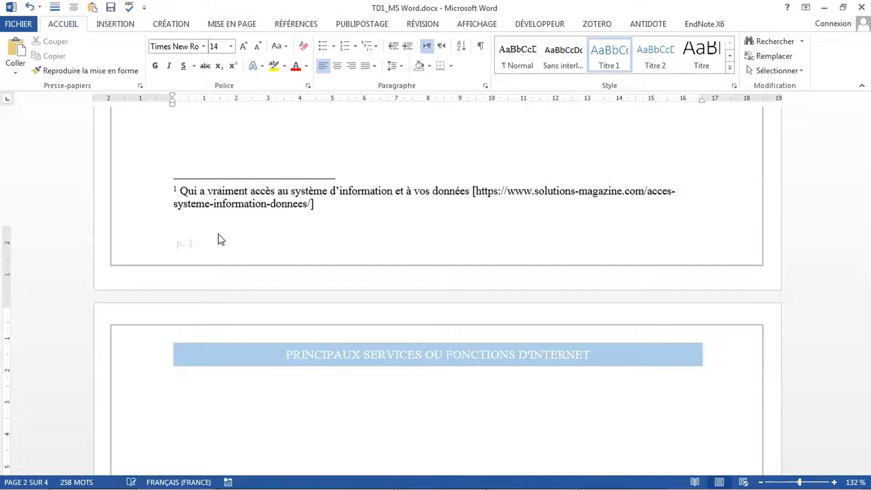
pyautogui.scroll(-2, 221, 239)
pyautogui.scroll(-1, 221, 240)
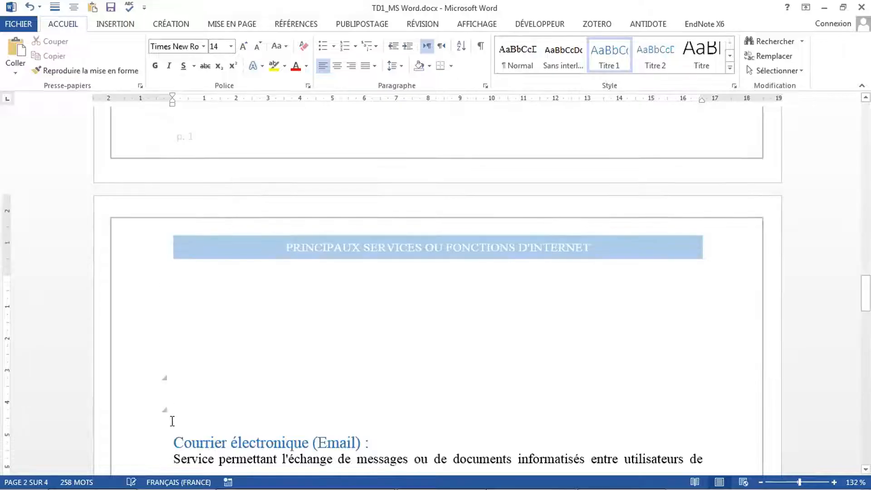
pyautogui.moveTo(172, 427); pyautogui.dragTo(183, 276)
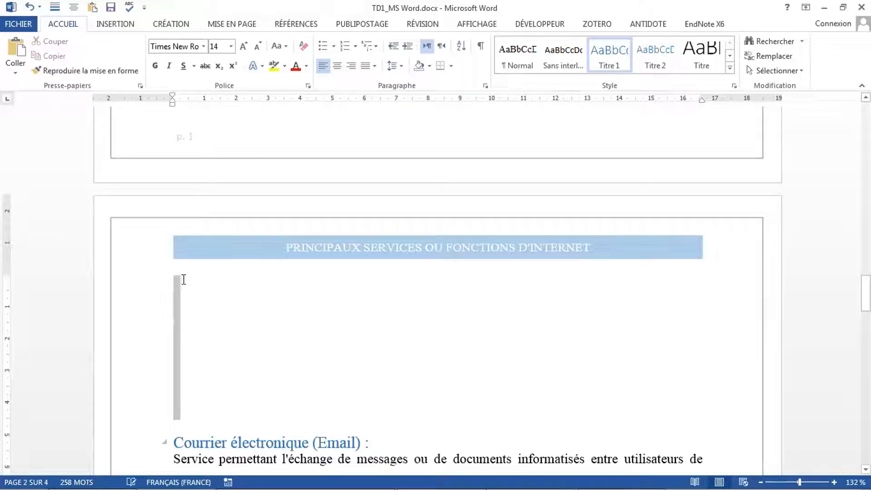
pyautogui.click(516, 68)
# Move the Courrier électronique (Email) heading back to the next page with extra empty paragraphs, setting the one directly above it to Normal
pyautogui.scroll(4, 250, 234)
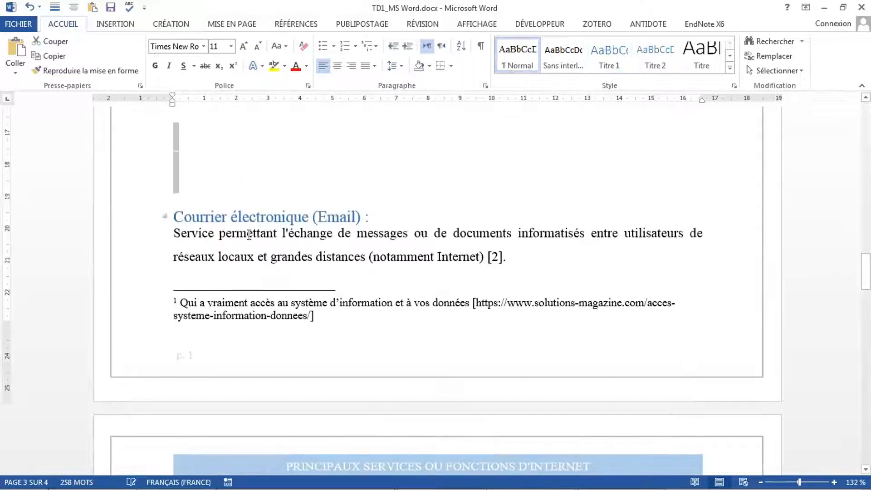
pyautogui.click(177, 220)
pyautogui.press('Return')
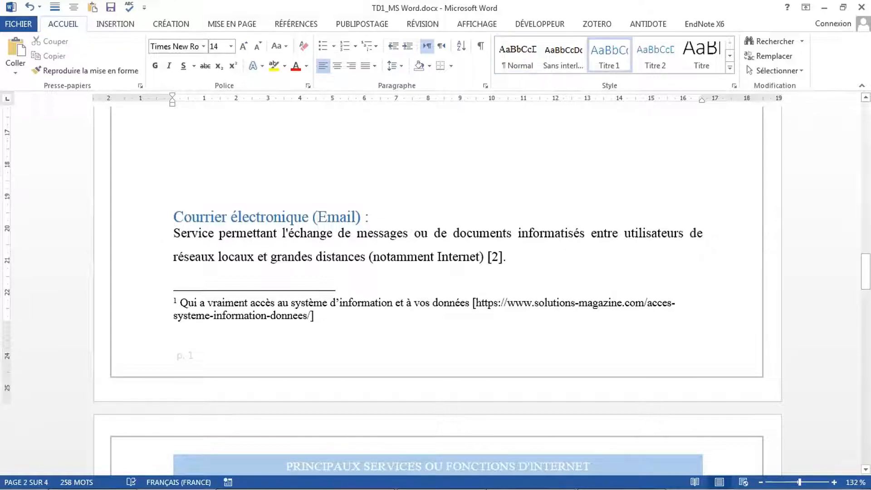
pyautogui.press('Return')
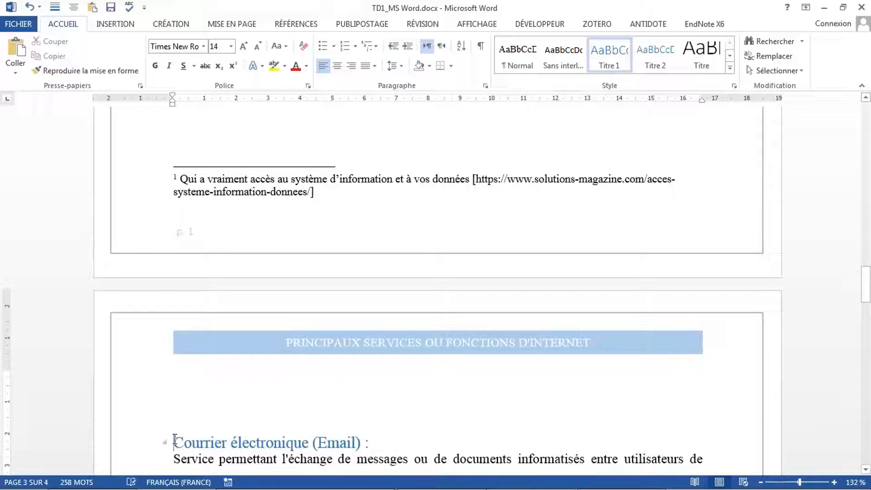
pyautogui.doubleClick(183, 409)
pyautogui.click(510, 71)
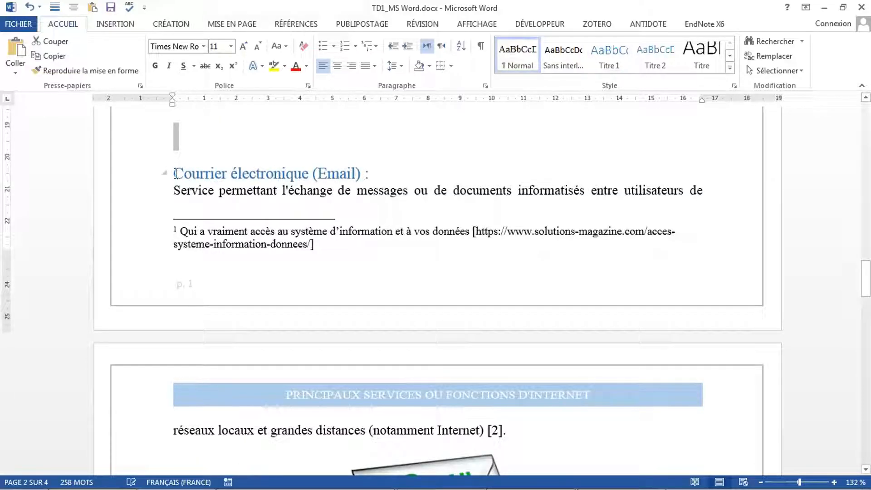
pyautogui.click(176, 173)
pyautogui.press('Return')
# Check the page layout from the Courrier électronique section to Bibliographie and back at the Table des matières
pyautogui.scroll(-1, 209, 150)
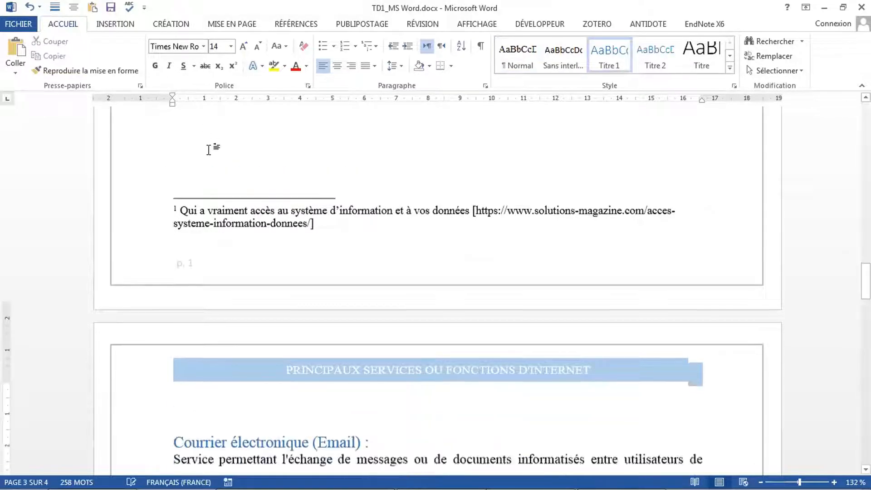
pyautogui.scroll(-3, 199, 191)
pyautogui.scroll(-13, 232, 252)
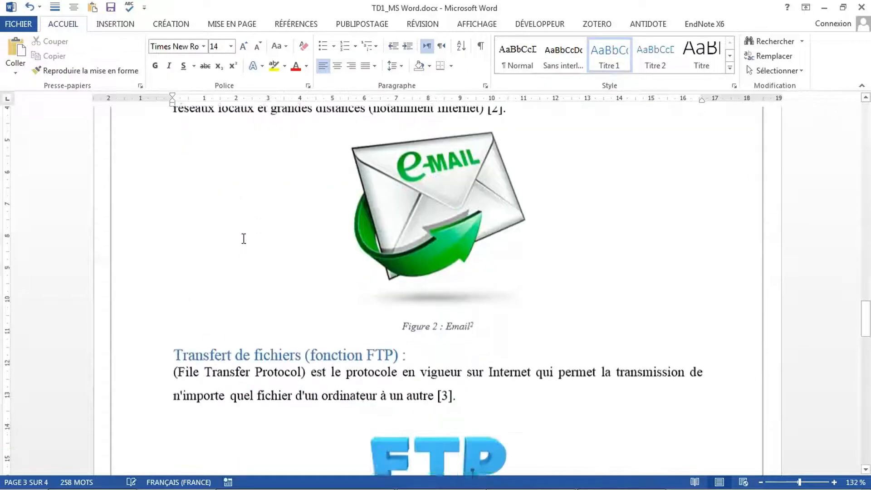
pyautogui.scroll(-4, 361, 230)
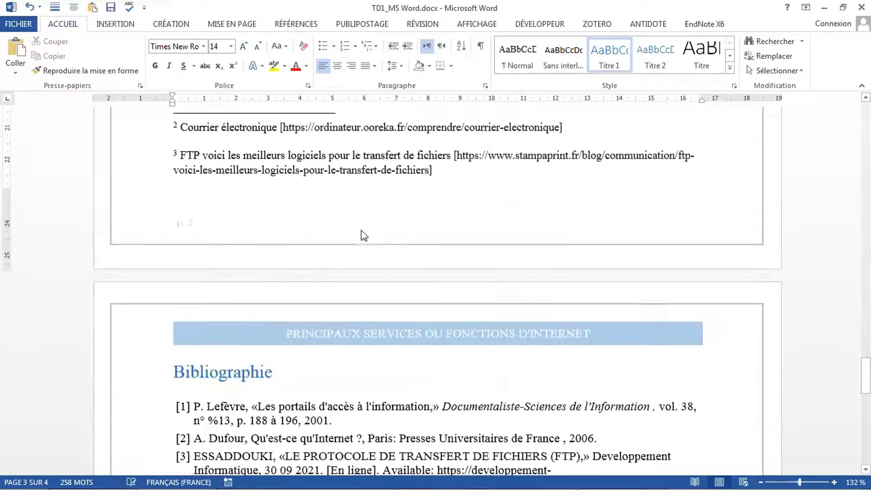
pyautogui.scroll(9, 361, 231)
pyautogui.scroll(-15, 361, 231)
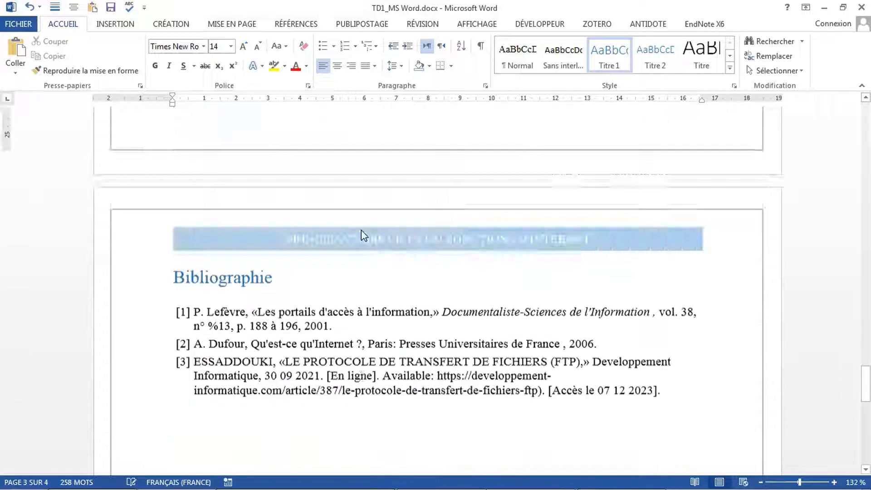
pyautogui.scroll(20, 360, 227)
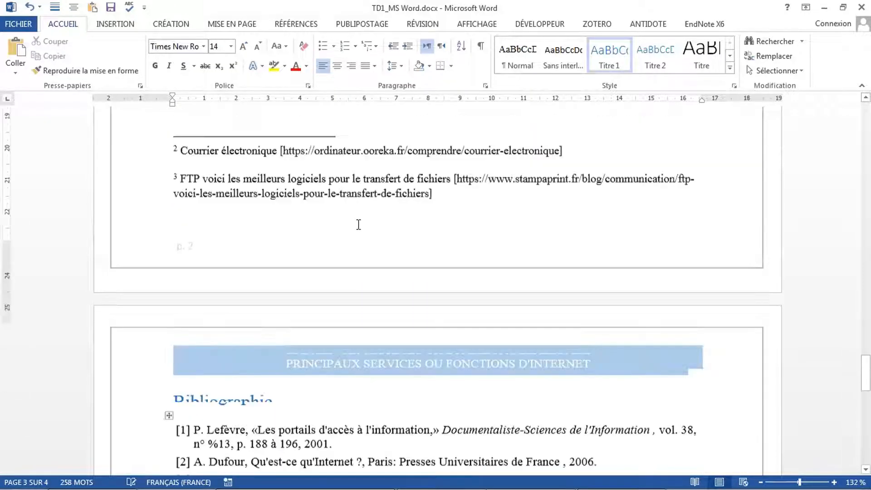
pyautogui.scroll(-12, 357, 224)
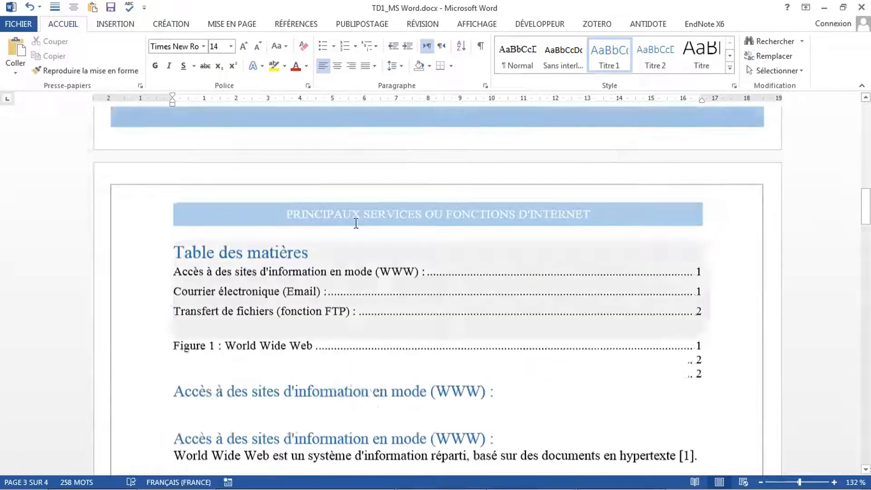
# Shrink the Figure 2 Email picture proportionally to about 4.3 cm wide
pyautogui.scroll(-5, 355, 225)
pyautogui.click(463, 289)
pyautogui.scroll(-2, 465, 290)
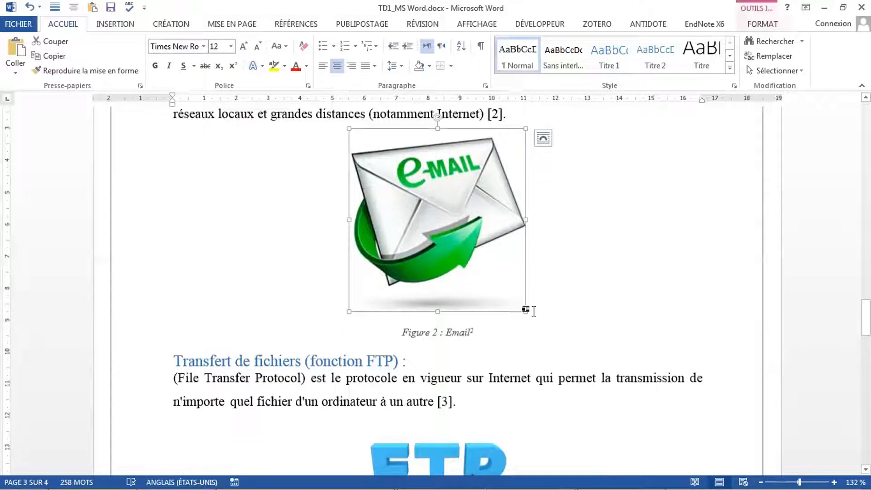
pyautogui.moveTo(514, 282); pyautogui.dragTo(486, 249)
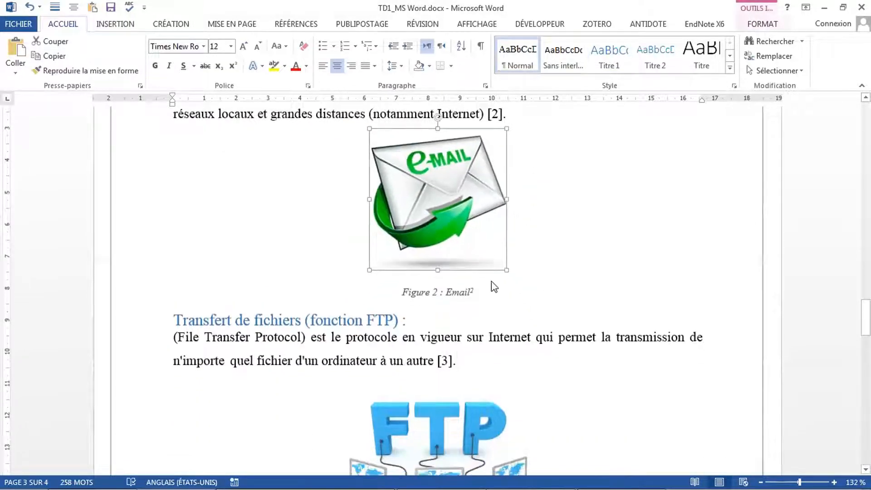
# Shrink the Figure 3 FTP picture proportionally to about 5.6 cm wide and check where Bibliographie falls on the page
pyautogui.scroll(-3, 492, 282)
pyautogui.click(472, 320)
pyautogui.scroll(-2, 472, 320)
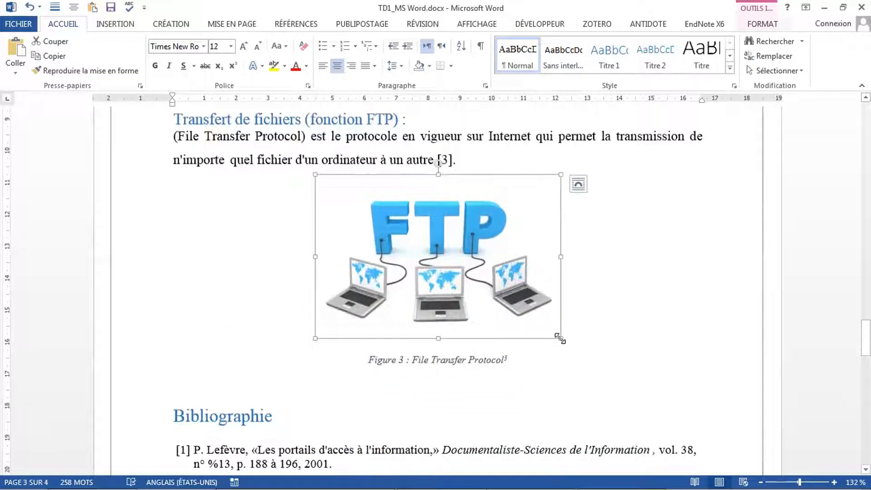
pyautogui.moveTo(561, 339); pyautogui.dragTo(477, 297)
pyautogui.scroll(5, 477, 298)
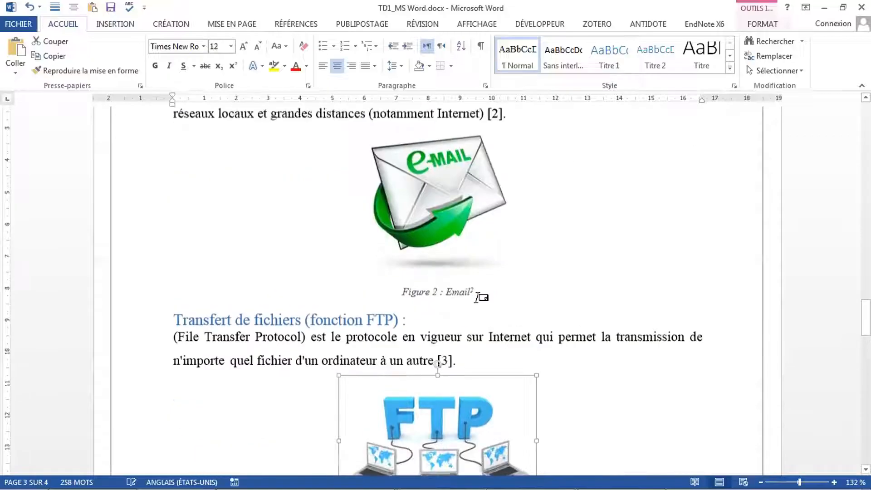
pyautogui.scroll(-3, 481, 297)
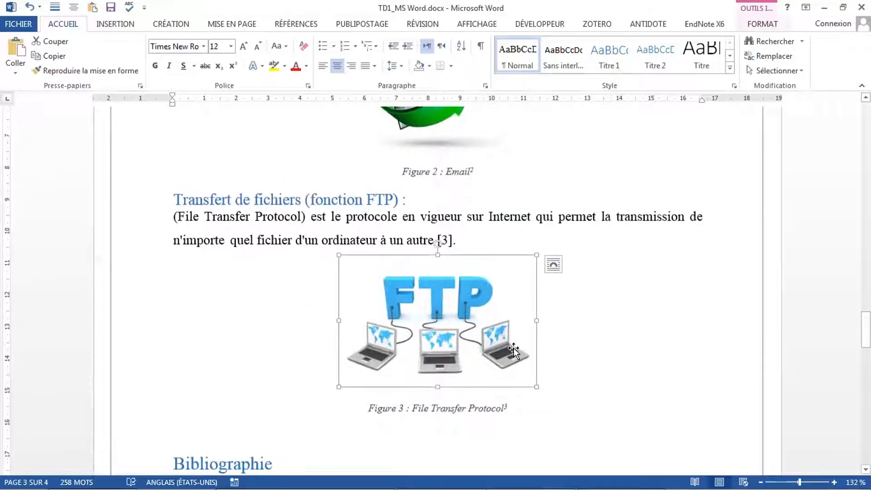
pyautogui.moveTo(537, 387); pyautogui.dragTo(517, 357)
pyautogui.scroll(-5, 519, 293)
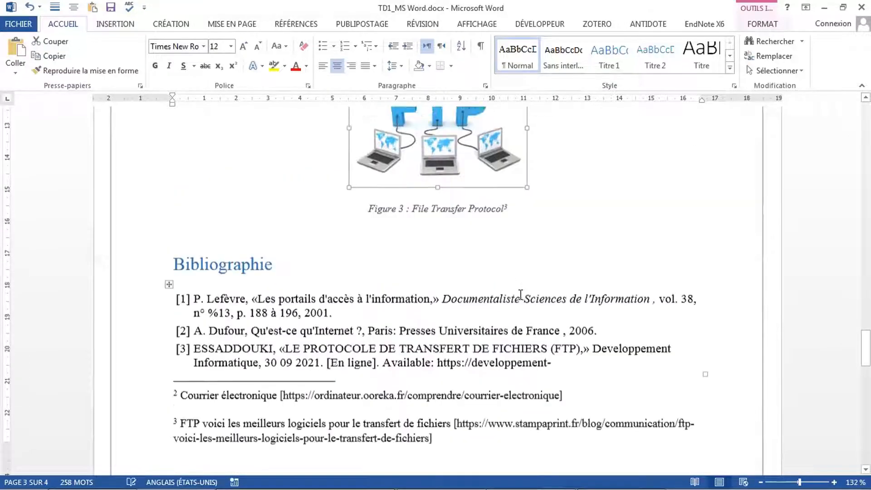
pyautogui.scroll(-5, 509, 292)
# Delete the empty paragraph above the Courrier électronique (Email) heading so the heading starts the page
pyautogui.scroll(12, 502, 287)
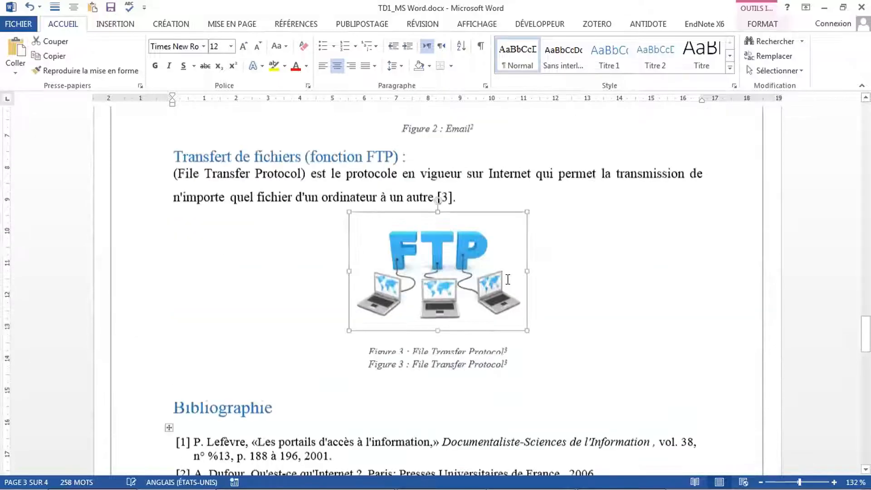
pyautogui.scroll(7, 407, 255)
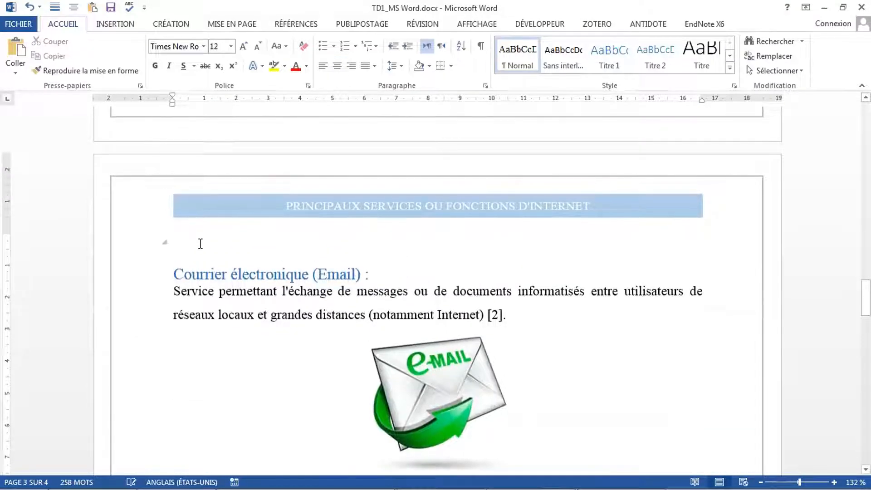
pyautogui.click(202, 247)
pyautogui.press('BackSpace')
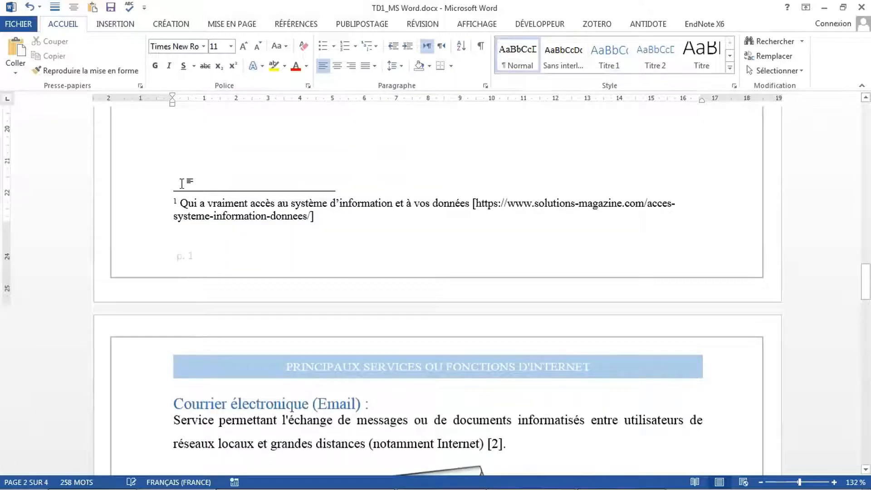
# Apply the Sans interligne style to the empty paragraphs between the Figure 1 caption and the footnote
pyautogui.scroll(9, 193, 222)
pyautogui.scroll(-1, 194, 225)
pyautogui.moveTo(179, 200); pyautogui.dragTo(175, 406)
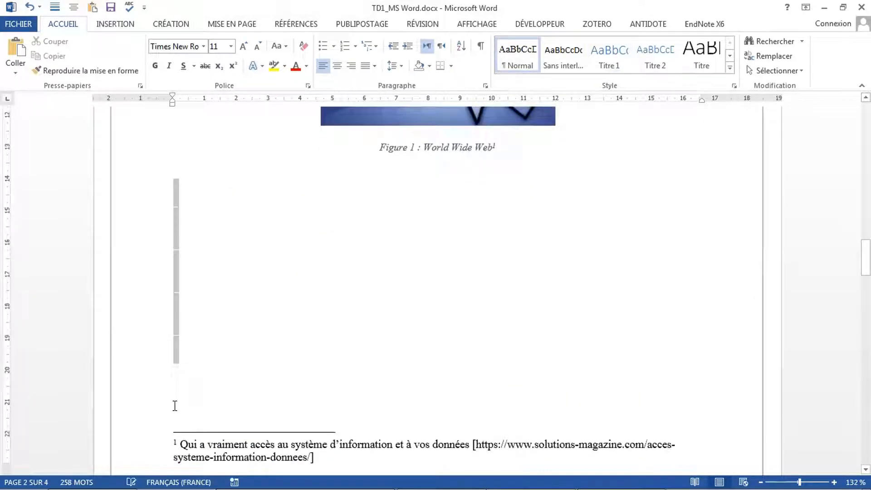
pyautogui.click(562, 63)
pyautogui.click(216, 331)
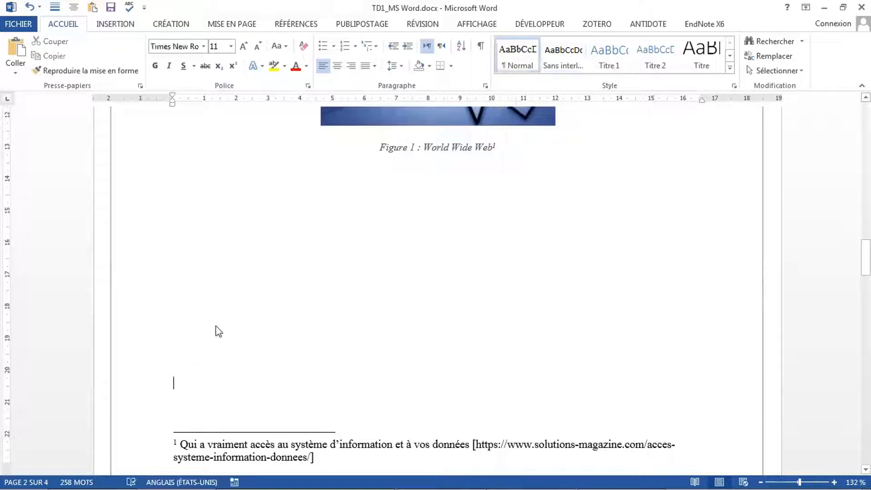
# Set the font size of the whole Bibliographie block, heading and references, to 10
pyautogui.scroll(-7, 177, 412)
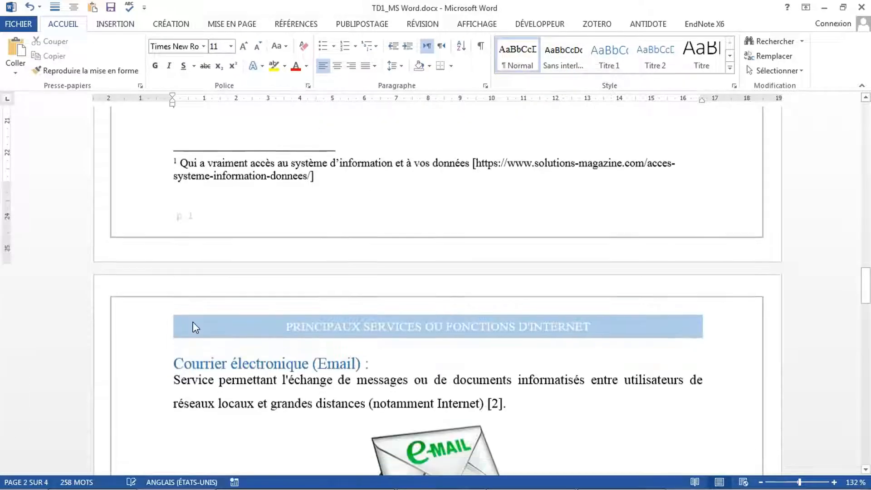
pyautogui.scroll(-1, 220, 289)
pyautogui.scroll(-18, 220, 289)
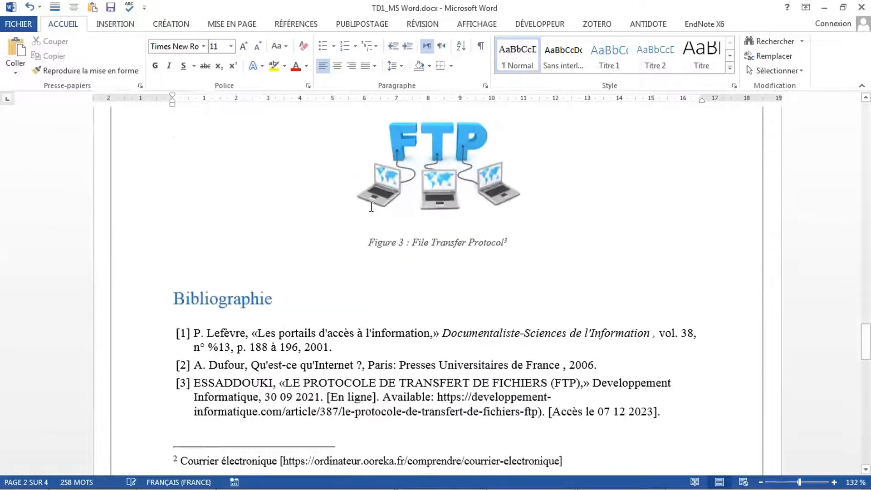
pyautogui.scroll(3, 288, 312)
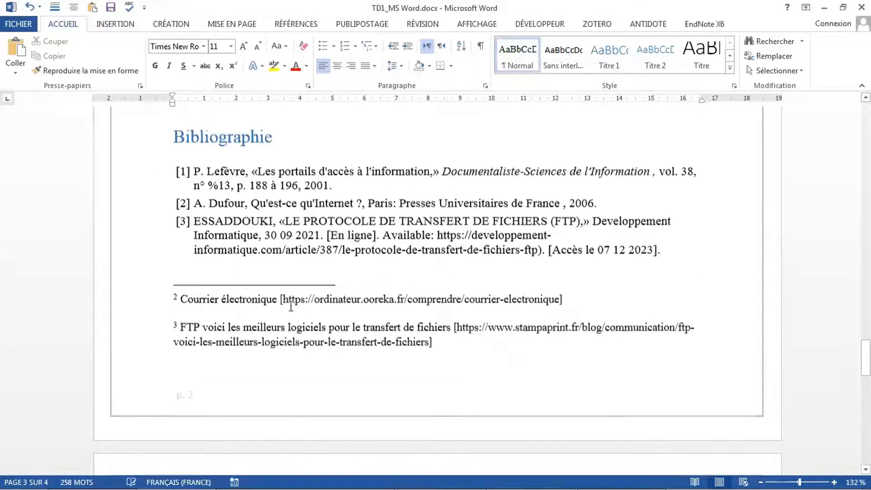
pyautogui.scroll(3, 290, 275)
pyautogui.click(222, 272)
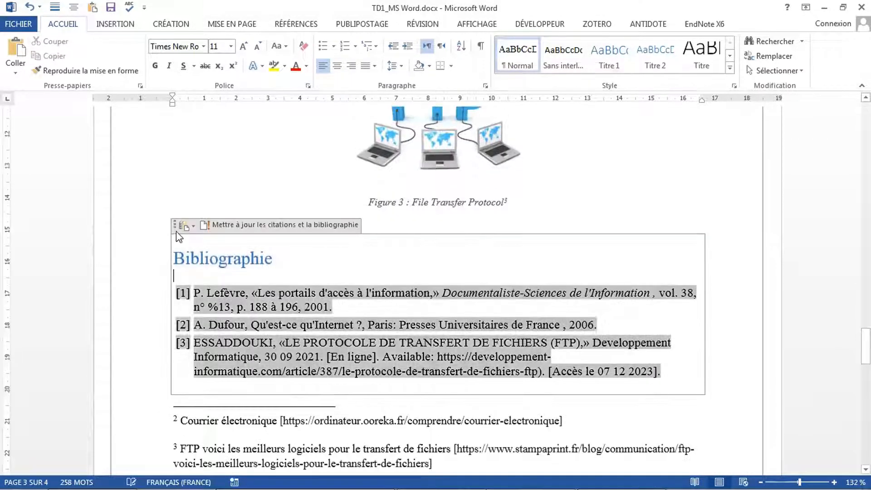
pyautogui.click(181, 226)
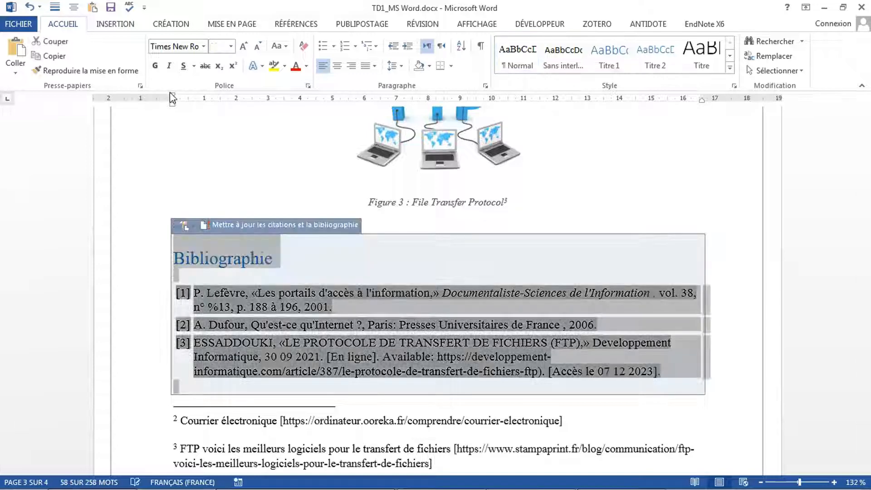
pyautogui.click(231, 47)
pyautogui.click(224, 85)
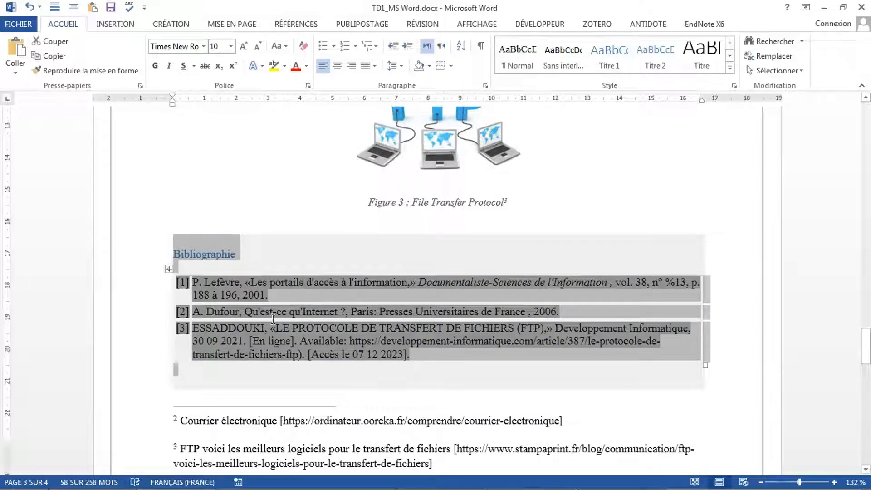
# Delete the empty paragraph after Bibliographie that takes up the blank last page
pyautogui.scroll(-10, 268, 282)
pyautogui.scroll(3, 266, 276)
pyautogui.click(206, 412)
pyautogui.scroll(-3, 206, 413)
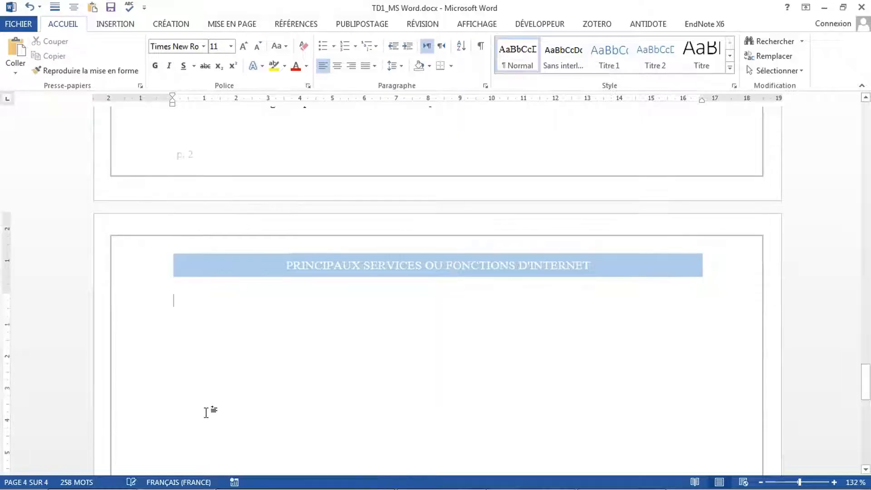
pyautogui.scroll(10, 206, 413)
pyautogui.click(306, 269)
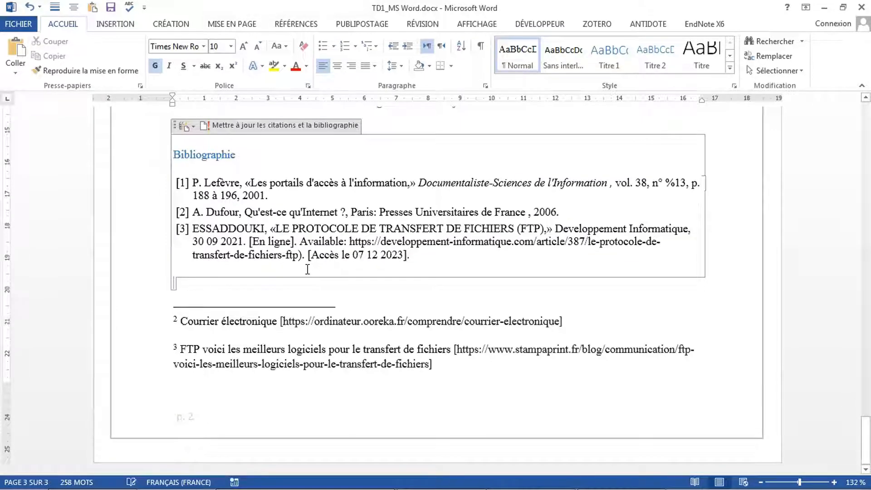
# Shrink the Figure 1 World Wide Web picture proportionally to about 6.1 cm wide
pyautogui.scroll(10, 307, 269)
pyautogui.scroll(10, 306, 270)
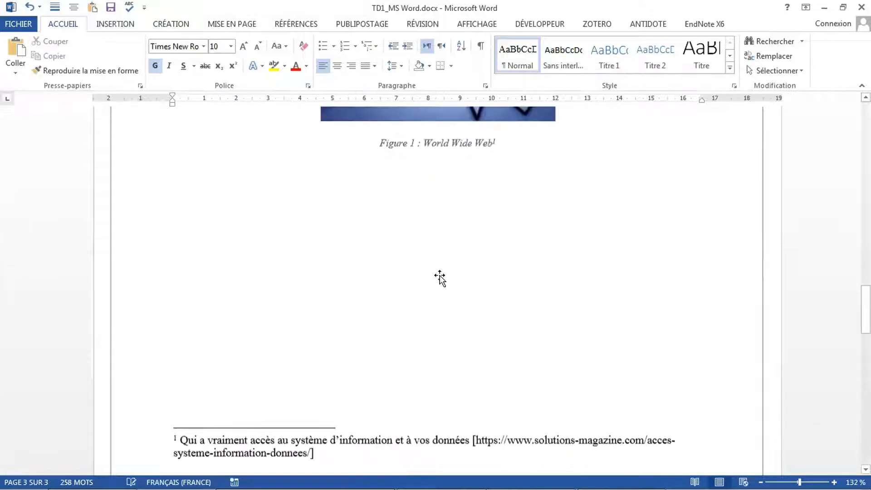
pyautogui.scroll(10, 439, 275)
pyautogui.click(422, 276)
pyautogui.scroll(-3, 554, 313)
pyautogui.moveTo(553, 306); pyautogui.dragTo(509, 277)
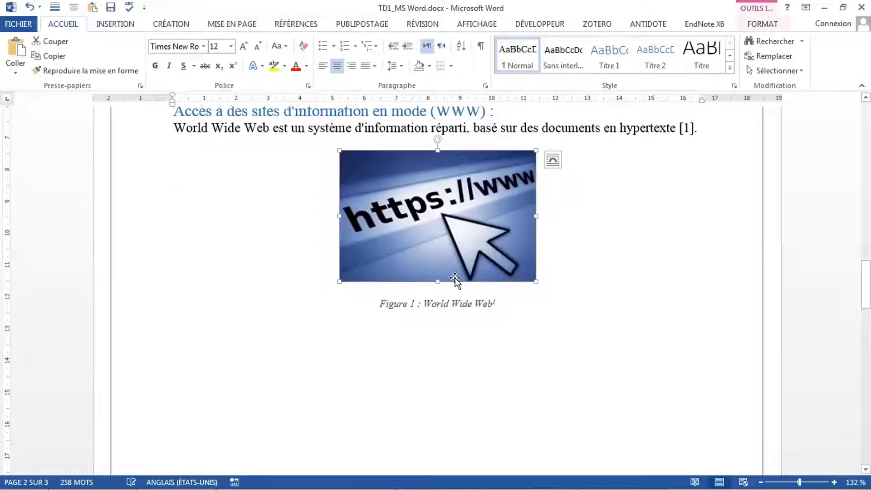
# Check the page flow around the Courrier électronique section and enlarge the Figure 2 Email picture proportionally to about 5.1 cm wide
pyautogui.scroll(-10, 455, 281)
pyautogui.scroll(-10, 455, 281)
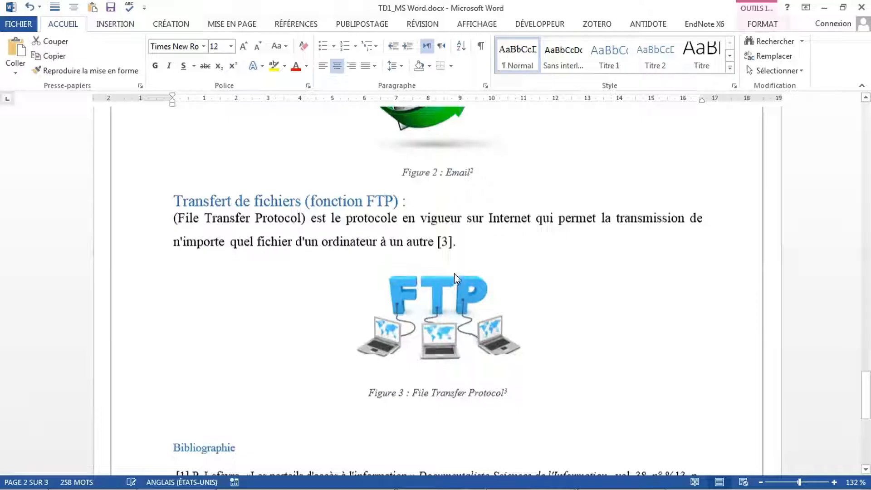
pyautogui.scroll(20, 455, 267)
pyautogui.scroll(15, 459, 247)
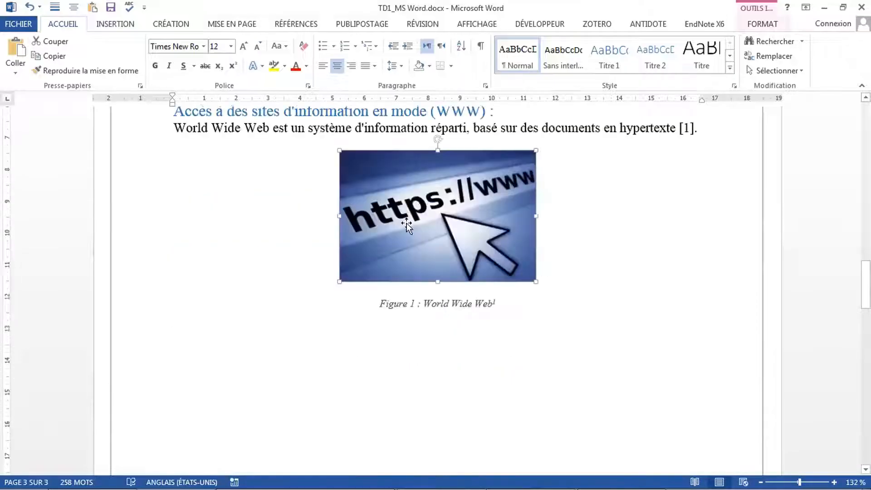
pyautogui.scroll(15, 407, 222)
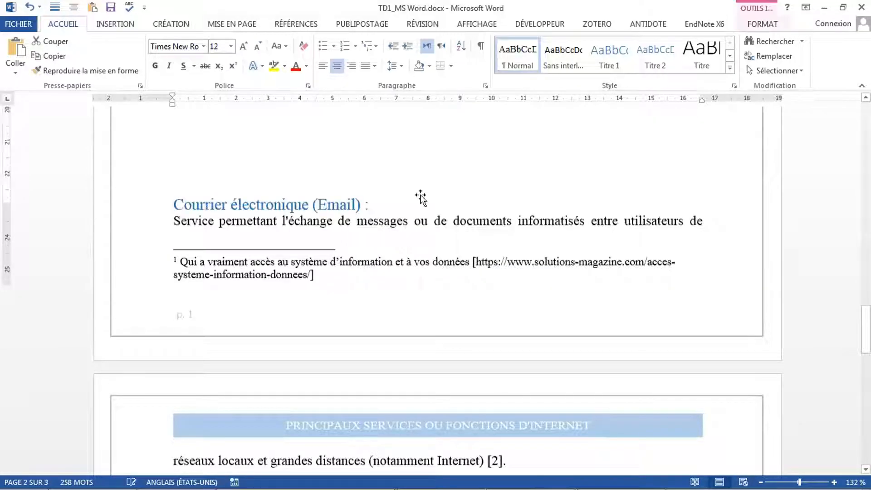
pyautogui.scroll(-15, 421, 197)
pyautogui.click(370, 216)
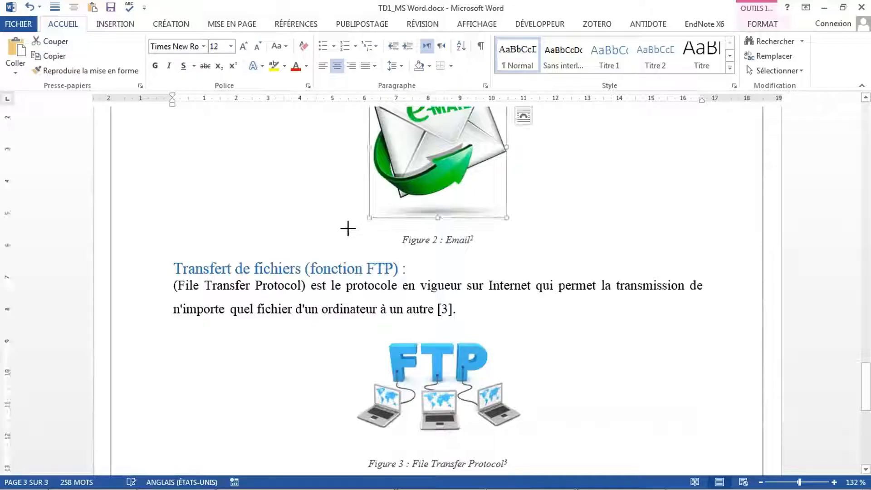
pyautogui.moveTo(348, 229); pyautogui.dragTo(348, 229)
pyautogui.scroll(-8, 357, 214)
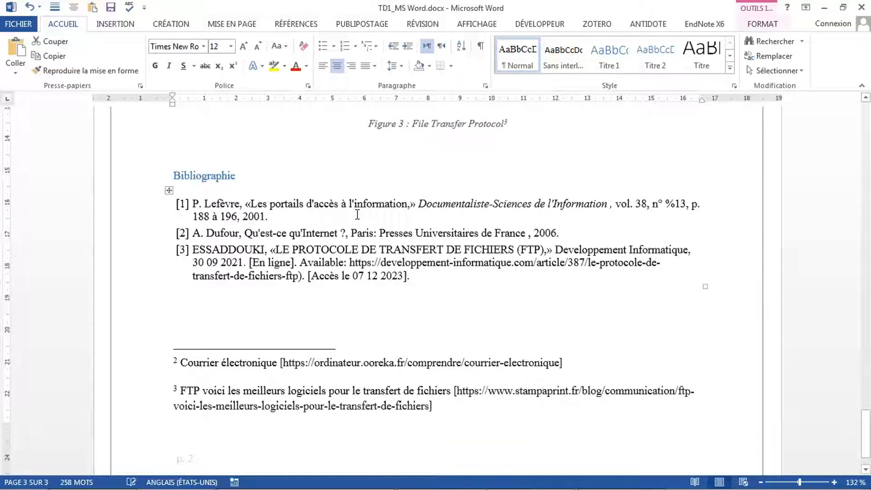
# Enlarge the Figure 3 FTP picture proportionally to about 6.1 cm wide and check where Bibliographie ends on the page
pyautogui.scroll(5, 357, 214)
pyautogui.click(397, 262)
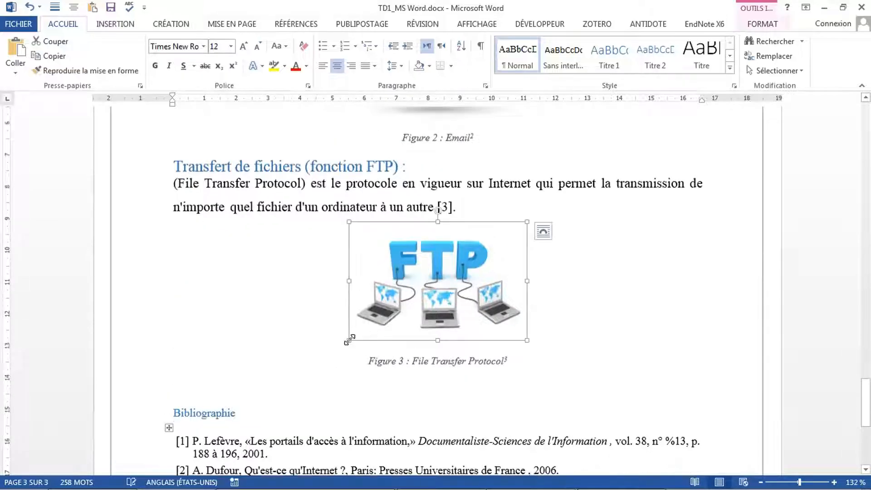
pyautogui.moveTo(349, 340); pyautogui.dragTo(336, 350)
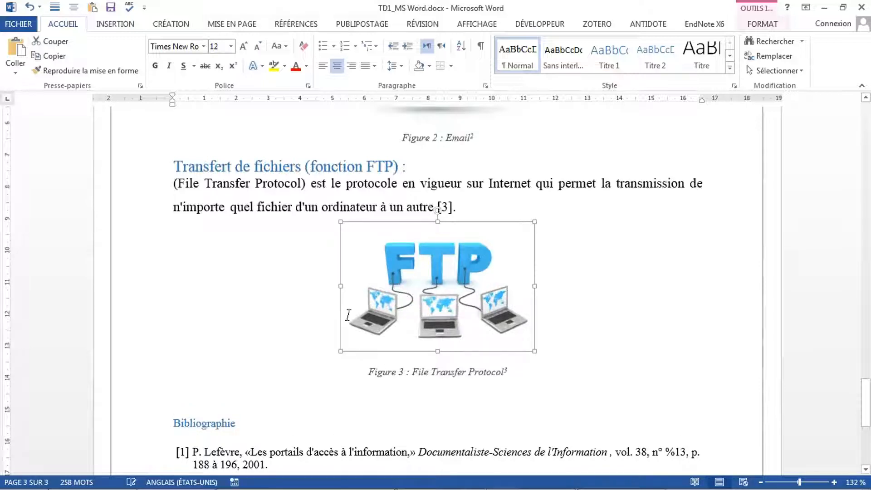
pyautogui.scroll(4, 353, 298)
pyautogui.scroll(-11, 363, 287)
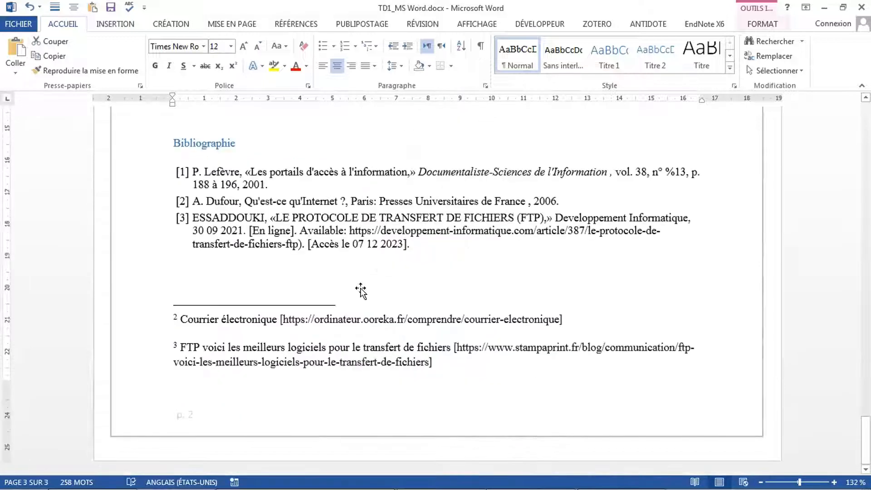
# Review the layout from the FTP section back to the cover page and the Accès à des sites d'information section
pyautogui.scroll(18, 362, 291)
pyautogui.scroll(15, 364, 292)
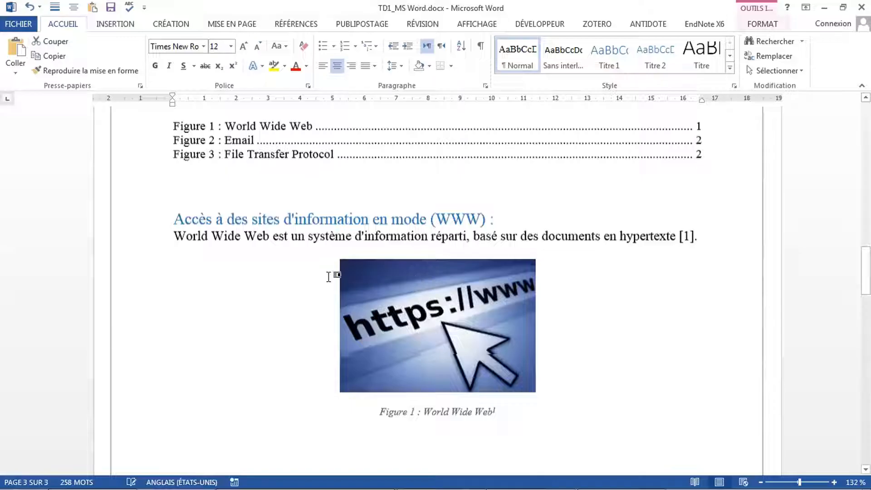
pyautogui.click(329, 276)
pyautogui.scroll(12, 344, 247)
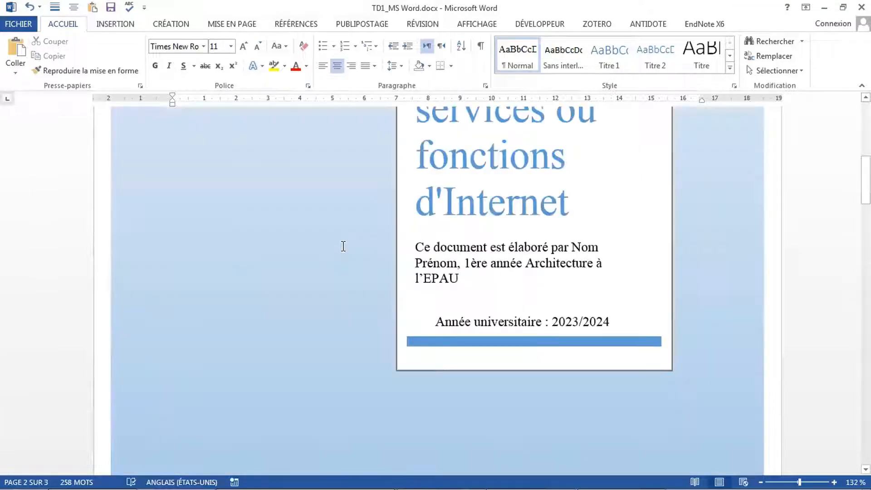
pyautogui.scroll(-8, 344, 246)
pyautogui.scroll(-1, 306, 251)
pyautogui.click(307, 255)
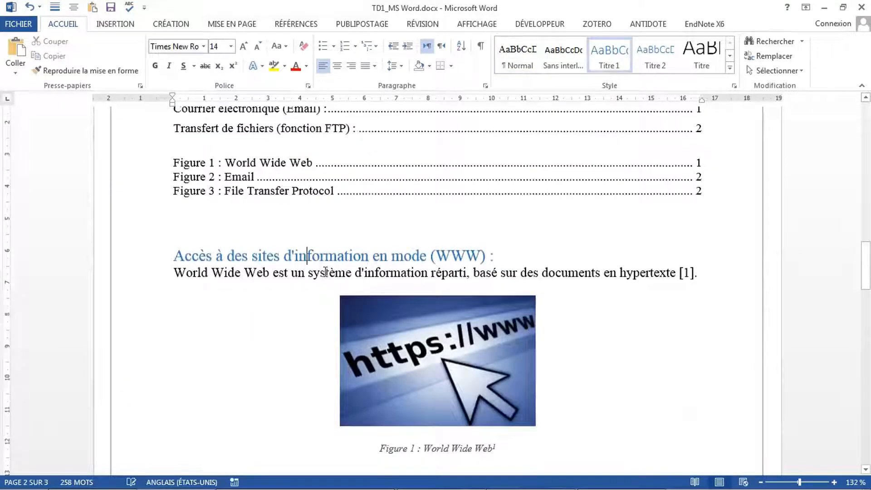
# Insert an empty paragraph above the Courrier électronique (Email) heading to push it onto the next page
pyautogui.scroll(-9, 327, 271)
pyautogui.scroll(-6, 327, 271)
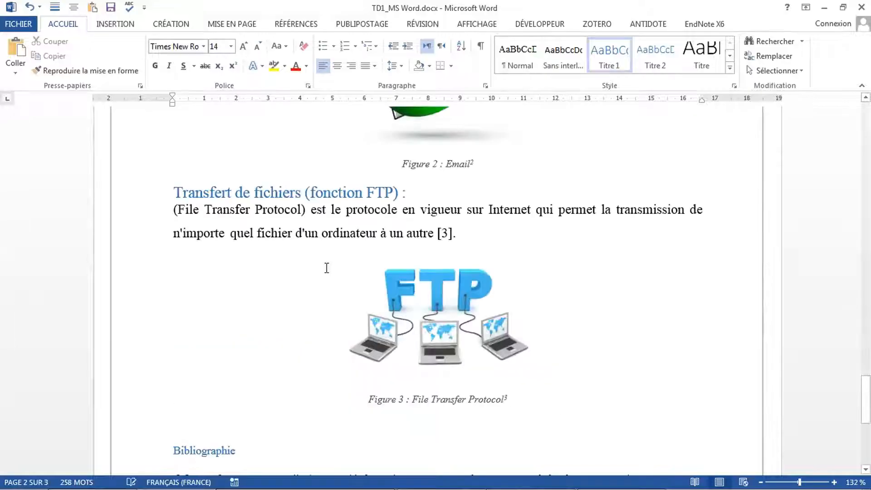
pyautogui.scroll(5, 327, 269)
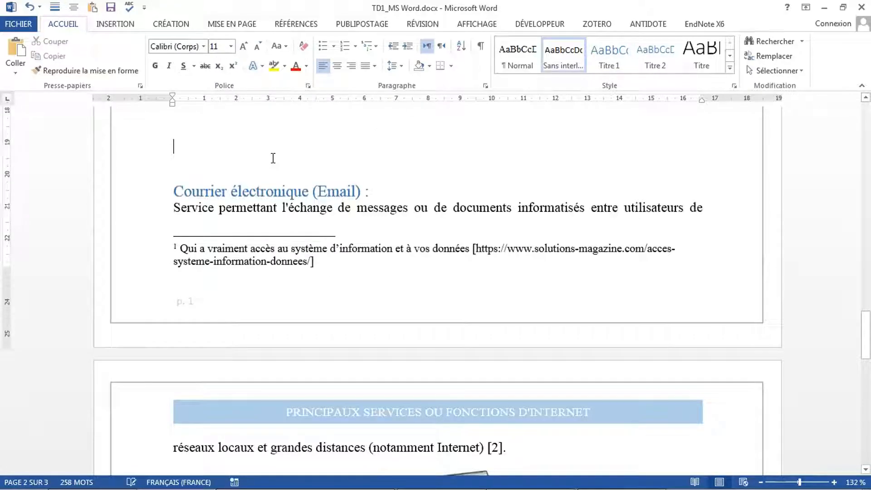
pyautogui.press('Return')
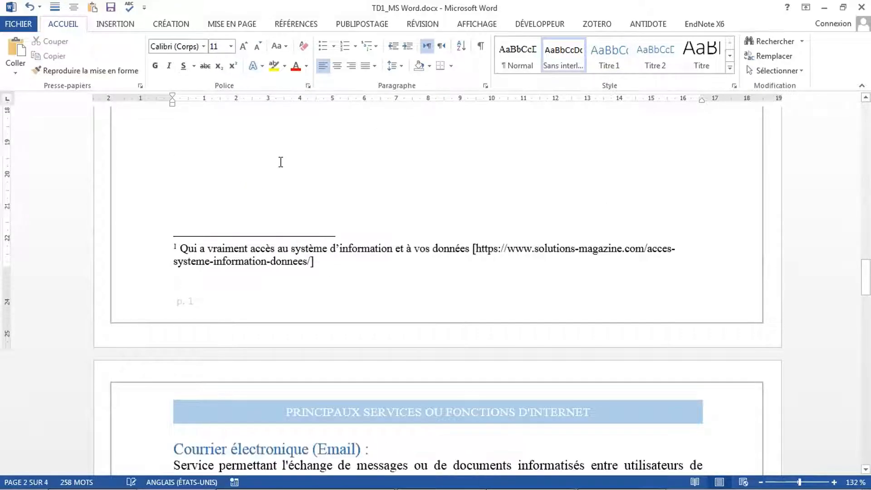
# Try to delete the empty bibliography paragraph on the last page, undoing the unwanted deletion
pyautogui.scroll(-10, 281, 168)
pyautogui.scroll(-5, 262, 344)
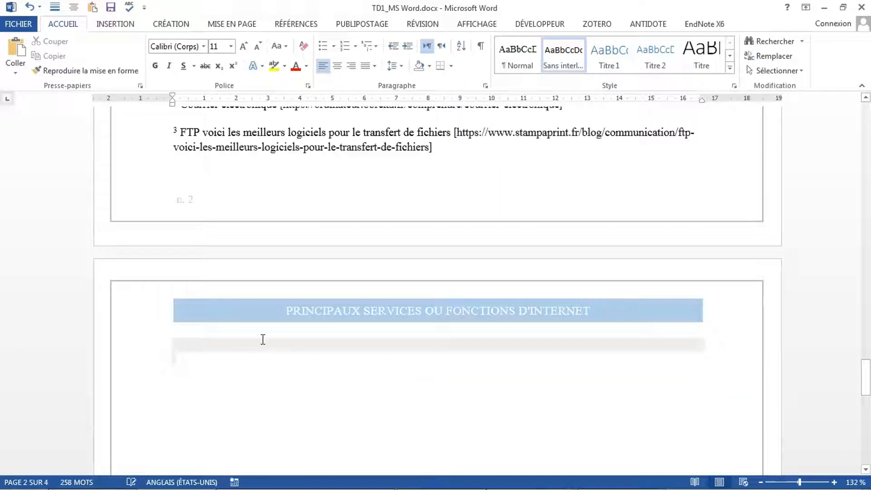
pyautogui.click(264, 342)
pyautogui.click(269, 344)
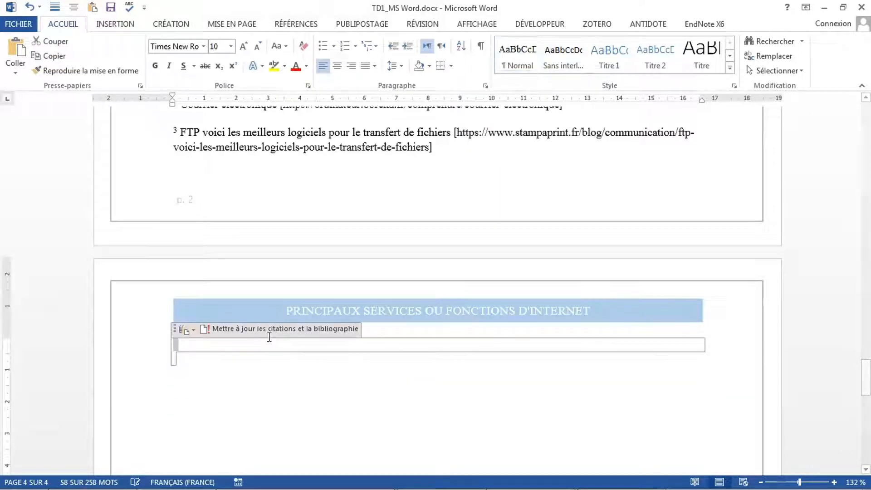
pyautogui.press('Delete')
pyautogui.click(29, 7)
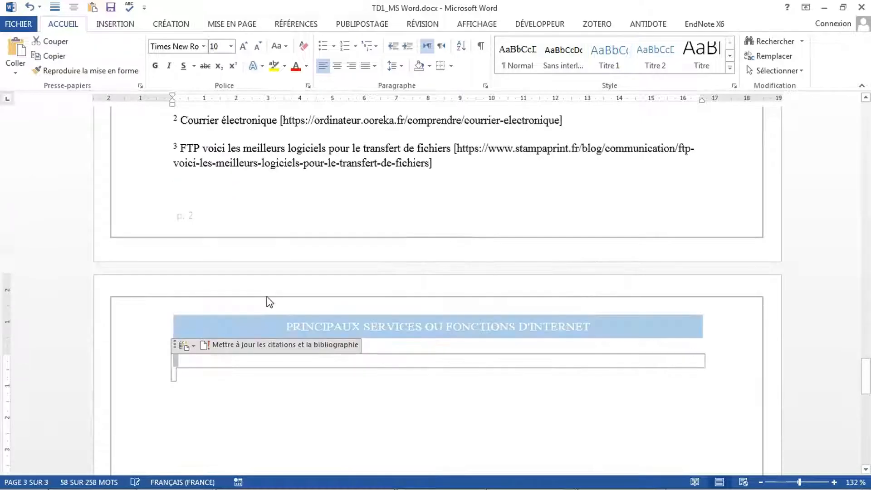
pyautogui.press('Down')
pyautogui.press('BackSpace')
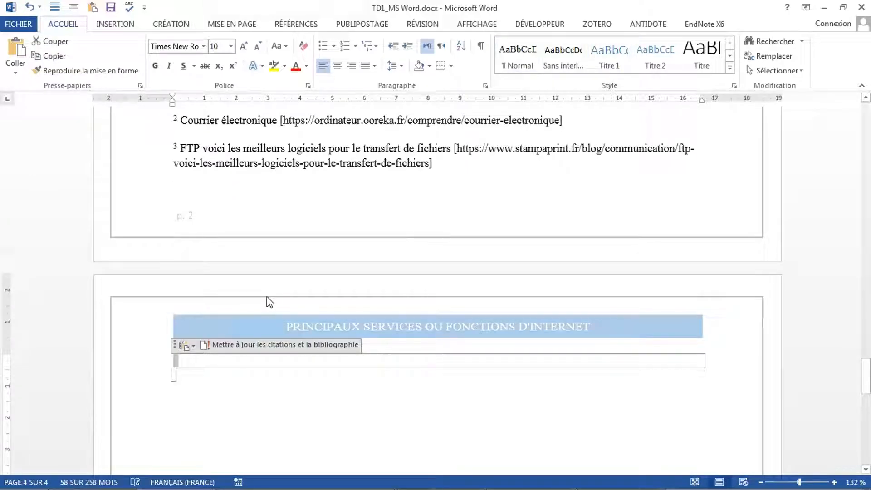
# Resize the Figure 2 Email picture proportionally to about 4.7 cm wide
pyautogui.scroll(2, 356, 290)
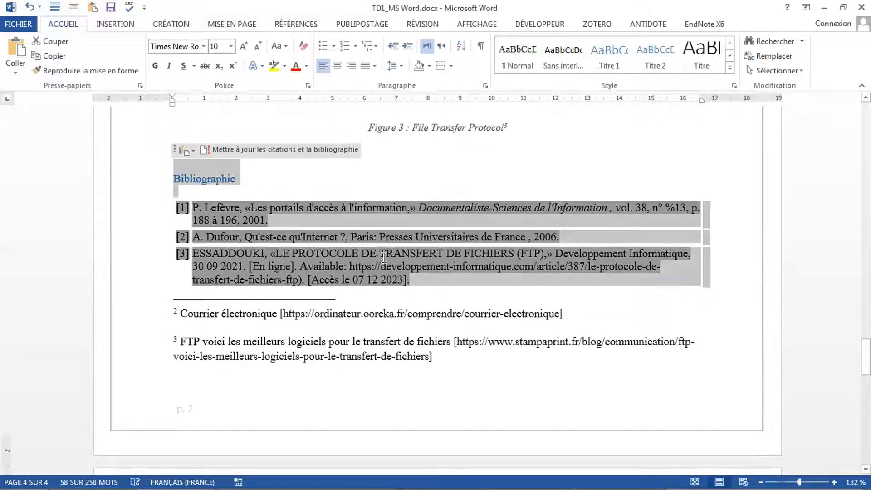
pyautogui.scroll(3, 385, 266)
pyautogui.scroll(3, 409, 247)
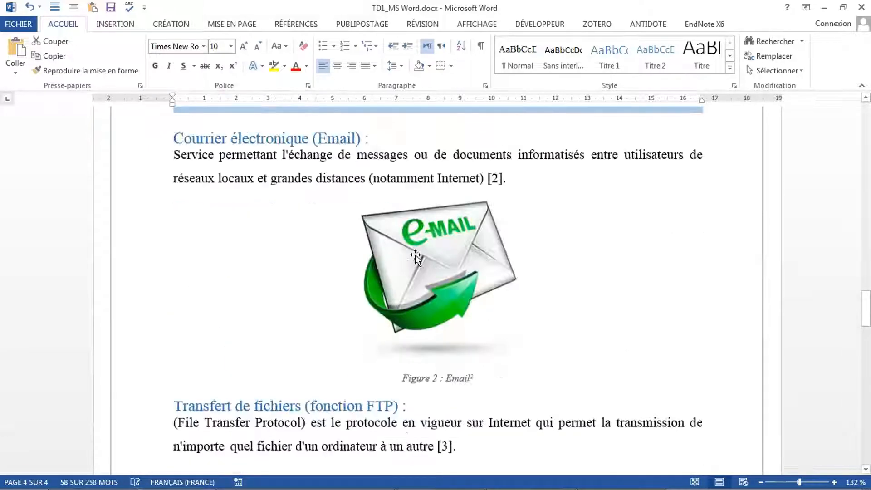
pyautogui.click(350, 255)
pyautogui.scroll(2, 350, 255)
pyautogui.scroll(-3, 441, 267)
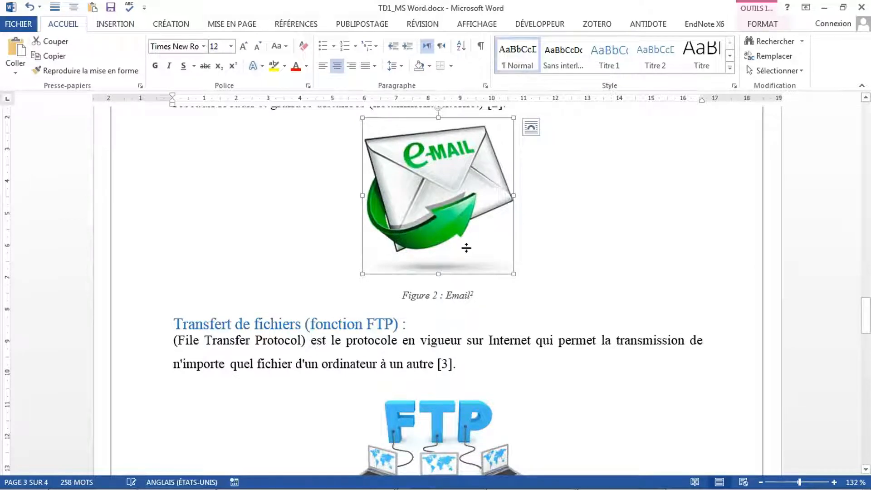
# Set the text of footnotes 2 and 3 below the bibliography to font size 10
pyautogui.scroll(-6, 455, 246)
pyautogui.scroll(-5, 434, 268)
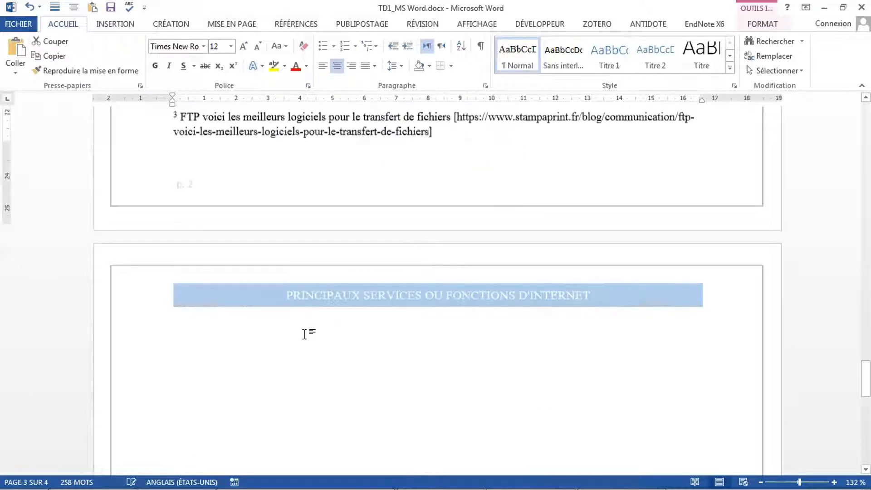
pyautogui.click(303, 333)
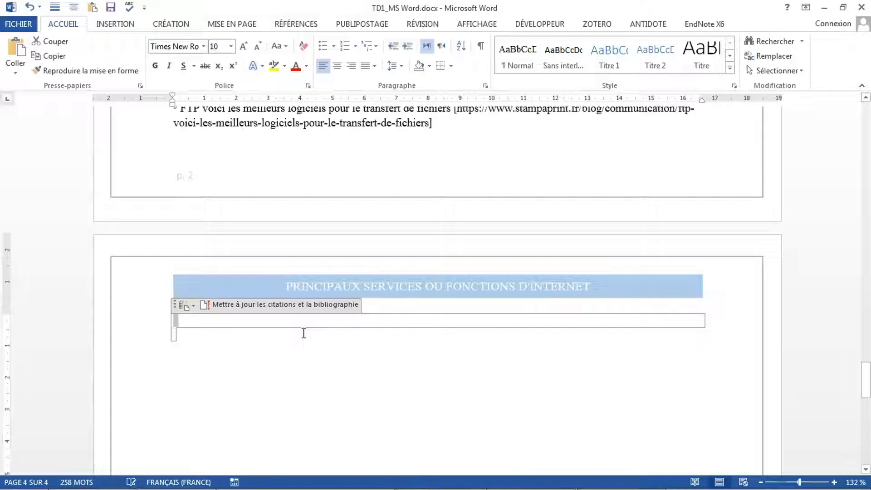
pyautogui.click(309, 300)
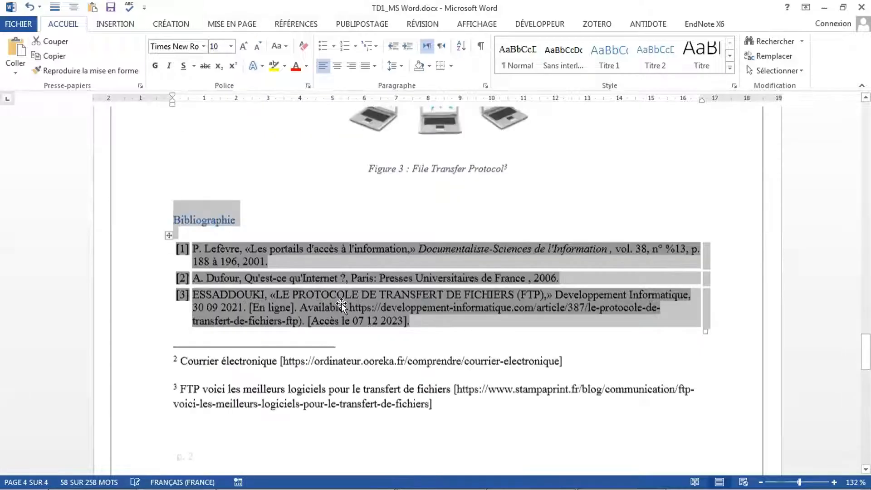
pyautogui.scroll(-1, 382, 334)
pyautogui.moveTo(436, 327); pyautogui.dragTo(169, 282)
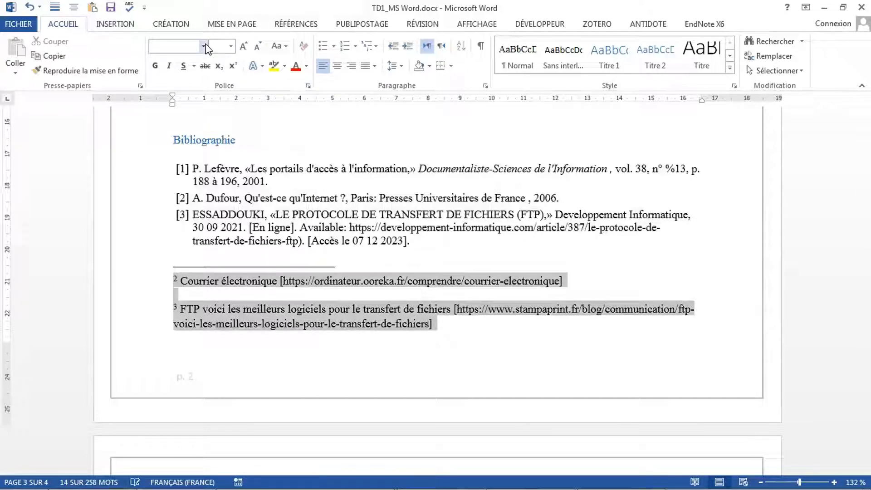
pyautogui.click(230, 46)
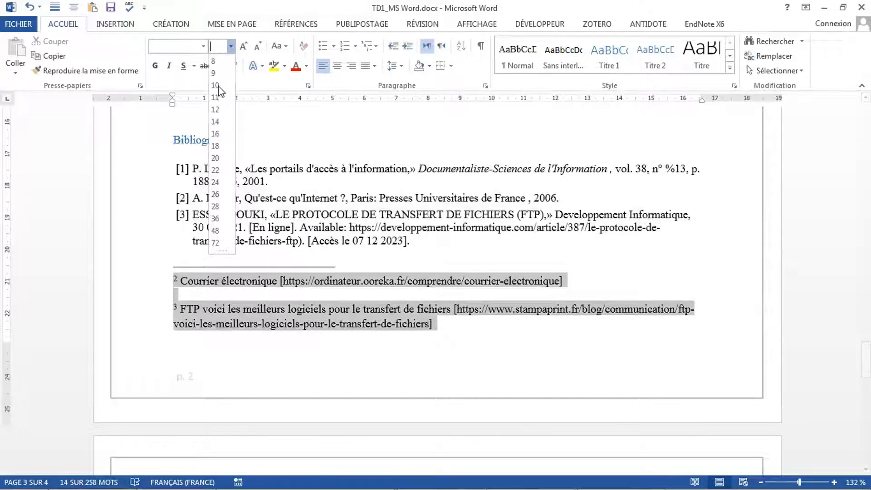
pyautogui.click(219, 85)
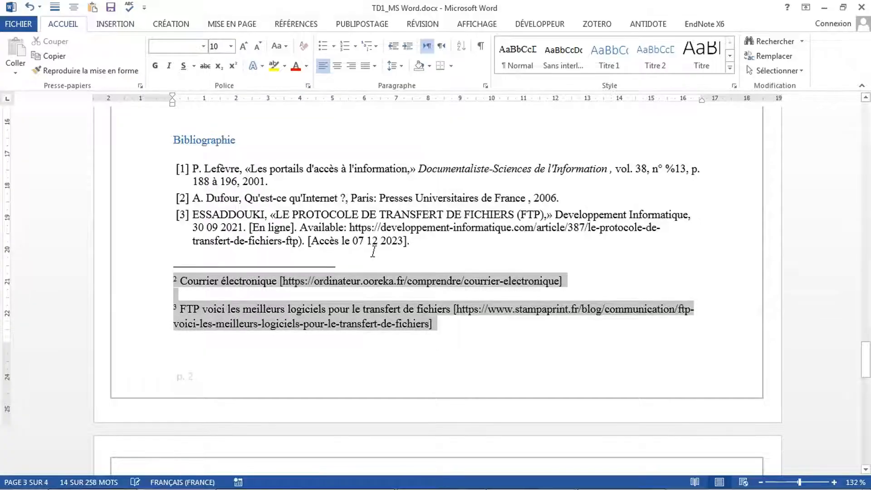
pyautogui.click(373, 252)
# Shrink the Figure 3 File Transfer Protocol picture proportionally to about 5.8 cm wide
pyautogui.scroll(3, 376, 257)
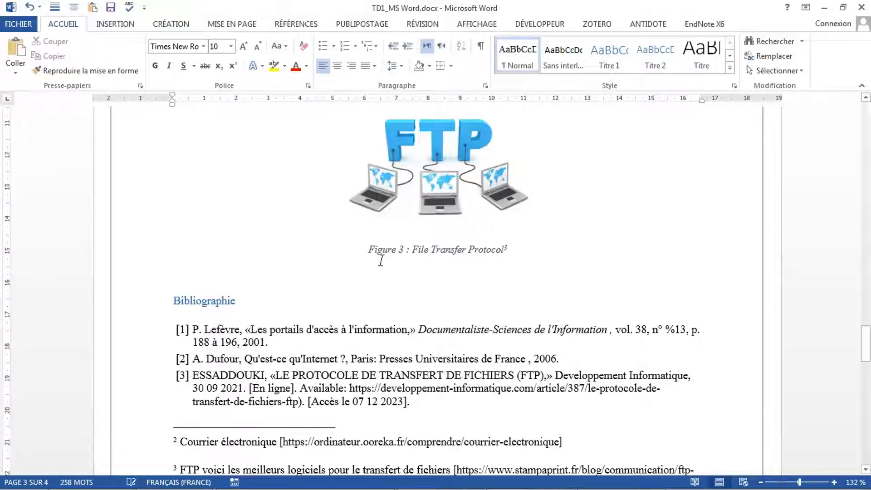
pyautogui.scroll(5, 359, 272)
pyautogui.scroll(5, 352, 283)
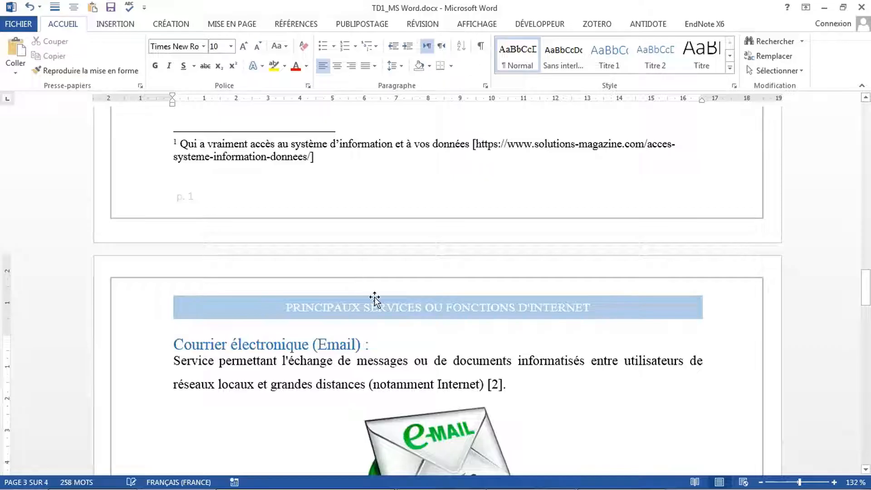
pyautogui.scroll(-5, 374, 299)
pyautogui.scroll(-1, 533, 326)
pyautogui.click(534, 310)
pyautogui.moveTo(534, 309); pyautogui.dragTo(522, 300)
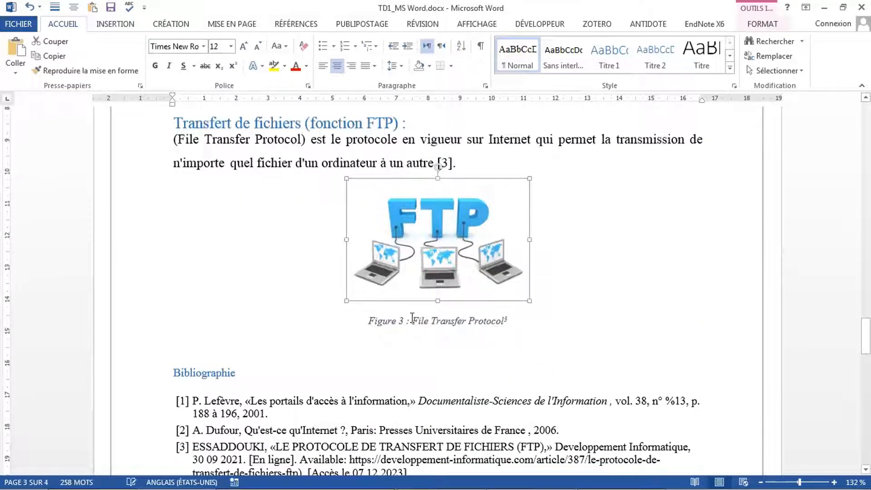
# Set the whole bibliography block, including its heading and trailing empty paragraph, to font size 9
pyautogui.scroll(6, 307, 295)
pyautogui.click(302, 297)
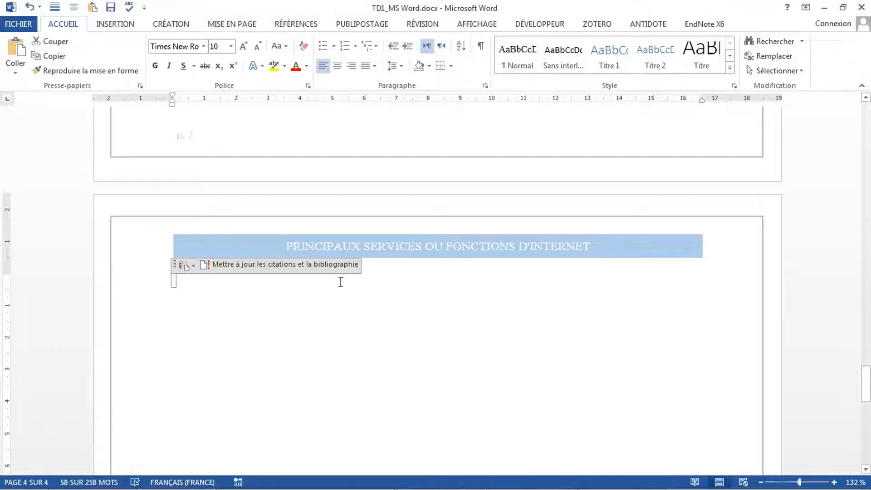
pyautogui.scroll(3, 238, 272)
pyautogui.click(236, 271)
pyautogui.scroll(3, 194, 263)
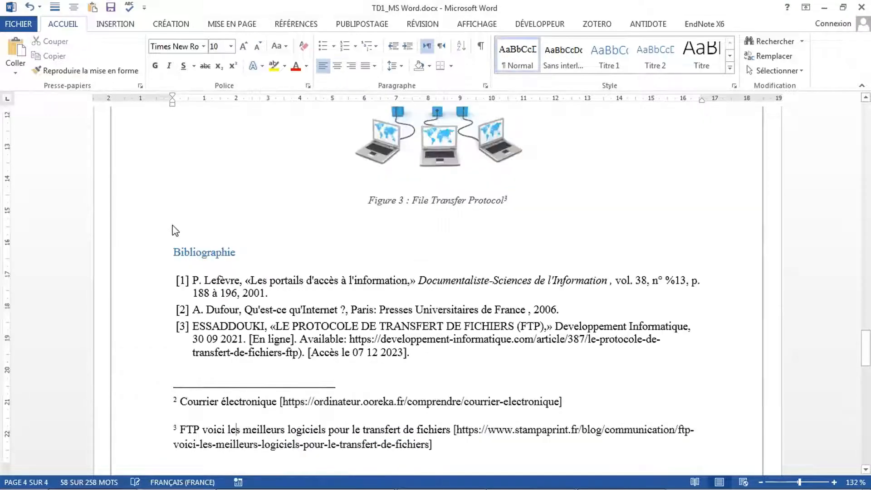
pyautogui.click(220, 292)
pyautogui.hotkey('ctrl', 'a')
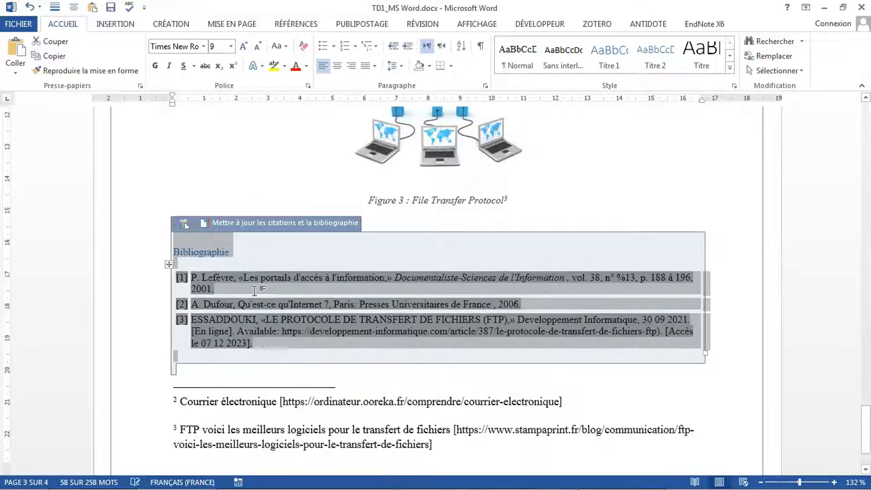
pyautogui.scroll(-1, 255, 292)
pyautogui.scroll(4, 210, 348)
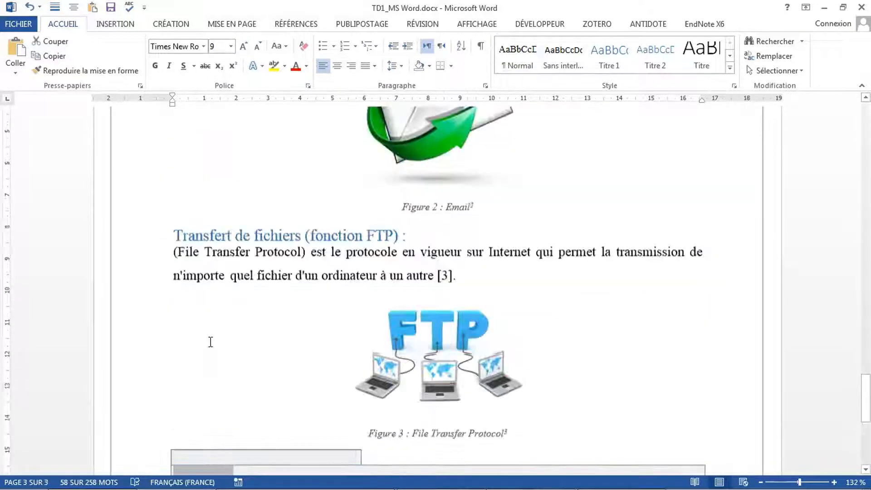
# Review the page layout from the FTP section back to the cover page and down to the bibliography
pyautogui.click(212, 294)
pyautogui.scroll(4, 212, 292)
pyautogui.scroll(10, 212, 291)
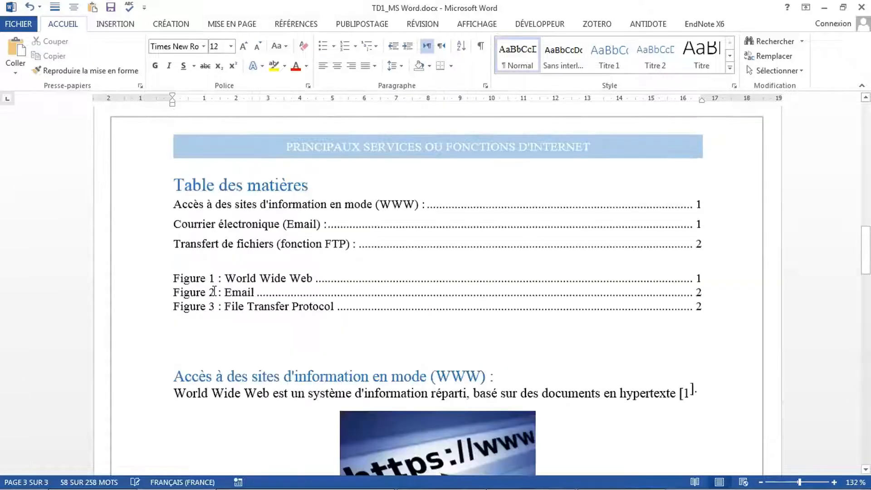
pyautogui.scroll(10, 214, 291)
pyautogui.scroll(1, 214, 291)
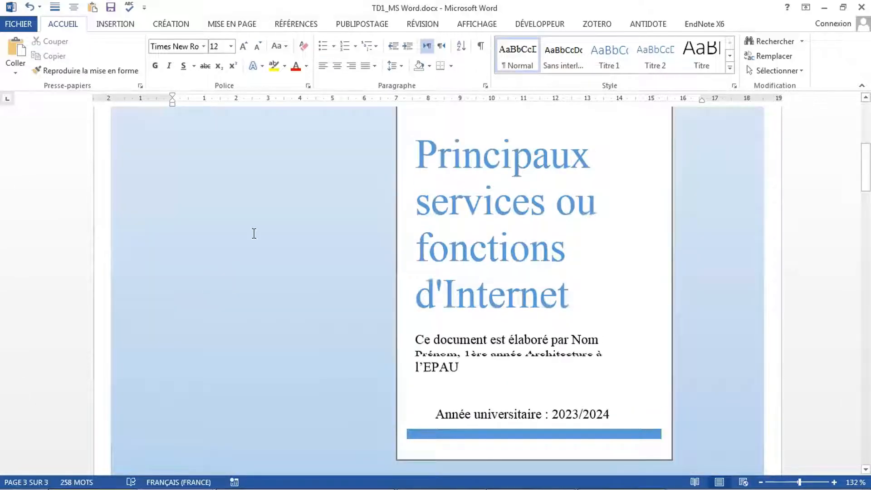
pyautogui.scroll(-10, 254, 231)
pyautogui.scroll(-10, 257, 231)
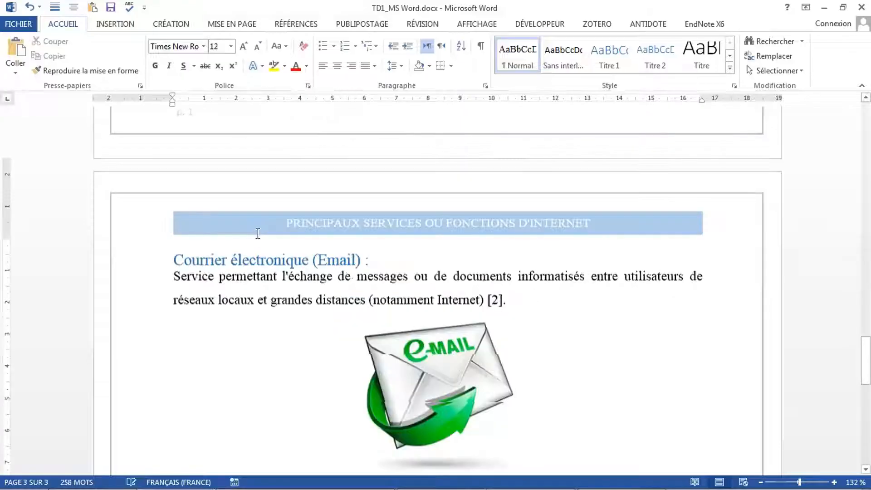
pyautogui.scroll(-10, 256, 227)
pyautogui.scroll(-2, 228, 168)
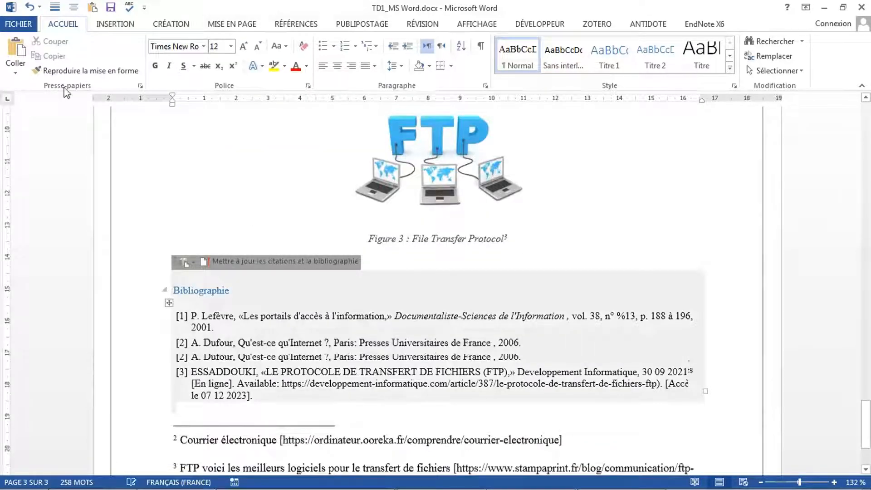
# Save a PDF copy of the document as TD1_MS Word.pdf in the Bureau folder, replacing the existing file
pyautogui.scroll(5, 99, 46)
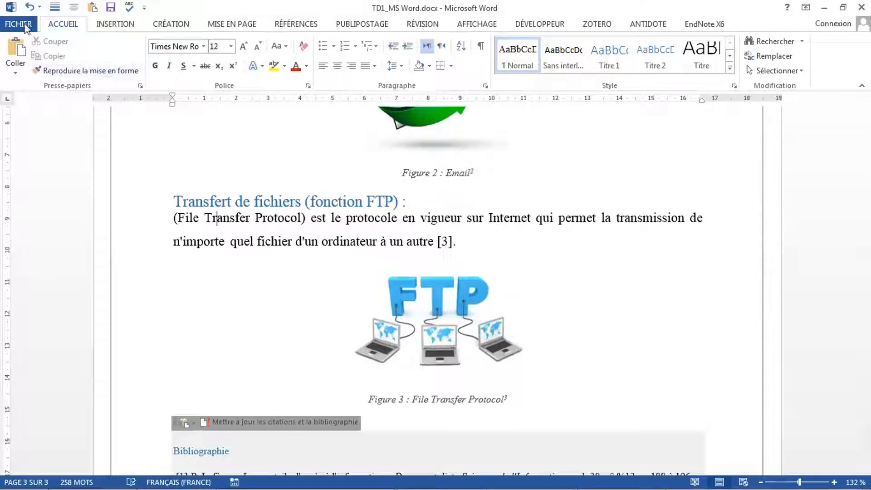
pyautogui.hotkey('alt', 'f')
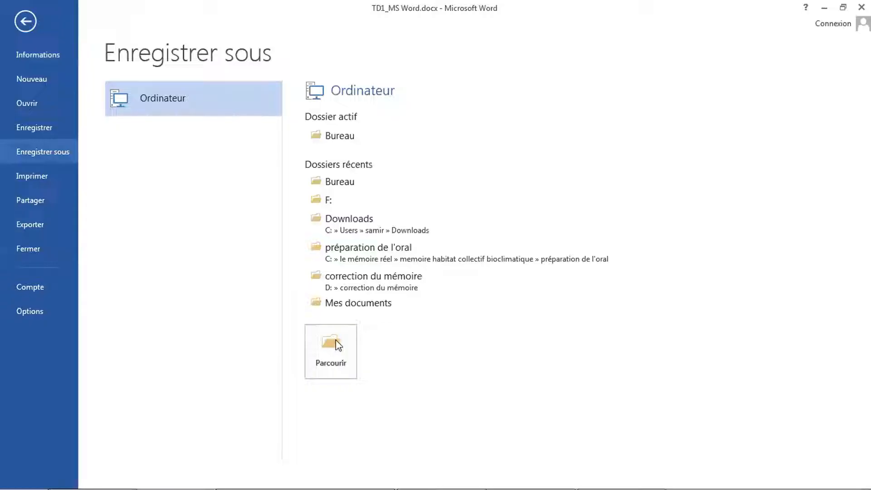
pyautogui.click(335, 340)
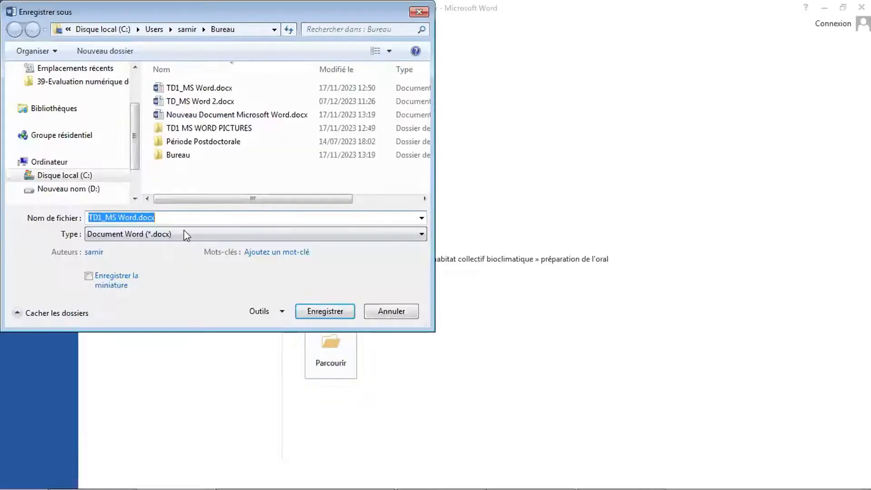
pyautogui.click(184, 234)
pyautogui.click(142, 305)
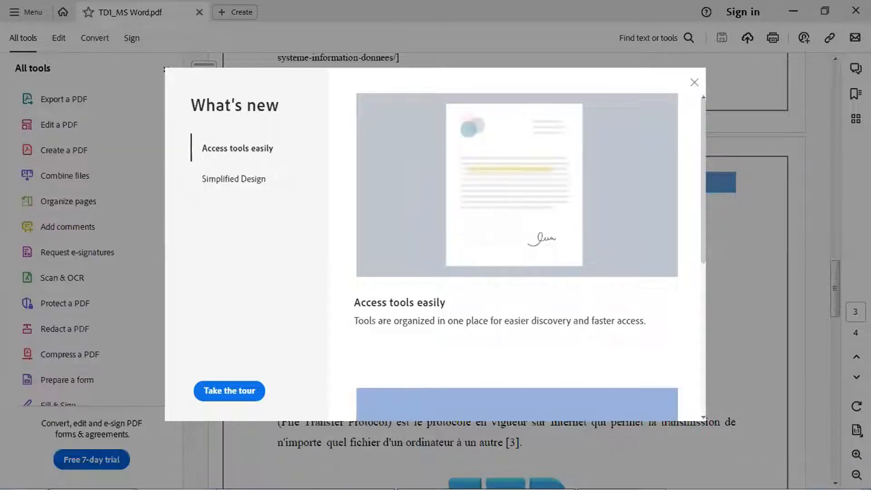
pyautogui.click(694, 83)
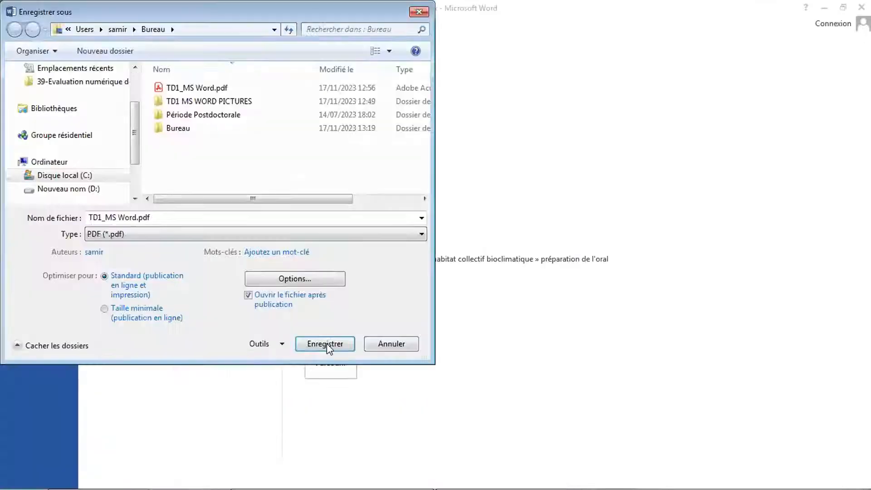
pyautogui.click(329, 349)
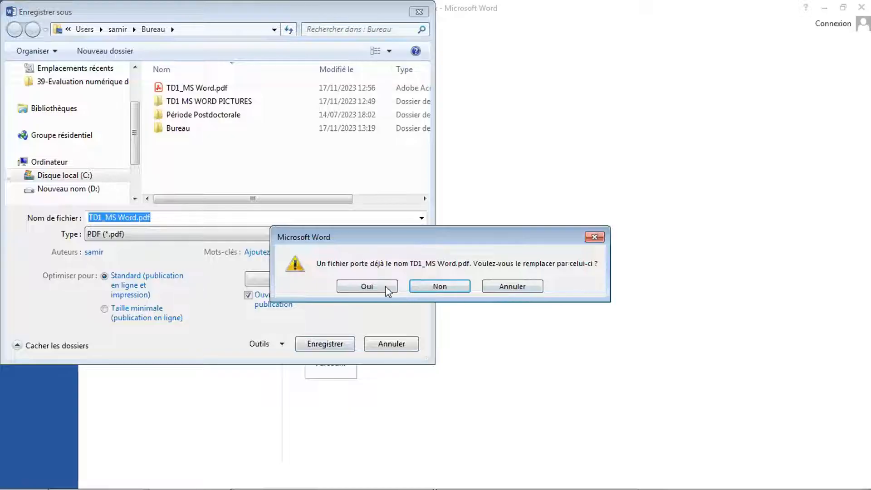
pyautogui.click(374, 287)
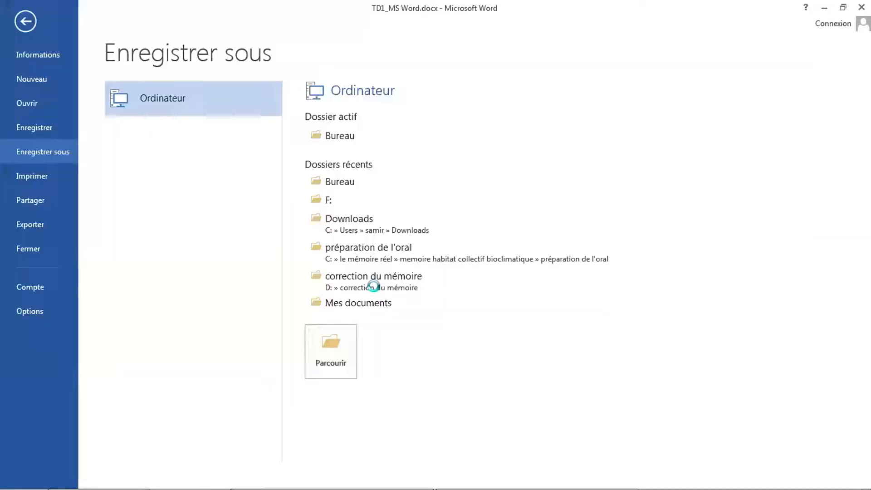